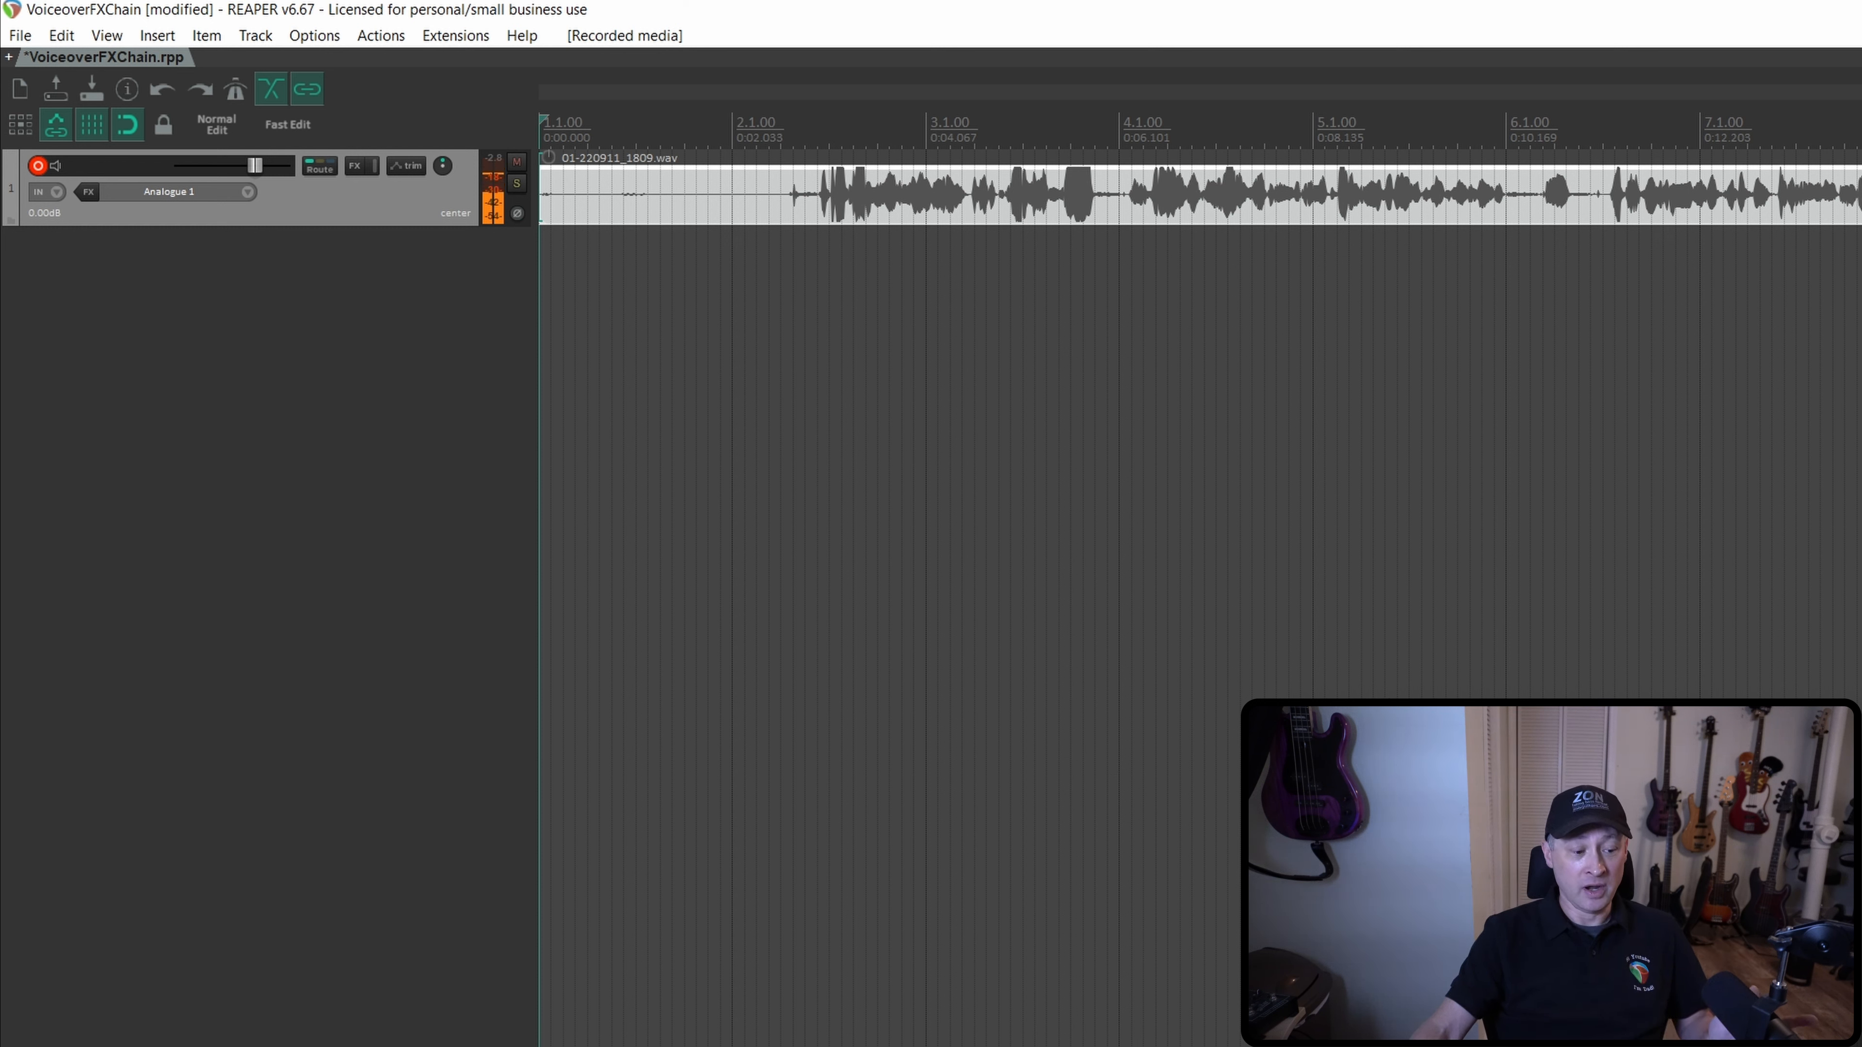
Step: Add the ReaFir (FFT EQ+Dynamics Processor) plug-in to track 1 and place its window below the waveform
key("f")
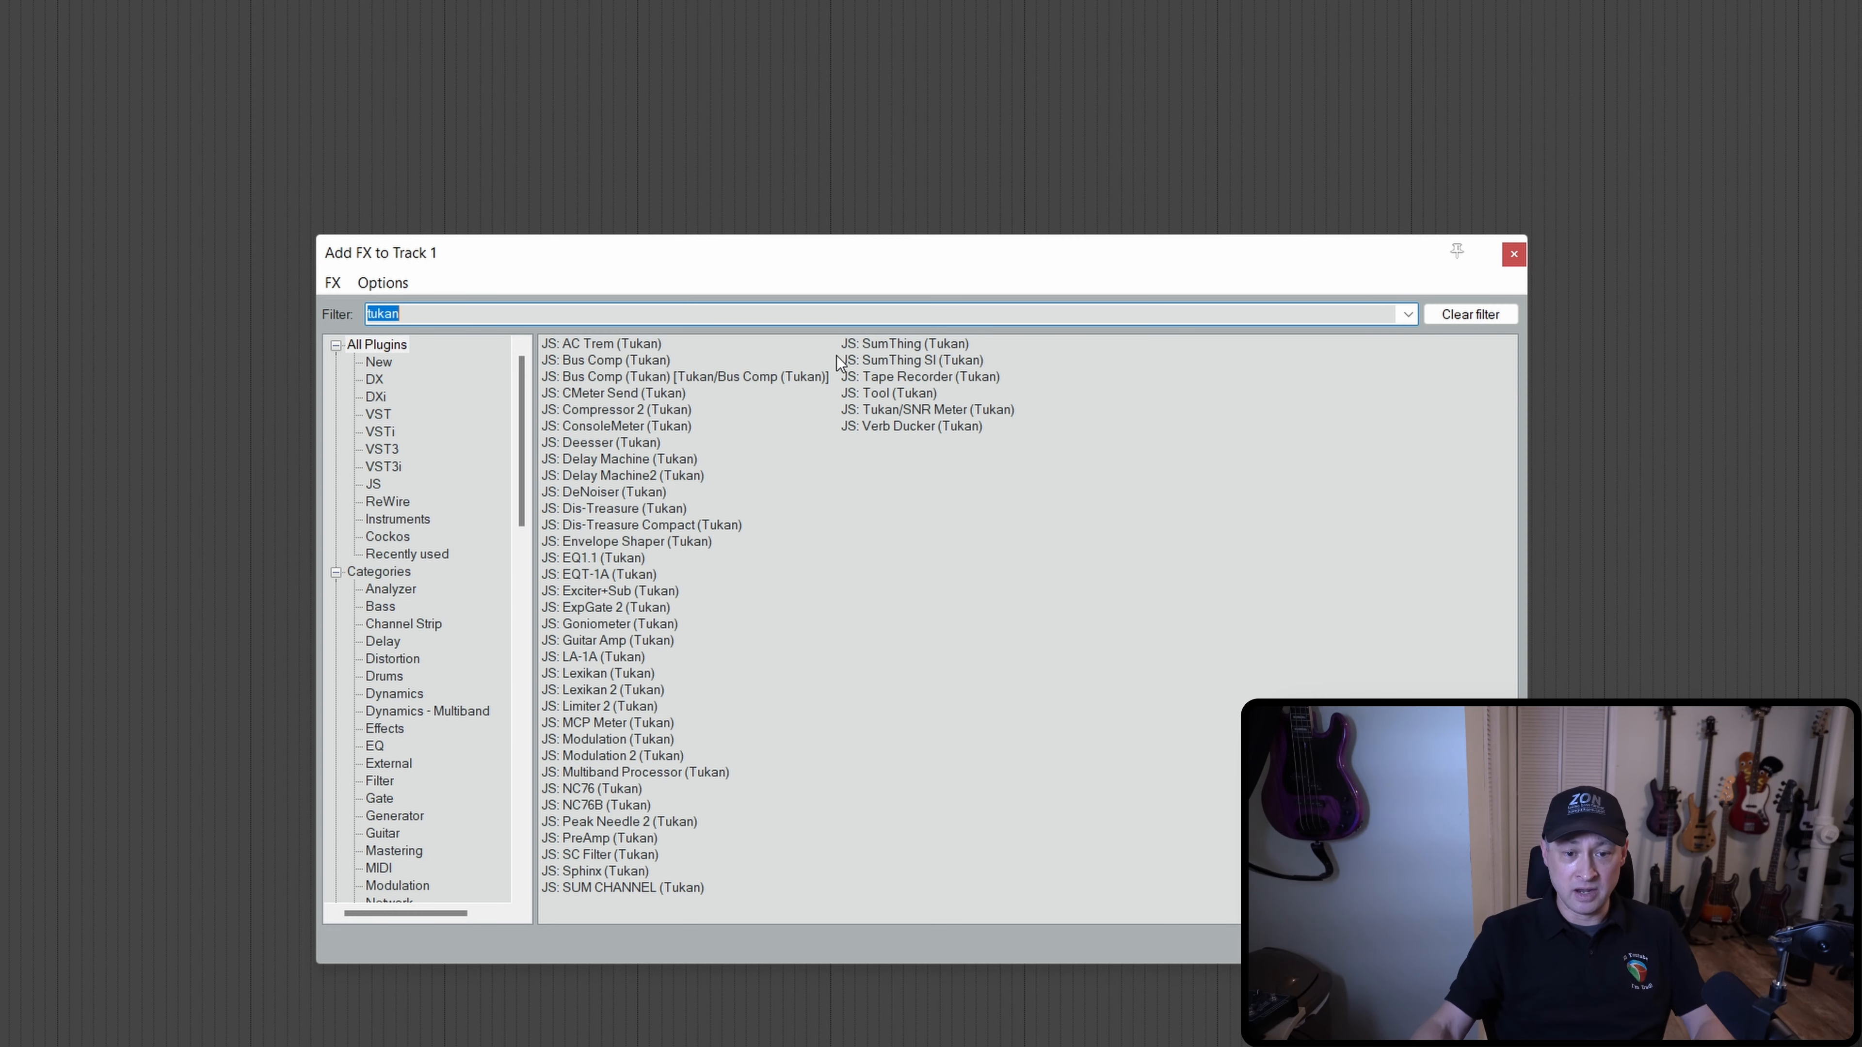
type("reafir")
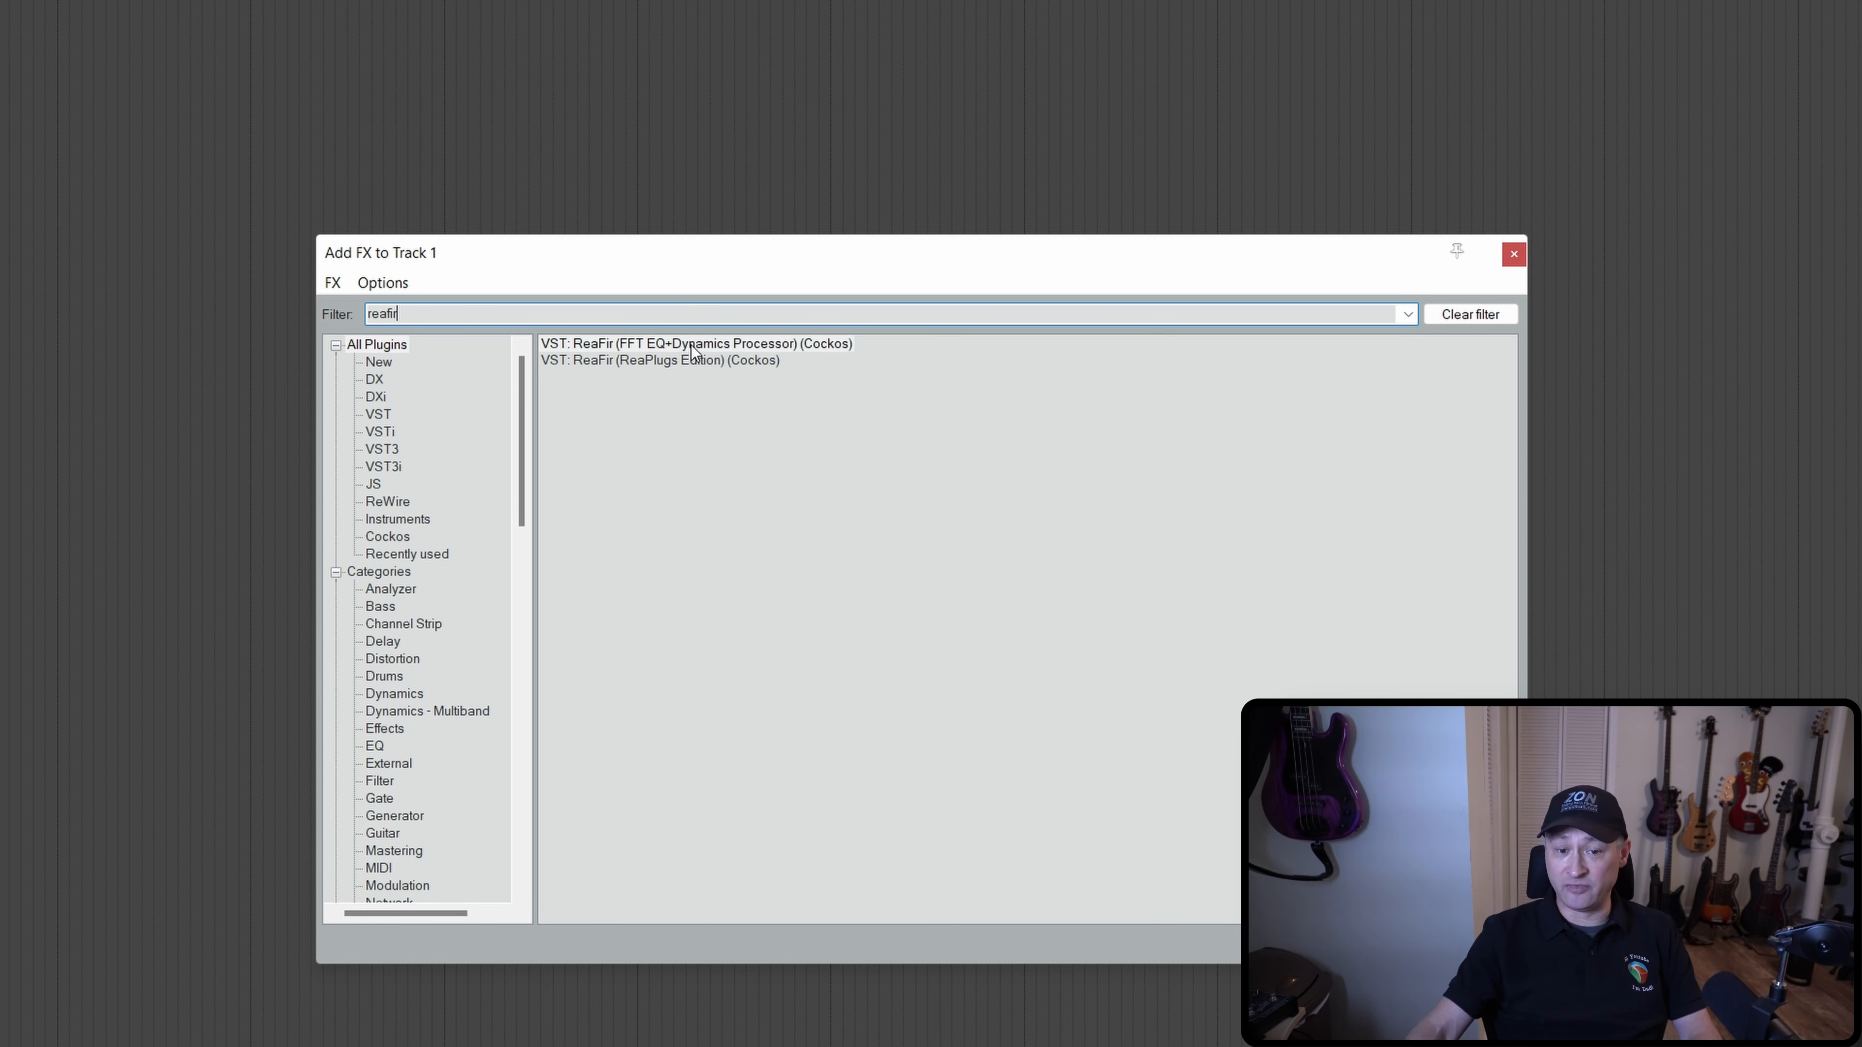
double_click(691, 344)
left_click_drag(65, 221, 895, 295)
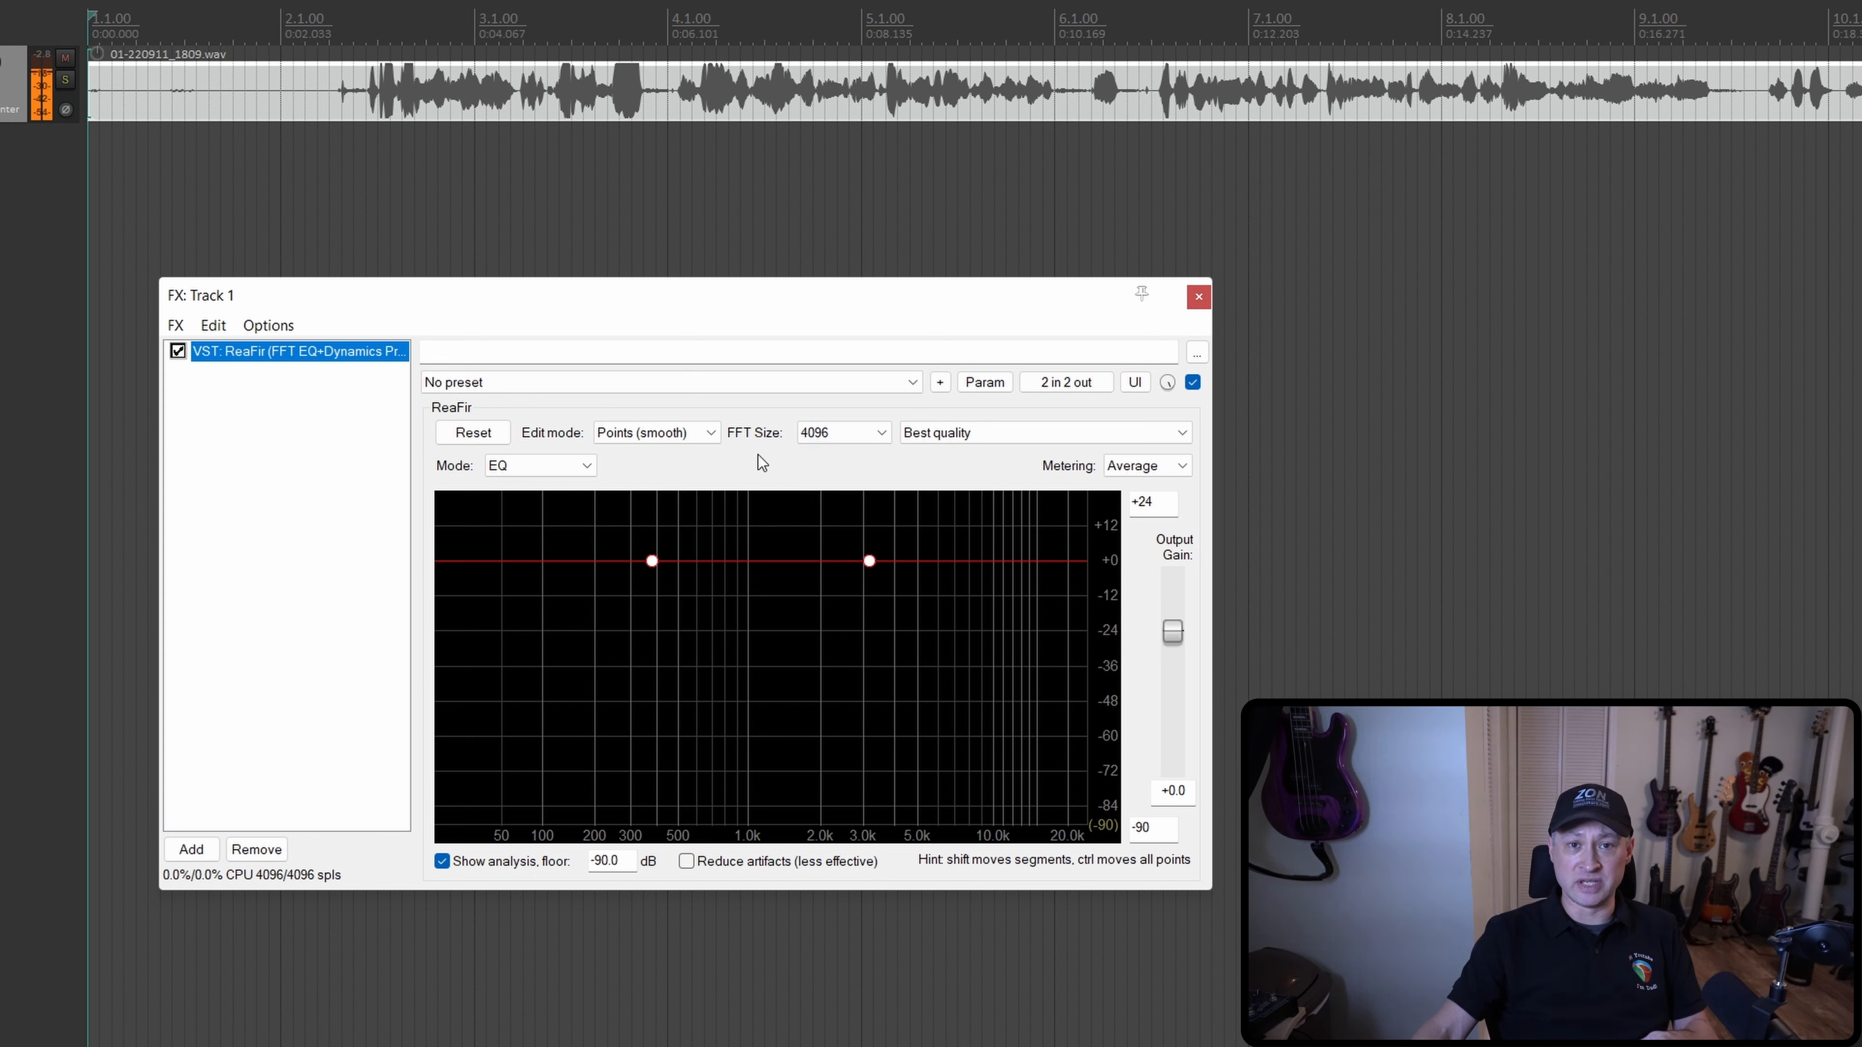
Step: Configure ReaFir with the Precise edit mode, an FFT size of 1024 and the Subtract mode
left_click(707, 434)
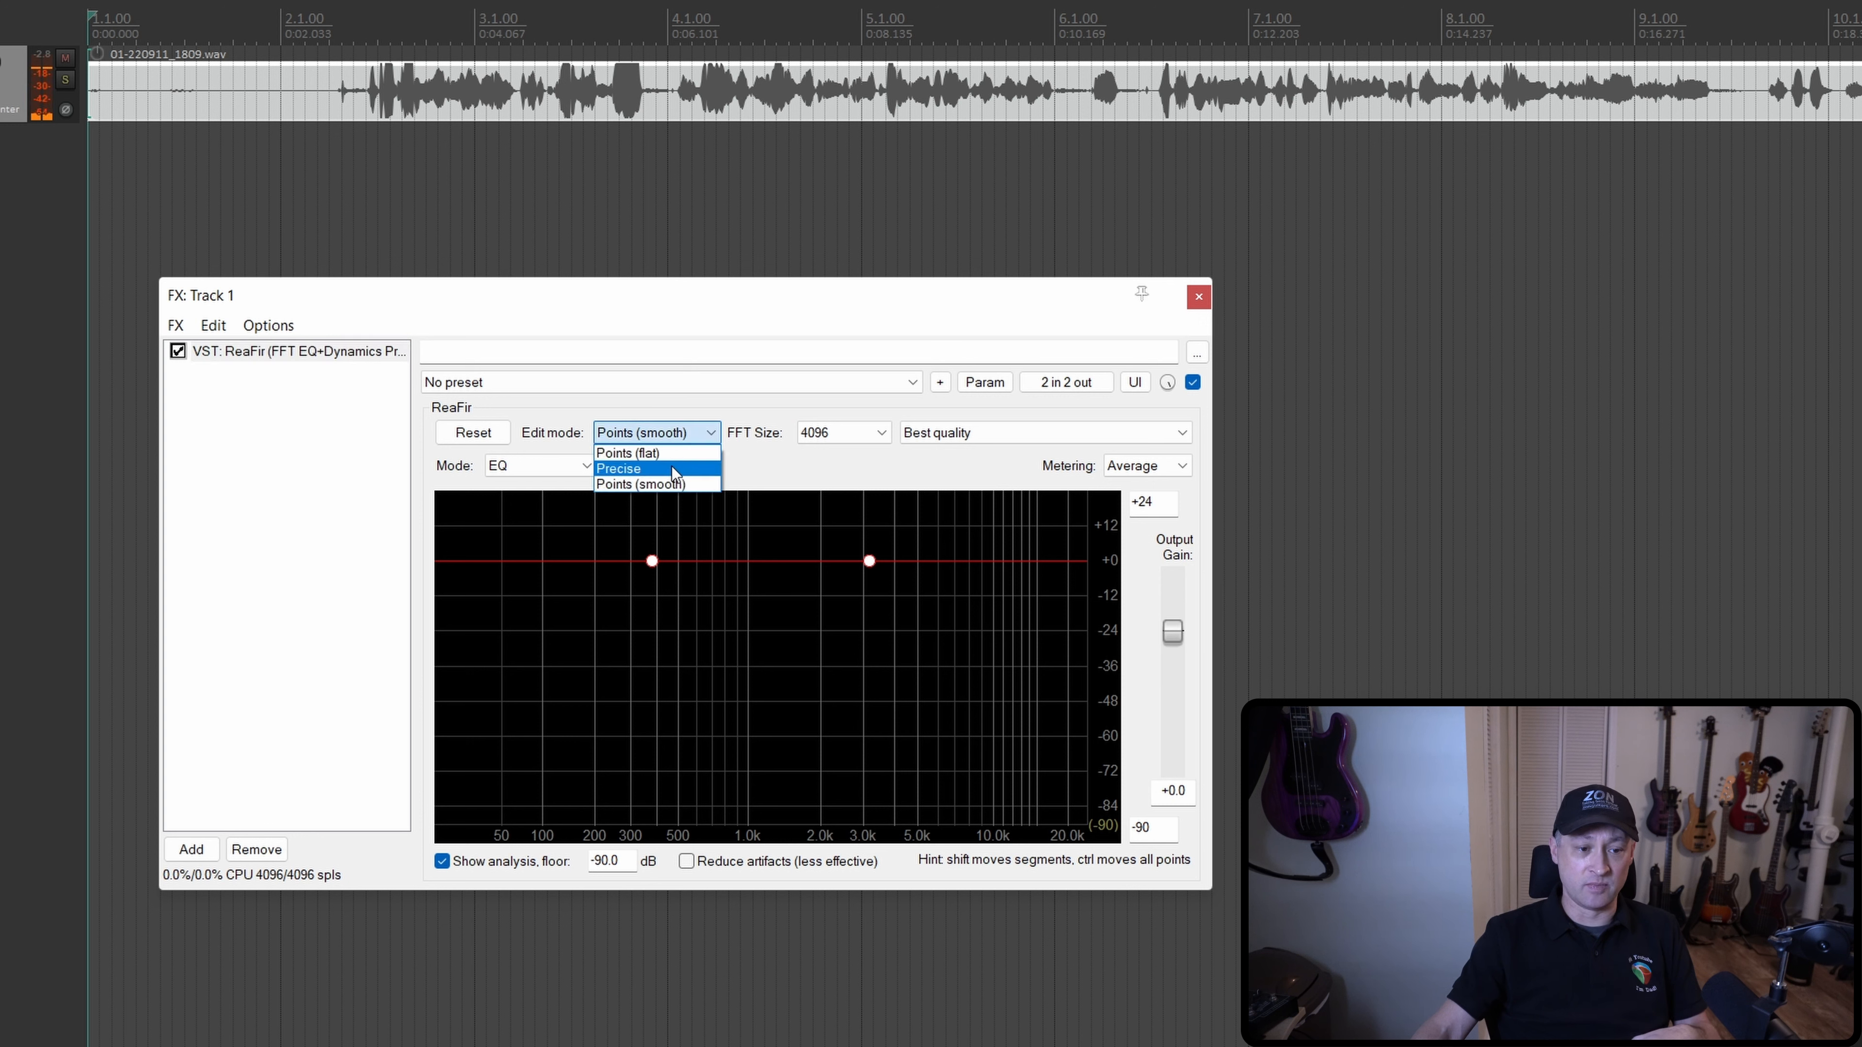
left_click(672, 468)
left_click(829, 439)
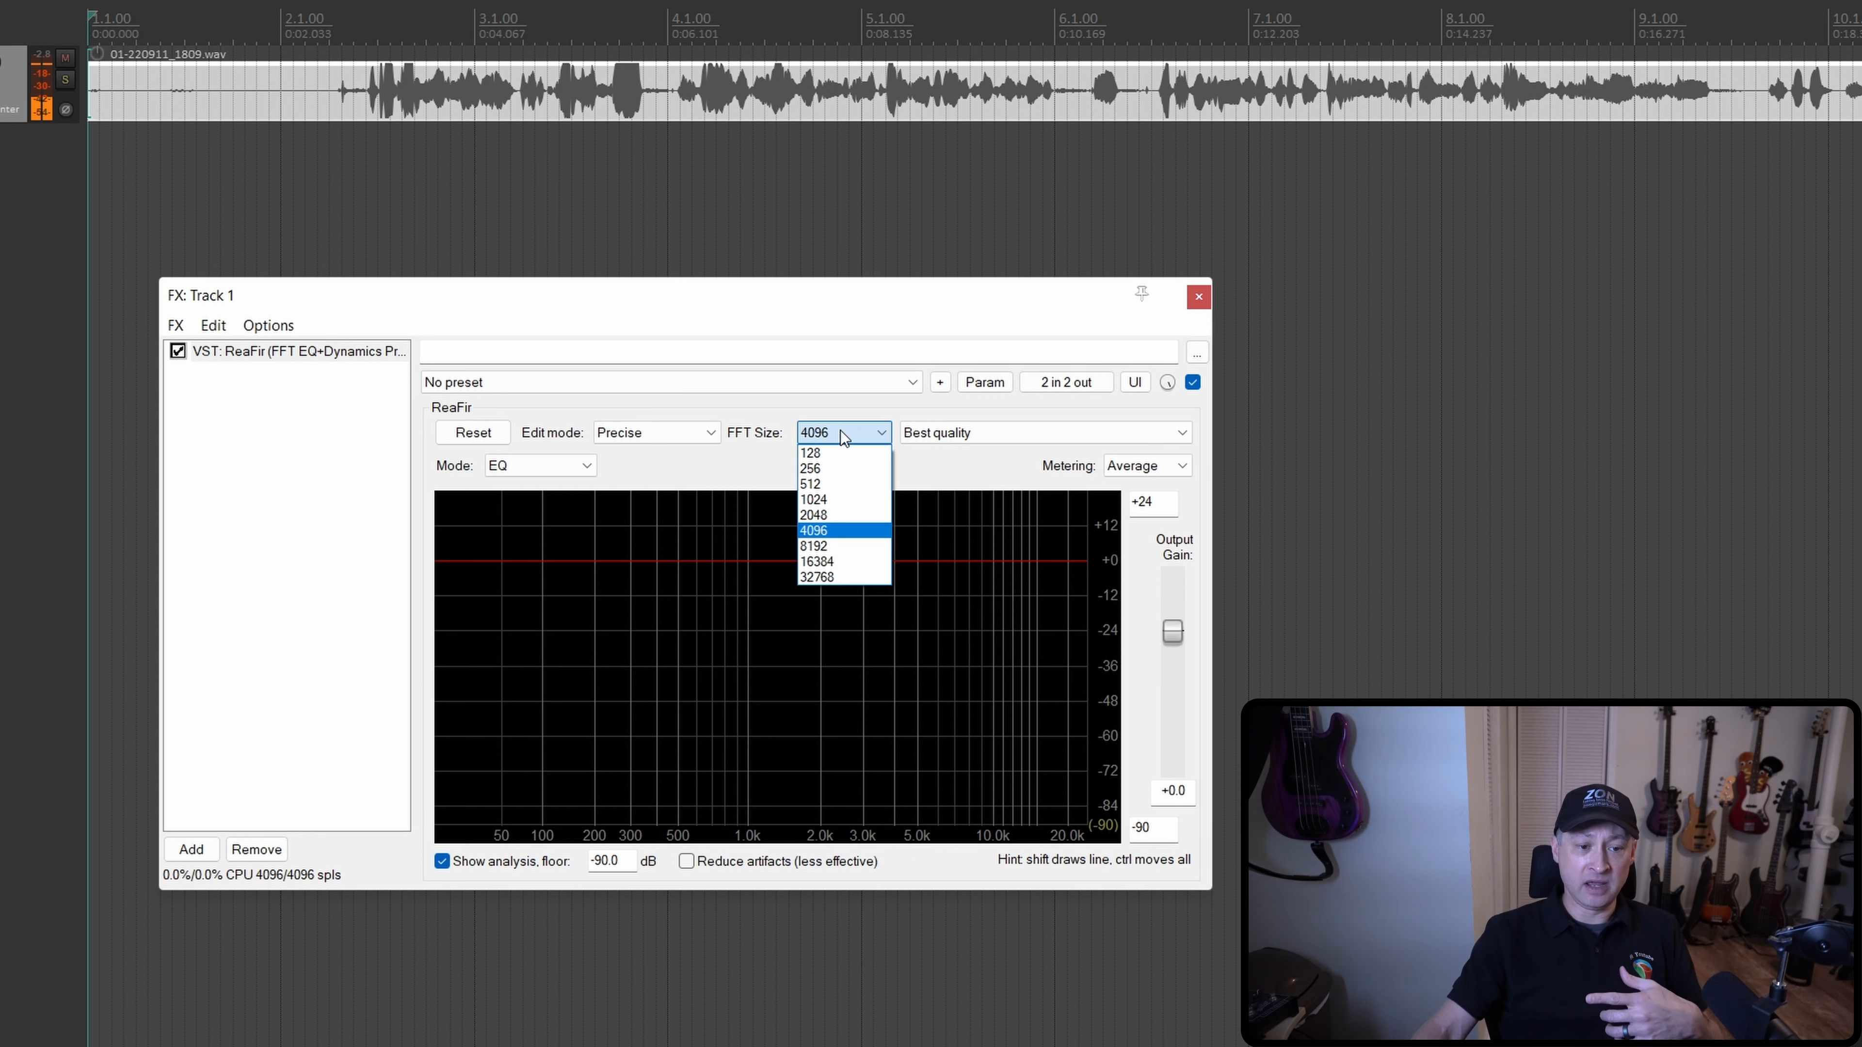
left_click(834, 502)
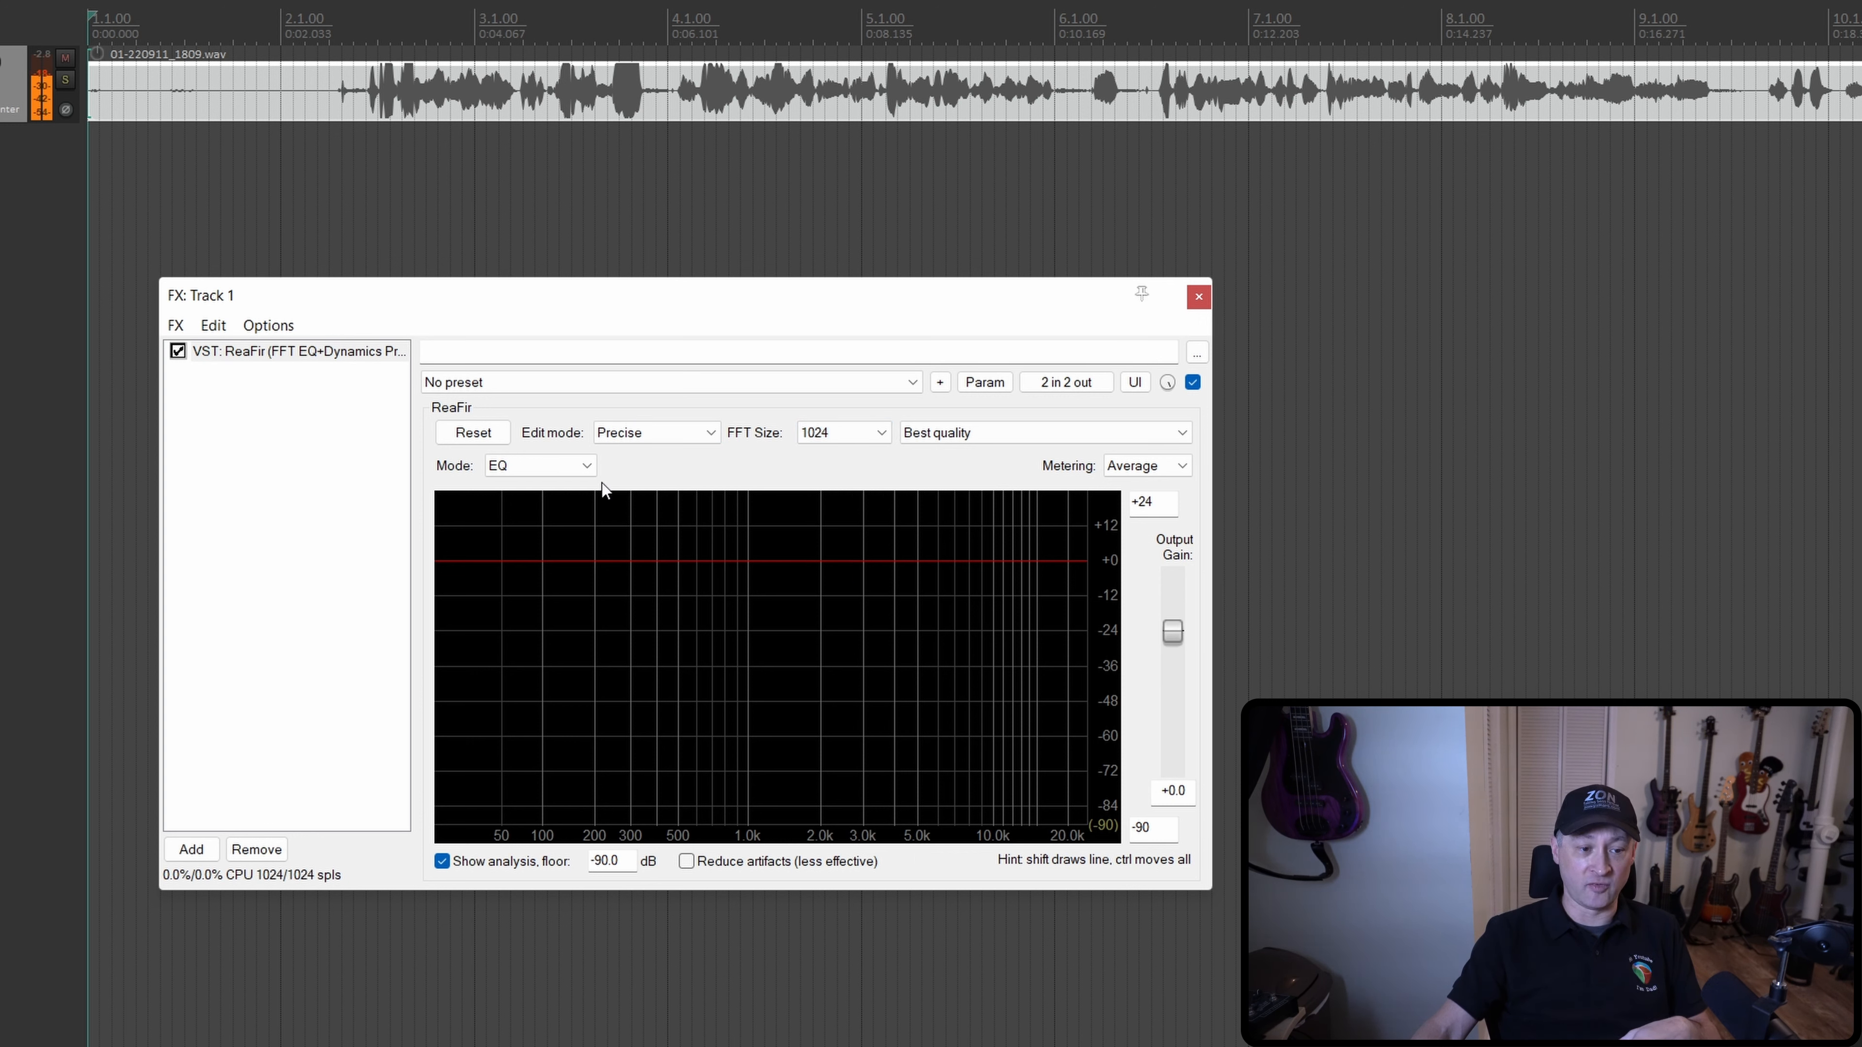
left_click(579, 462)
left_click(532, 547)
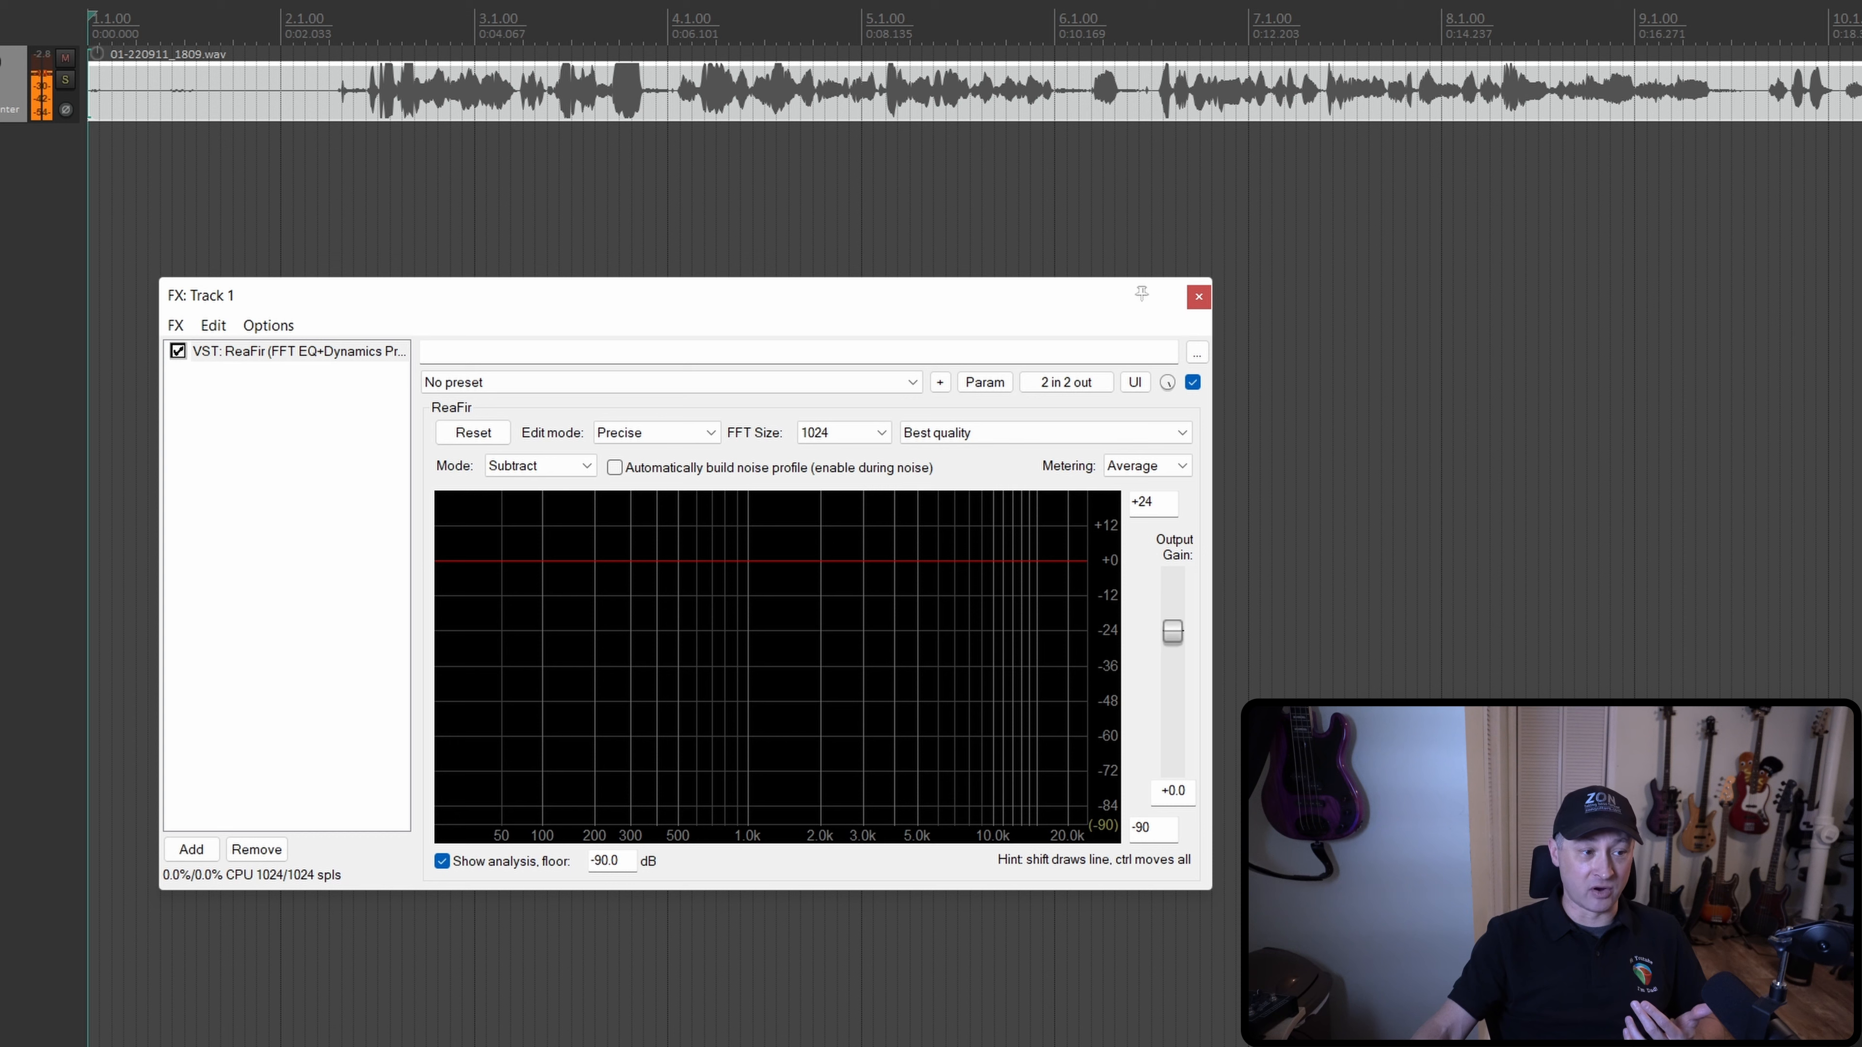
Step: Disarm track 1 and make a time selection over the room noise from about 1.6 to 2.3 seconds, before the first words
left_click(2, 65)
scroll(305, 138, "up", 3)
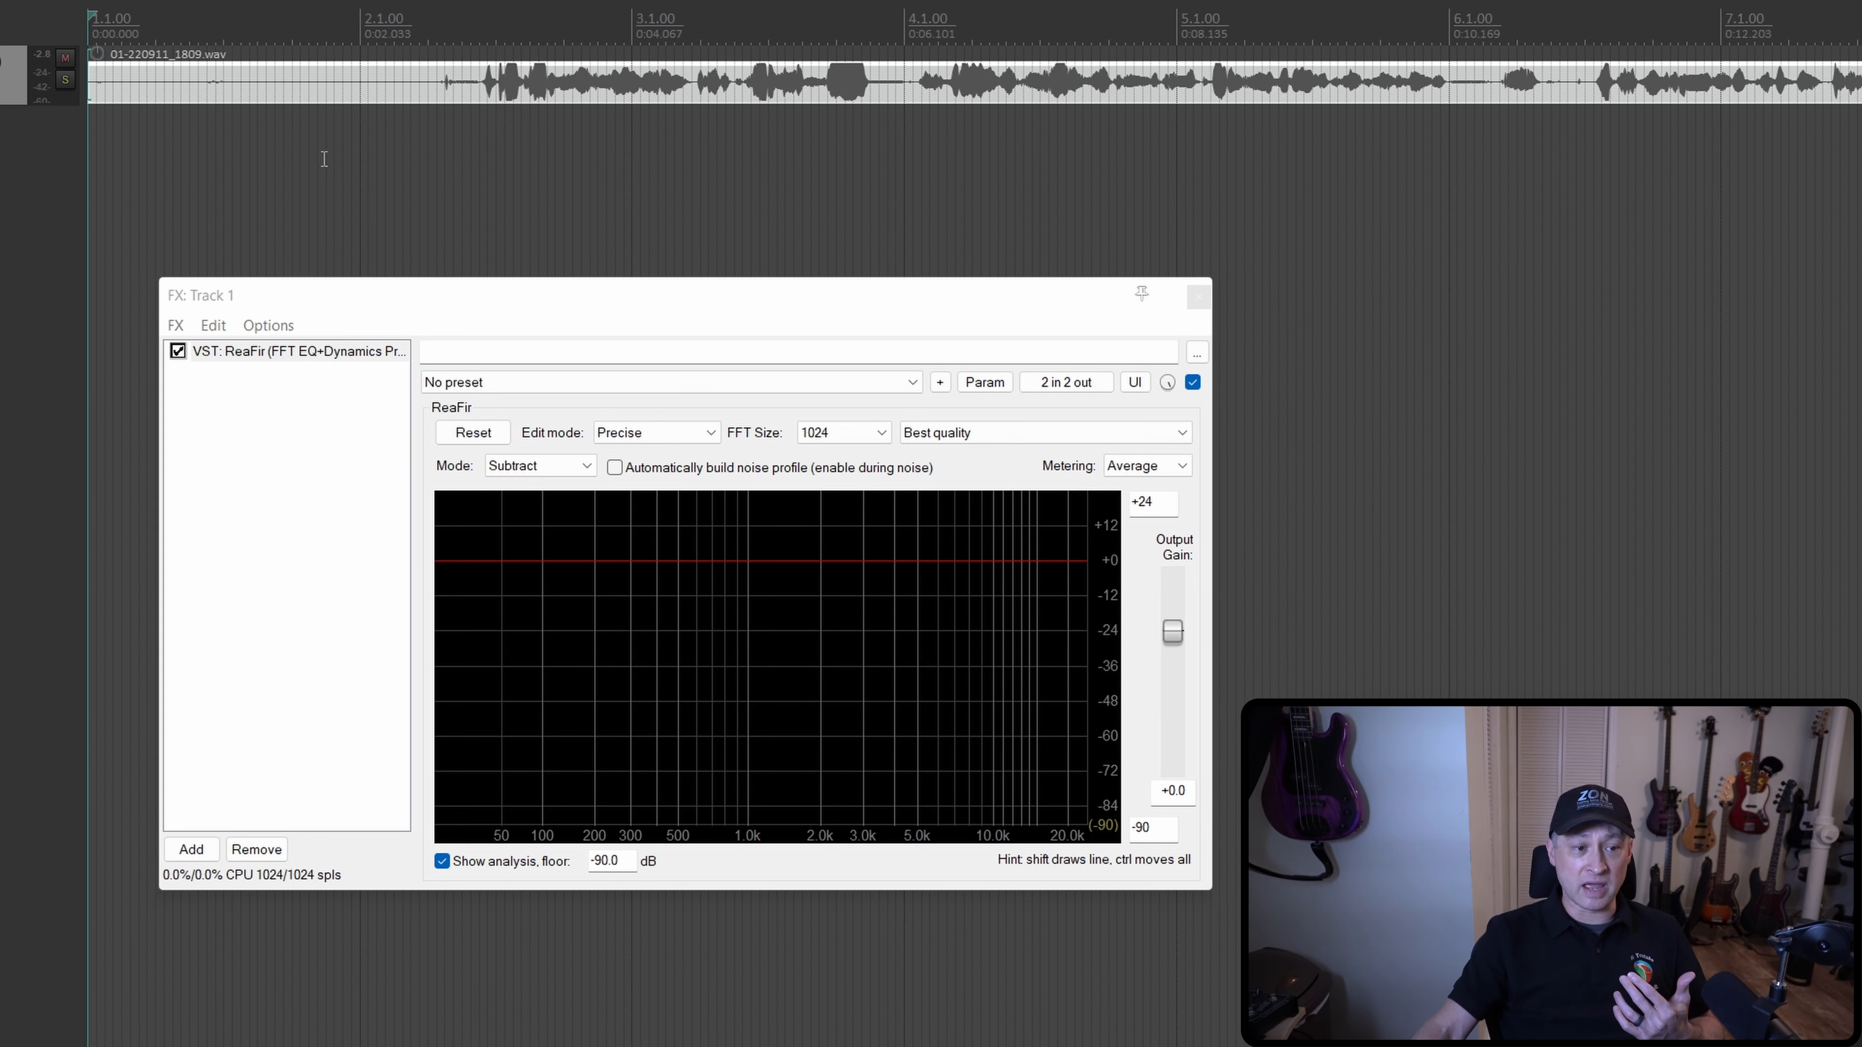
left_click_drag(57, 104, 57, 305)
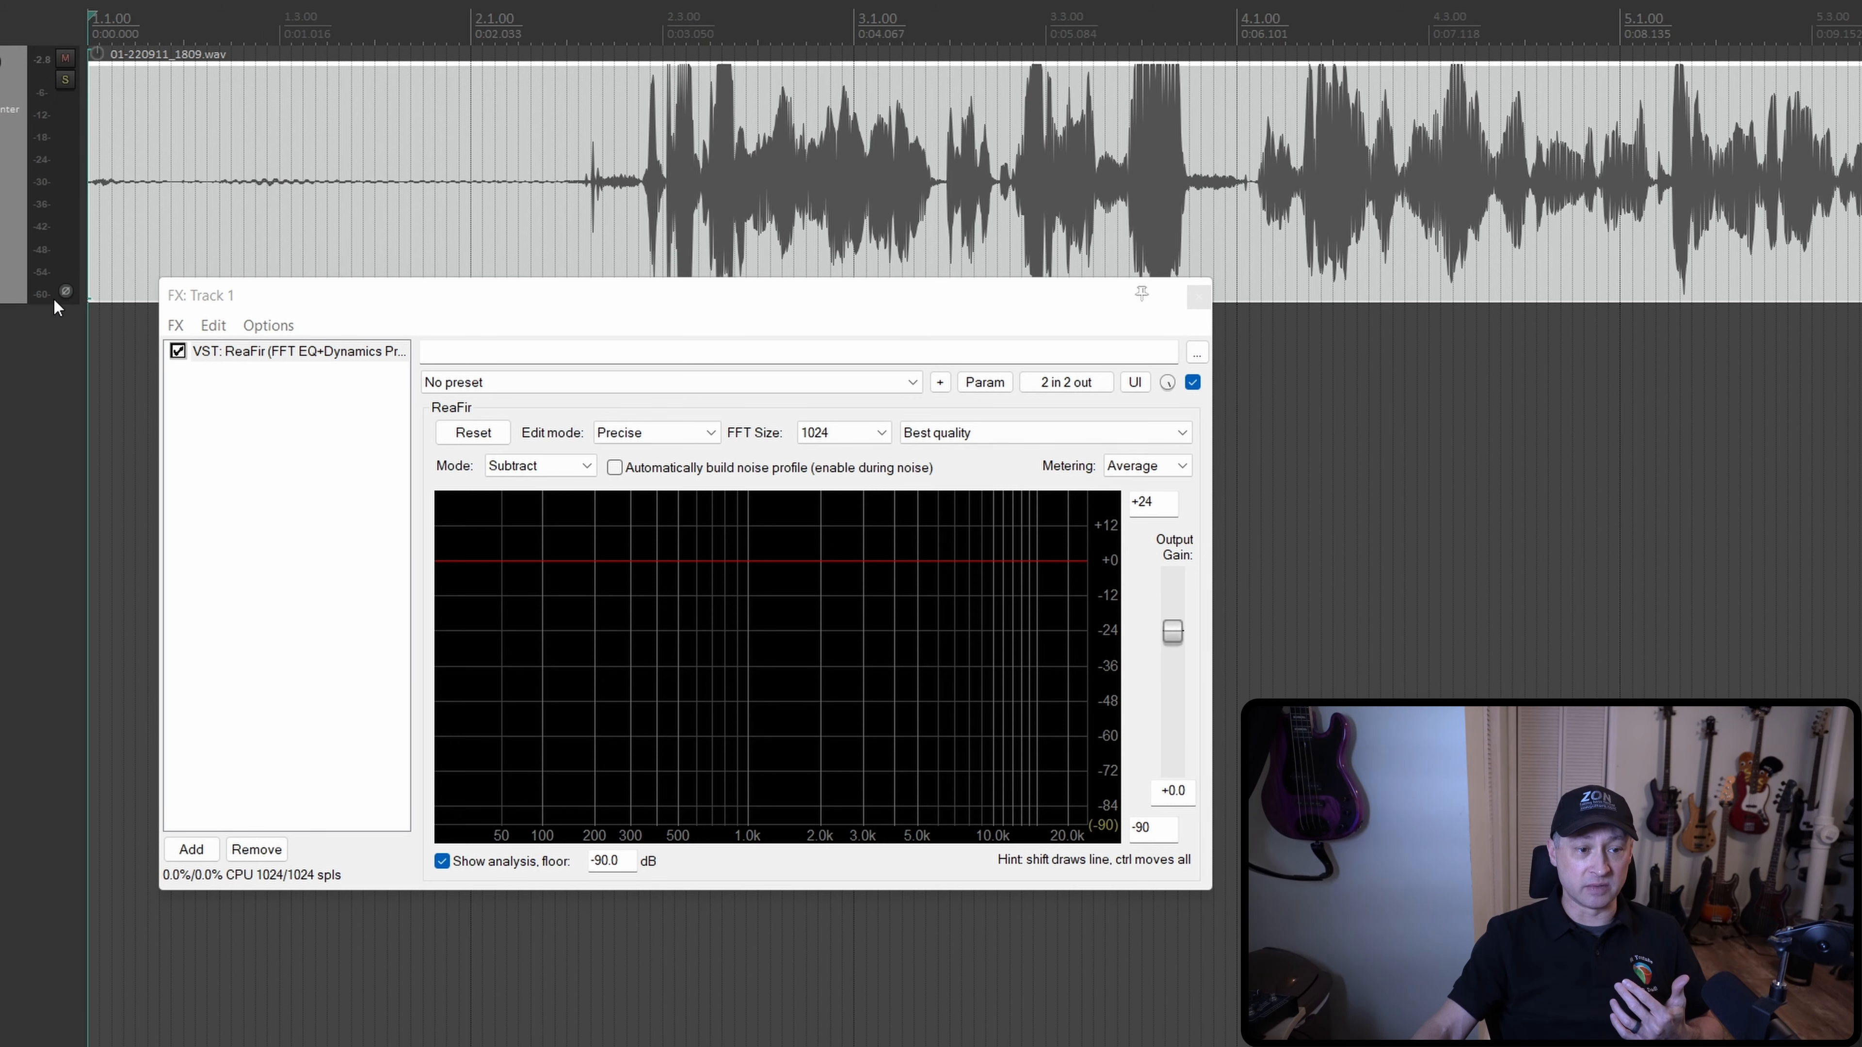
scroll(532, 166, "up", 2)
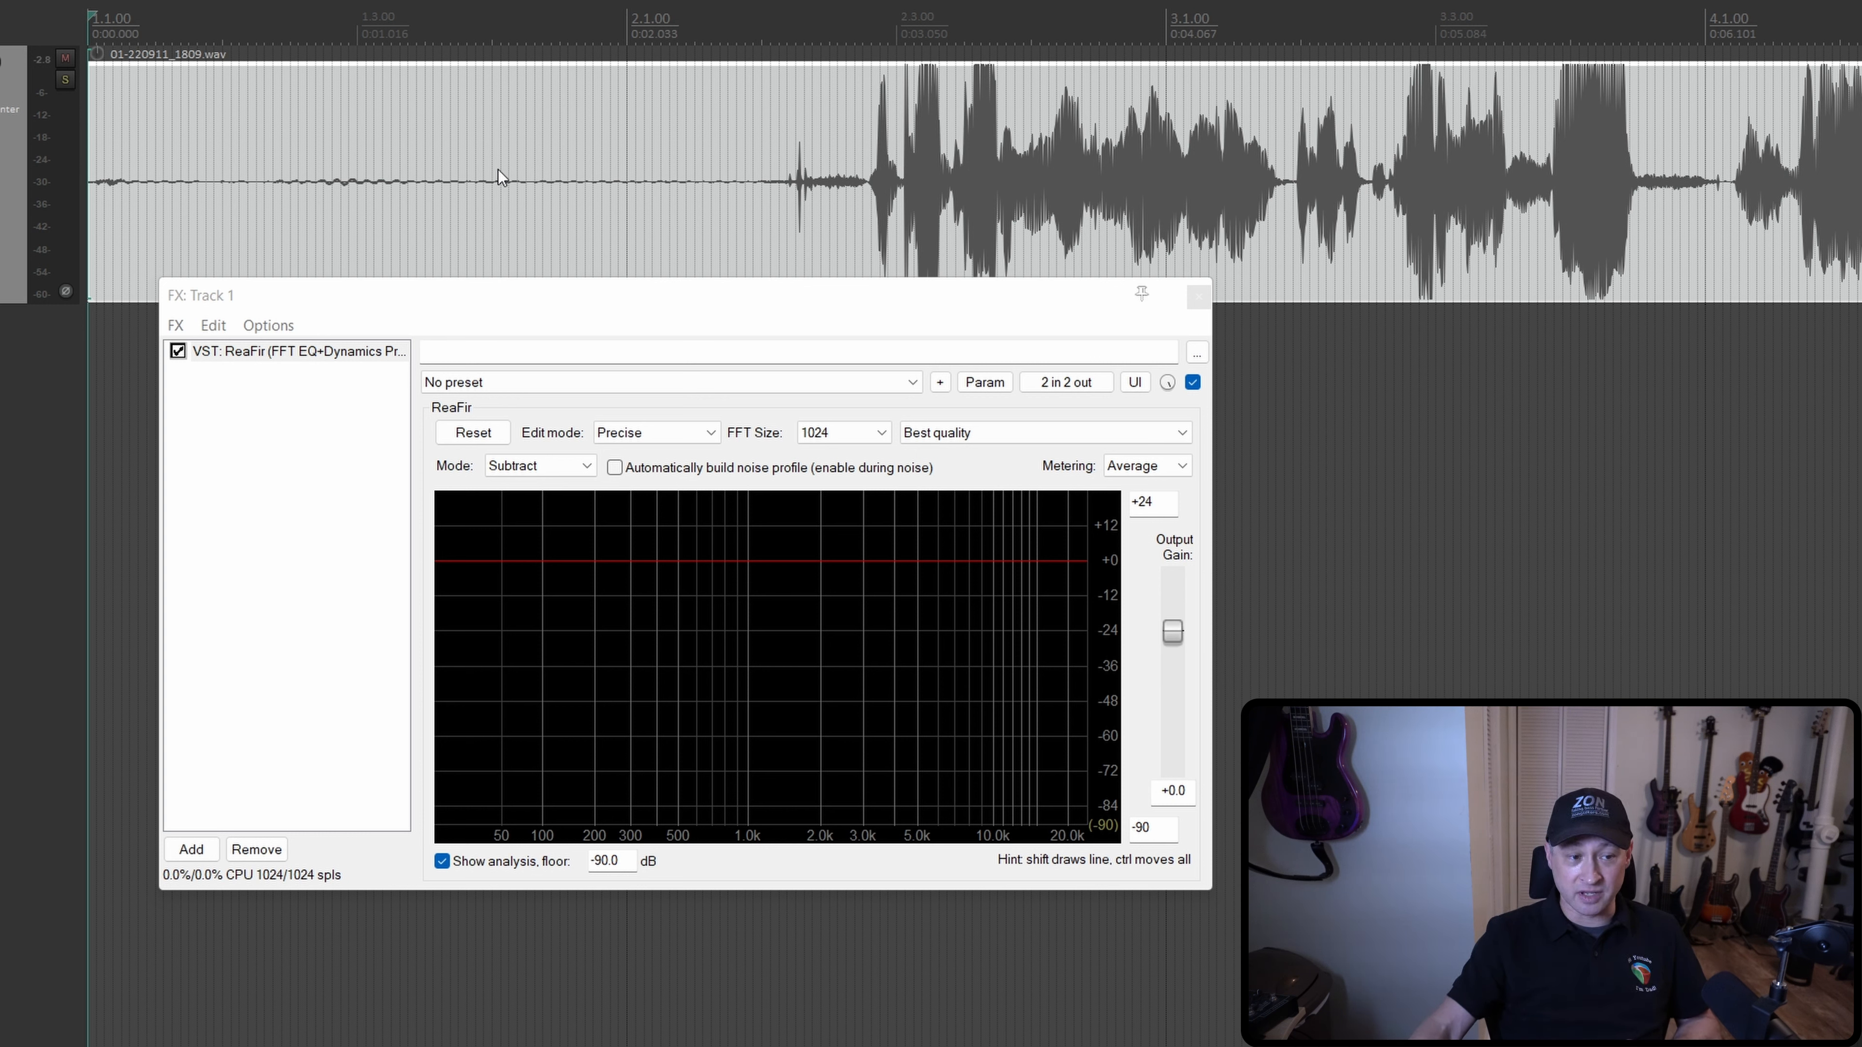
left_click_drag(520, 25, 786, 32)
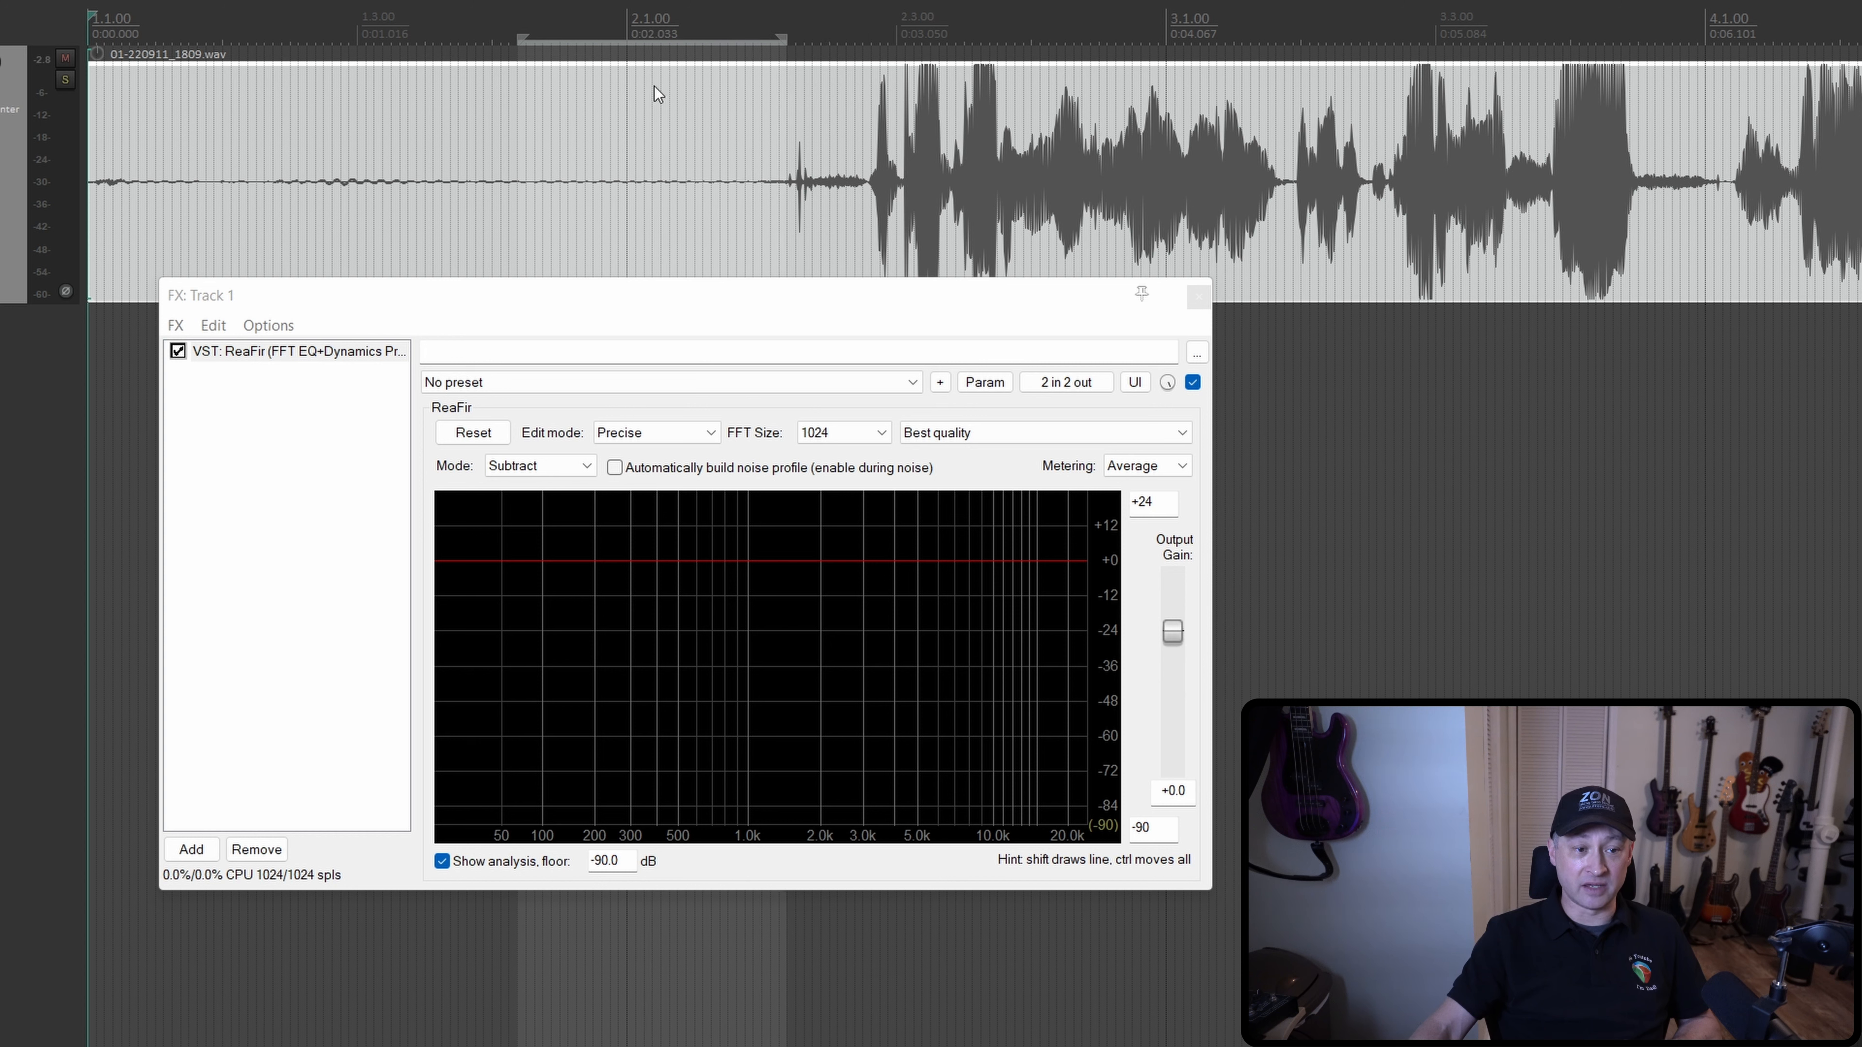
left_click(518, 81)
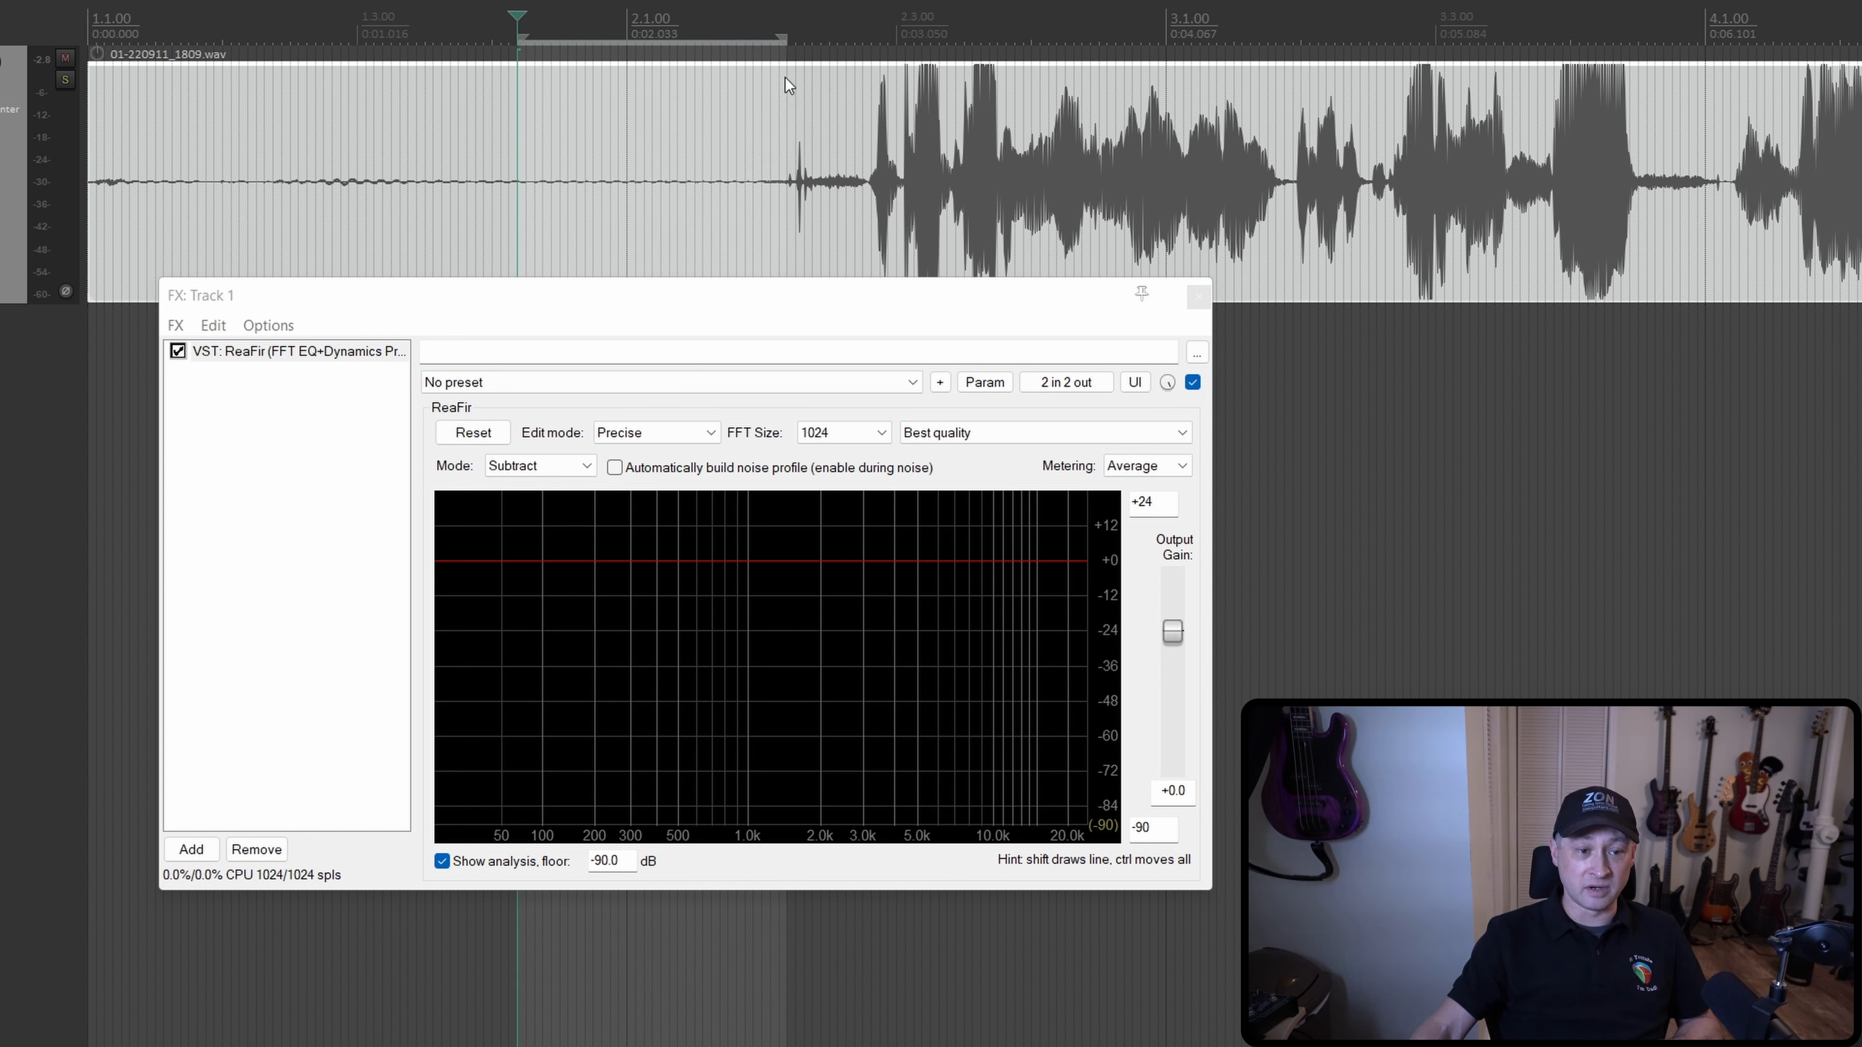
left_click_drag(785, 37, 709, 35)
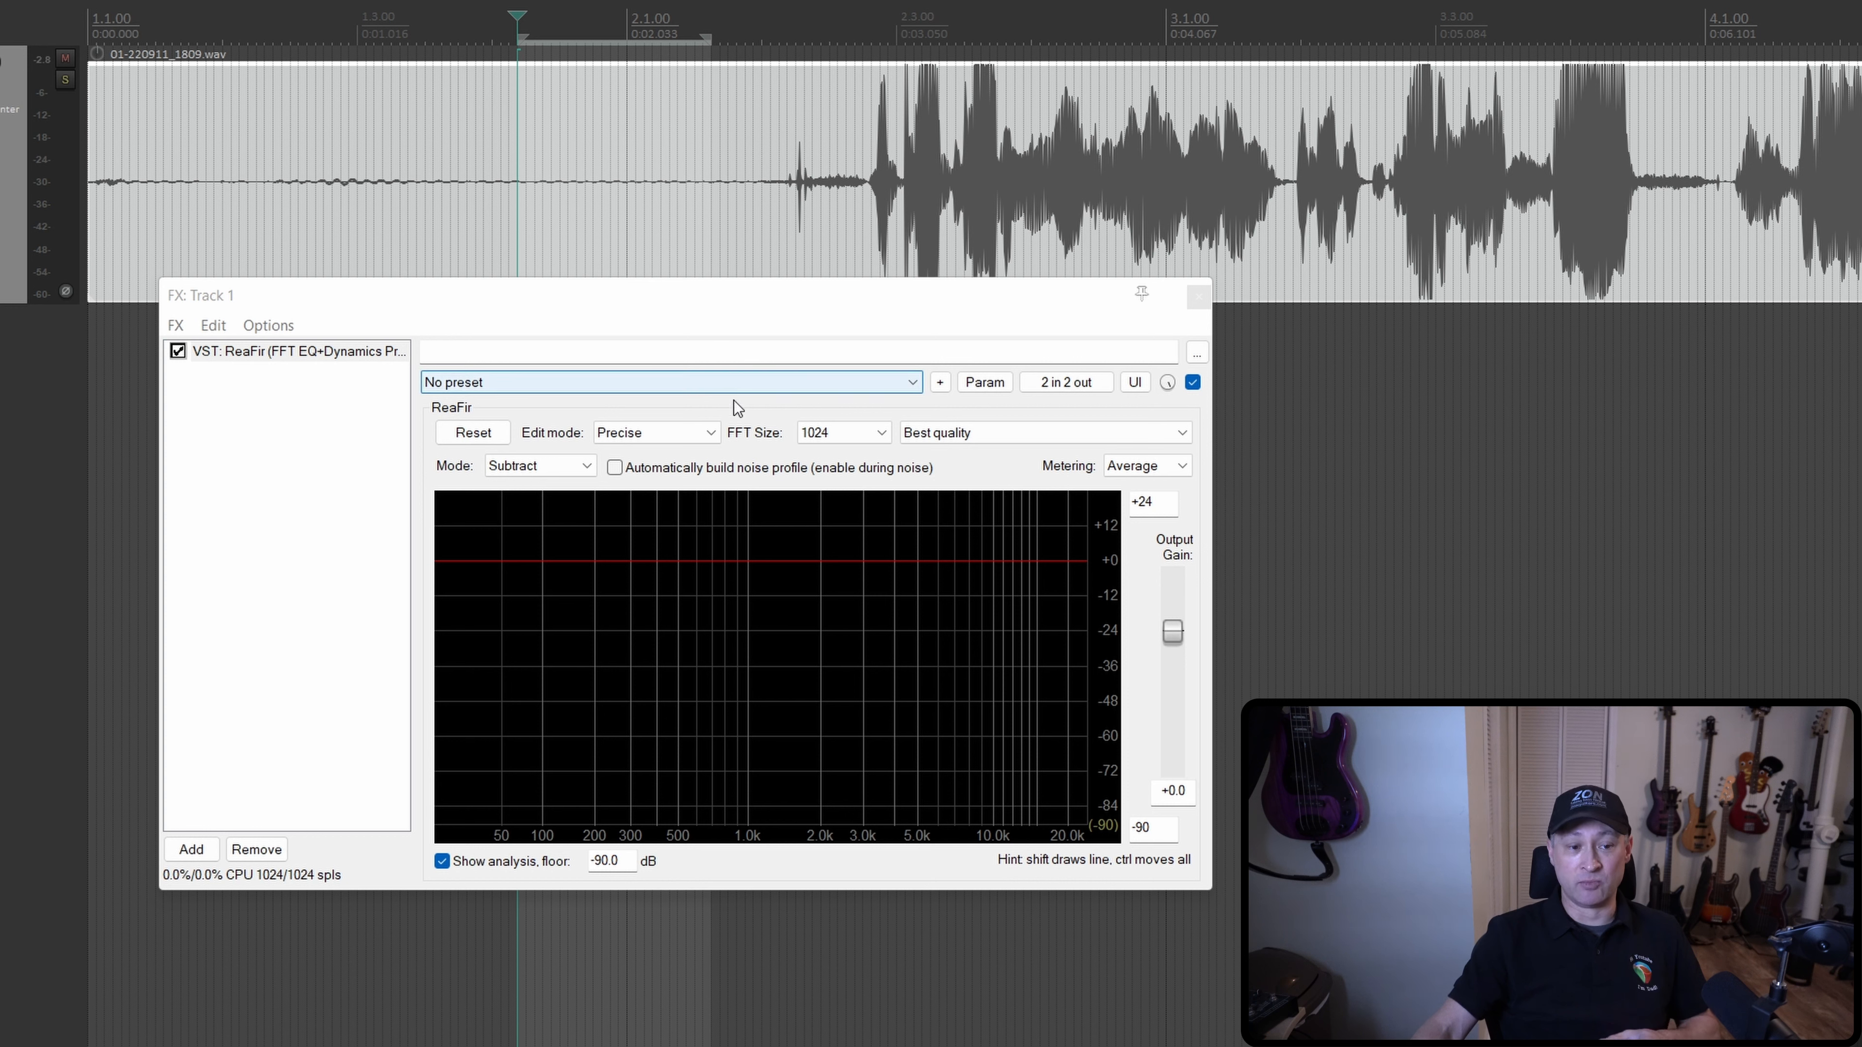
Step: Capture a noise profile in ReaFir by playing the selected noise with automatic profile building enabled, and switch it off again
left_click(614, 469)
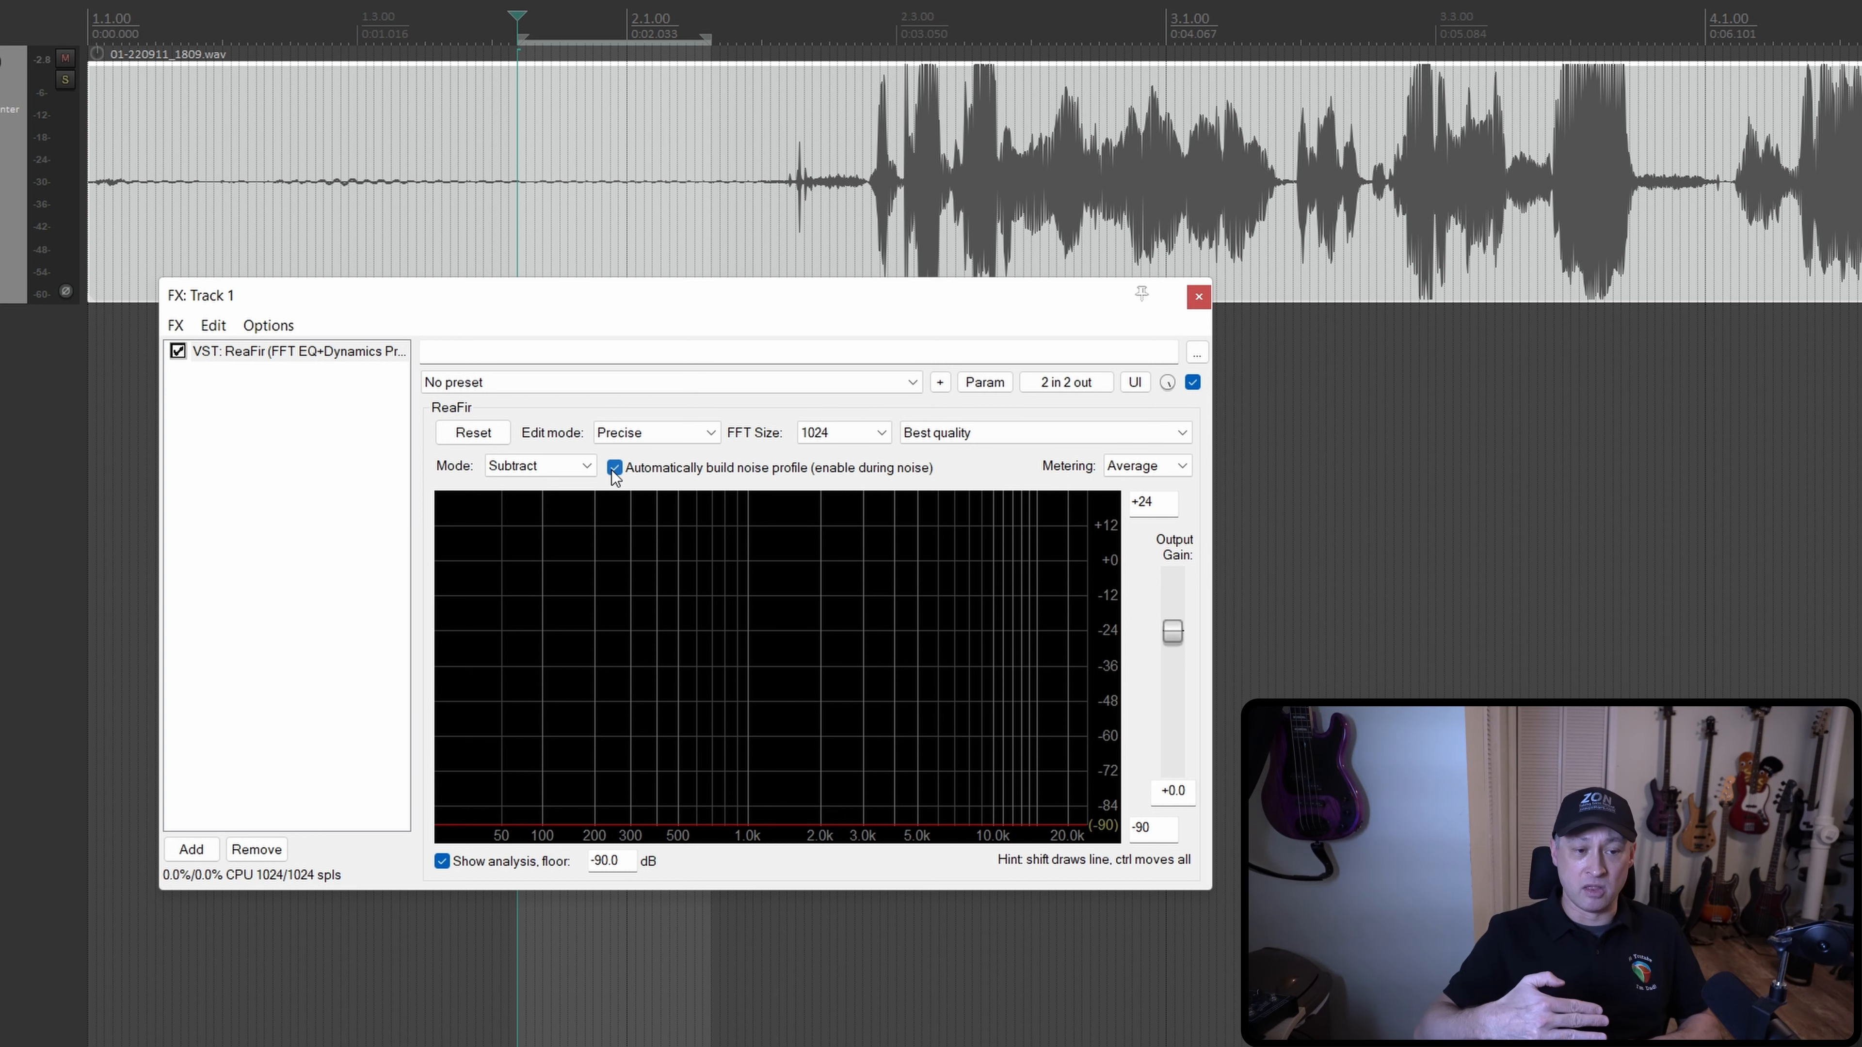
key("space")
key("space")
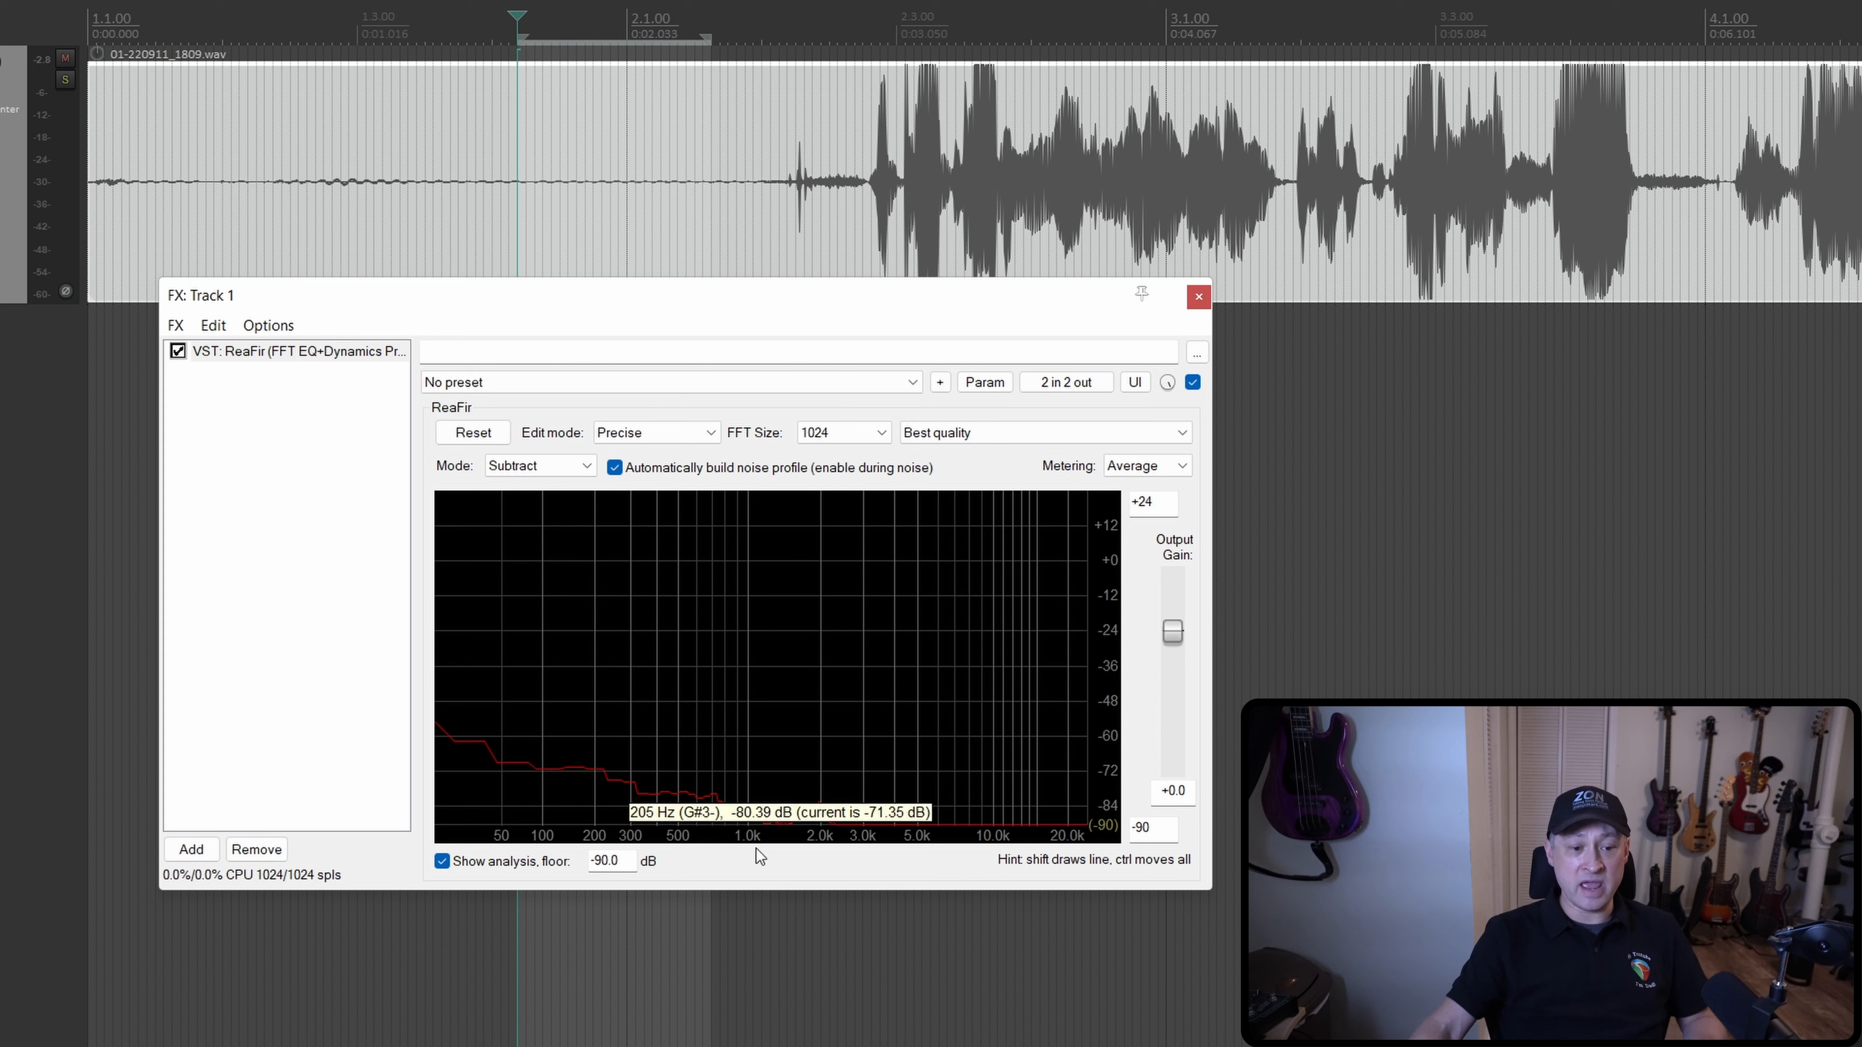
left_click(616, 468)
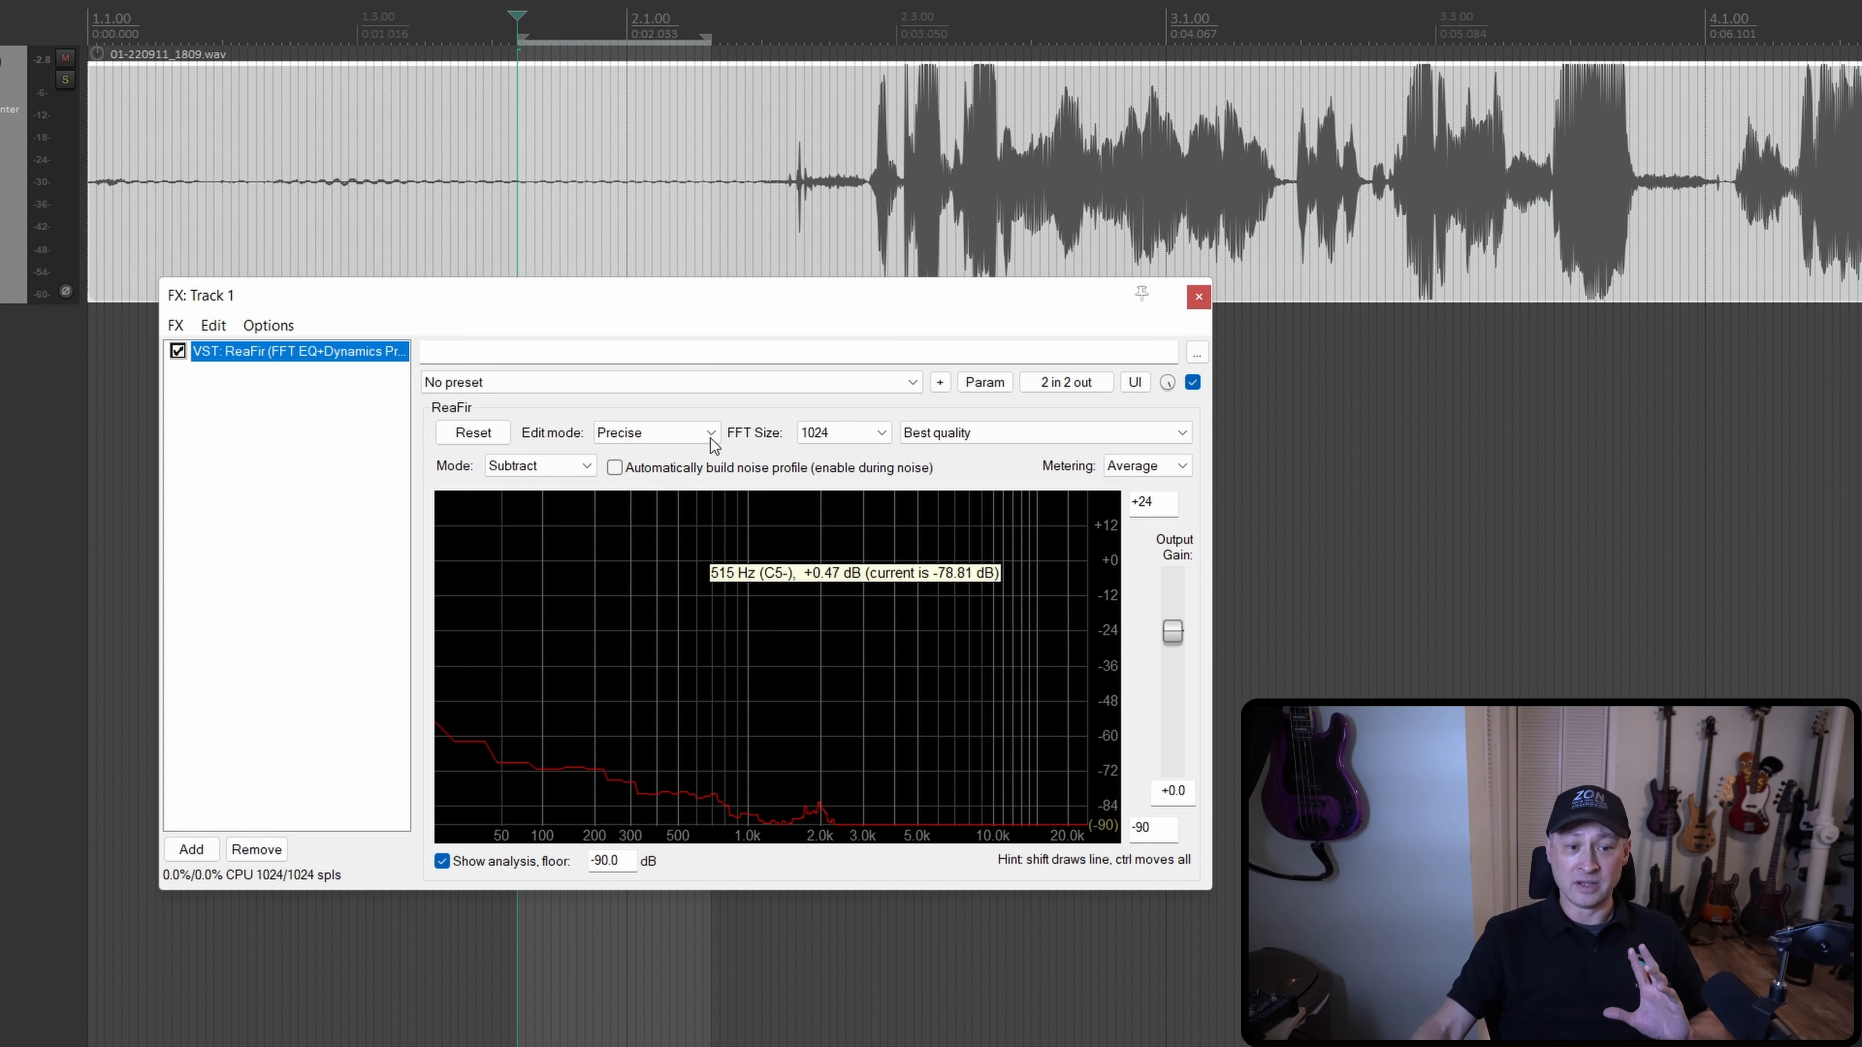
Step: Raise ReaFir's output gain to +12.0 dB and compare the room noise with the plug-in bypassed and enabled
left_click_drag(729, 294, 726, 369)
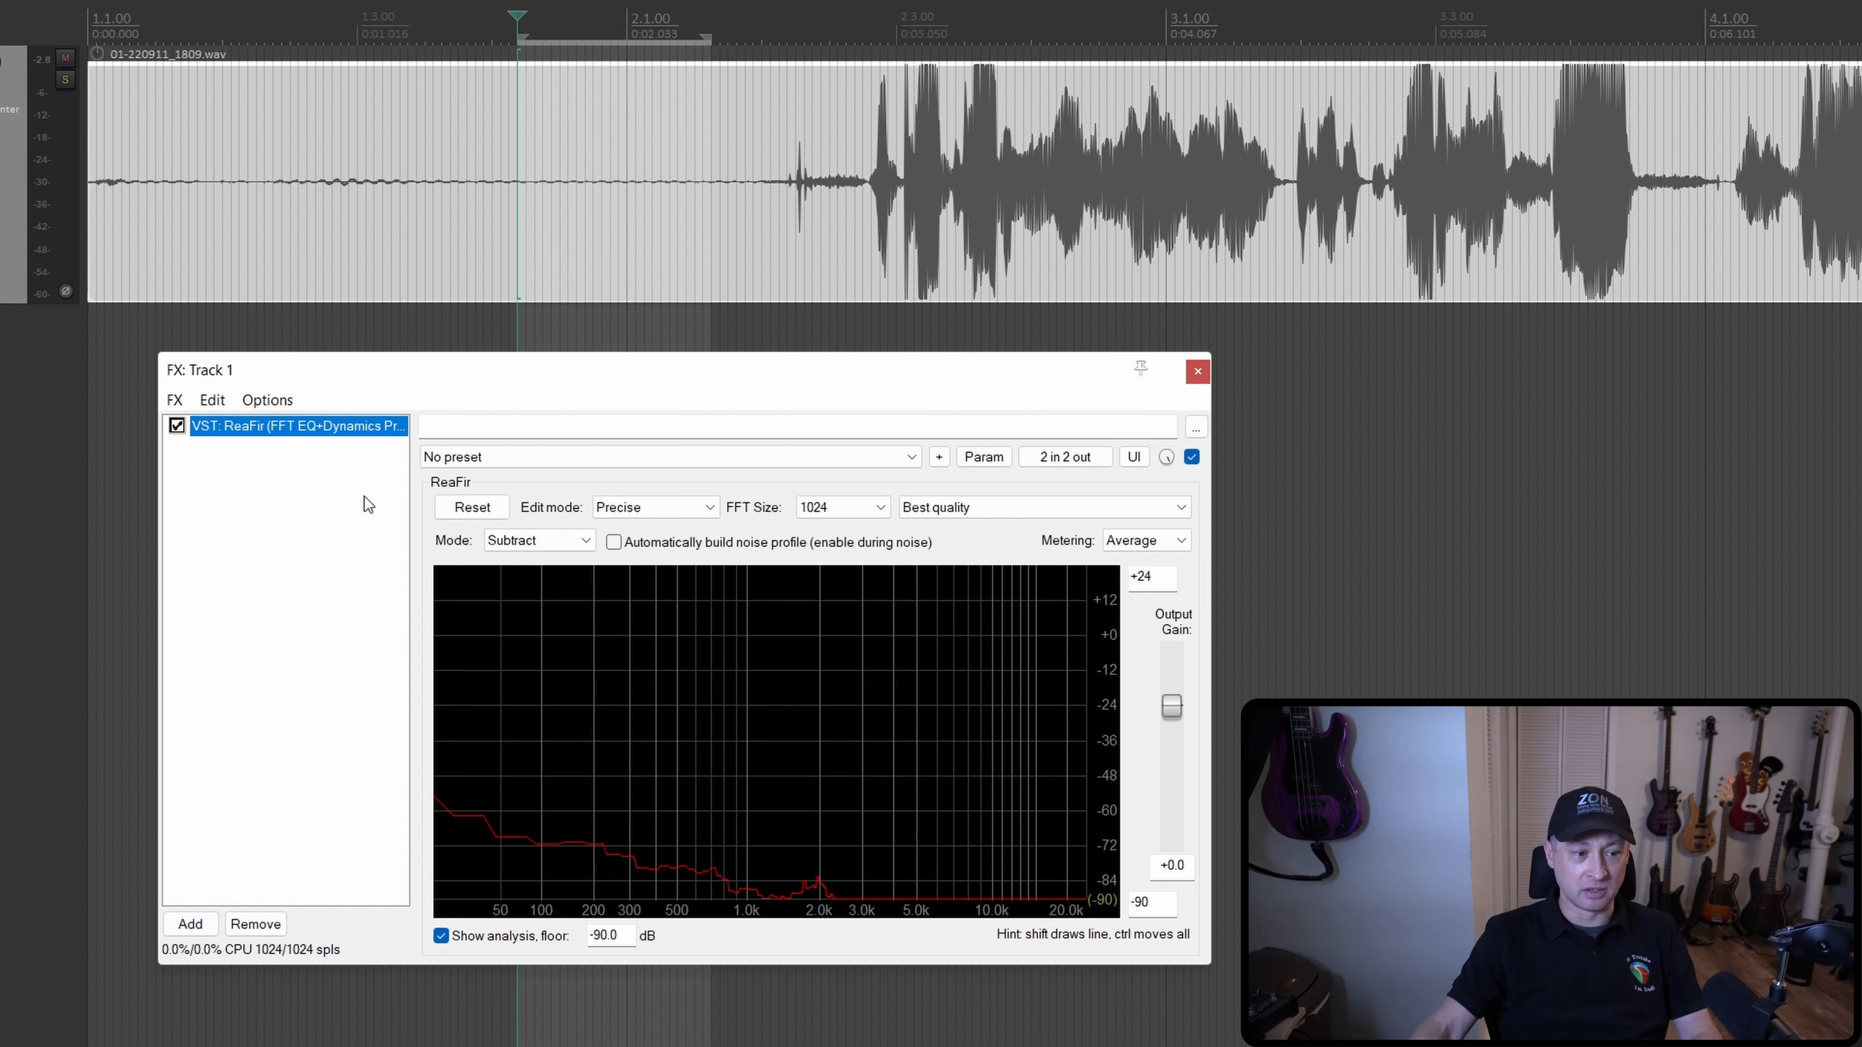
left_click(171, 425)
left_click_drag(1172, 703, 1173, 623)
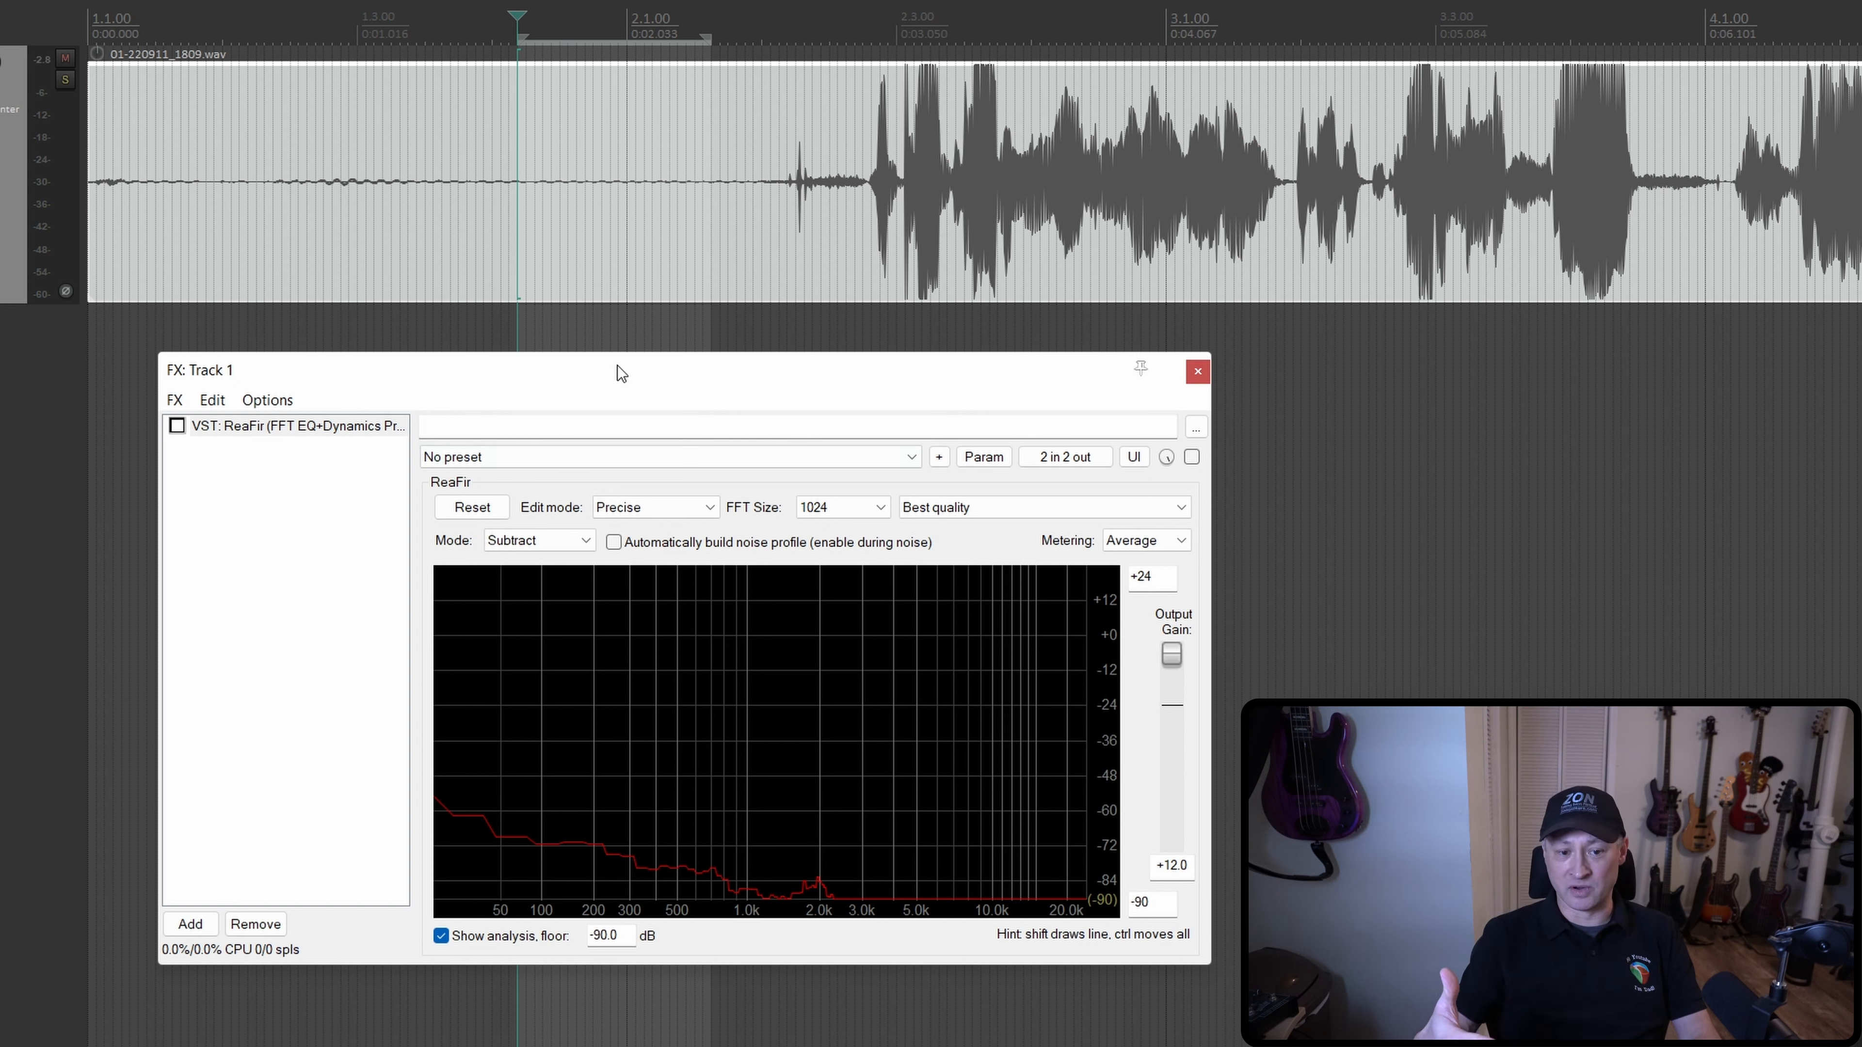
key("space")
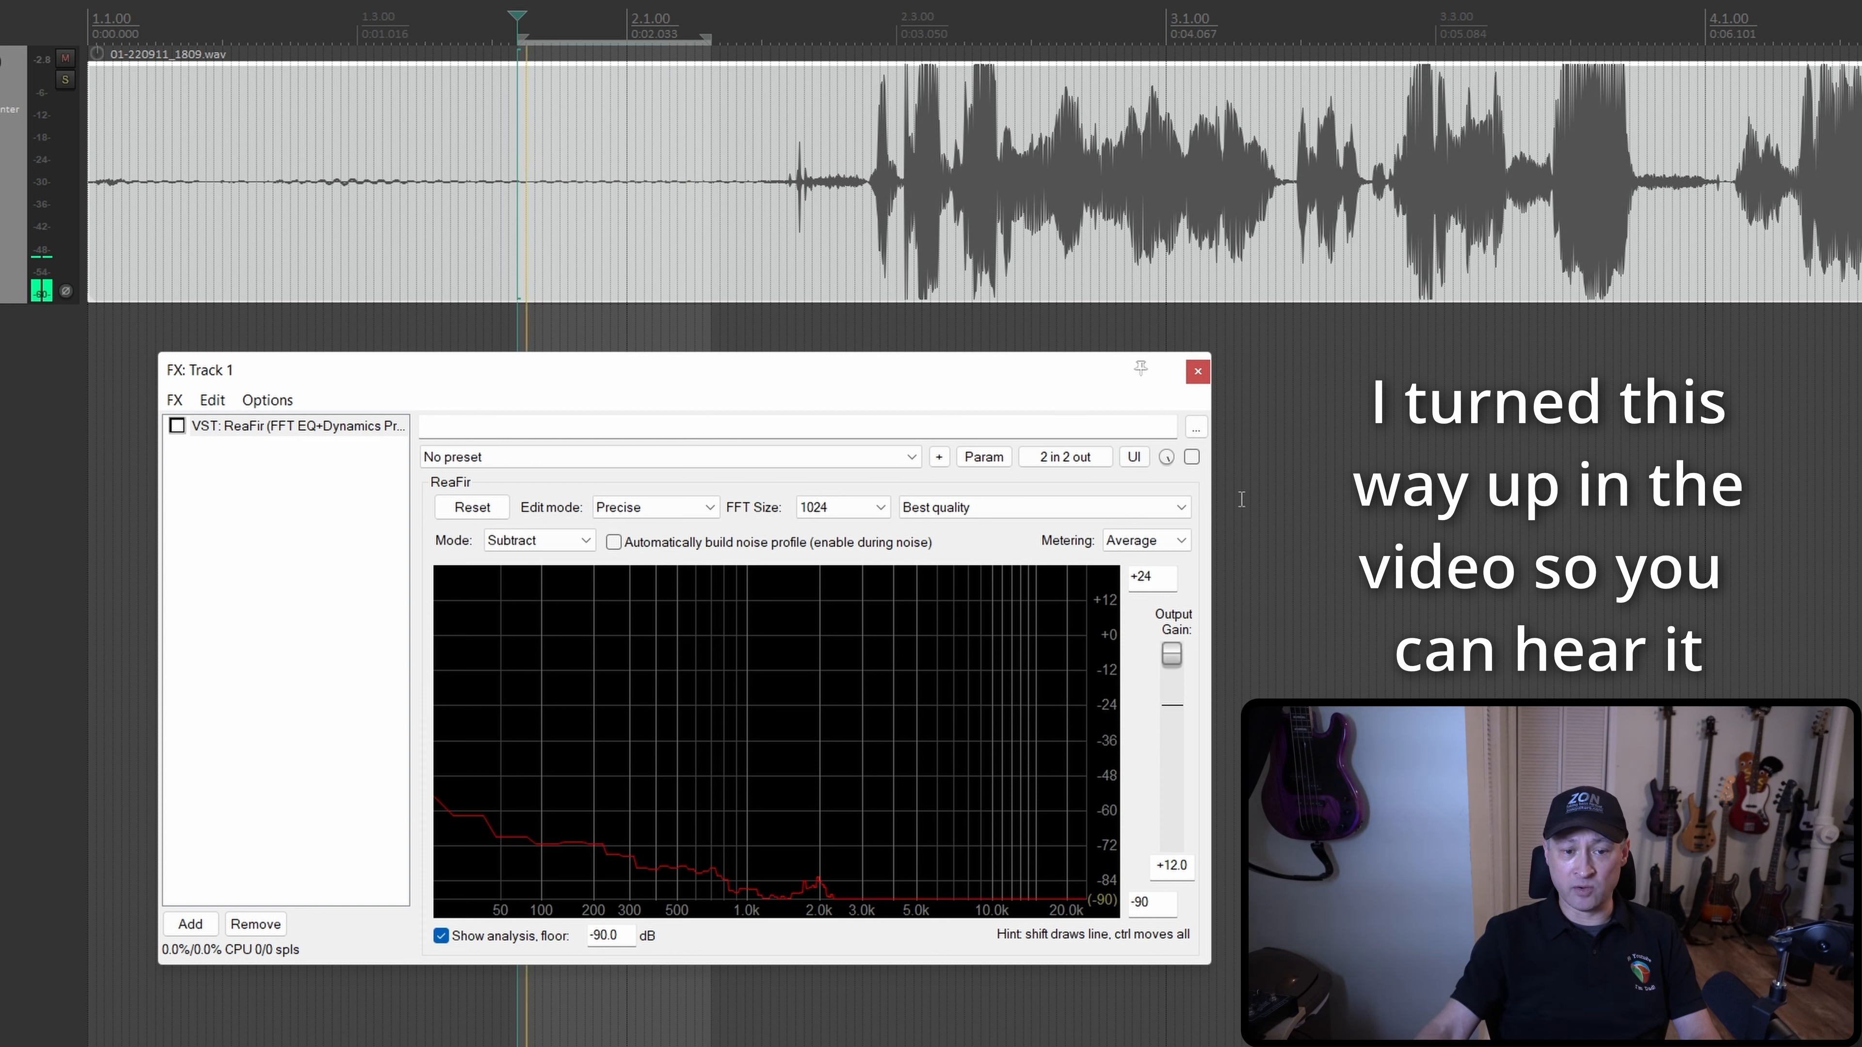
left_click(1191, 457)
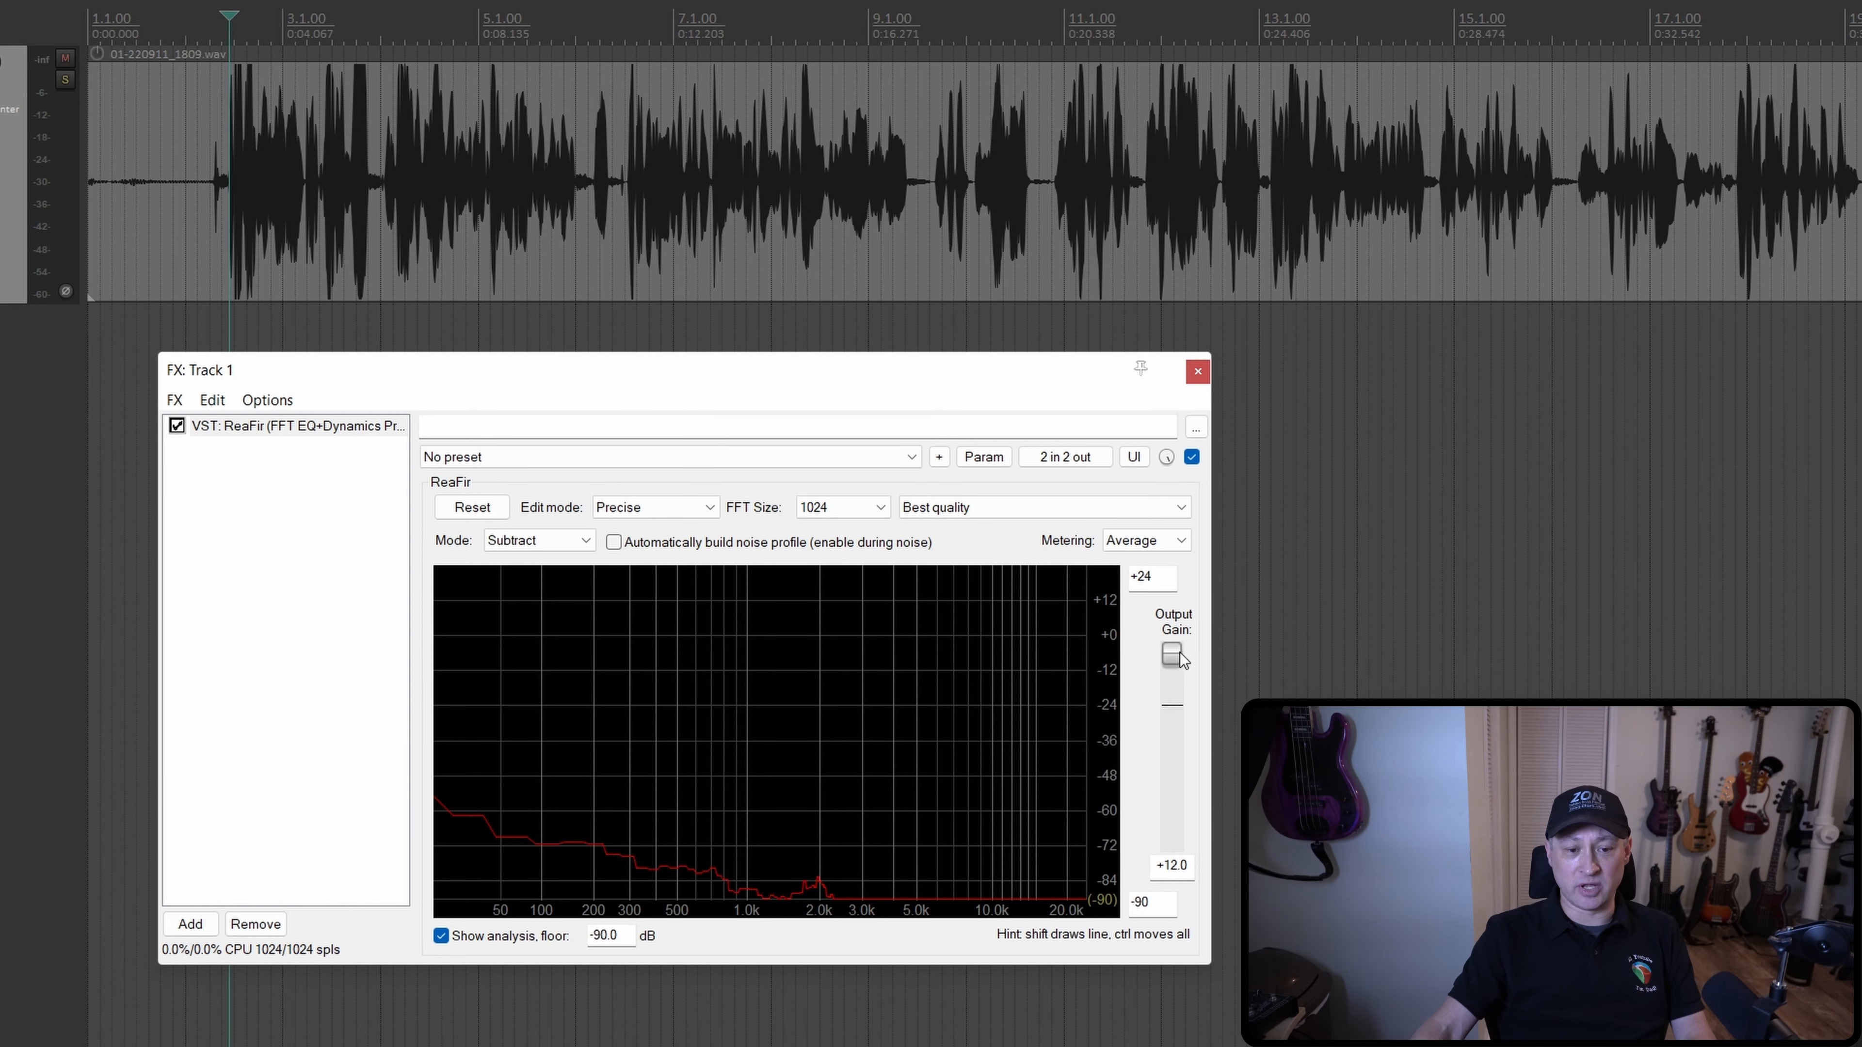
Step: Reset ReaFir's output gain to +0.0 dB and play the voice recording with the noise reduction active
double_click(1176, 664)
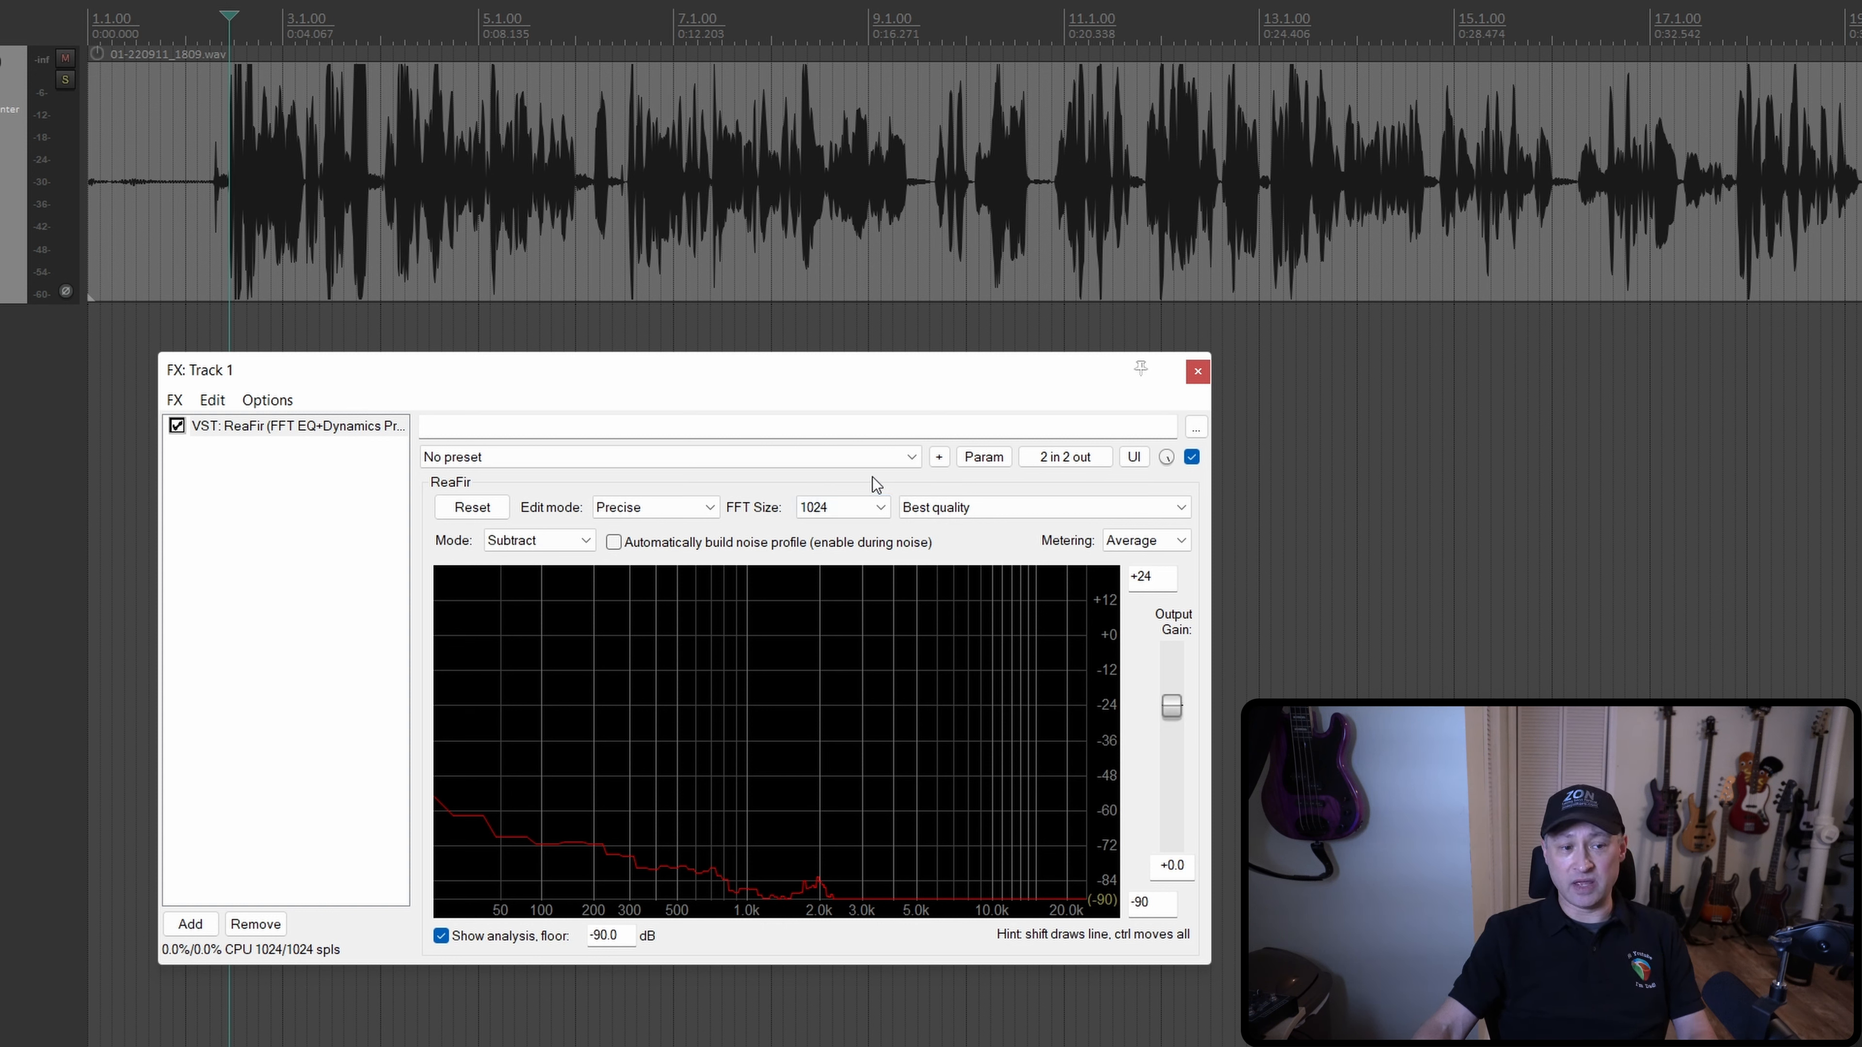
key("space")
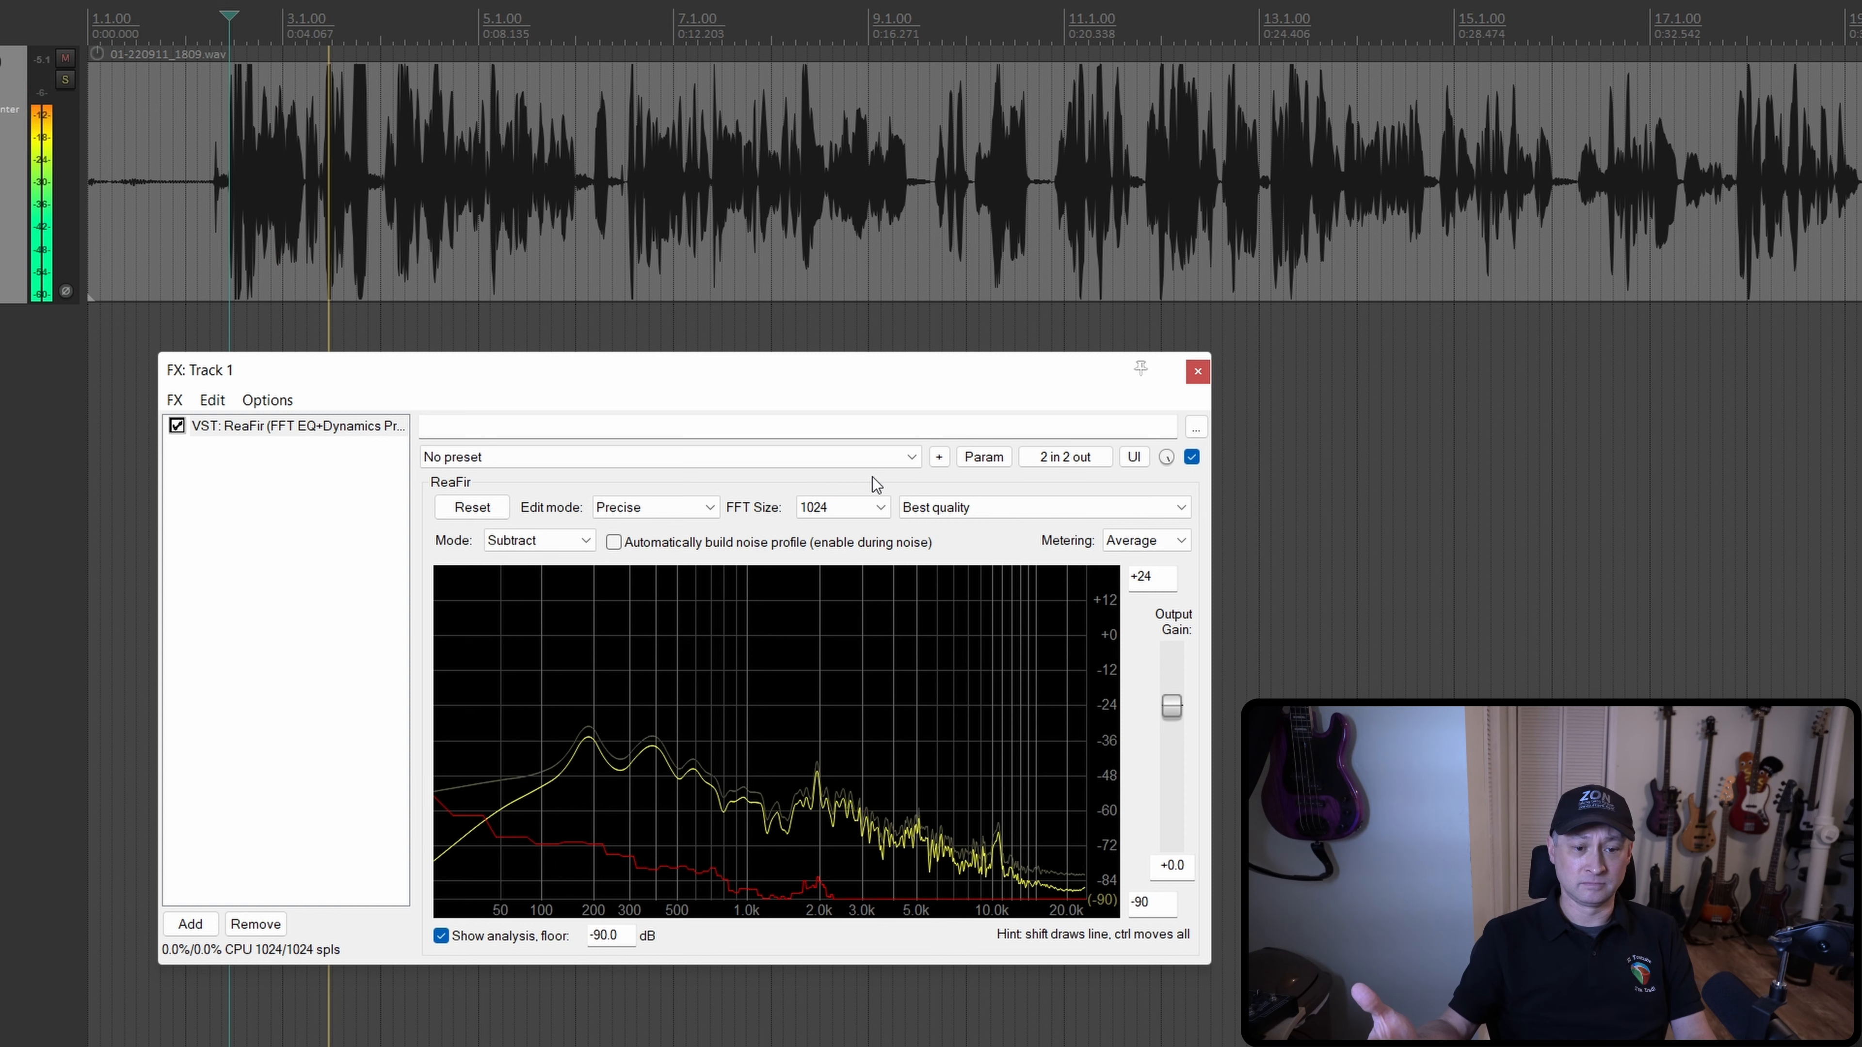
key("space")
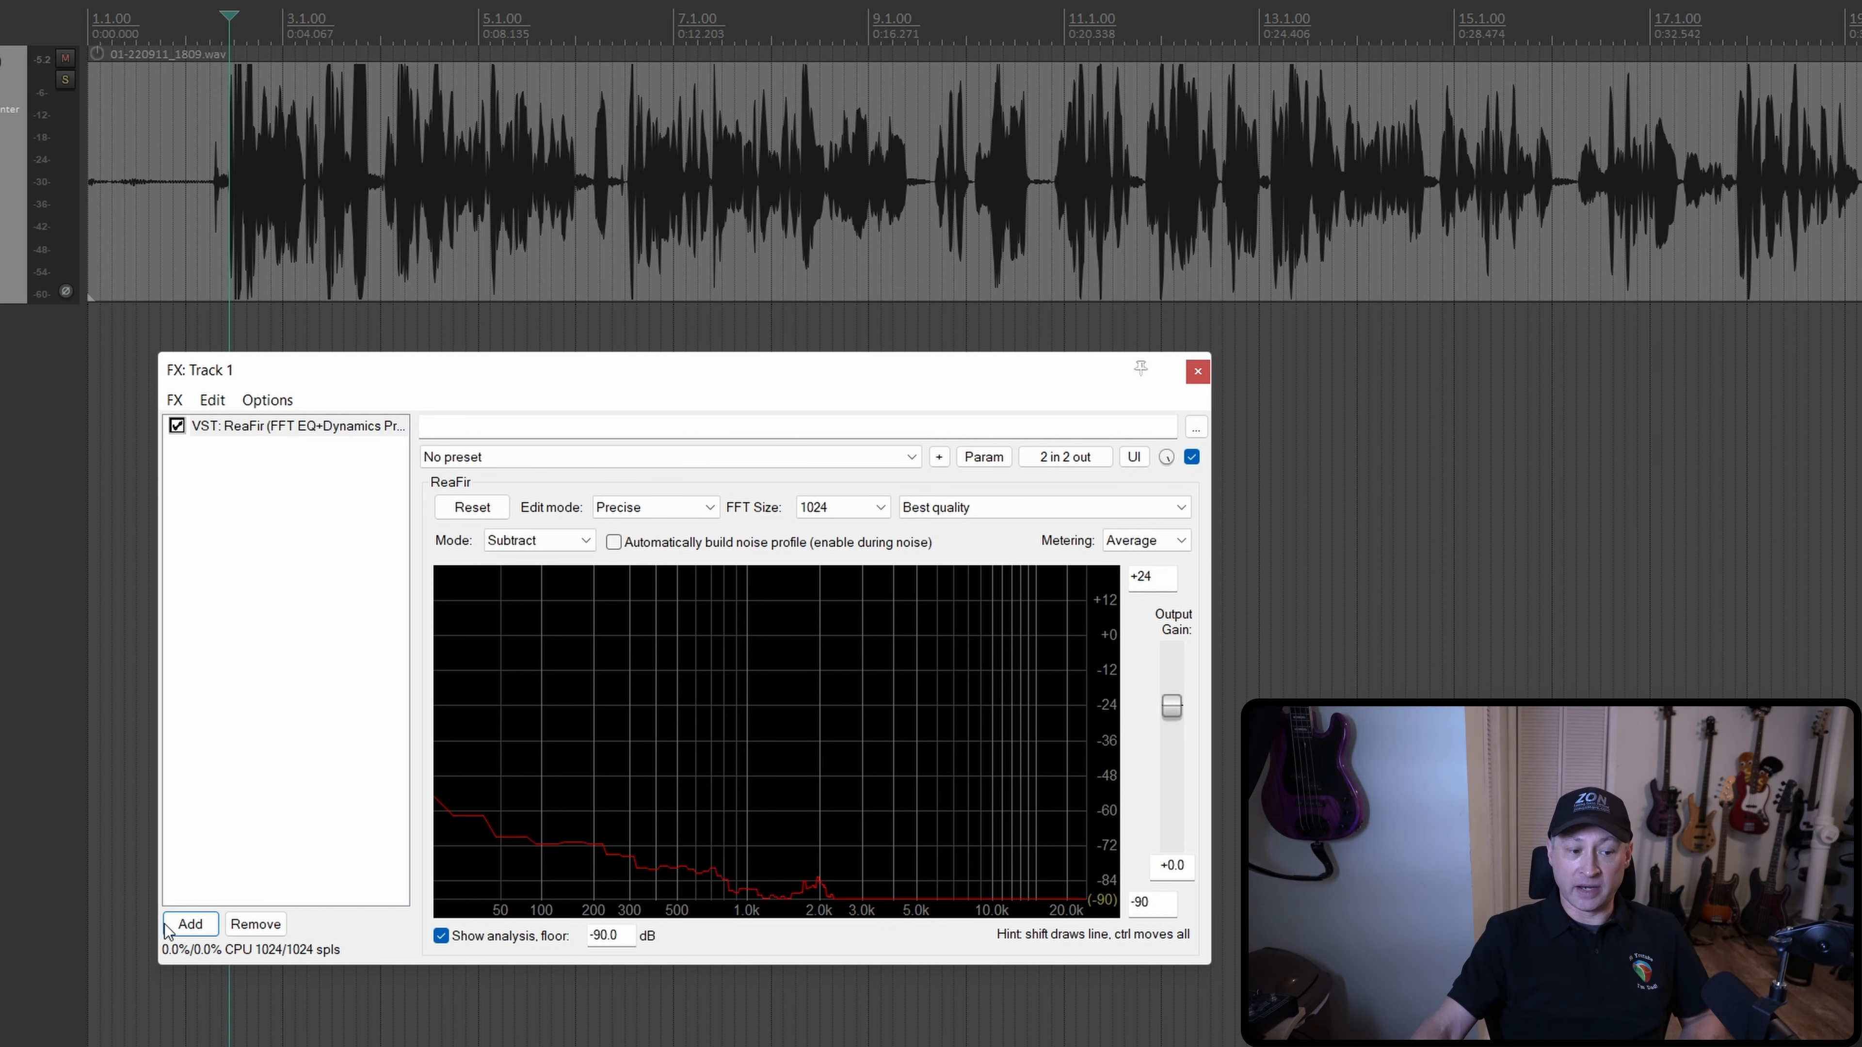
Step: Add the JS: SUM CHANNEL (Tukan) plug-in after ReaFir and adjust its high-pass filter
left_click(190, 924)
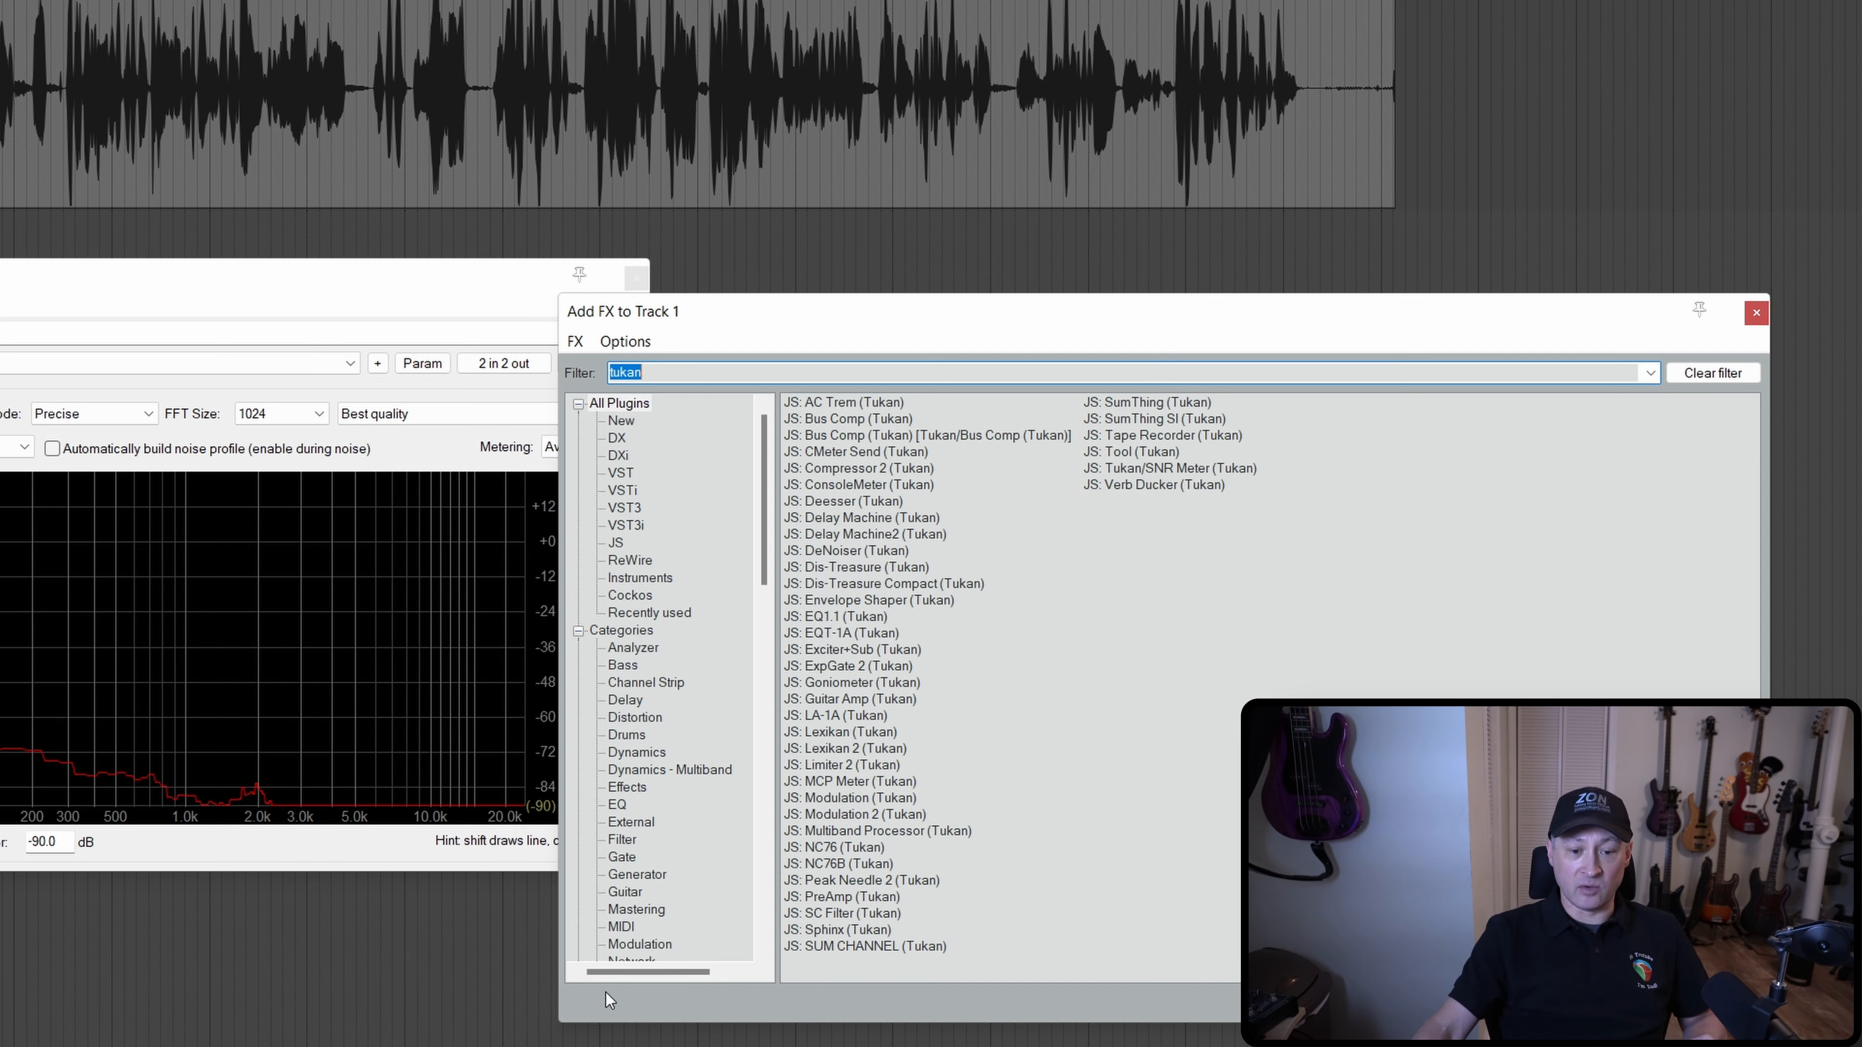
double_click(900, 947)
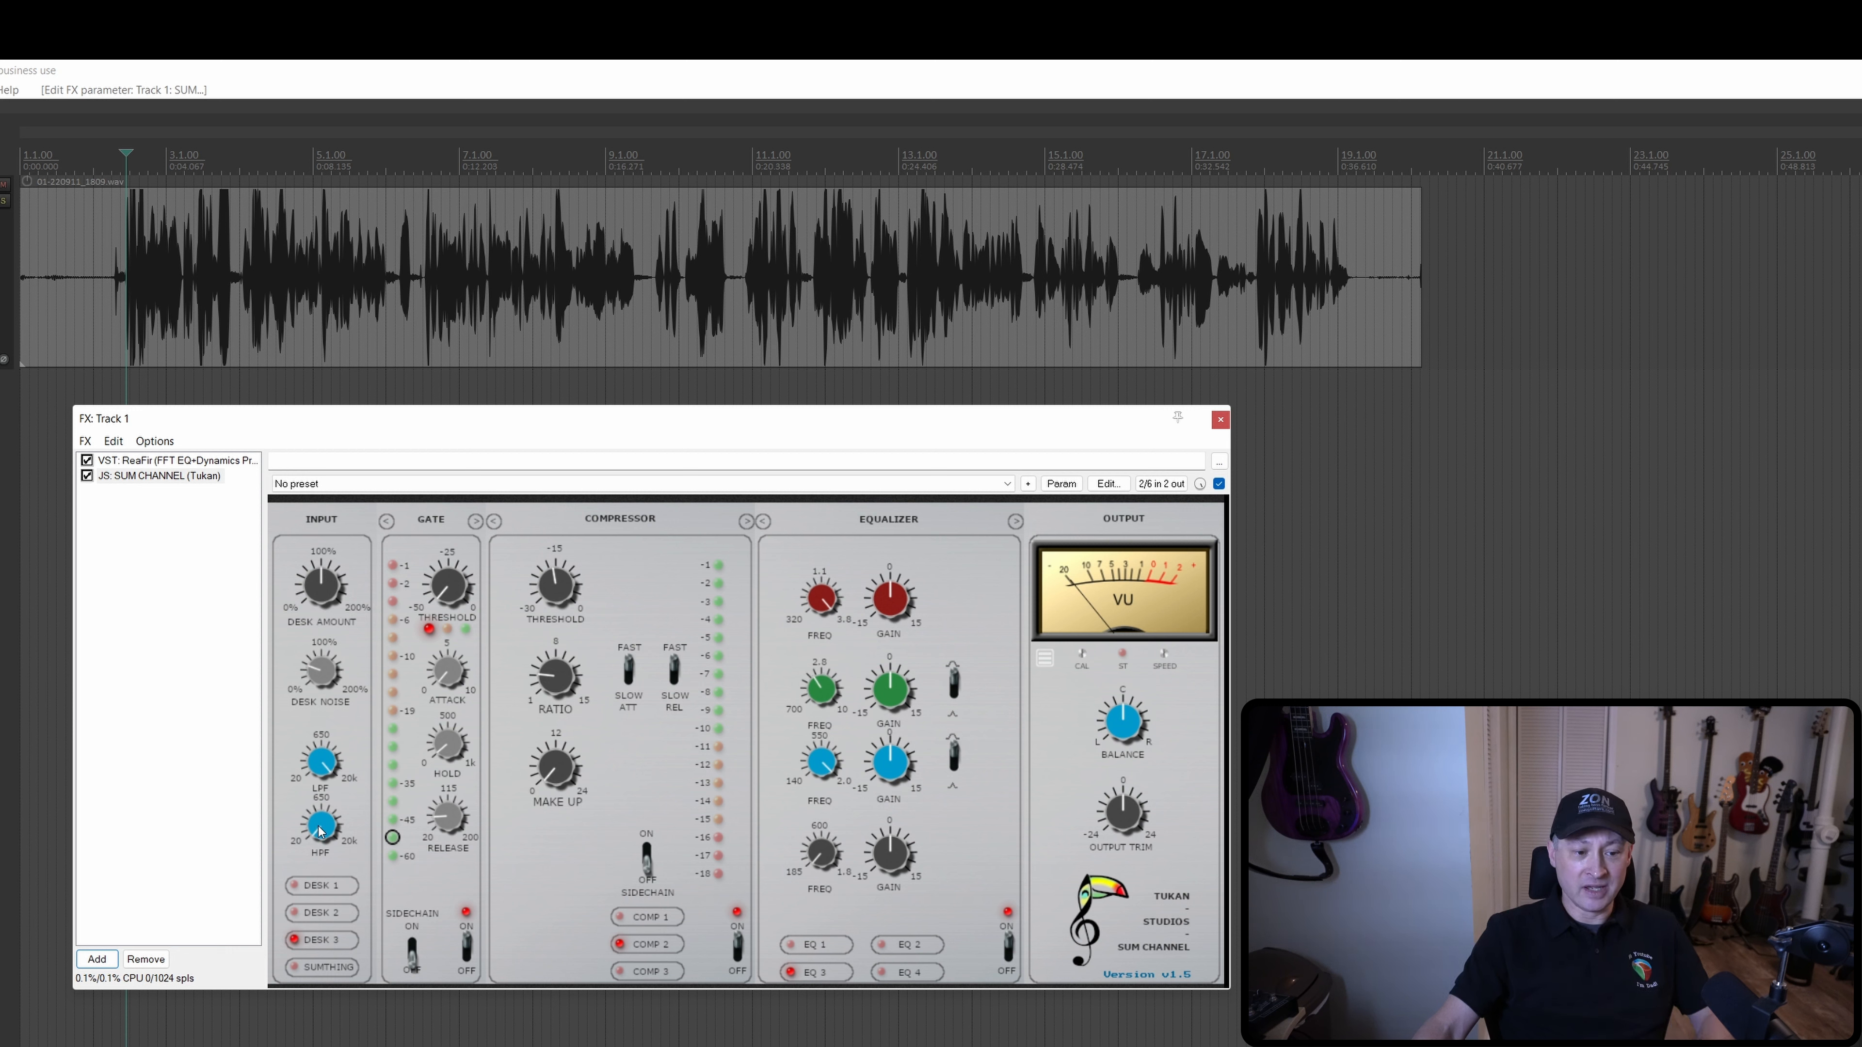
left_click_drag(319, 824, 308, 814)
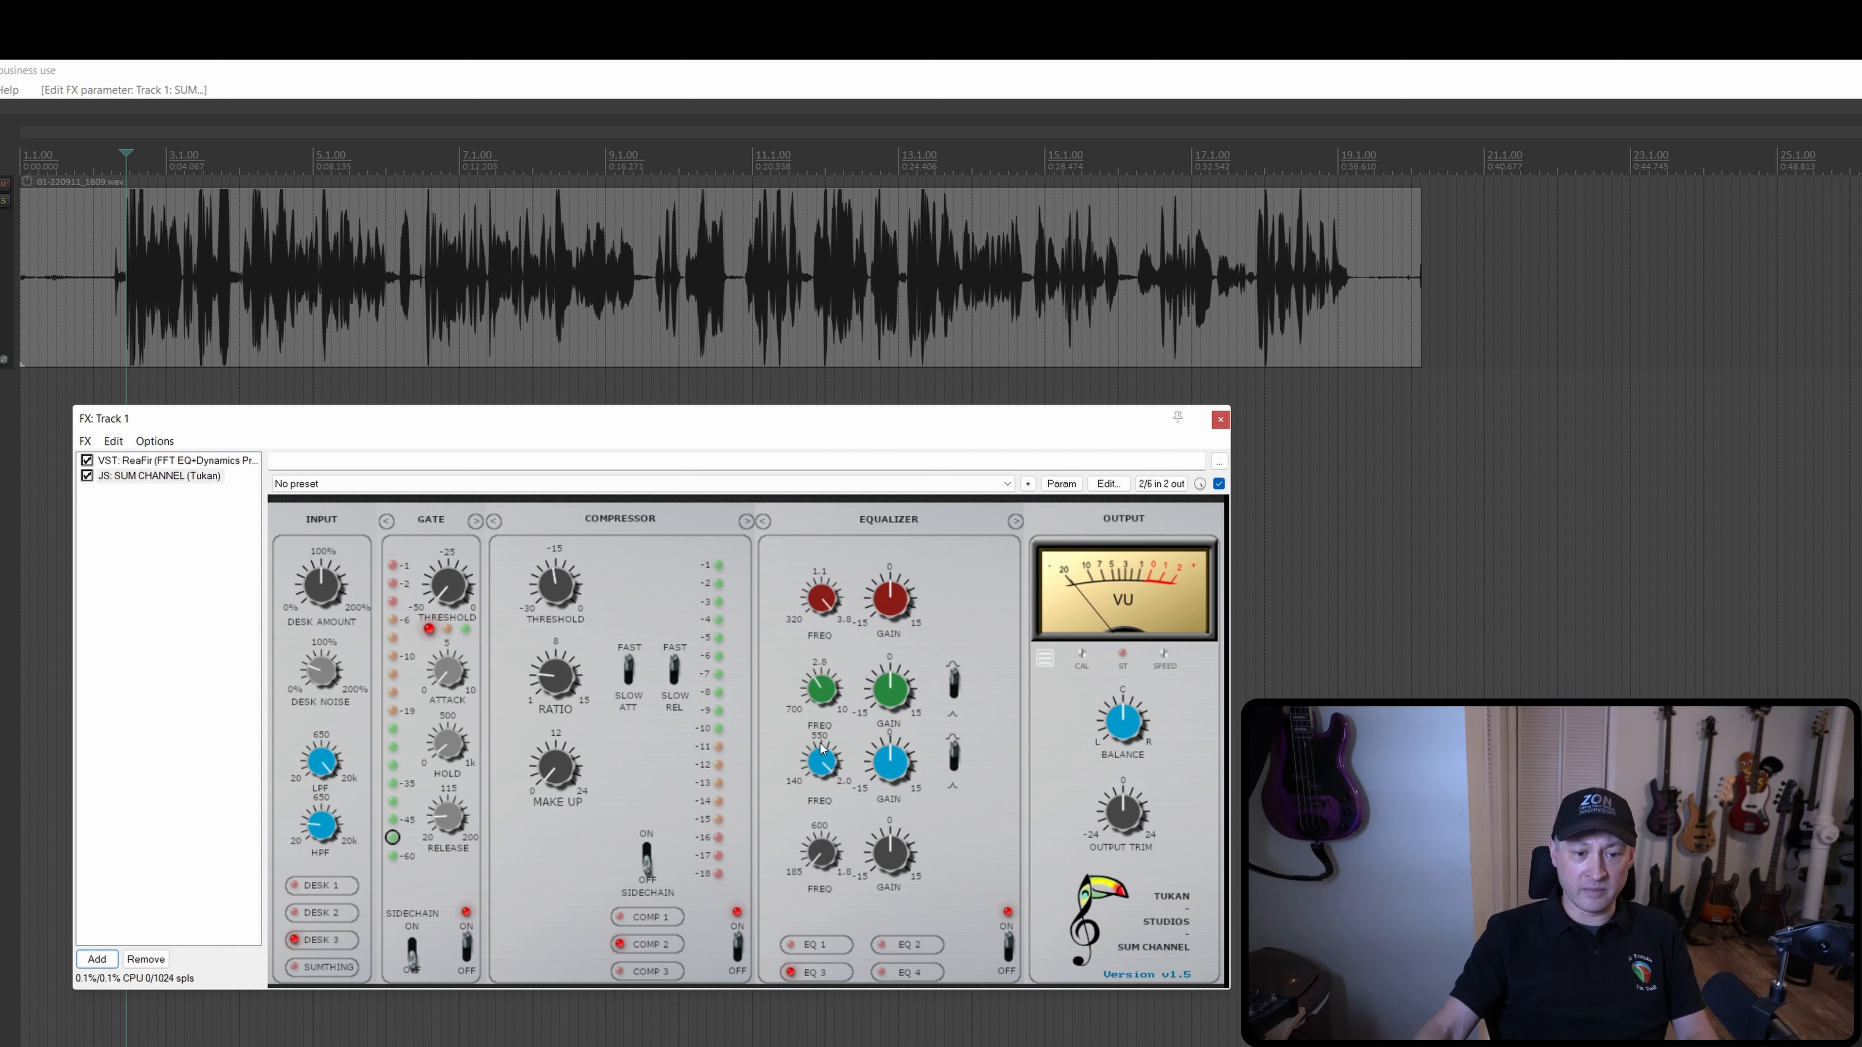
Step: Reorder the channel strip so the equalizer precedes the compressor, and switch the gate off
left_click(763, 521)
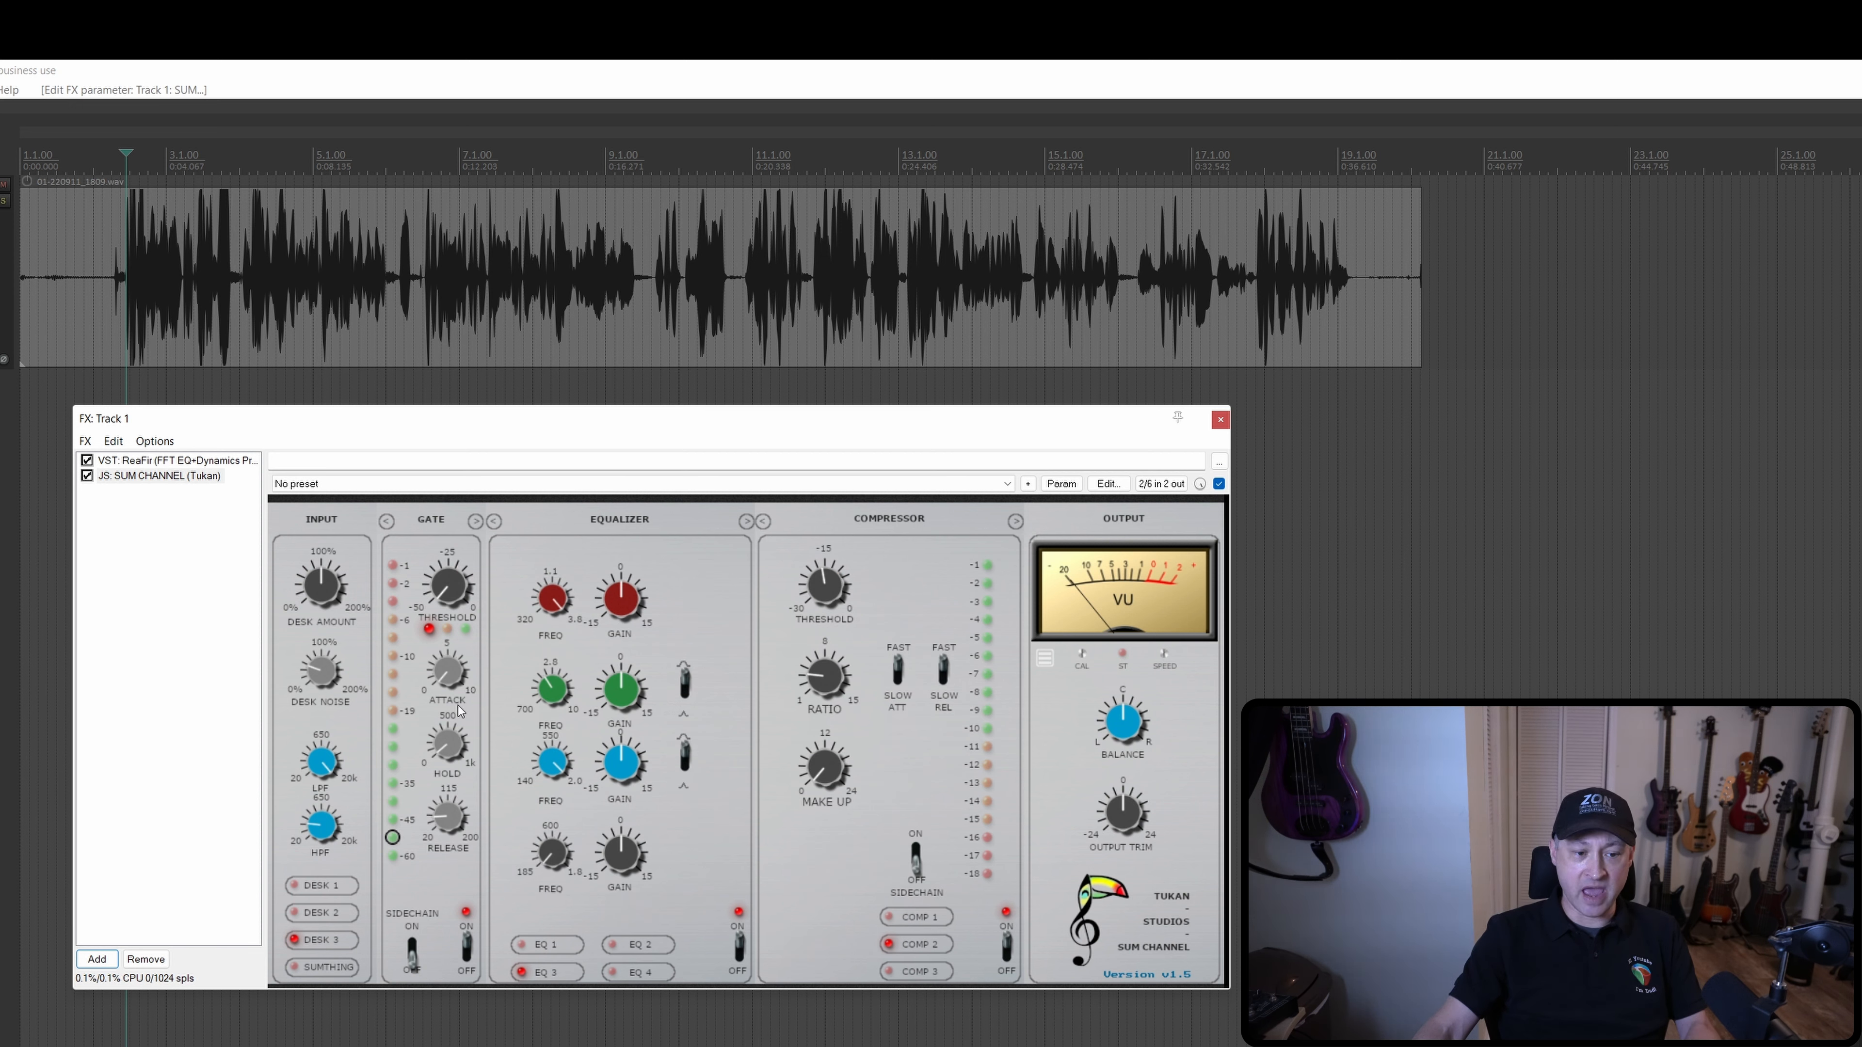
left_click(467, 951)
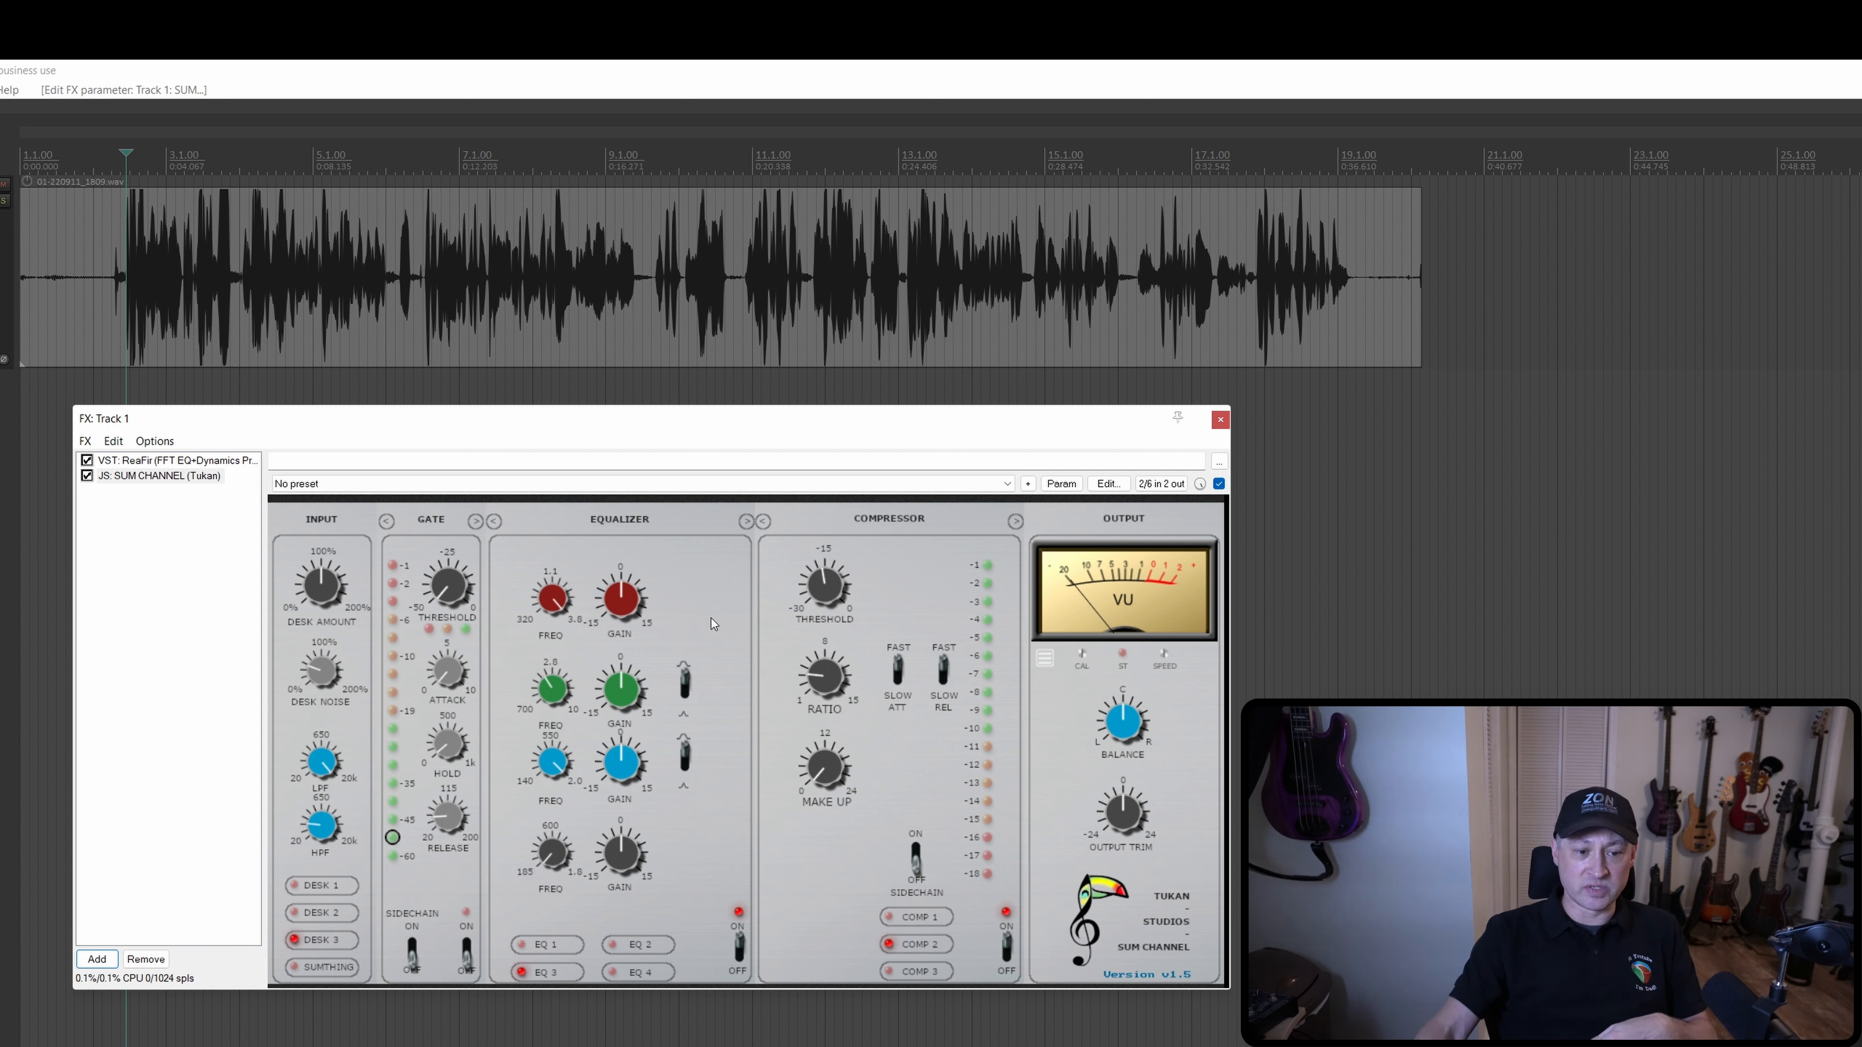
Step: Shape the equalizer by boosting the red high band, retuning and cutting the blue band, and boosting the gray low band
left_click_drag(629, 602, 625, 597)
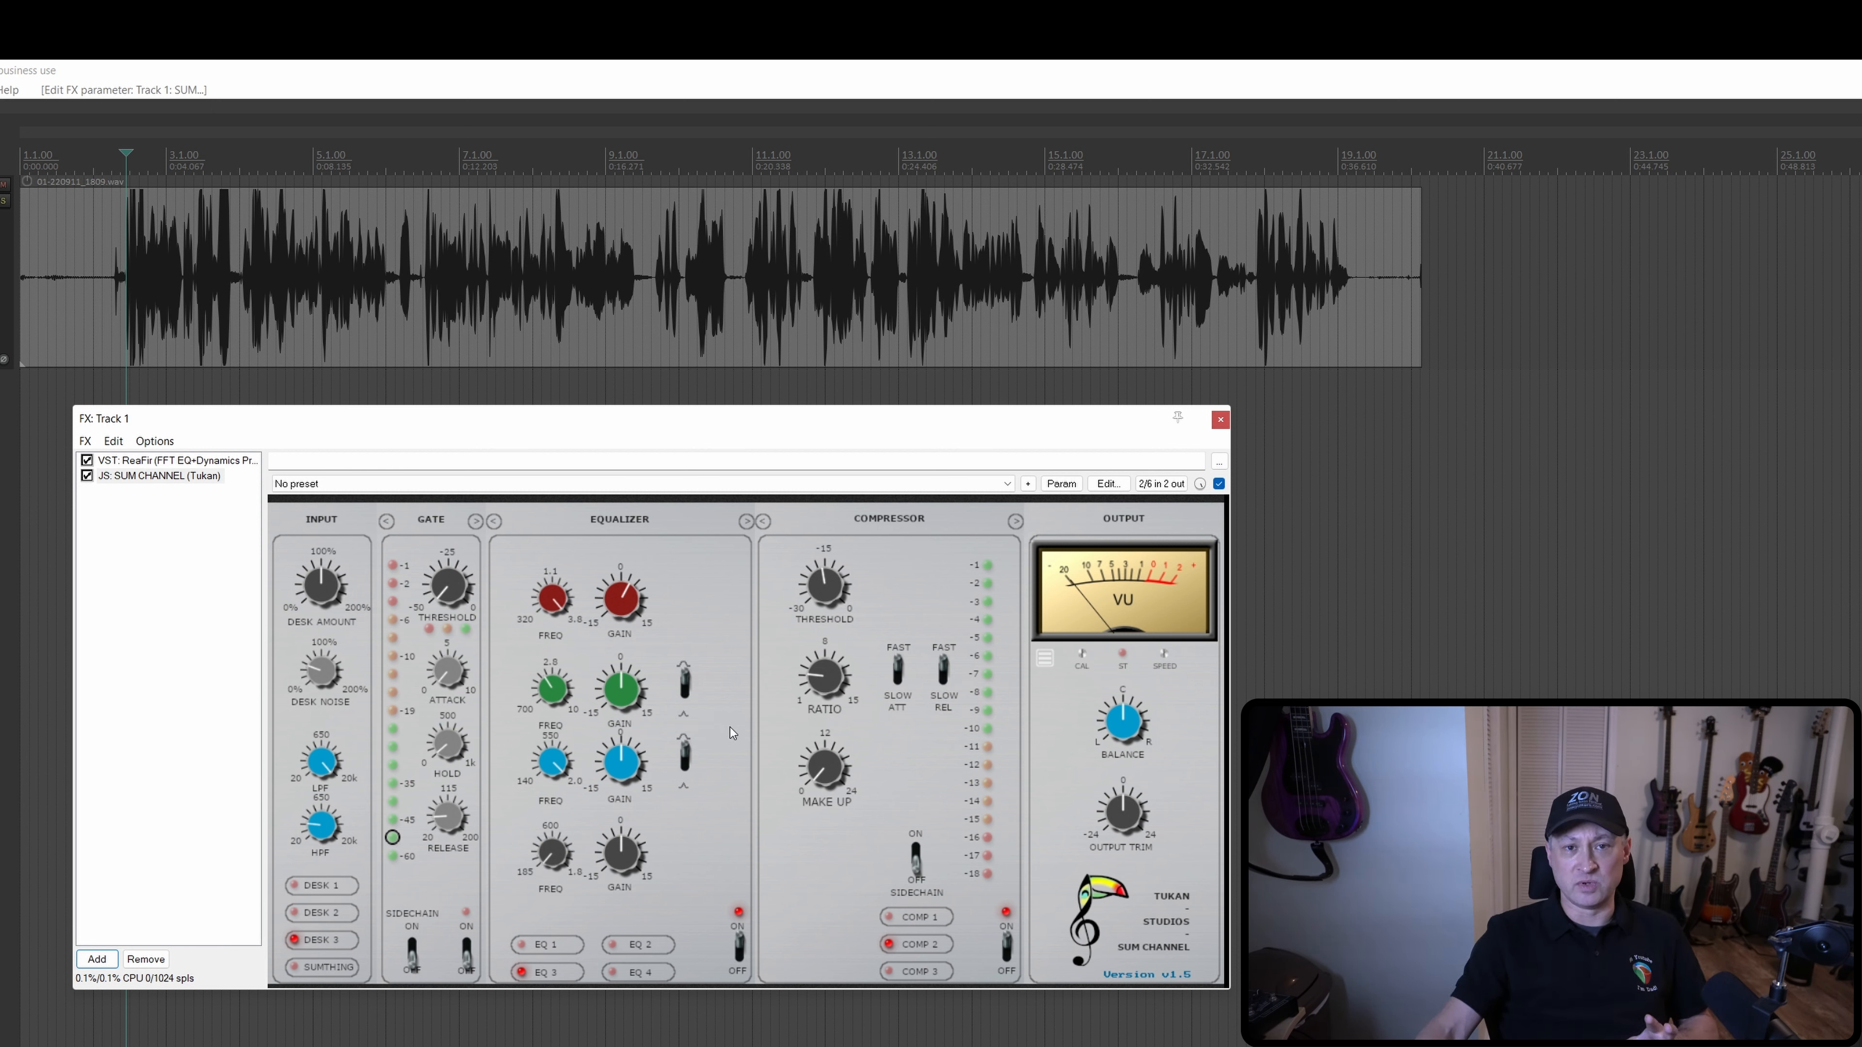
left_click_drag(551, 763, 552, 825)
left_click_drag(621, 761, 620, 775)
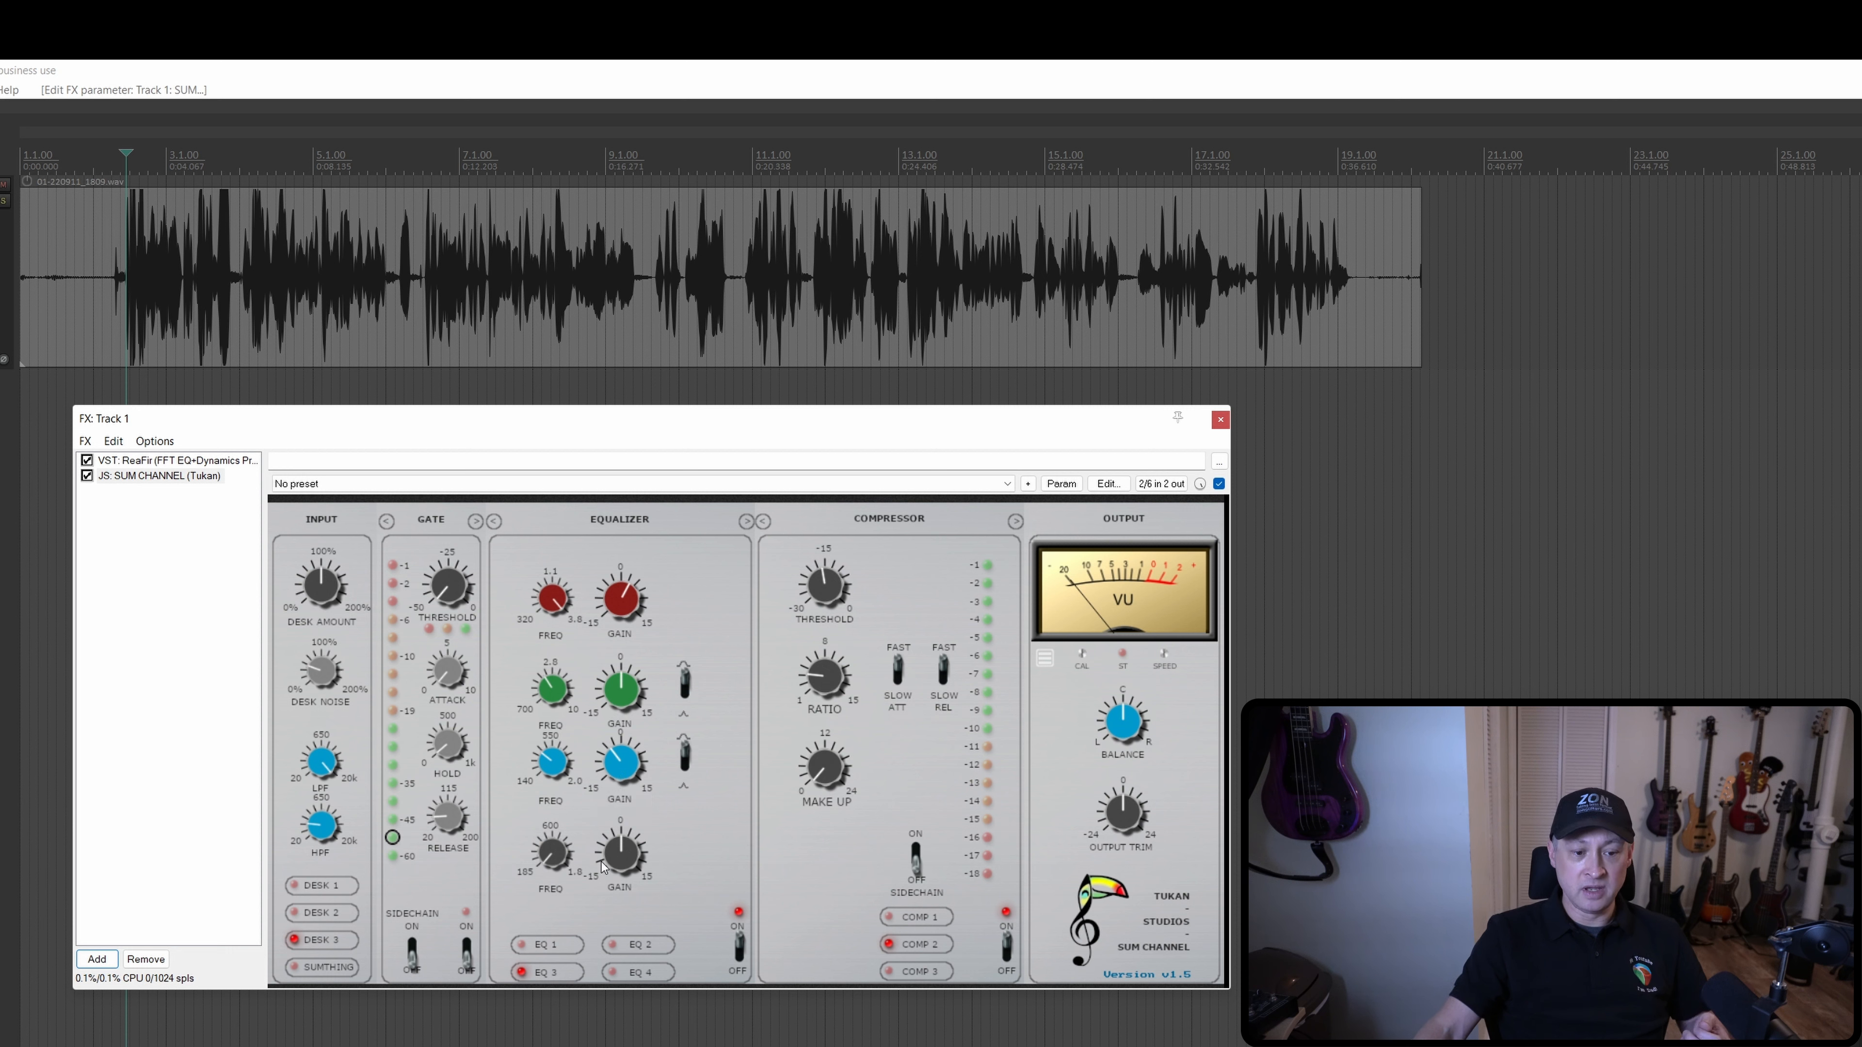
left_click_drag(560, 859, 619, 854)
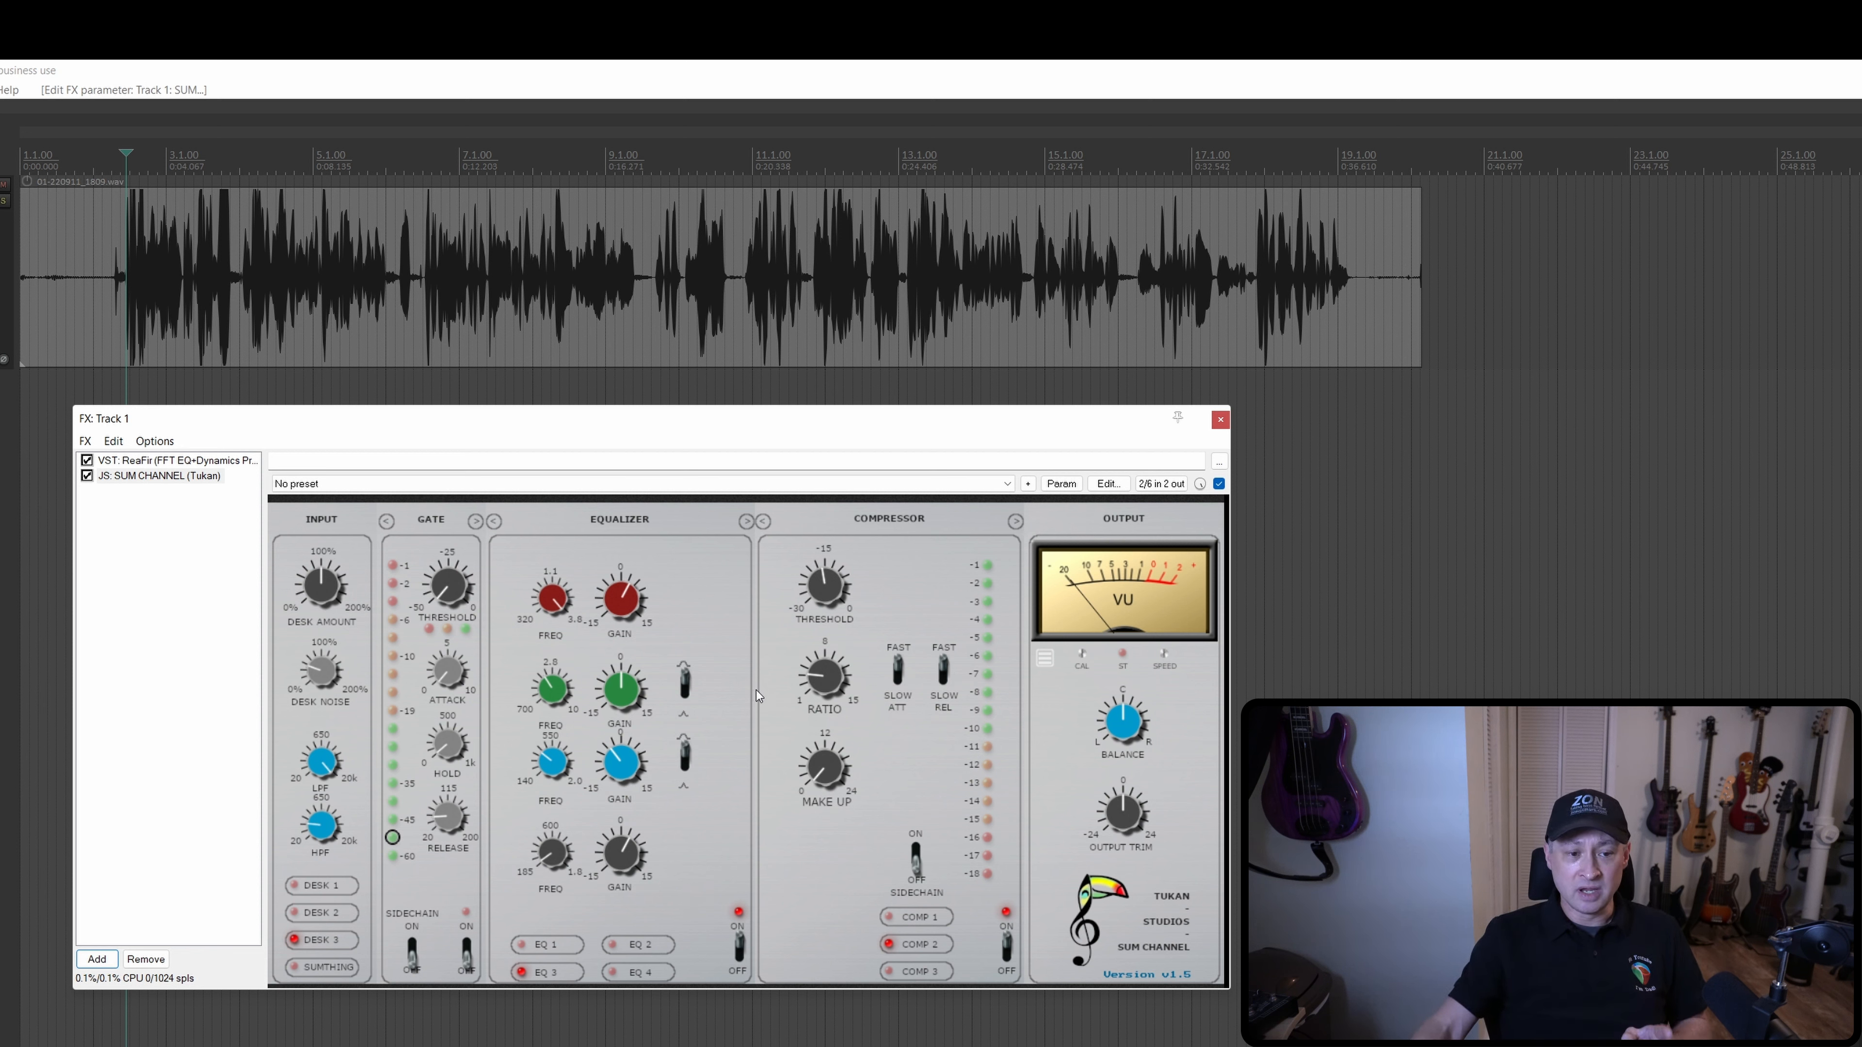
Step: Make a time selection over the spoken passage and boost the equalizer's red high band further during playback
left_click_drag(126, 164, 1347, 182)
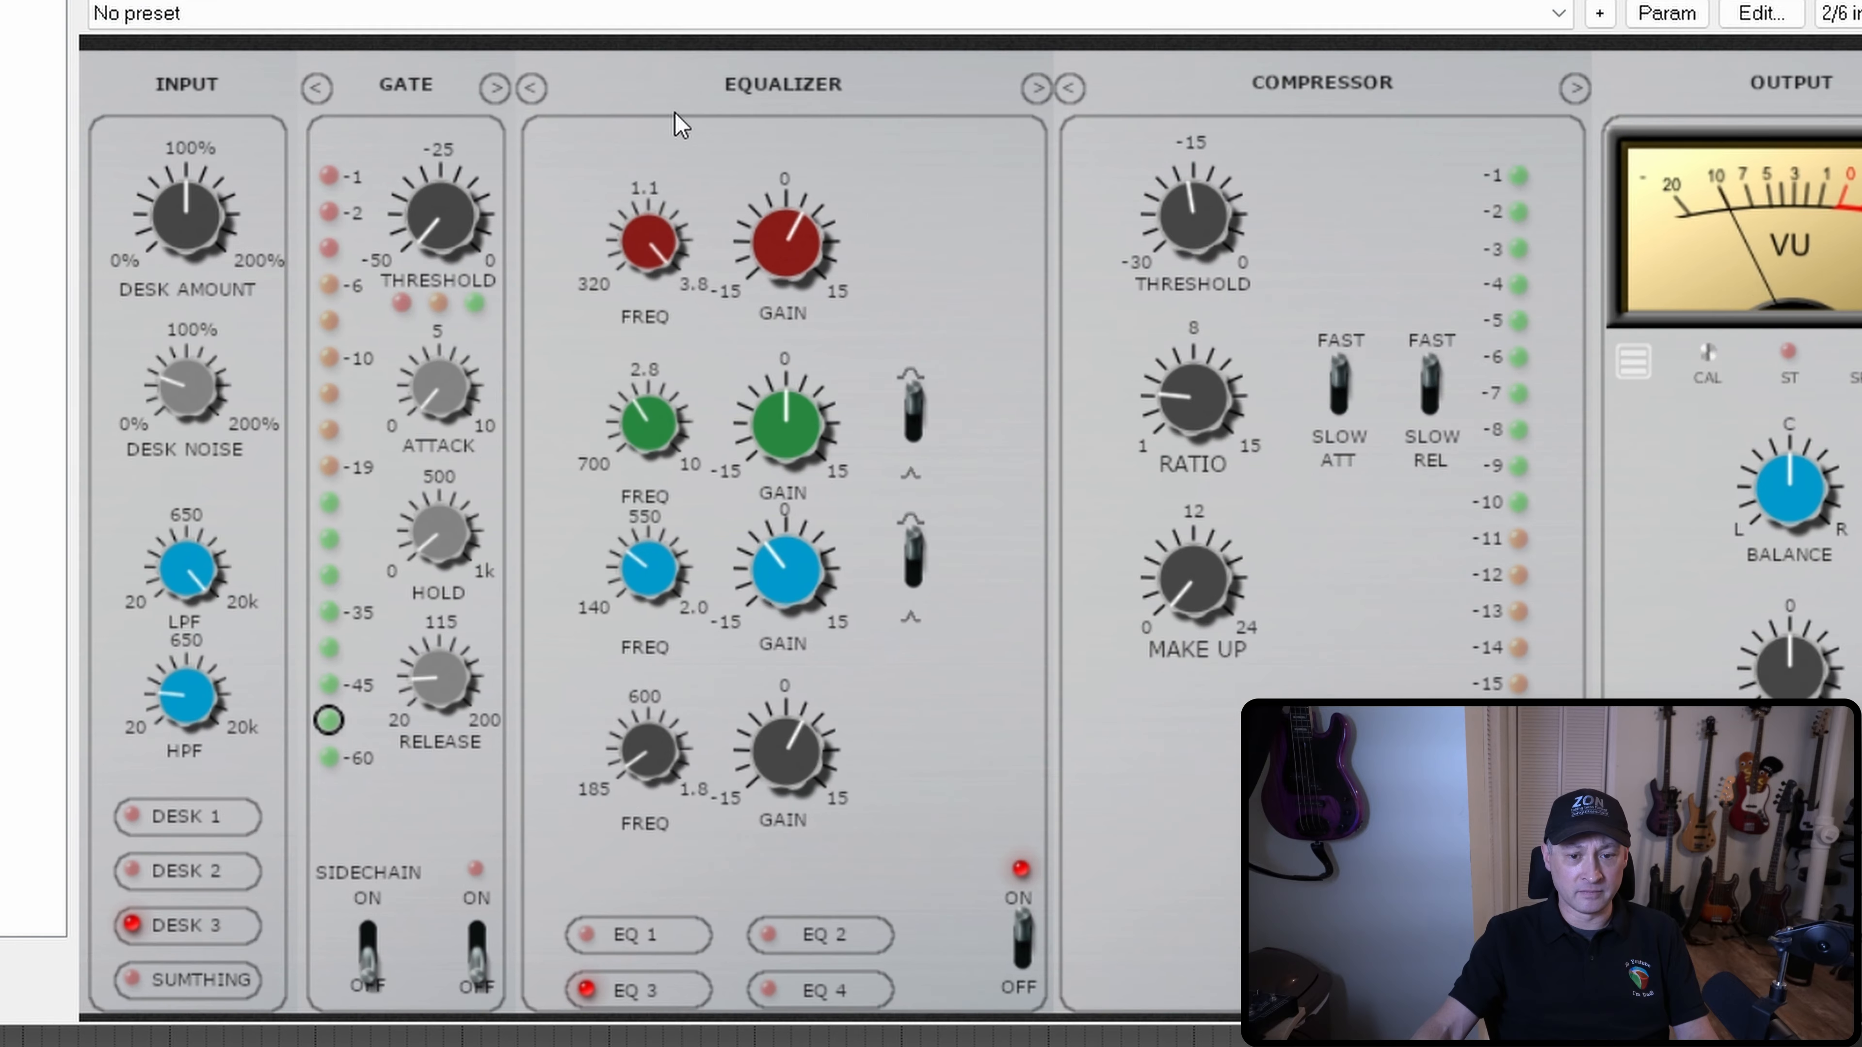
mouse_move(785, 245)
left_mouse_down()
mouse_move(773, 163)
mouse_move(788, 246)
left_mouse_up()
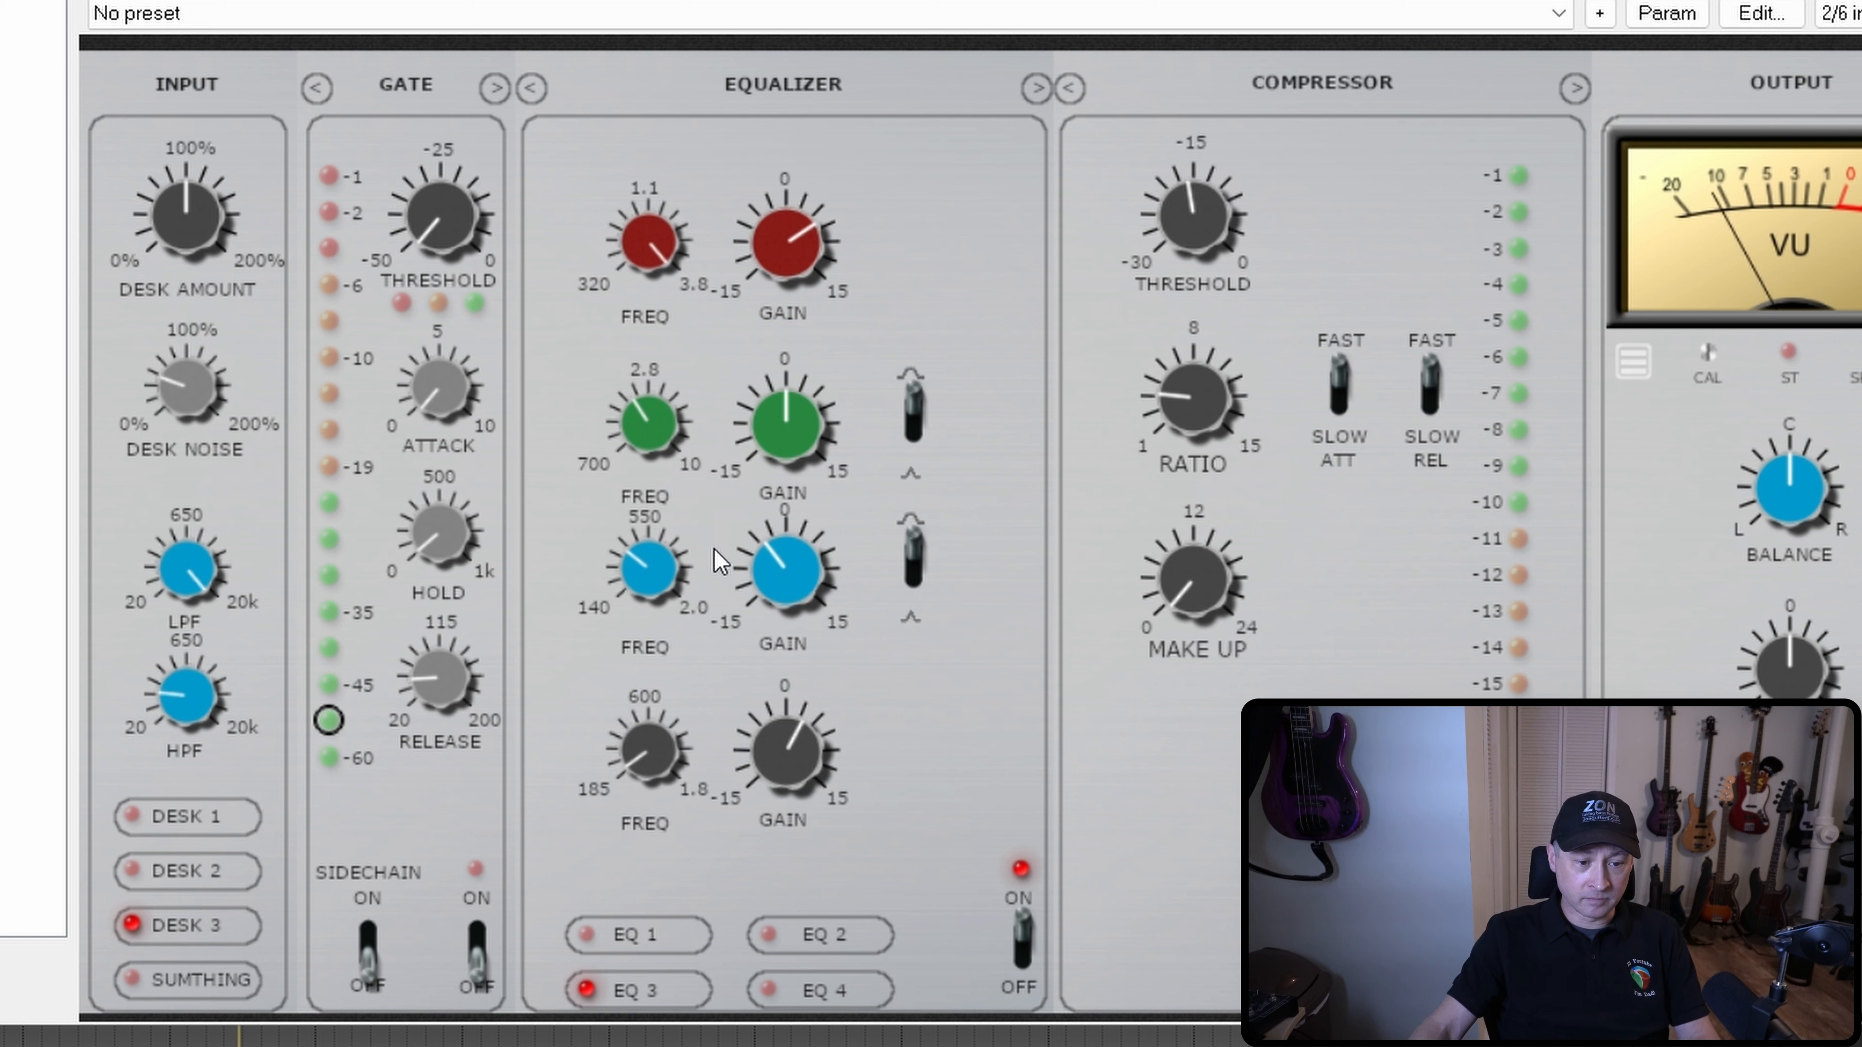
Step: Boost the blue equalizer band to locate the unwanted frequency, retune the band, and cut its gain there
left_click_drag(789, 569, 772, 491)
left_click_drag(643, 569, 646, 583)
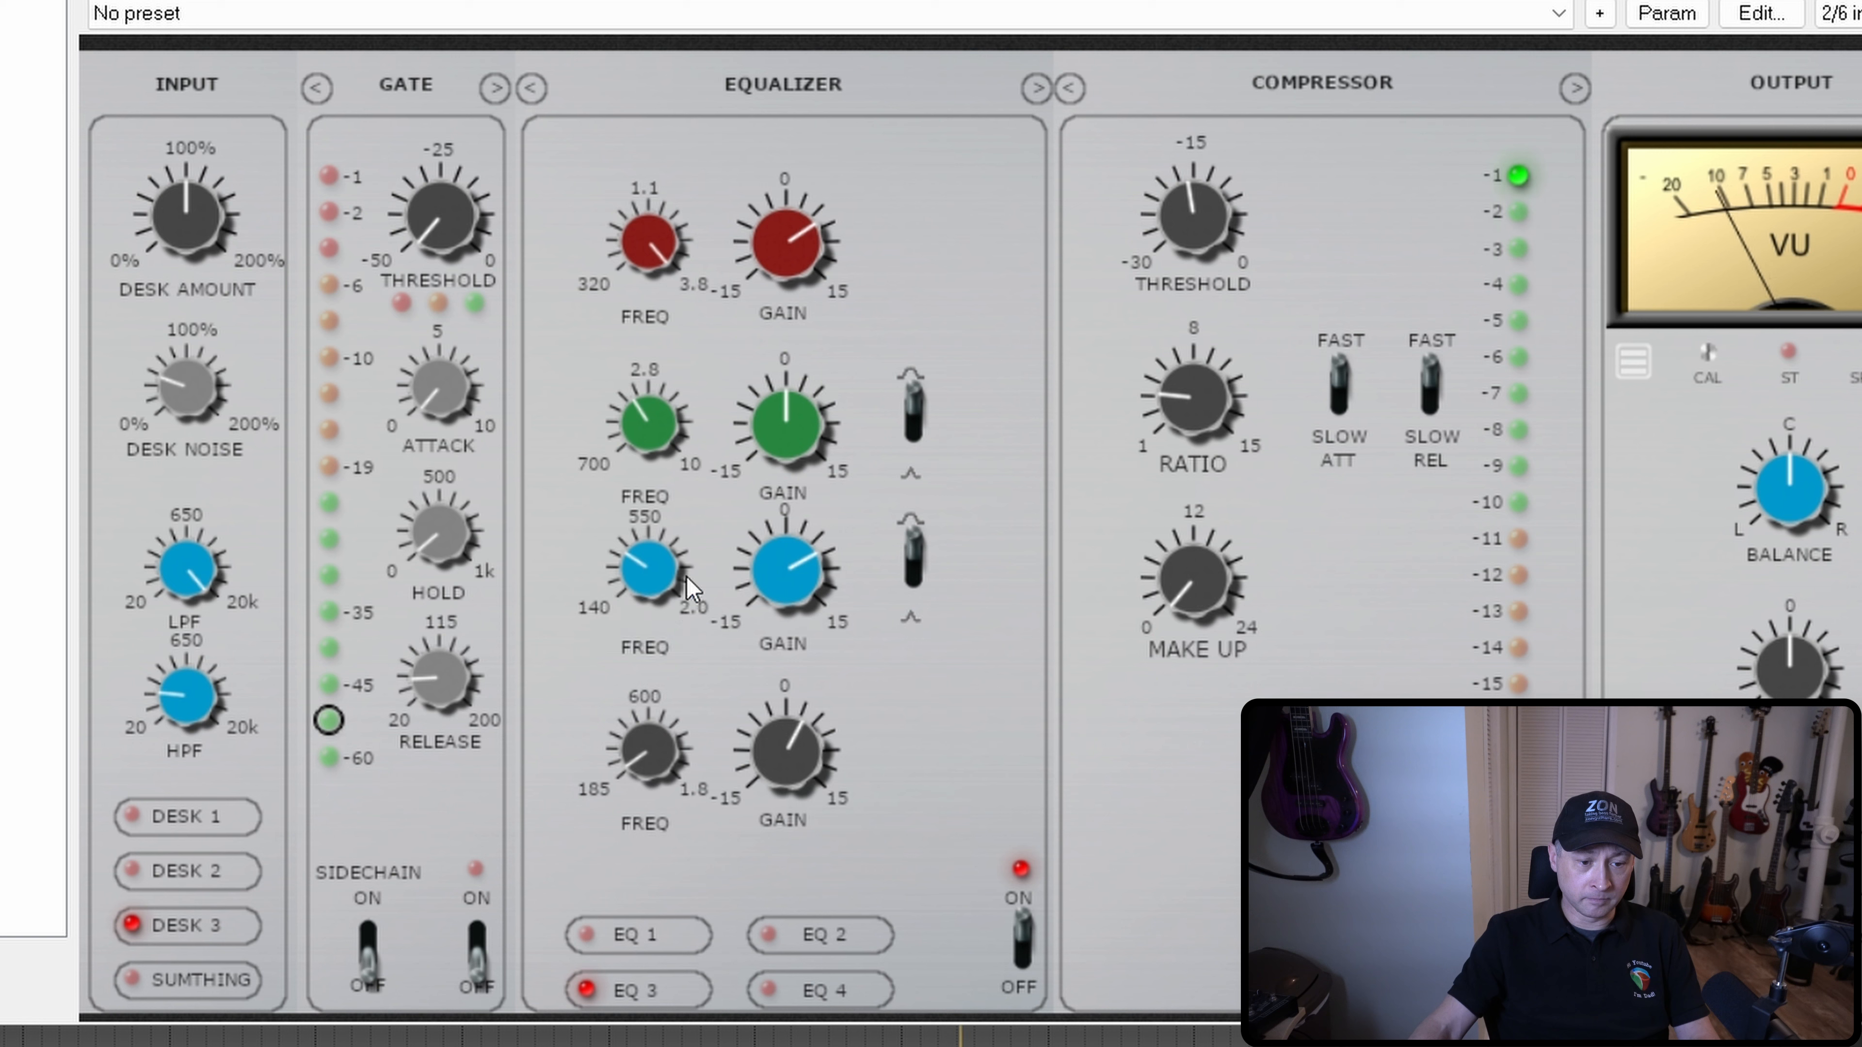
mouse_move(787, 586)
left_click_drag(789, 587, 771, 629)
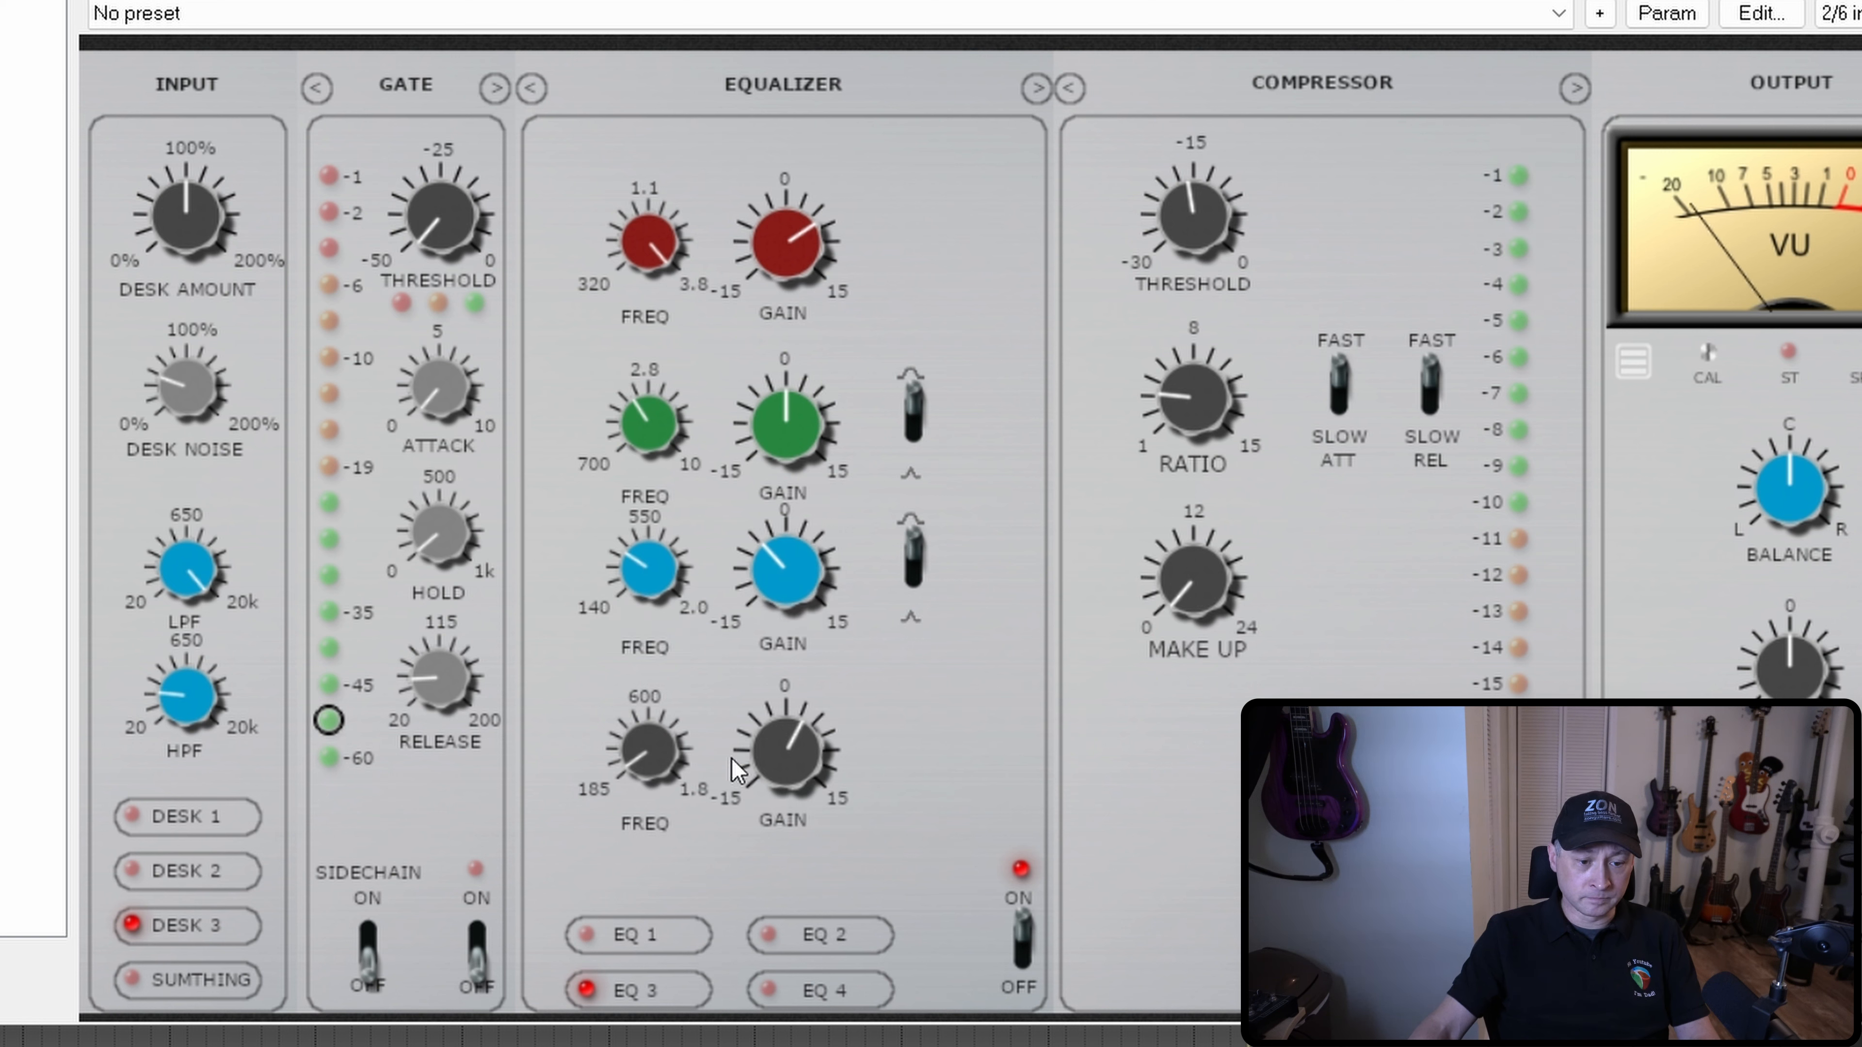
Step: Boost the equalizer's gray low band further, sweep the green band's frequency with its gain raised, and cut the green gain slightly
left_click_drag(789, 763, 775, 735)
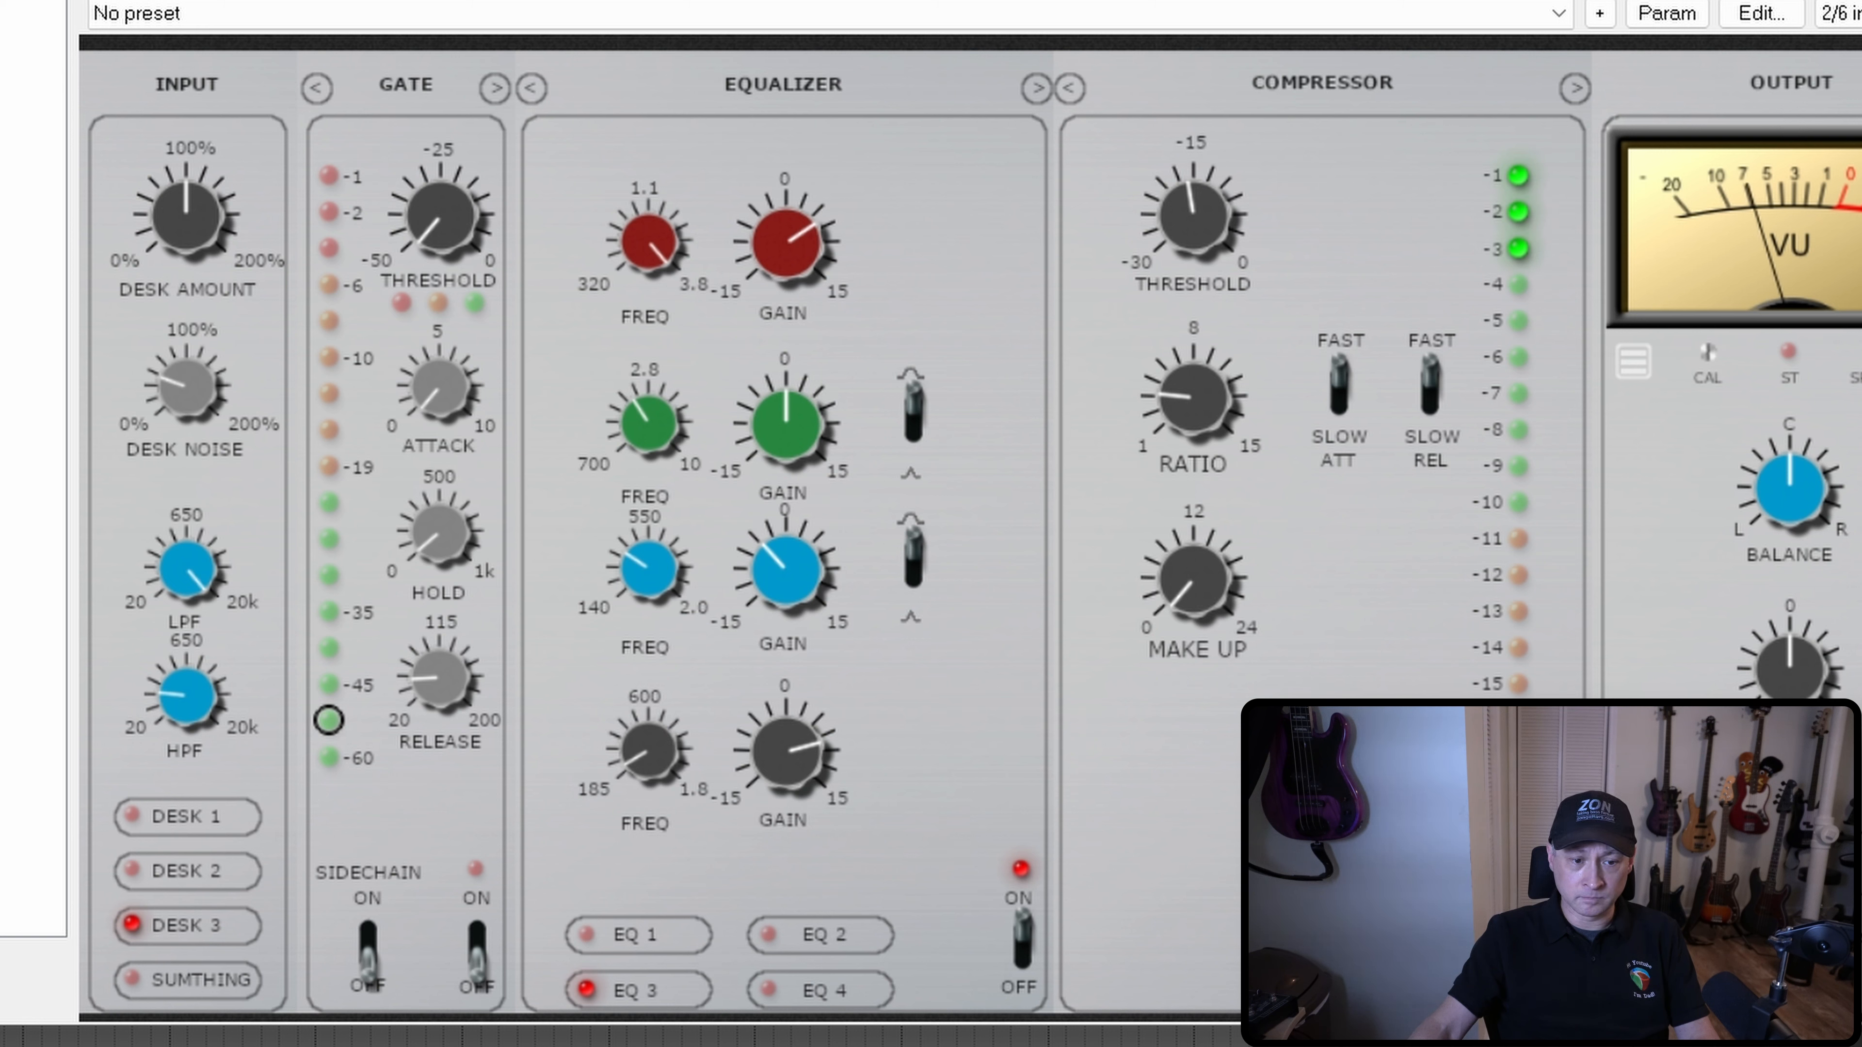
left_click(651, 417)
left_click_drag(784, 430, 782, 356)
mouse_move(653, 416)
left_mouse_down()
mouse_move(660, 458)
mouse_move(650, 368)
mouse_move(651, 420)
left_mouse_up()
left_click_drag(780, 415, 785, 460)
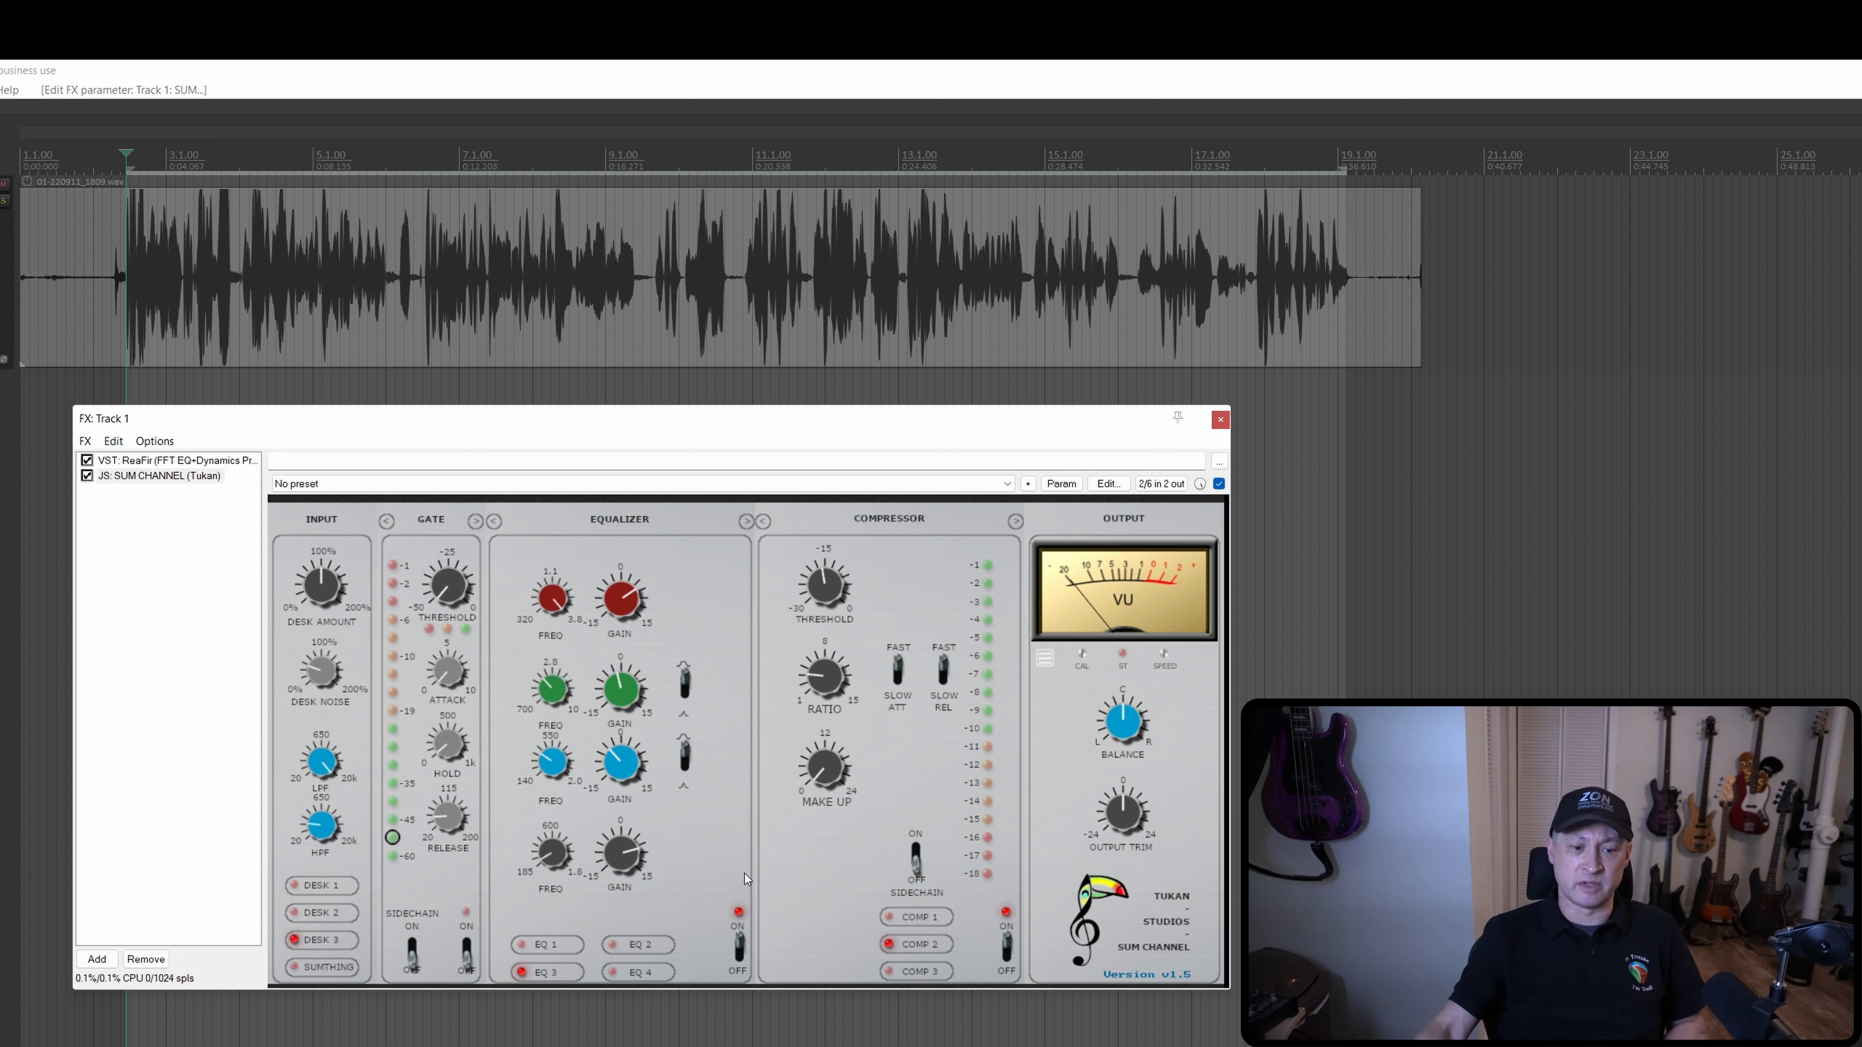
mouse_move(550, 694)
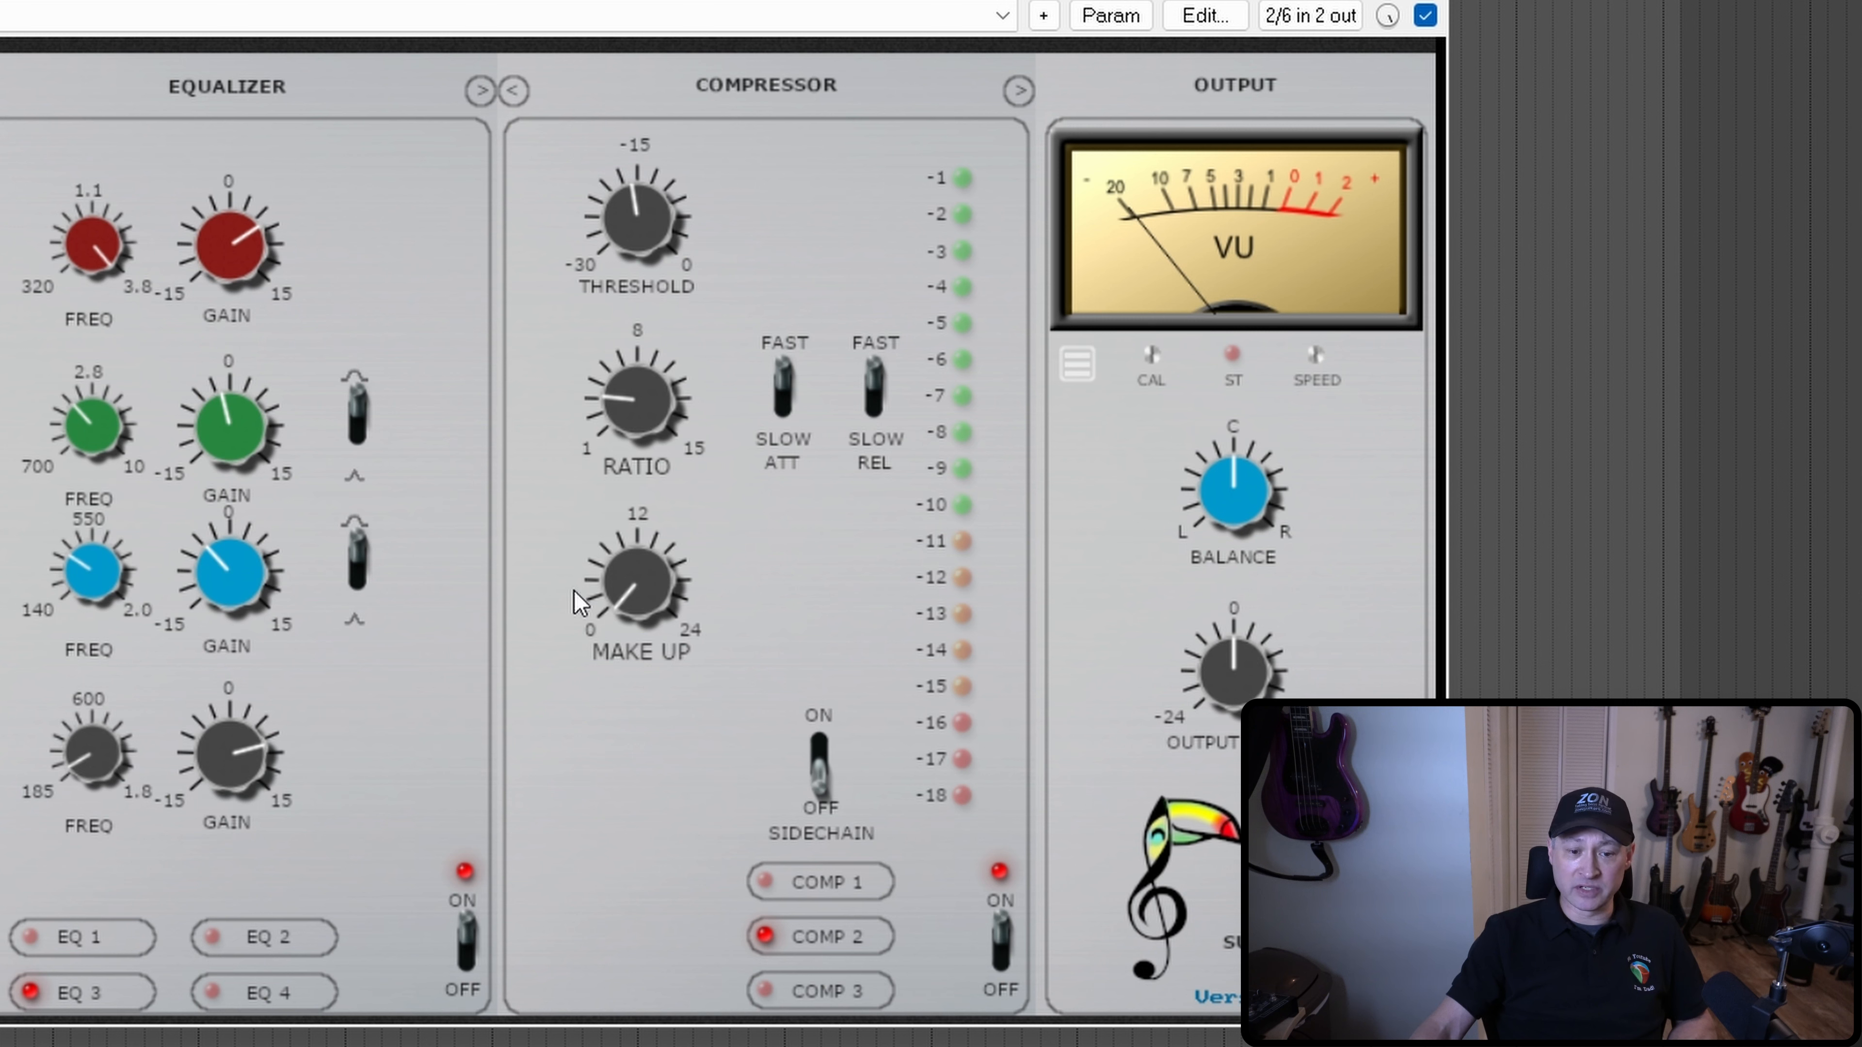
Step: Set the compressor release to slow, then lower the threshold and raise the make-up gain during playback
mouse_move(669, 382)
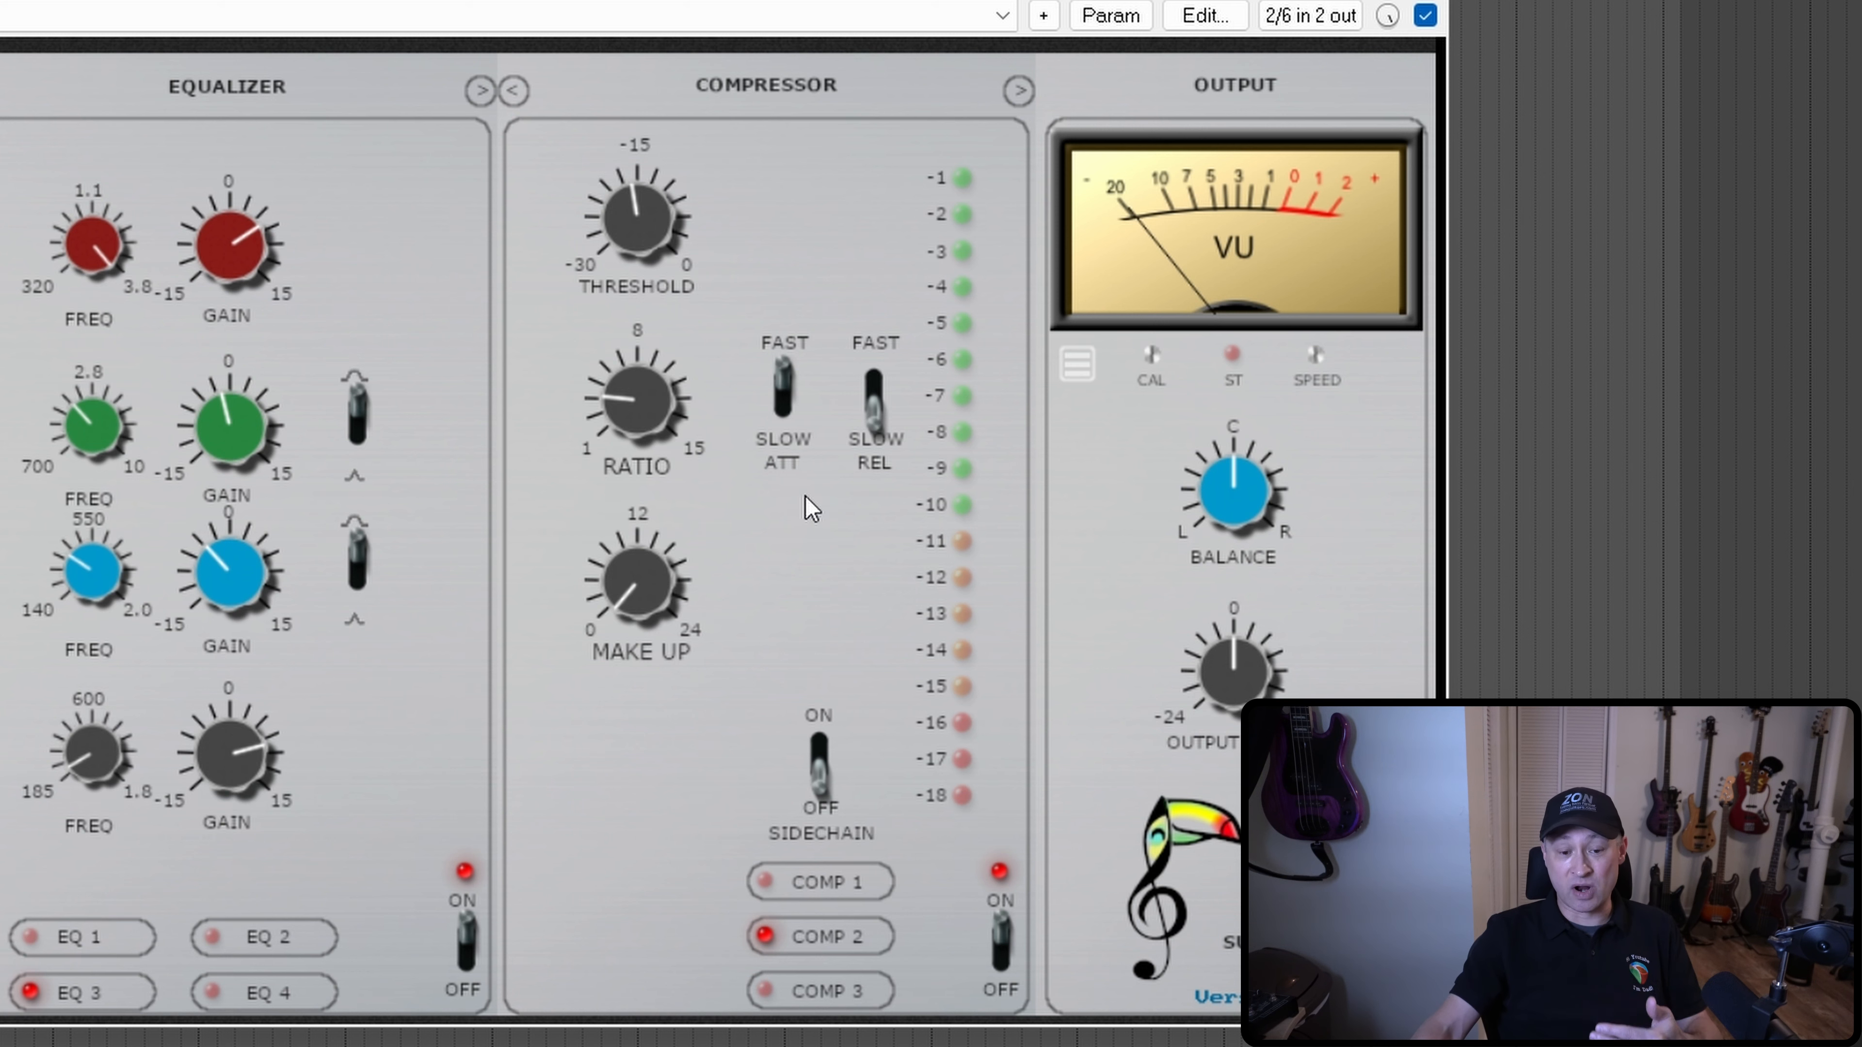
key("space")
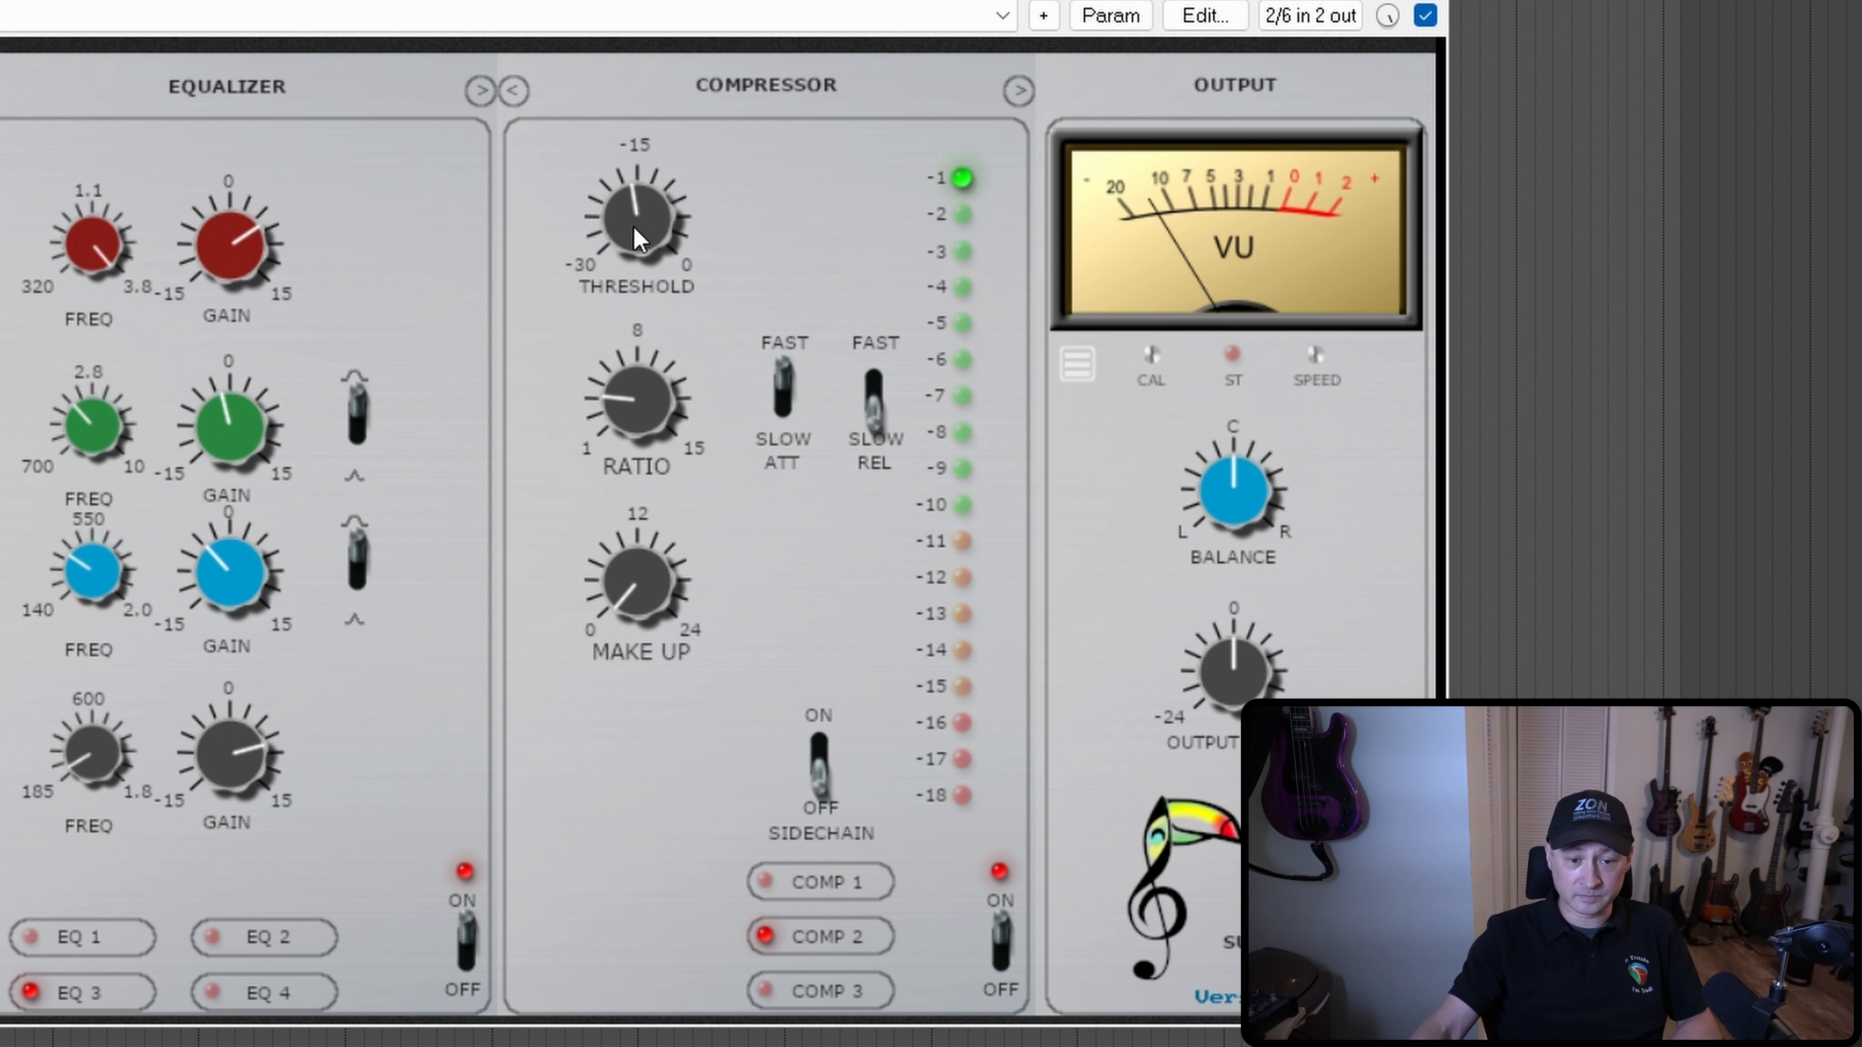
left_click_drag(633, 226, 629, 264)
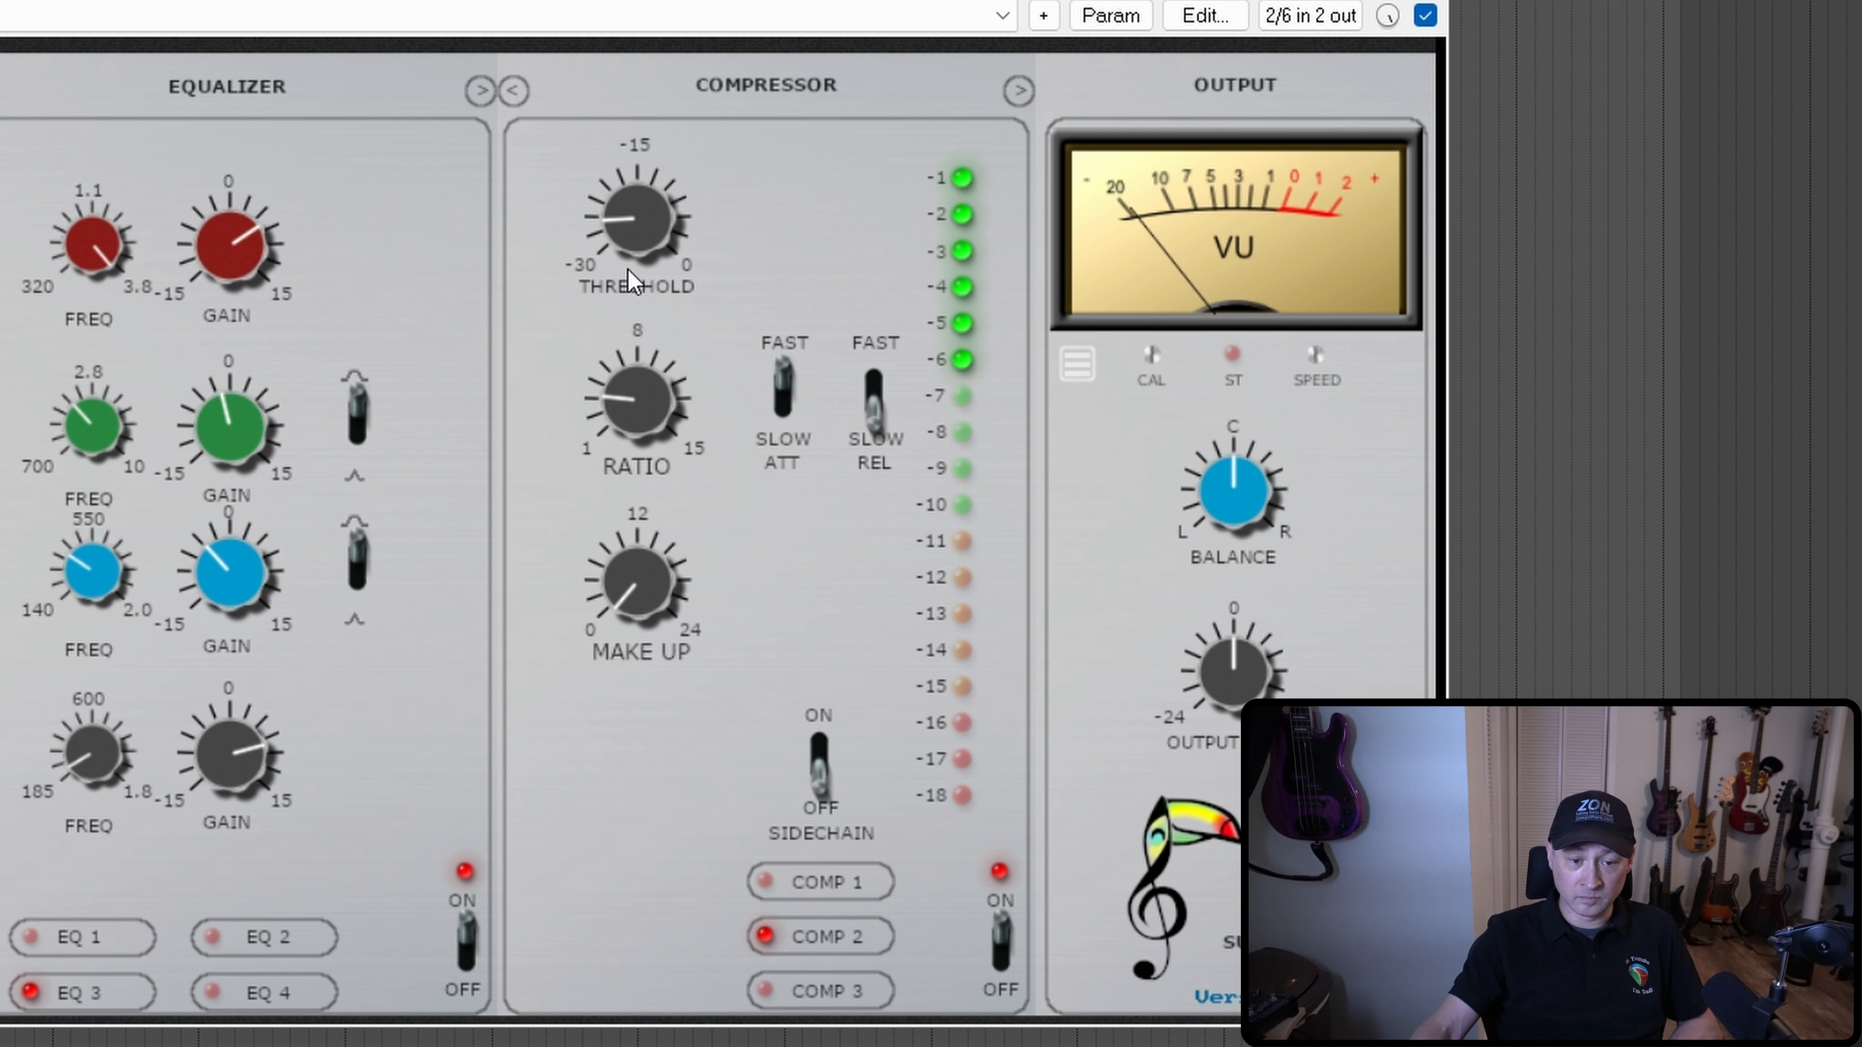
left_click_drag(634, 254, 631, 248)
left_click_drag(645, 527, 643, 506)
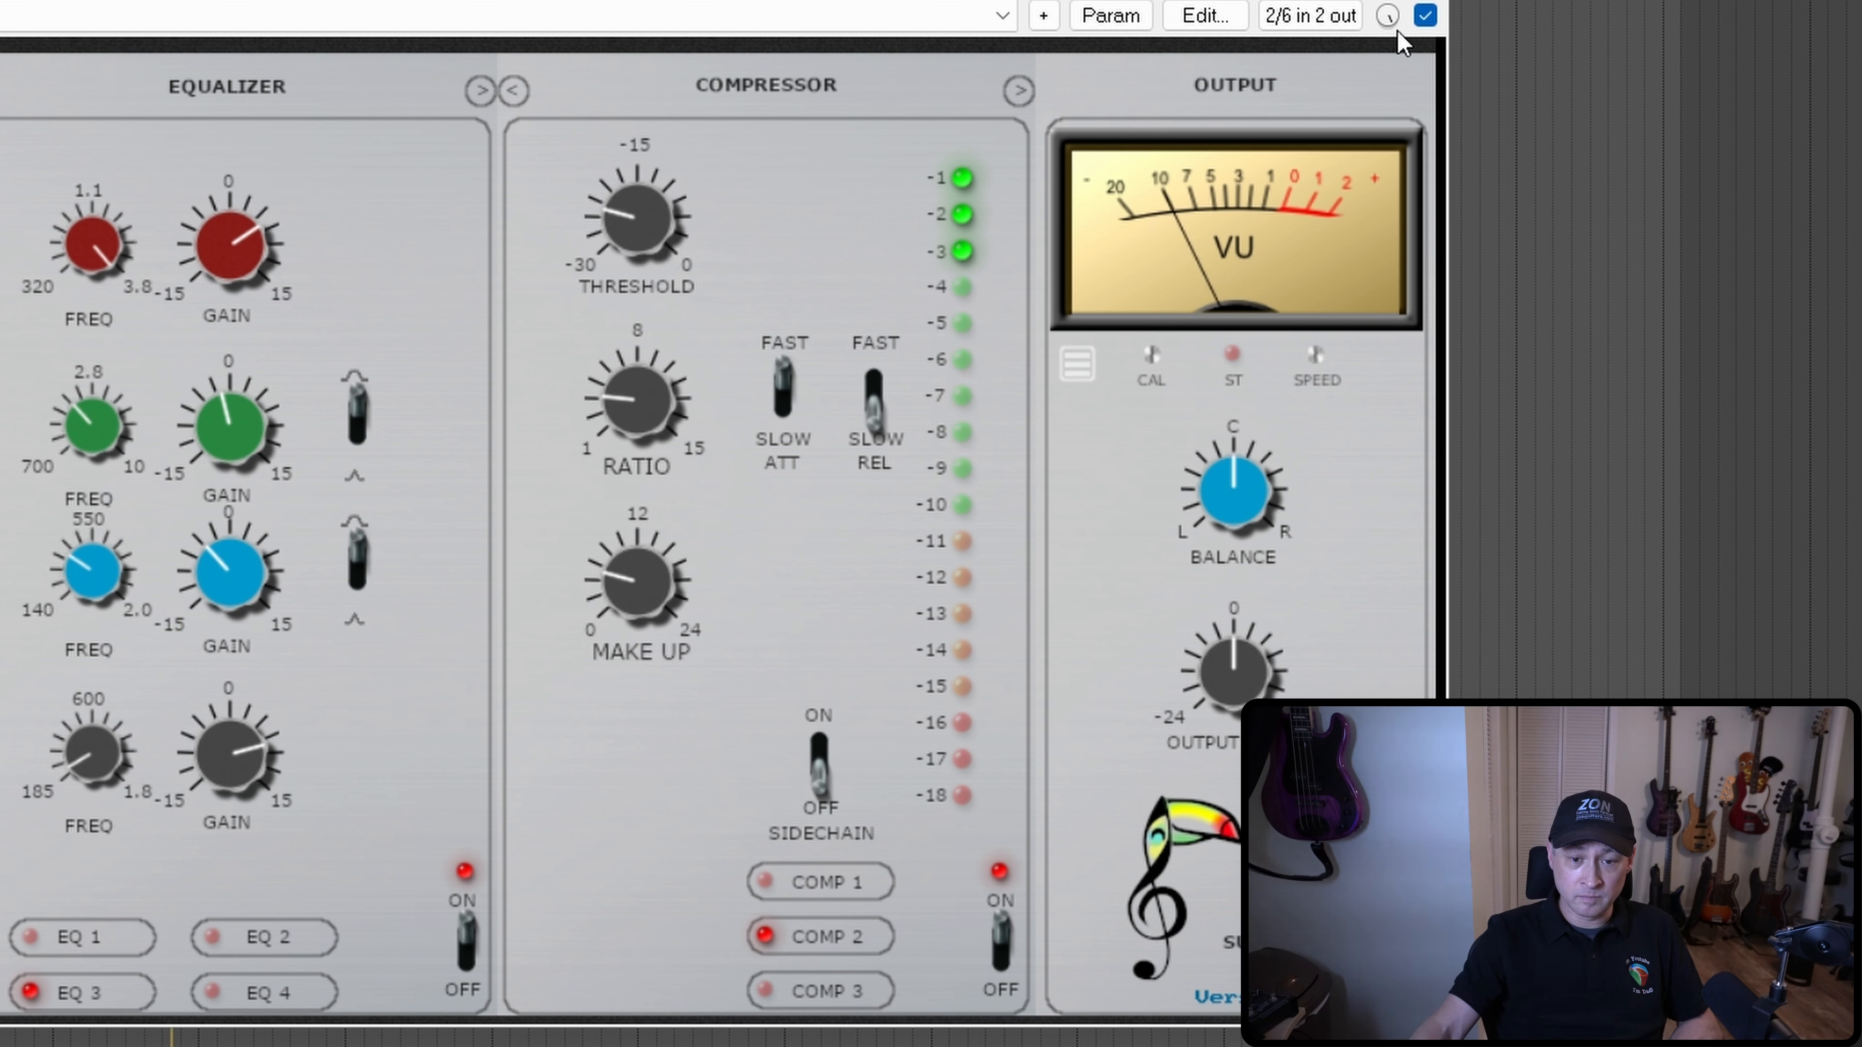
Step: Compare the channel strip bypassed and active during playback, raising the compressor's make-up gain slightly to match levels
left_click(1424, 16)
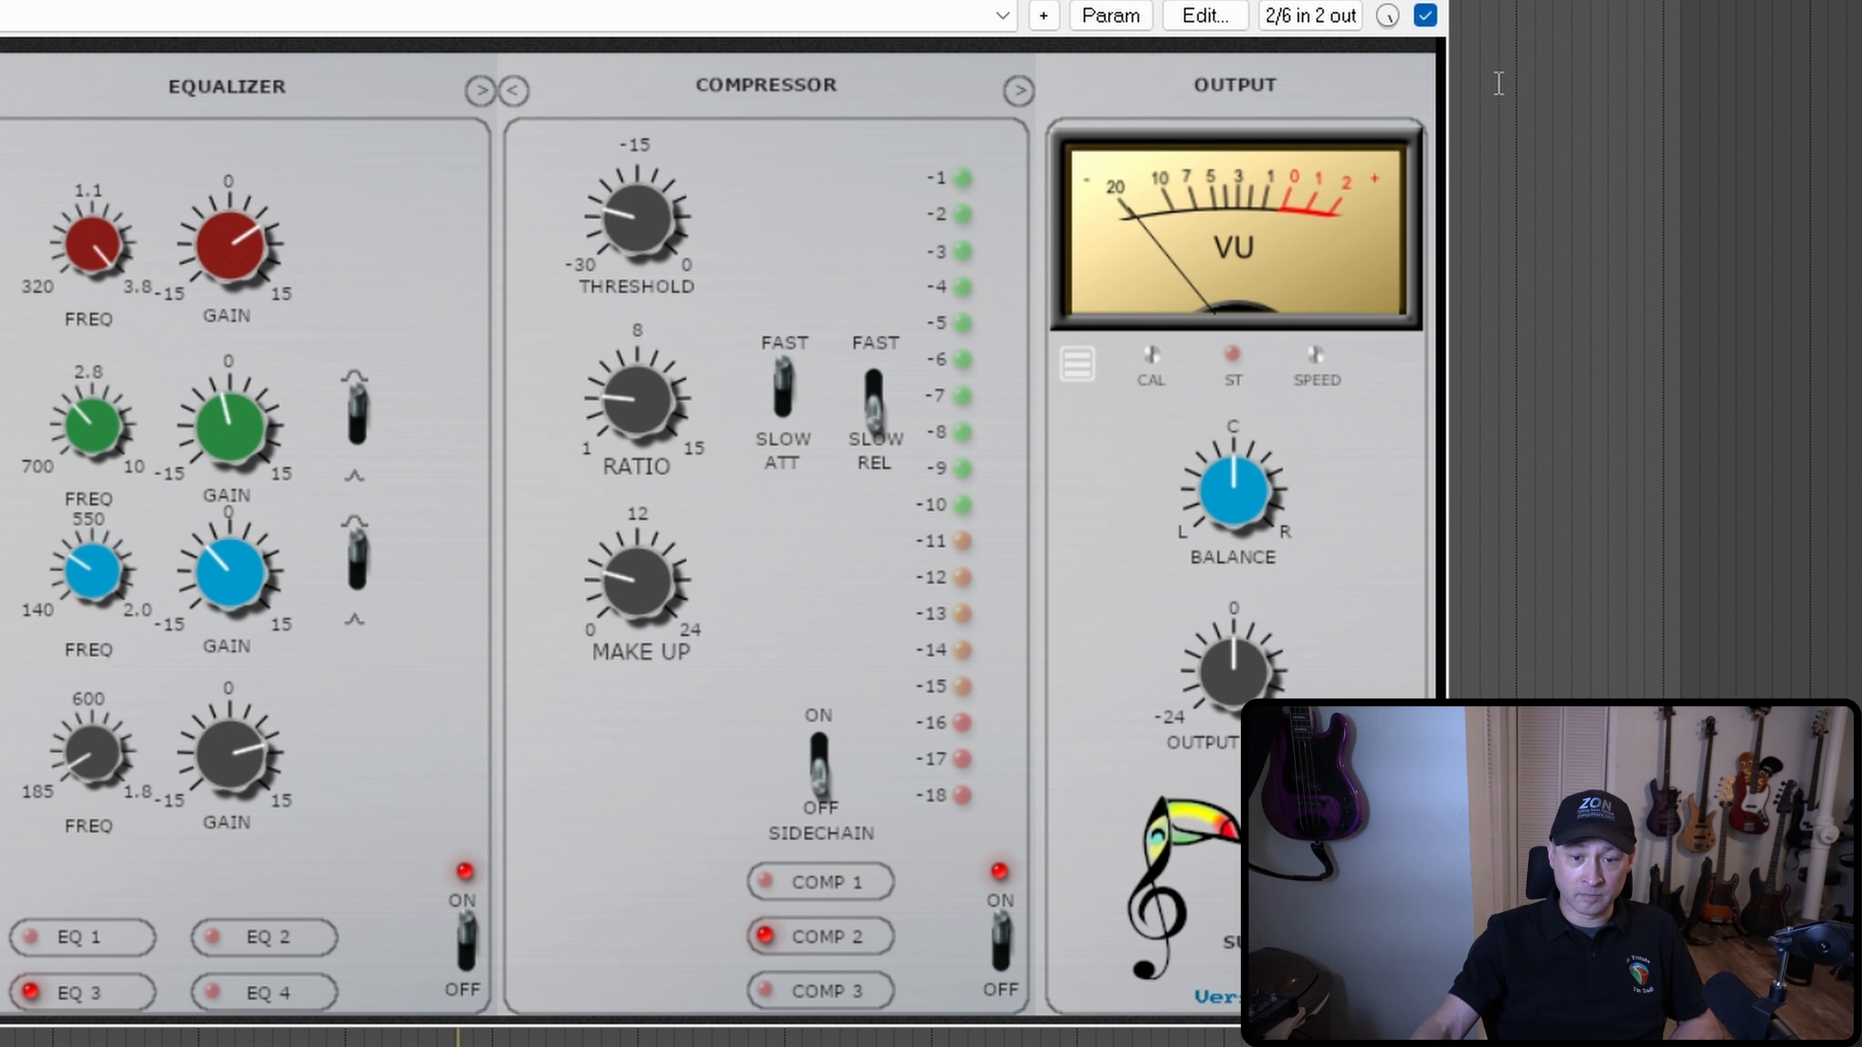
left_click(1425, 16)
left_click(1424, 16)
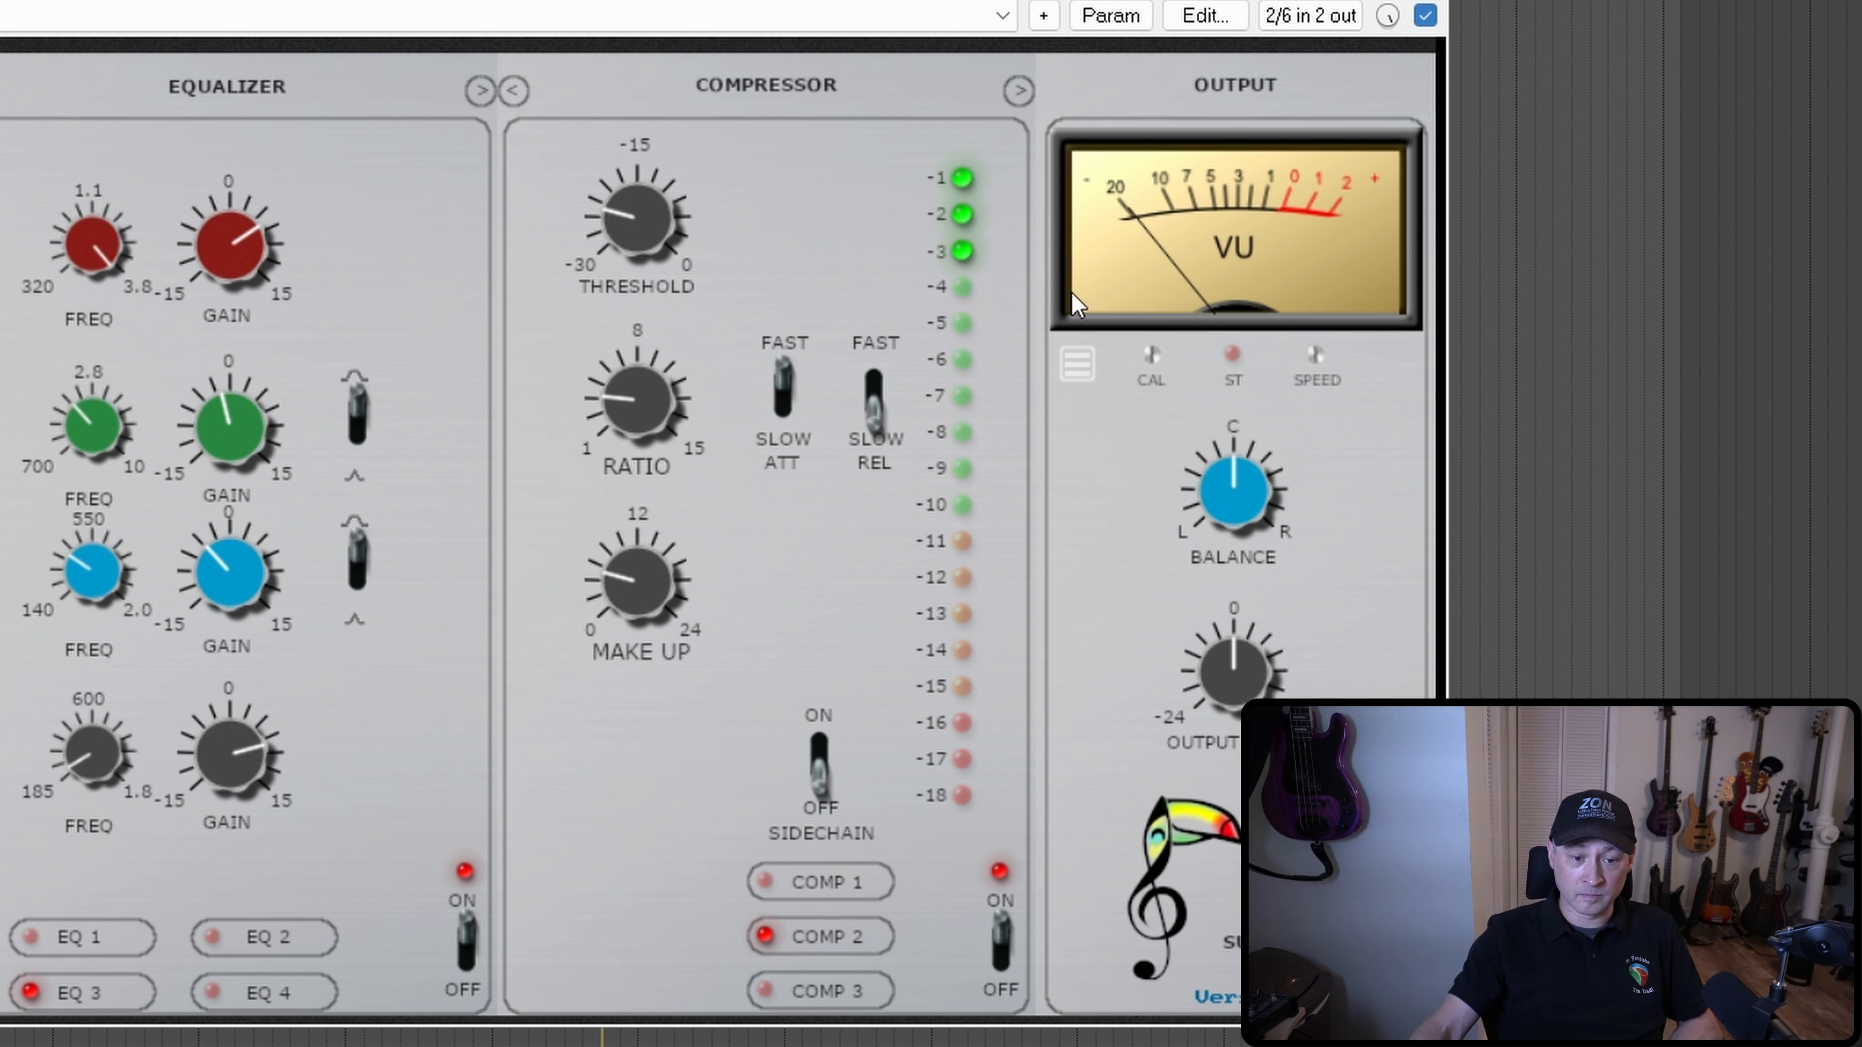
left_click_drag(645, 585, 644, 583)
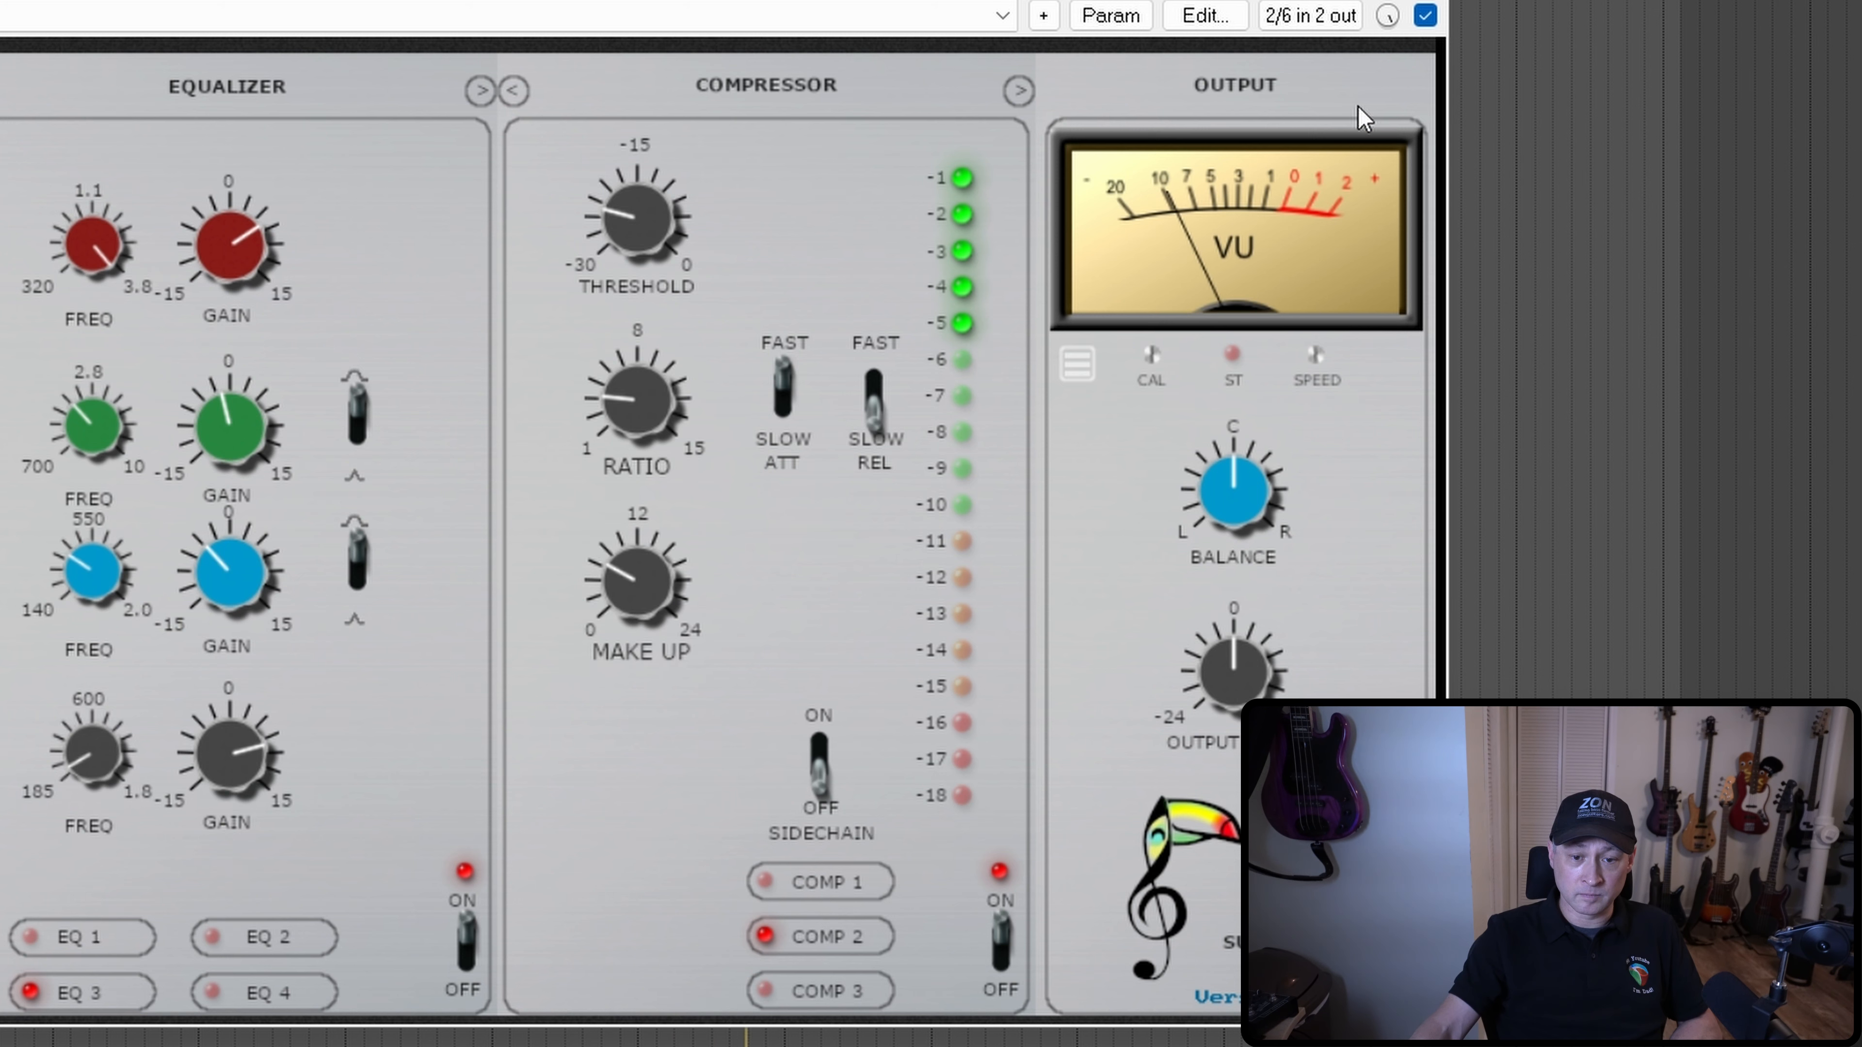
left_click(1425, 16)
left_click(1425, 16)
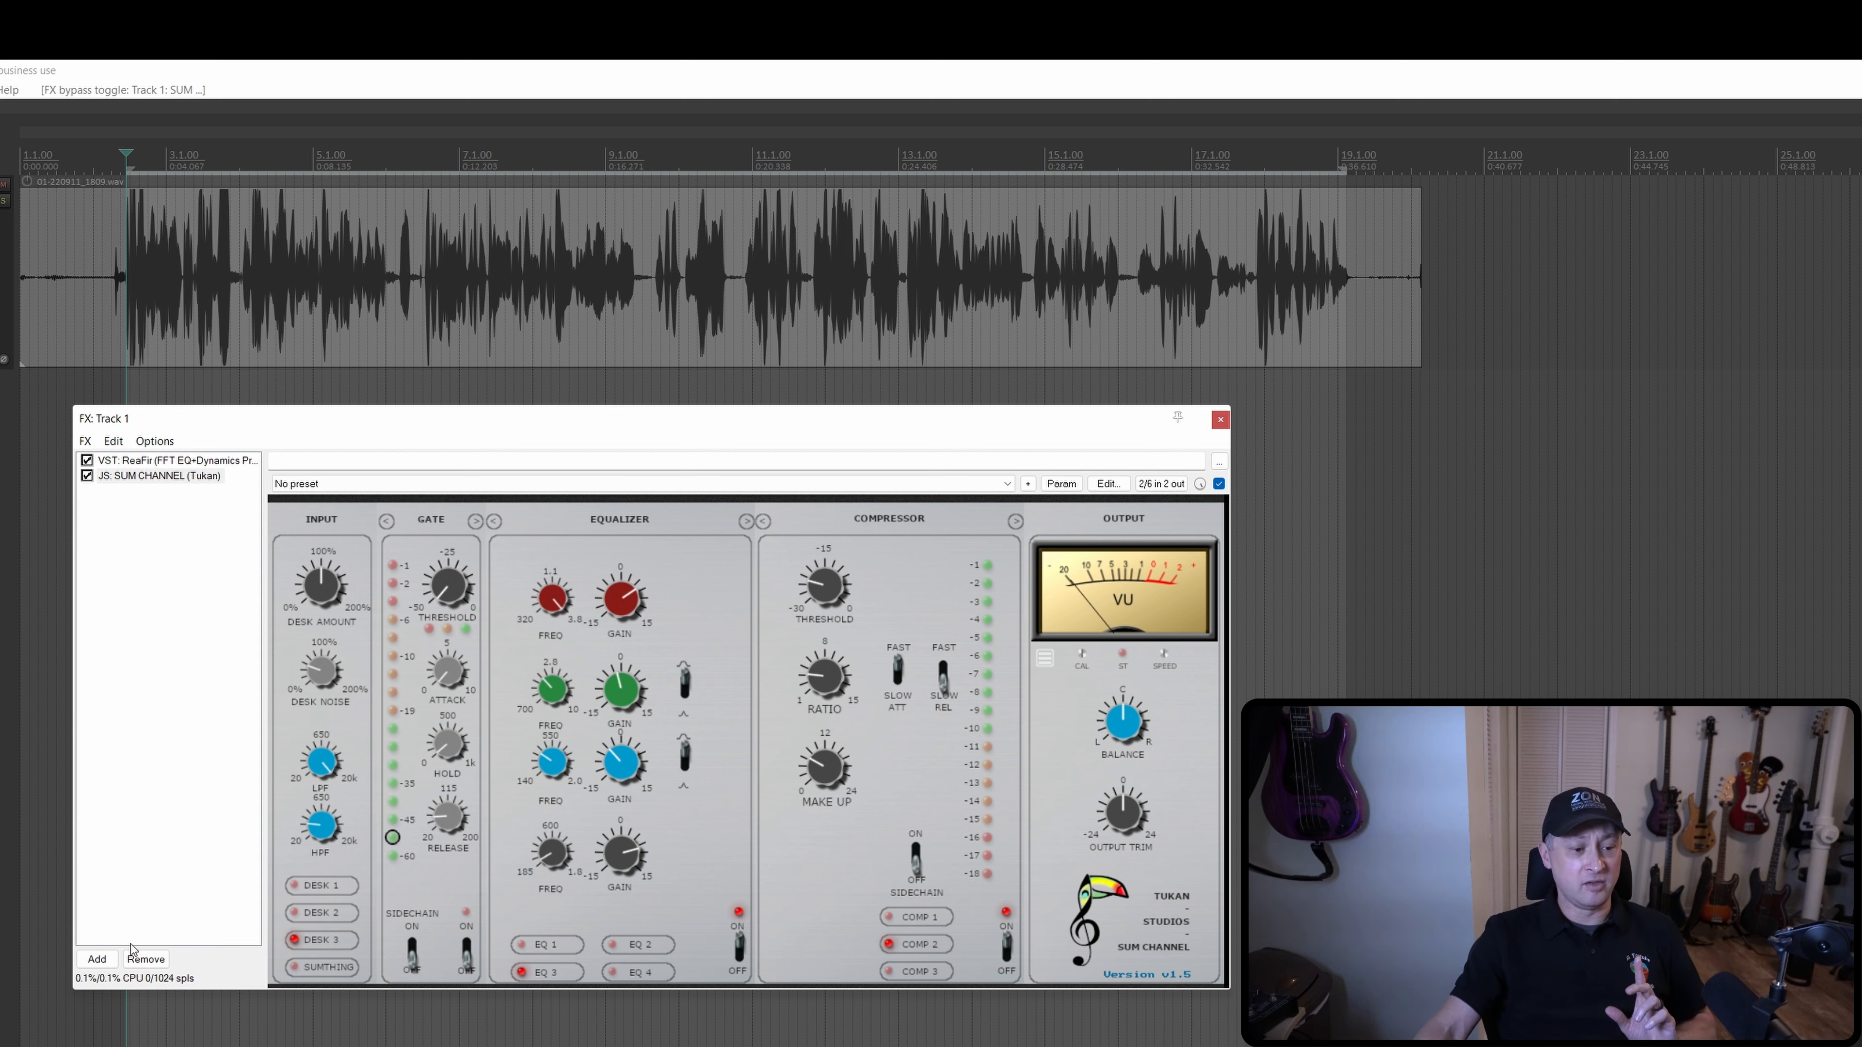
Step: Add the Multiband Processor (Tukan) to track 1 and fit its window for editing
left_click(98, 959)
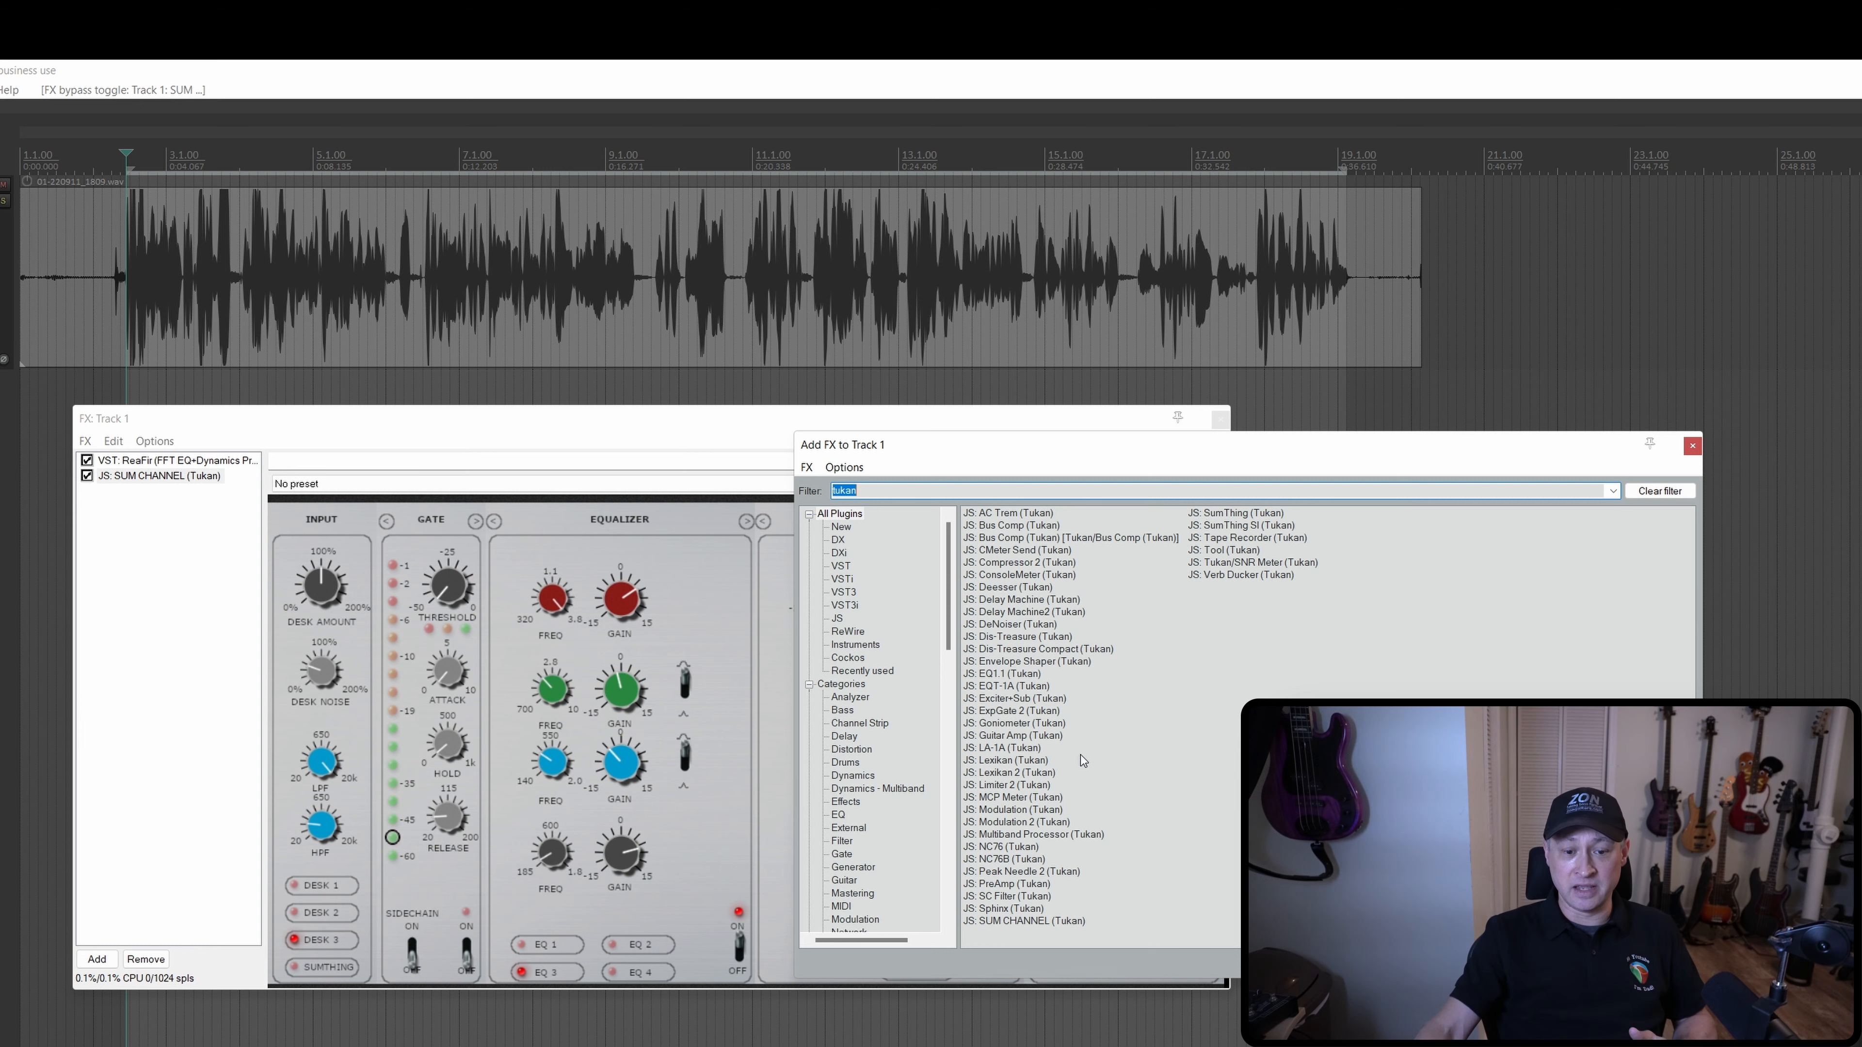
double_click(1050, 835)
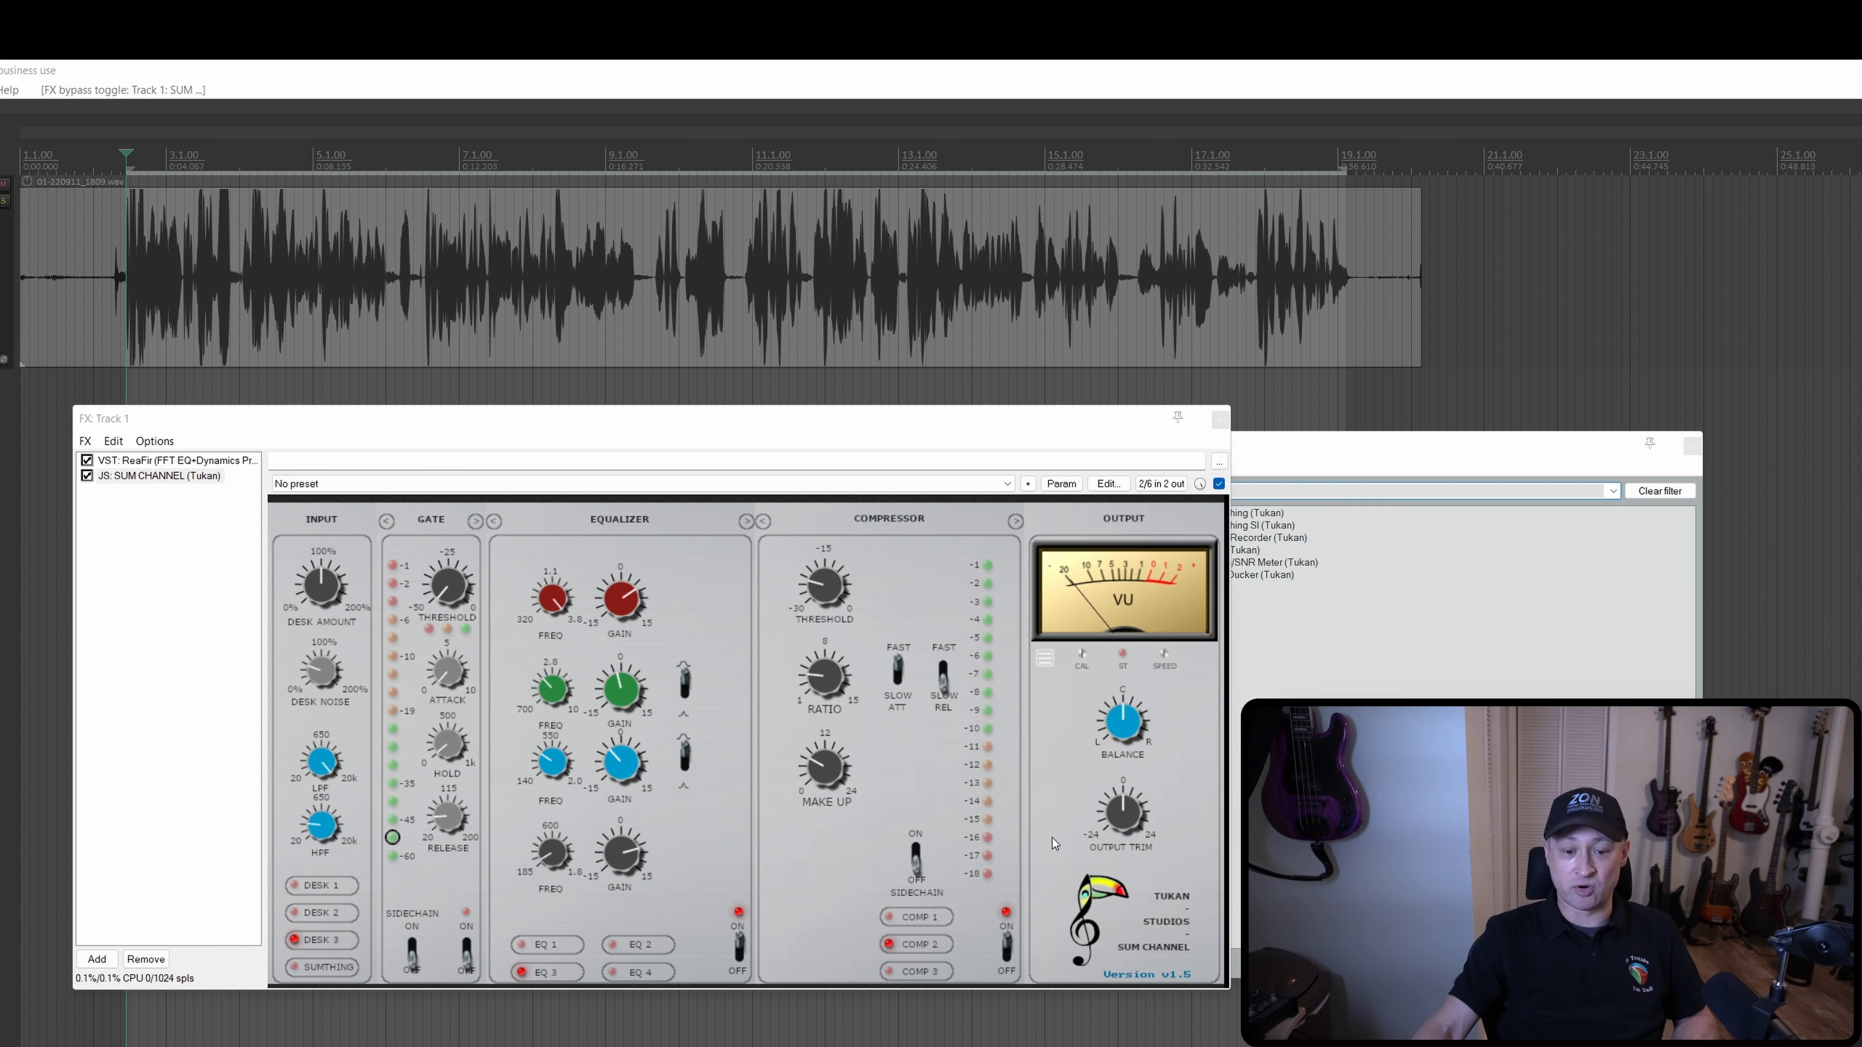
left_click_drag(978, 912, 1157, 1021)
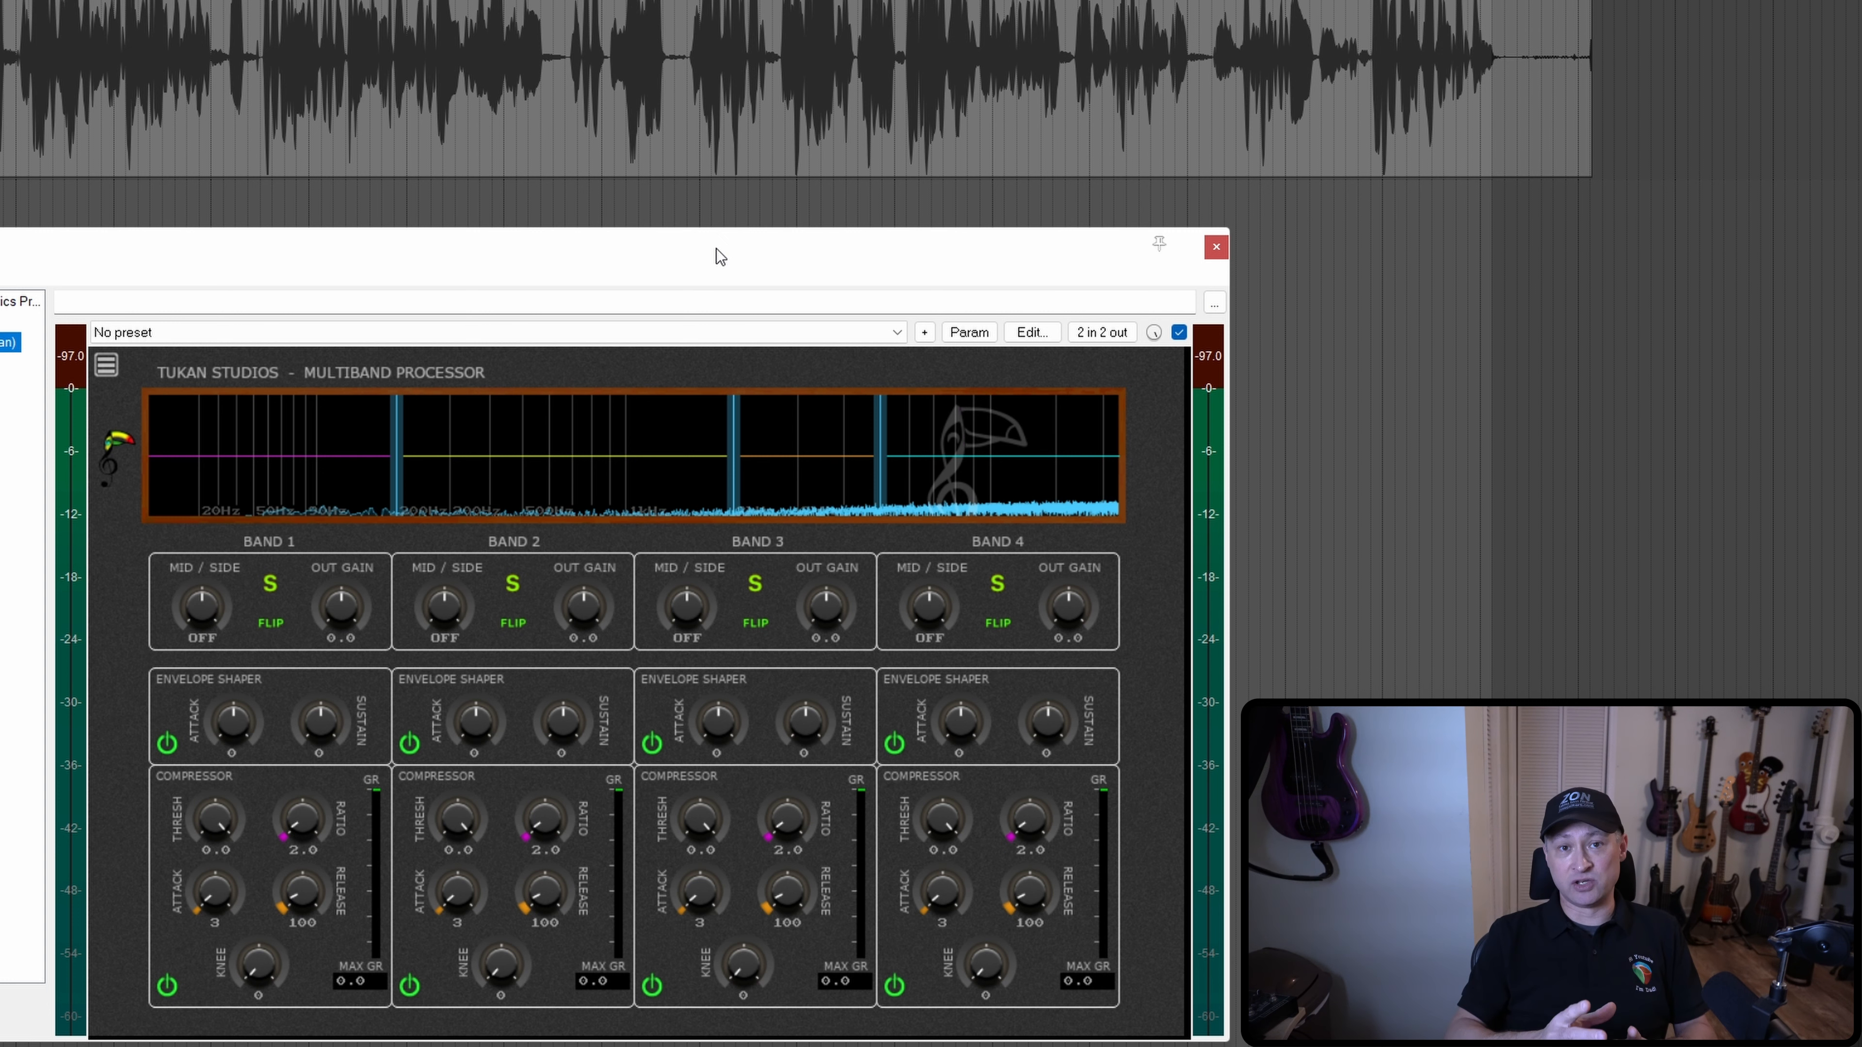
Step: Move the crossovers to just above 90 Hz, near 1 kHz and near 10 kHz, and set every compressor to about ratio 4, attack 15, release 150
left_click_drag(396, 477, 360, 469)
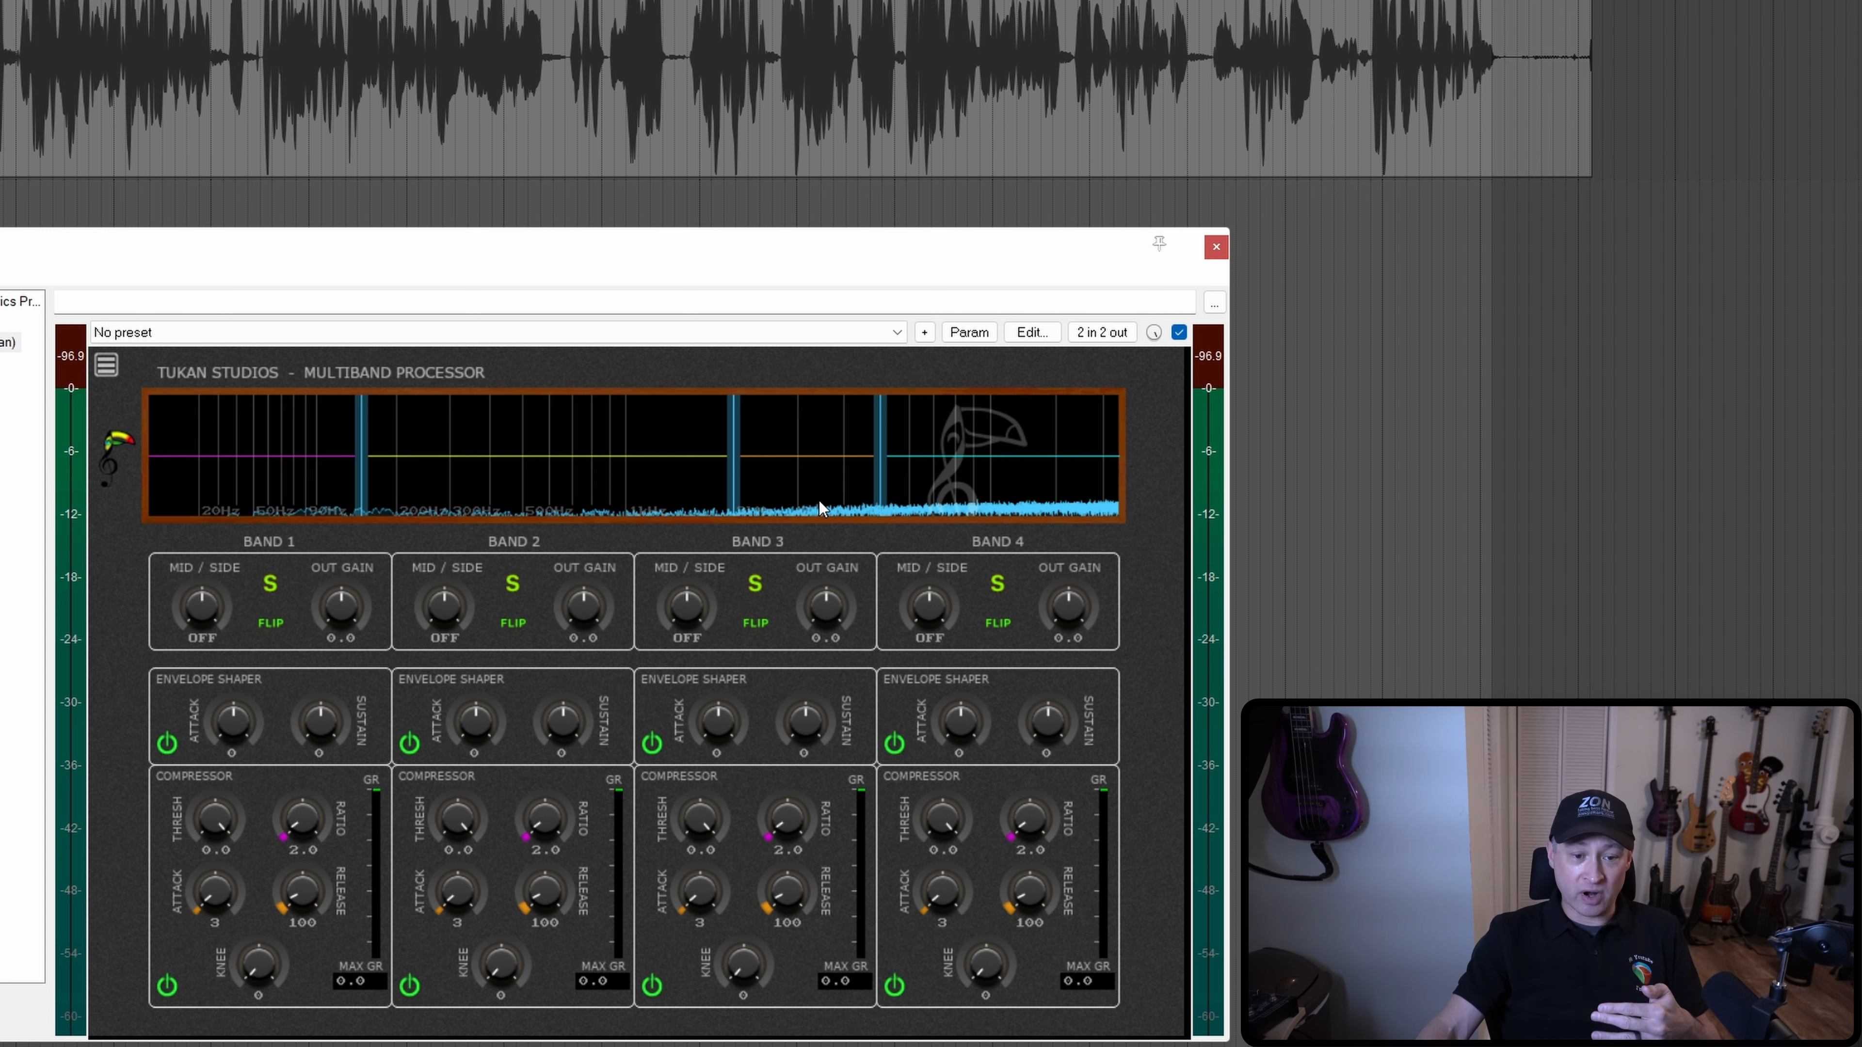
left_click_drag(731, 478, 617, 476)
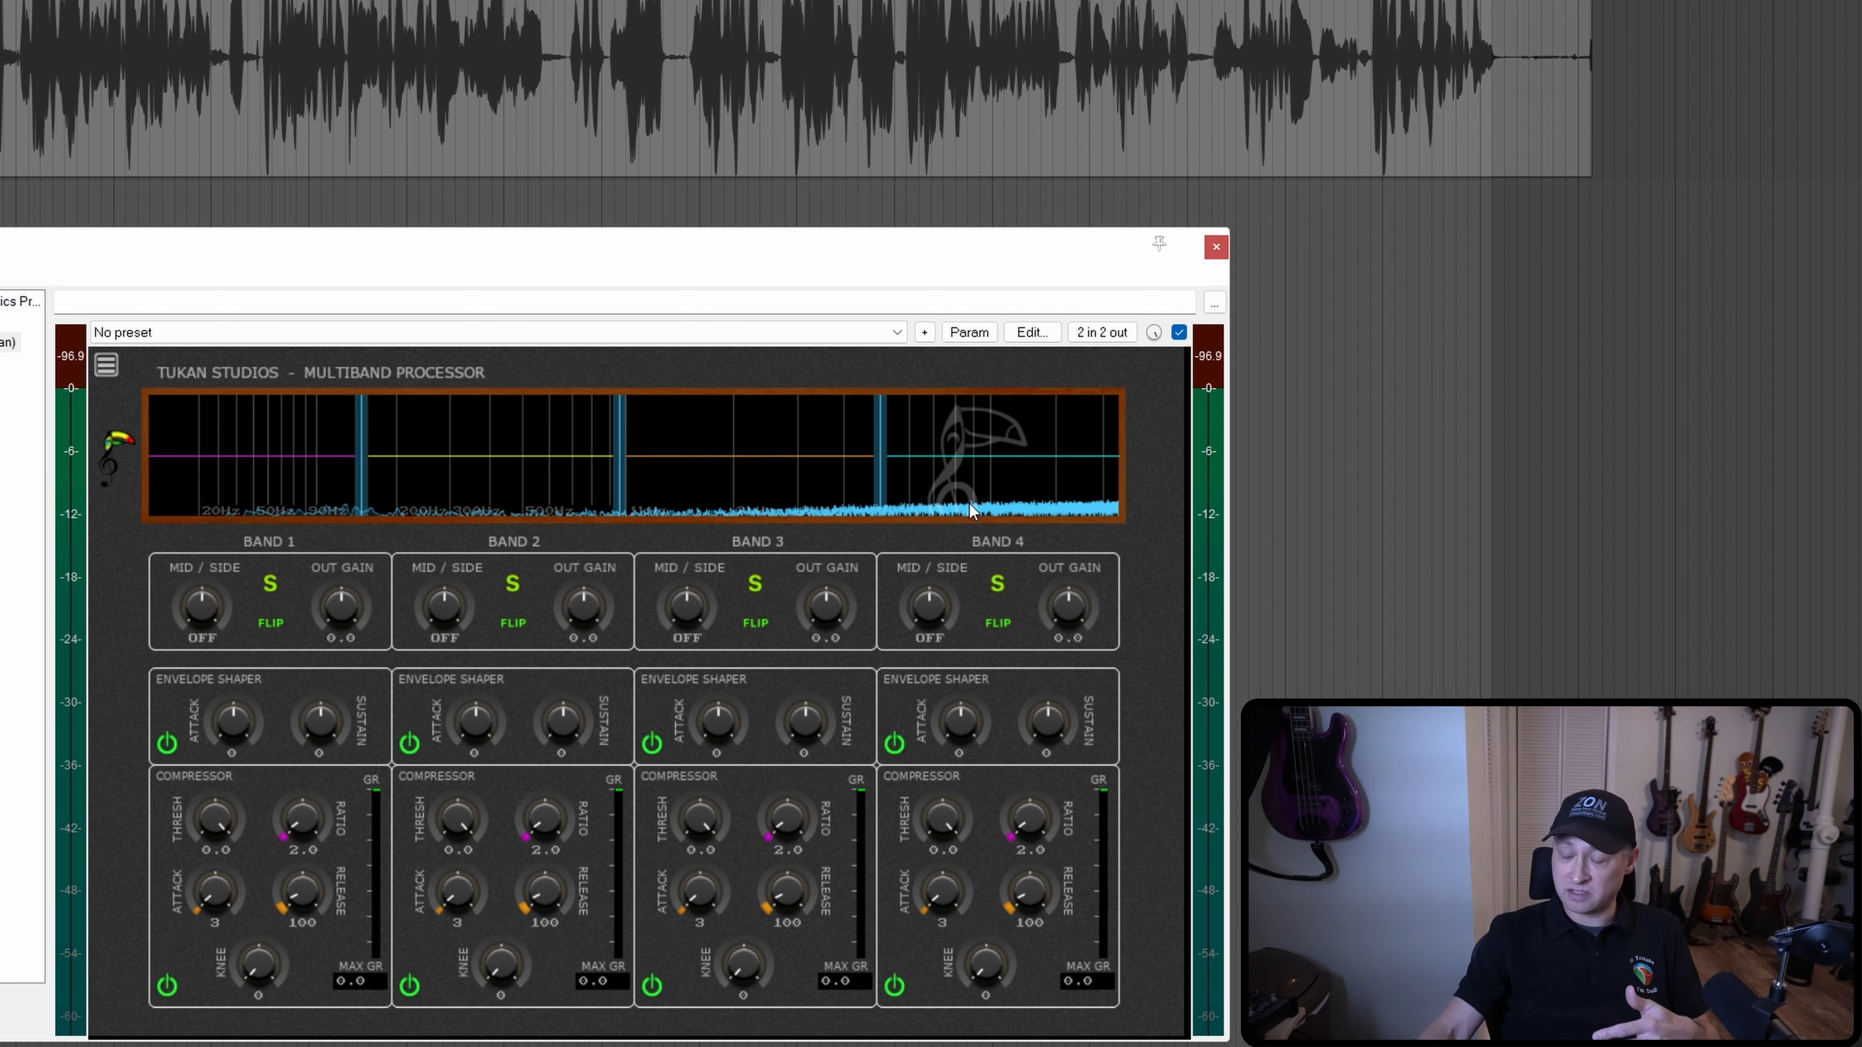
left_click_drag(883, 472, 1010, 479)
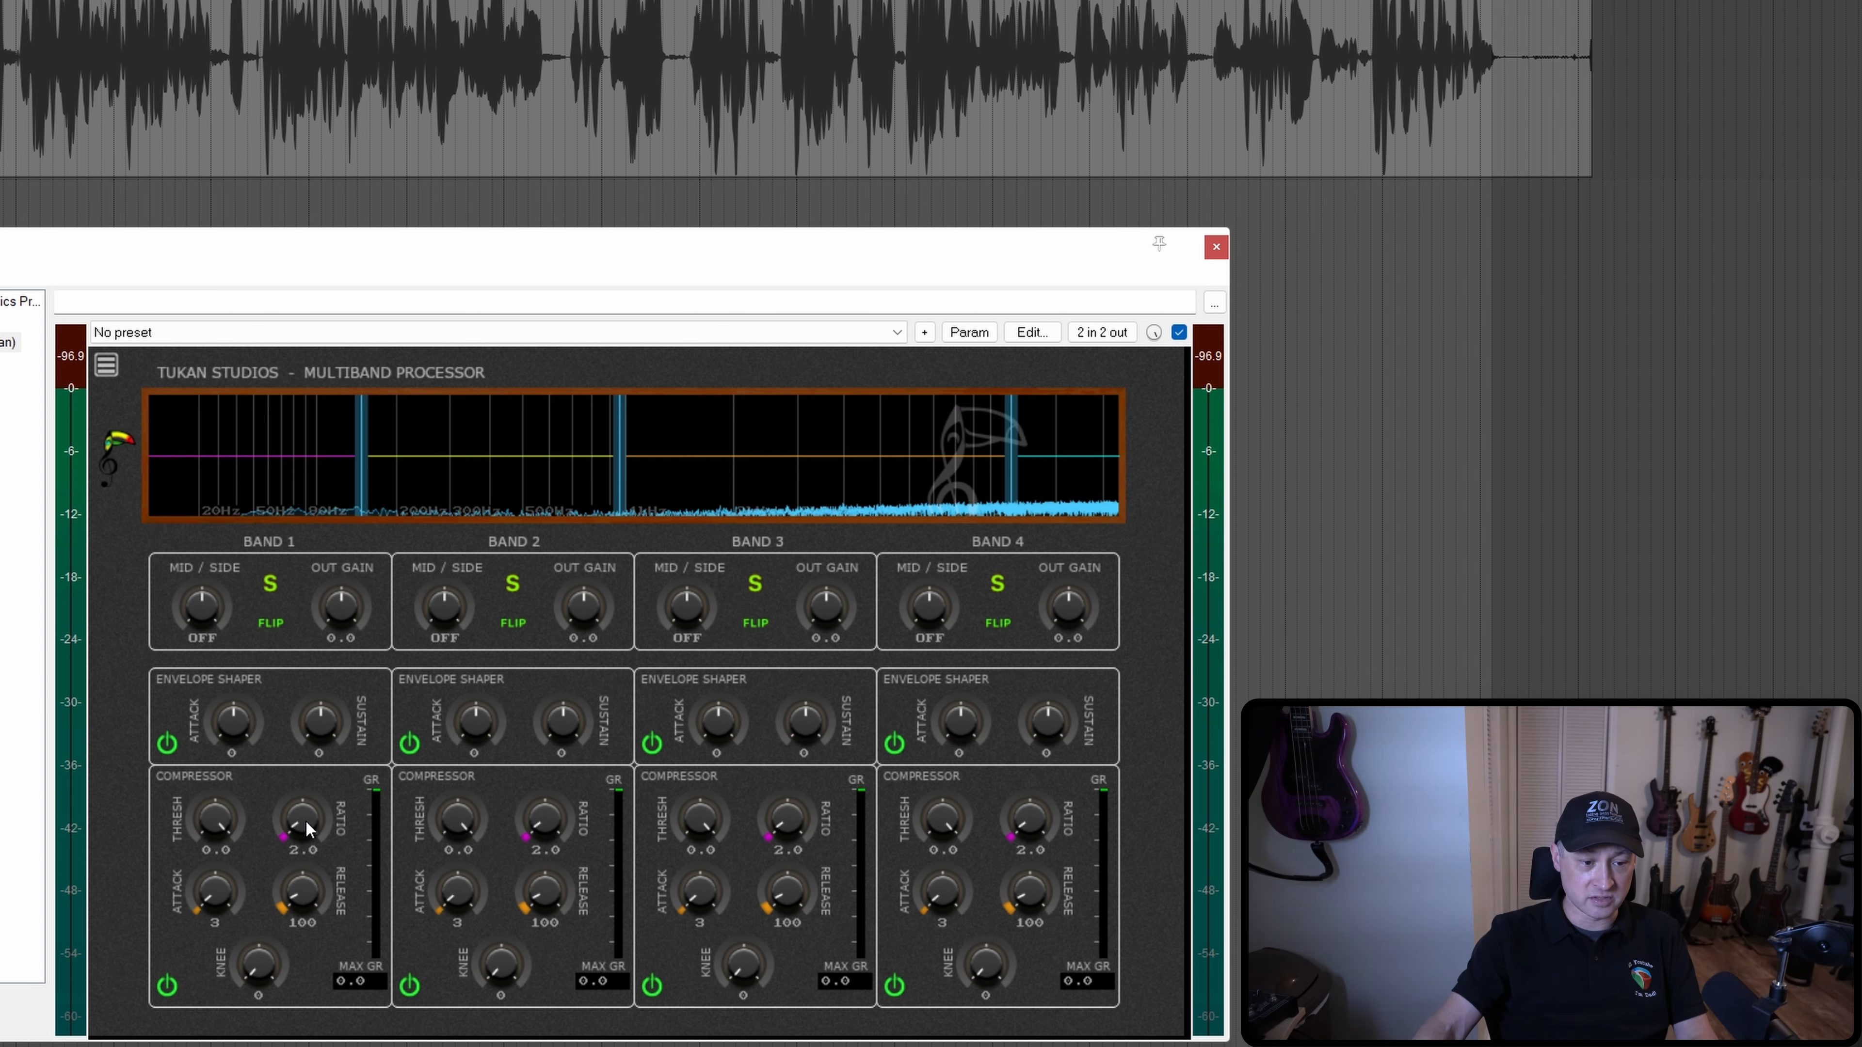
left_click_drag(303, 819, 295, 815)
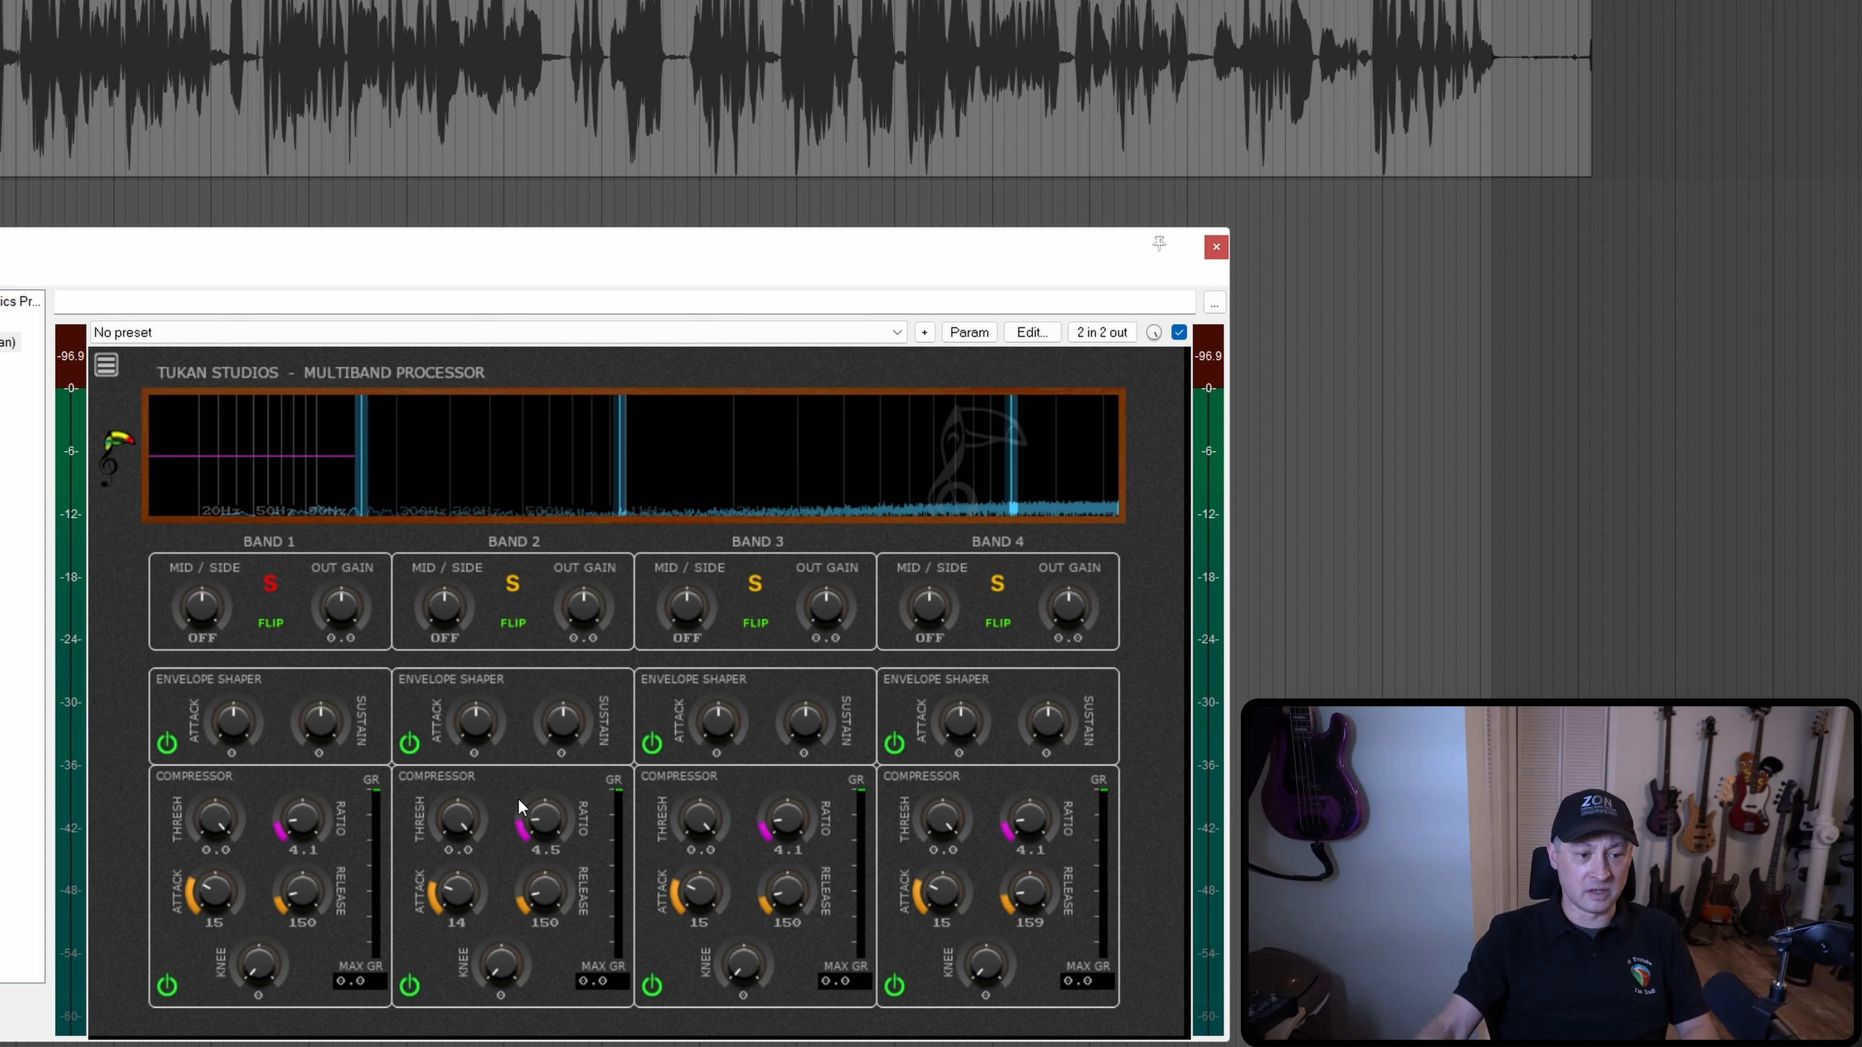
Step: With band 1 soloed during playback, set its compressor threshold to -27.5 and its output gain to 5.3
key("space")
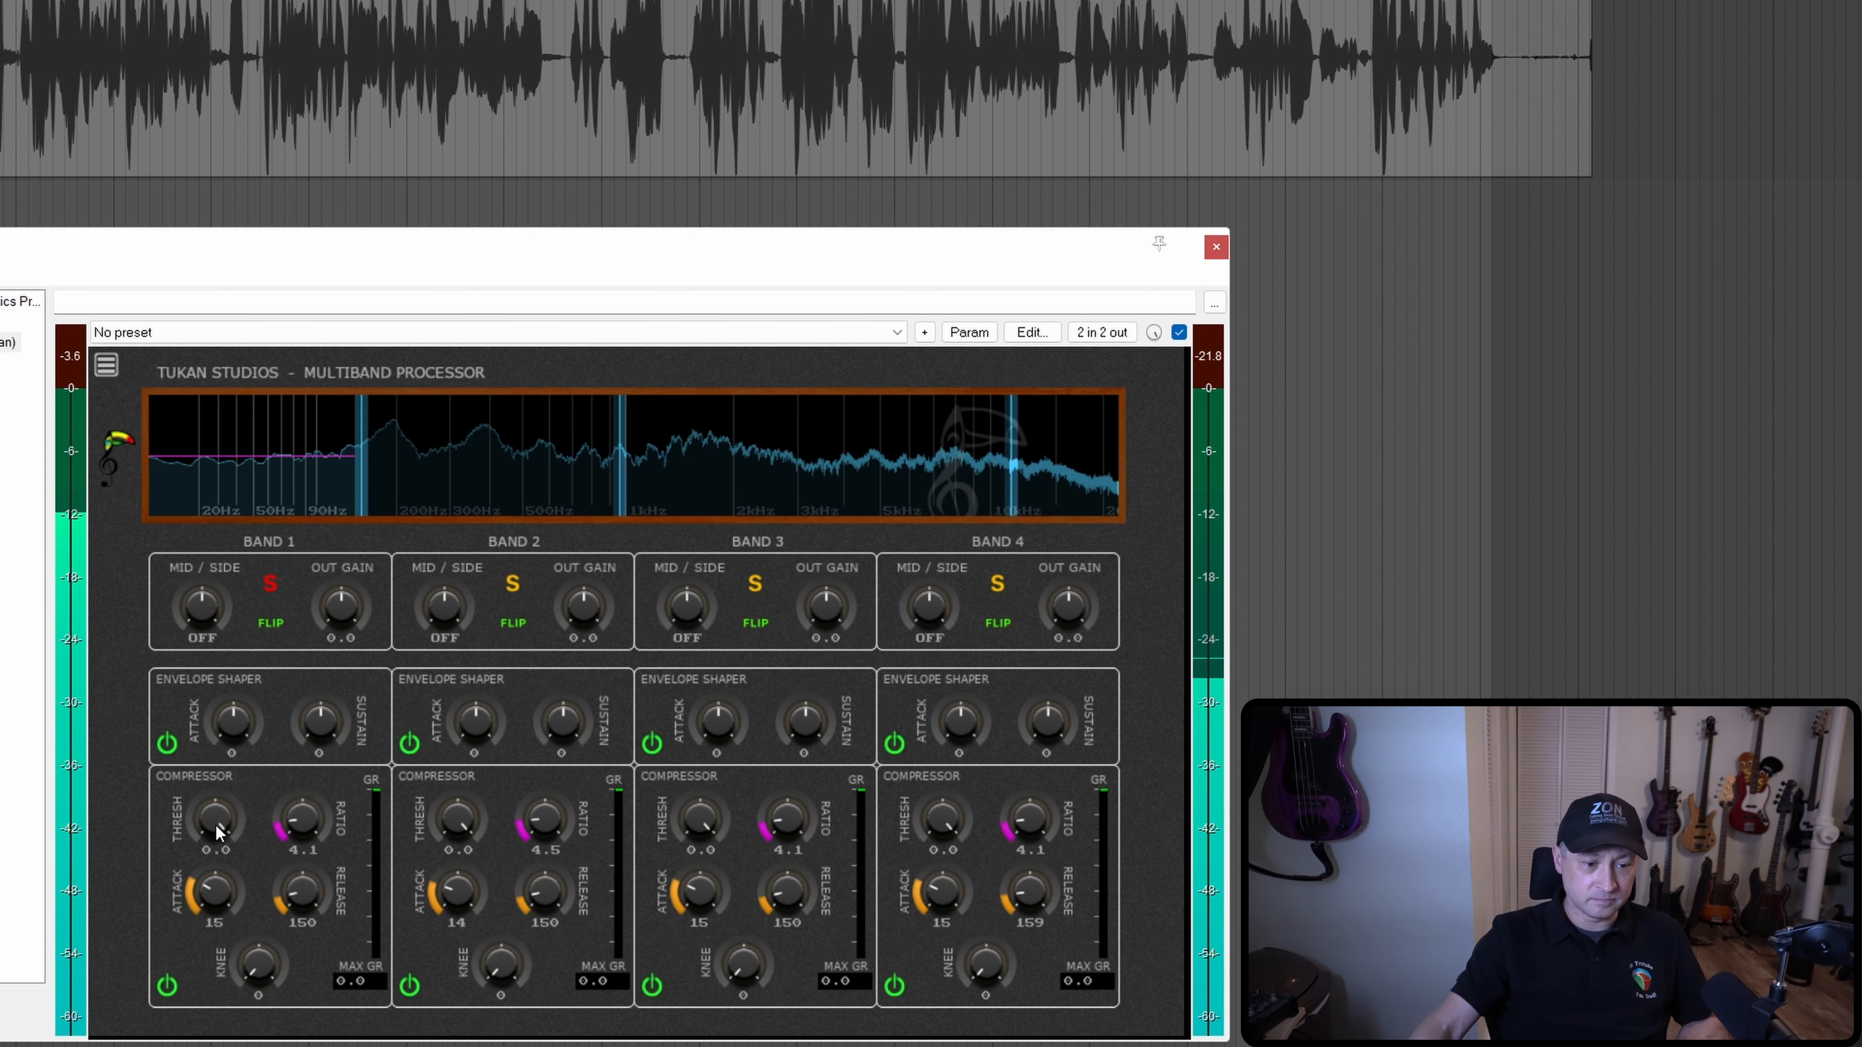
left_click_drag(216, 820, 208, 870)
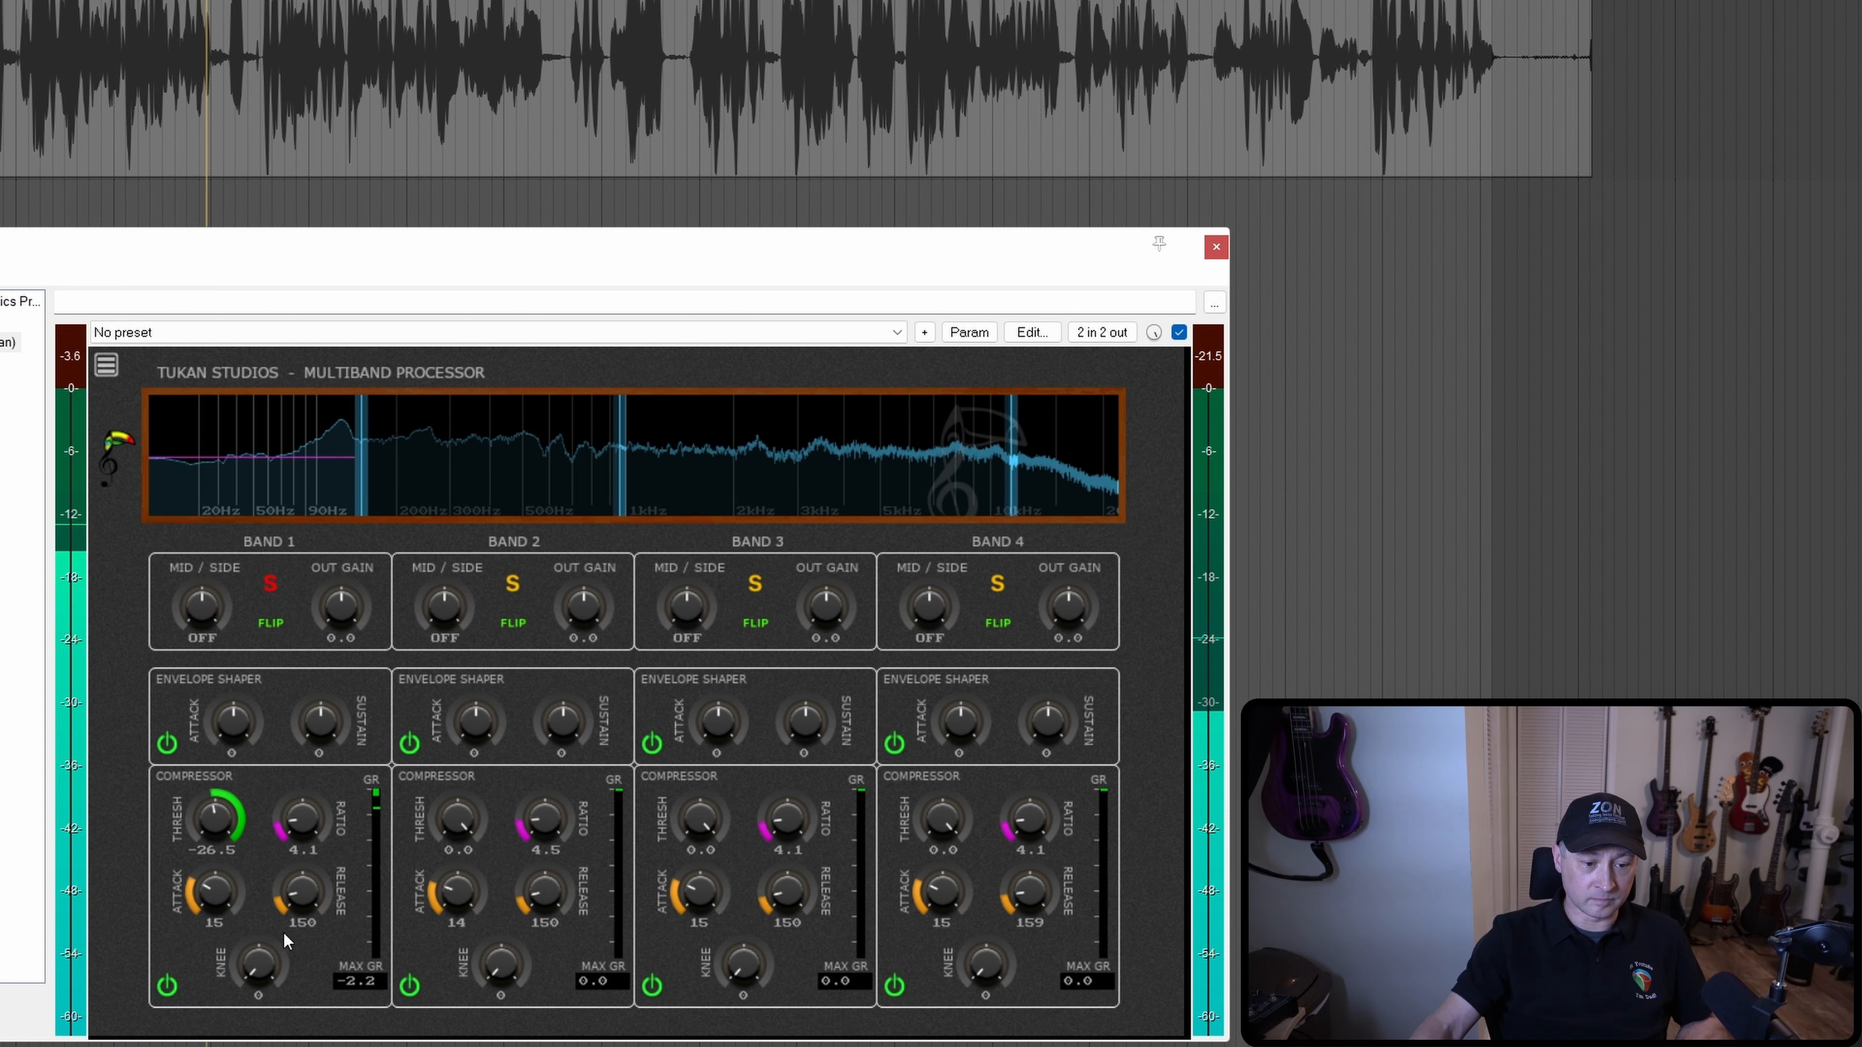
left_click_drag(213, 827, 214, 828)
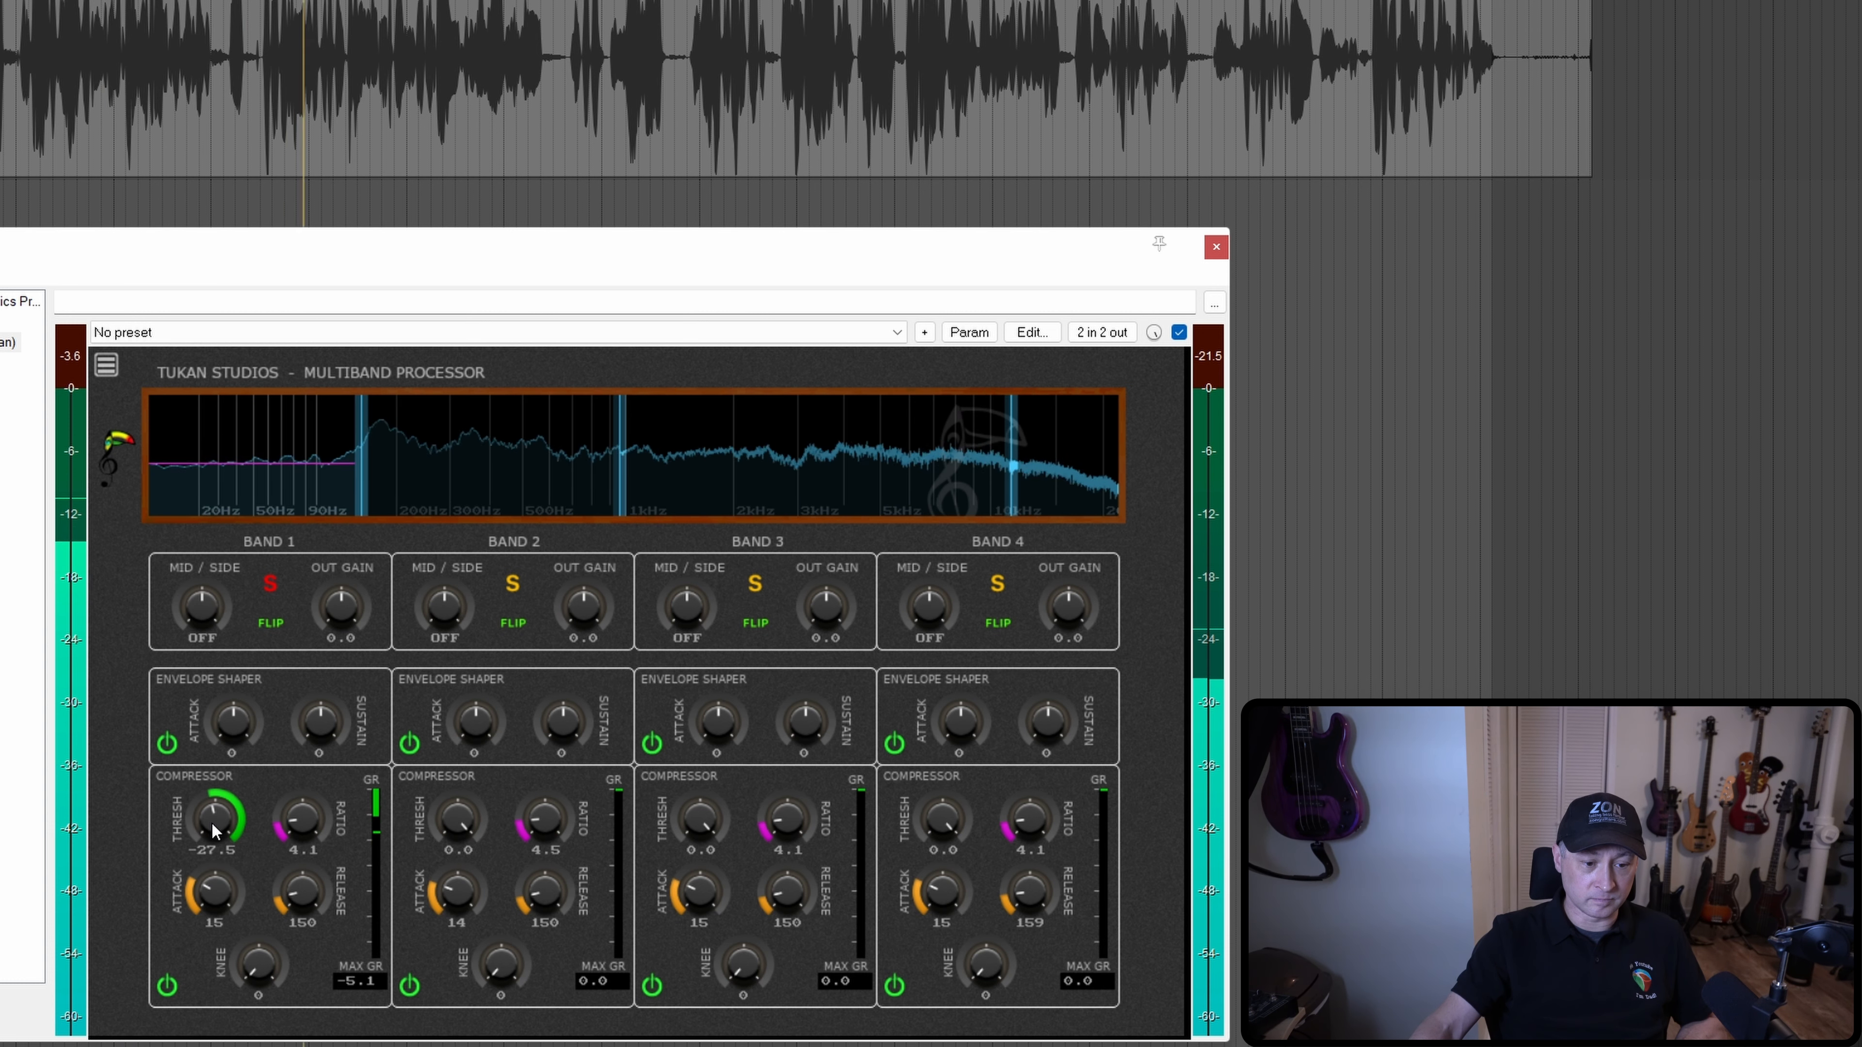
left_click_drag(342, 610, 342, 605)
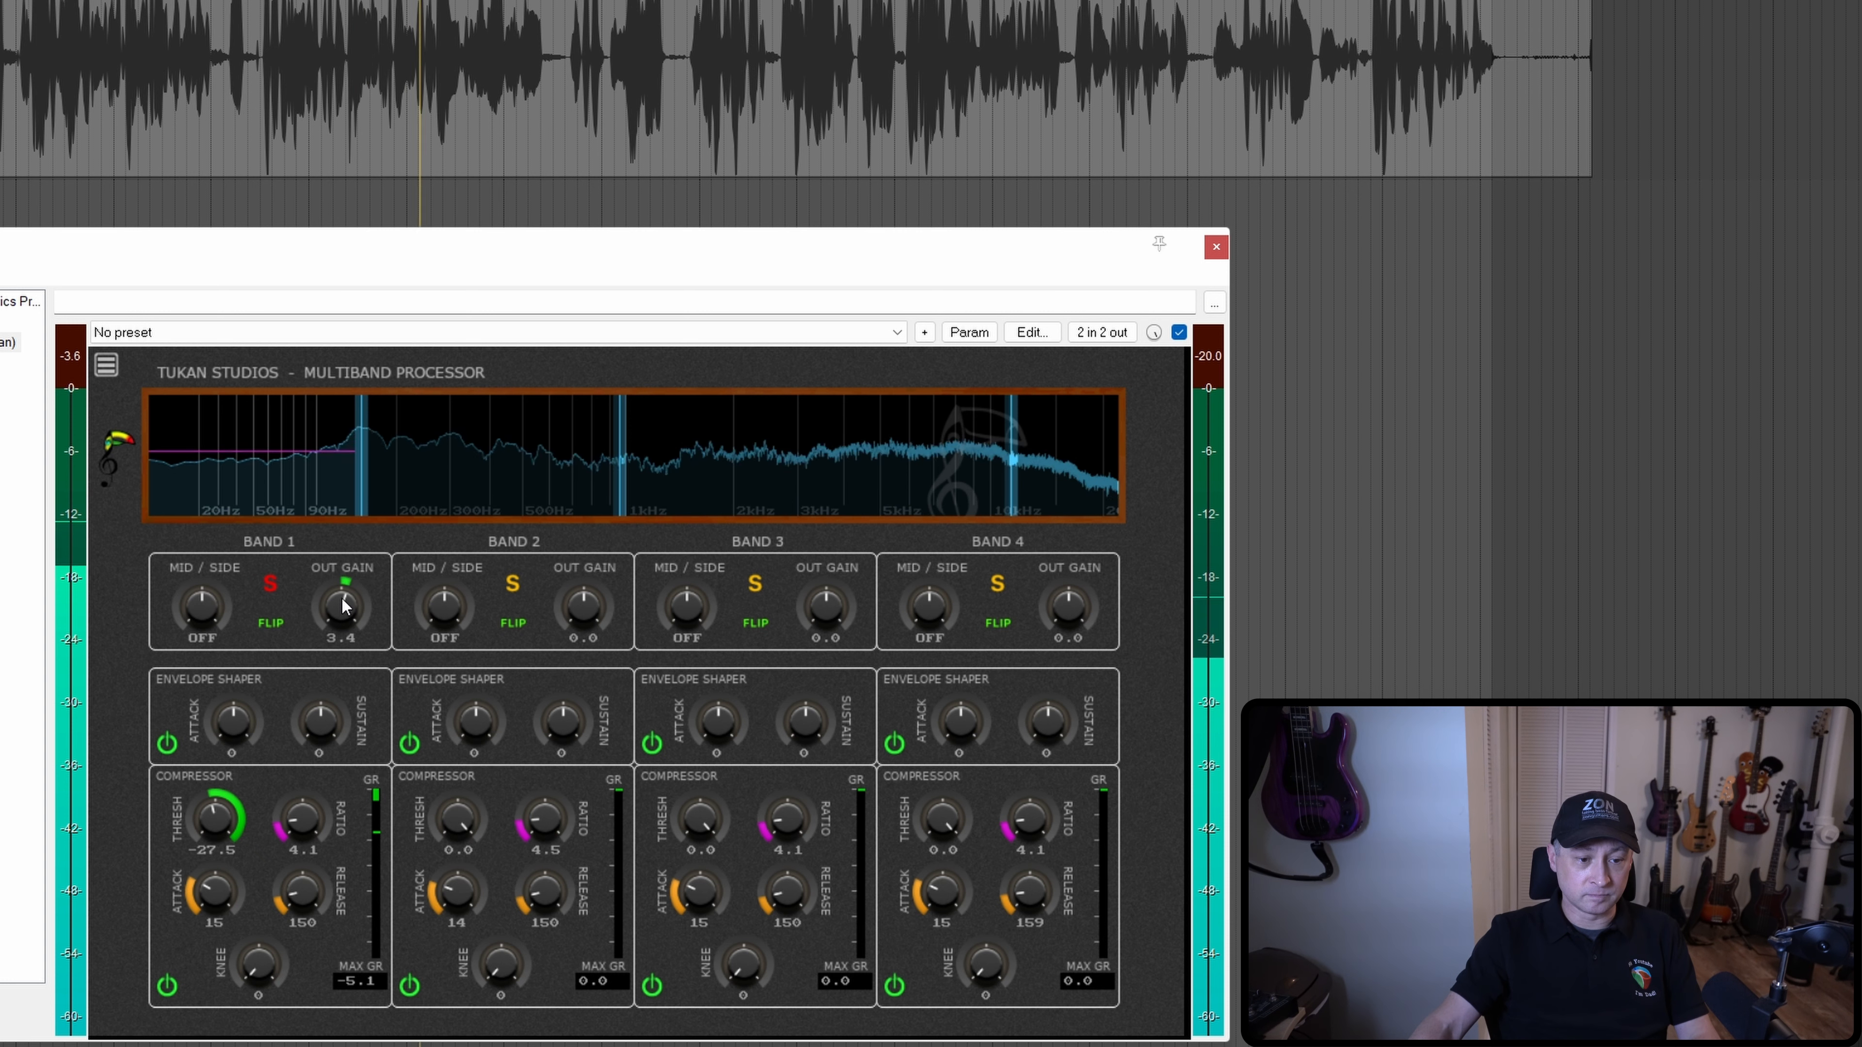
Step: Compare the soloed low band with the multiband processor bypassed and active, and with the band 1 compressor off and on
left_click(1177, 333)
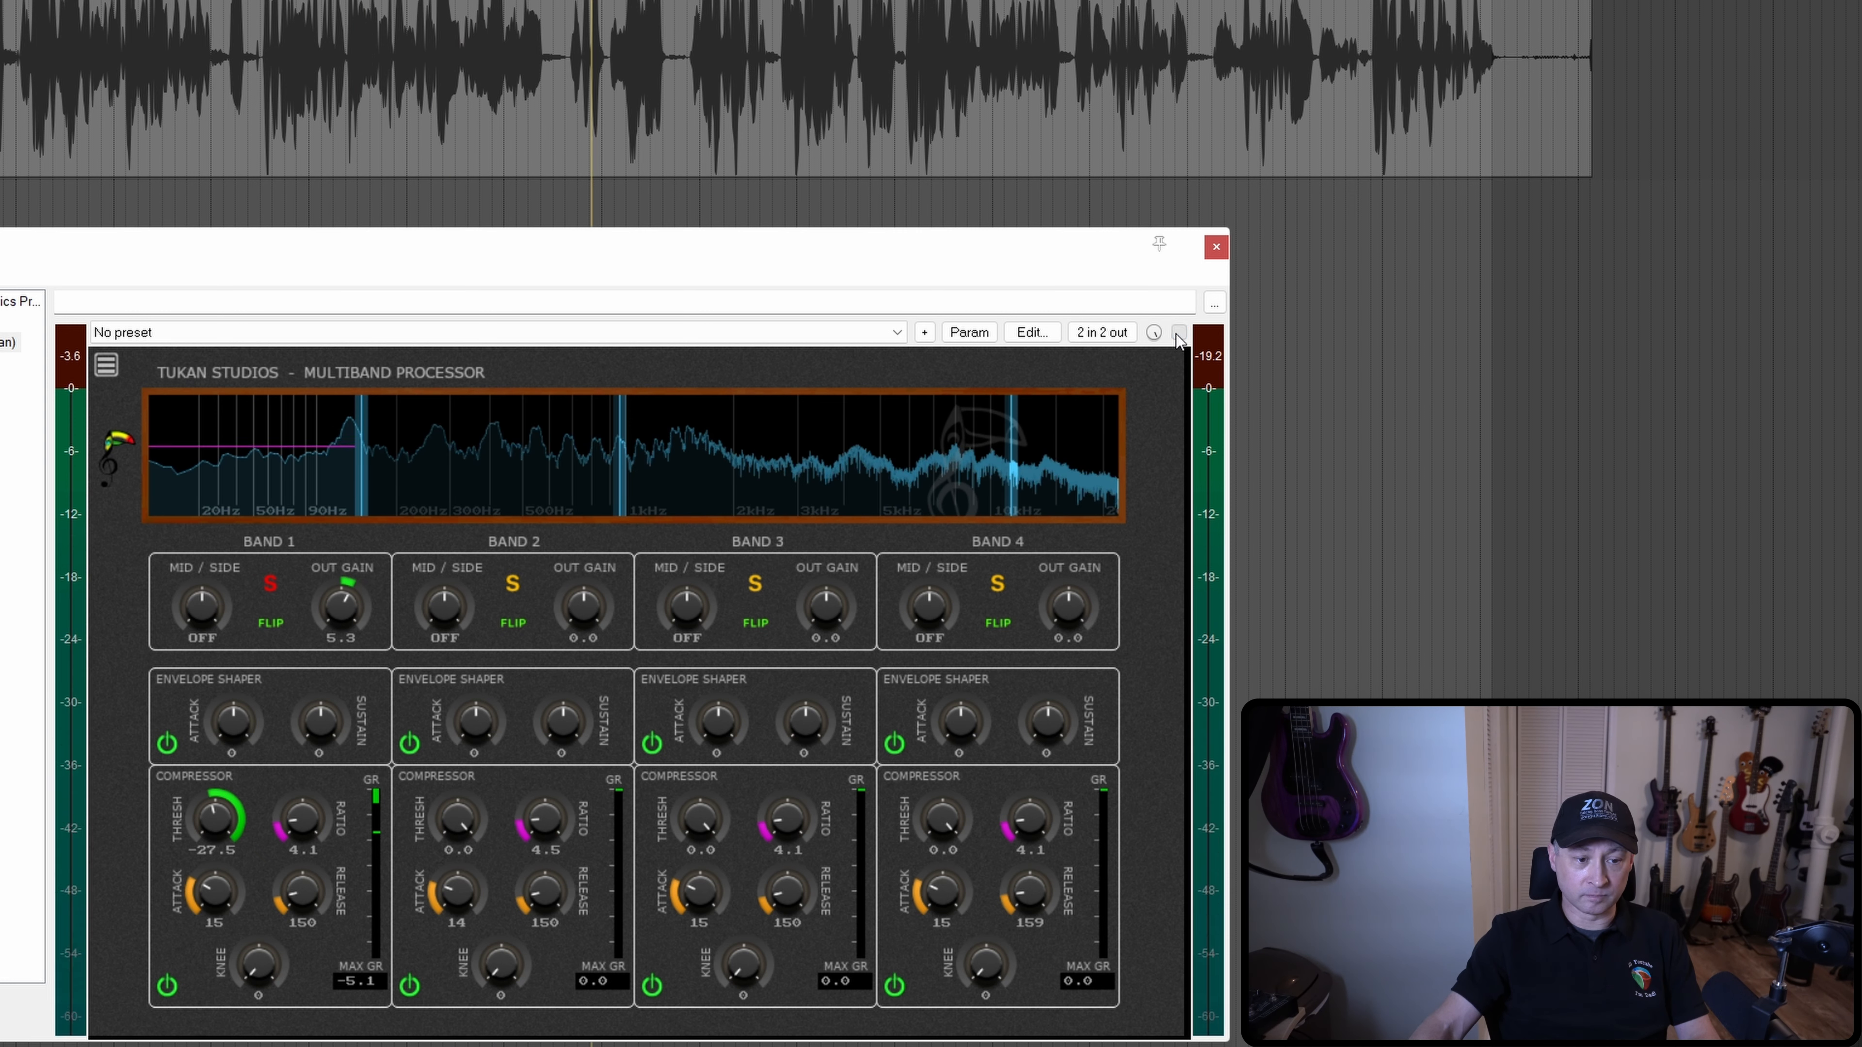
left_click(1177, 333)
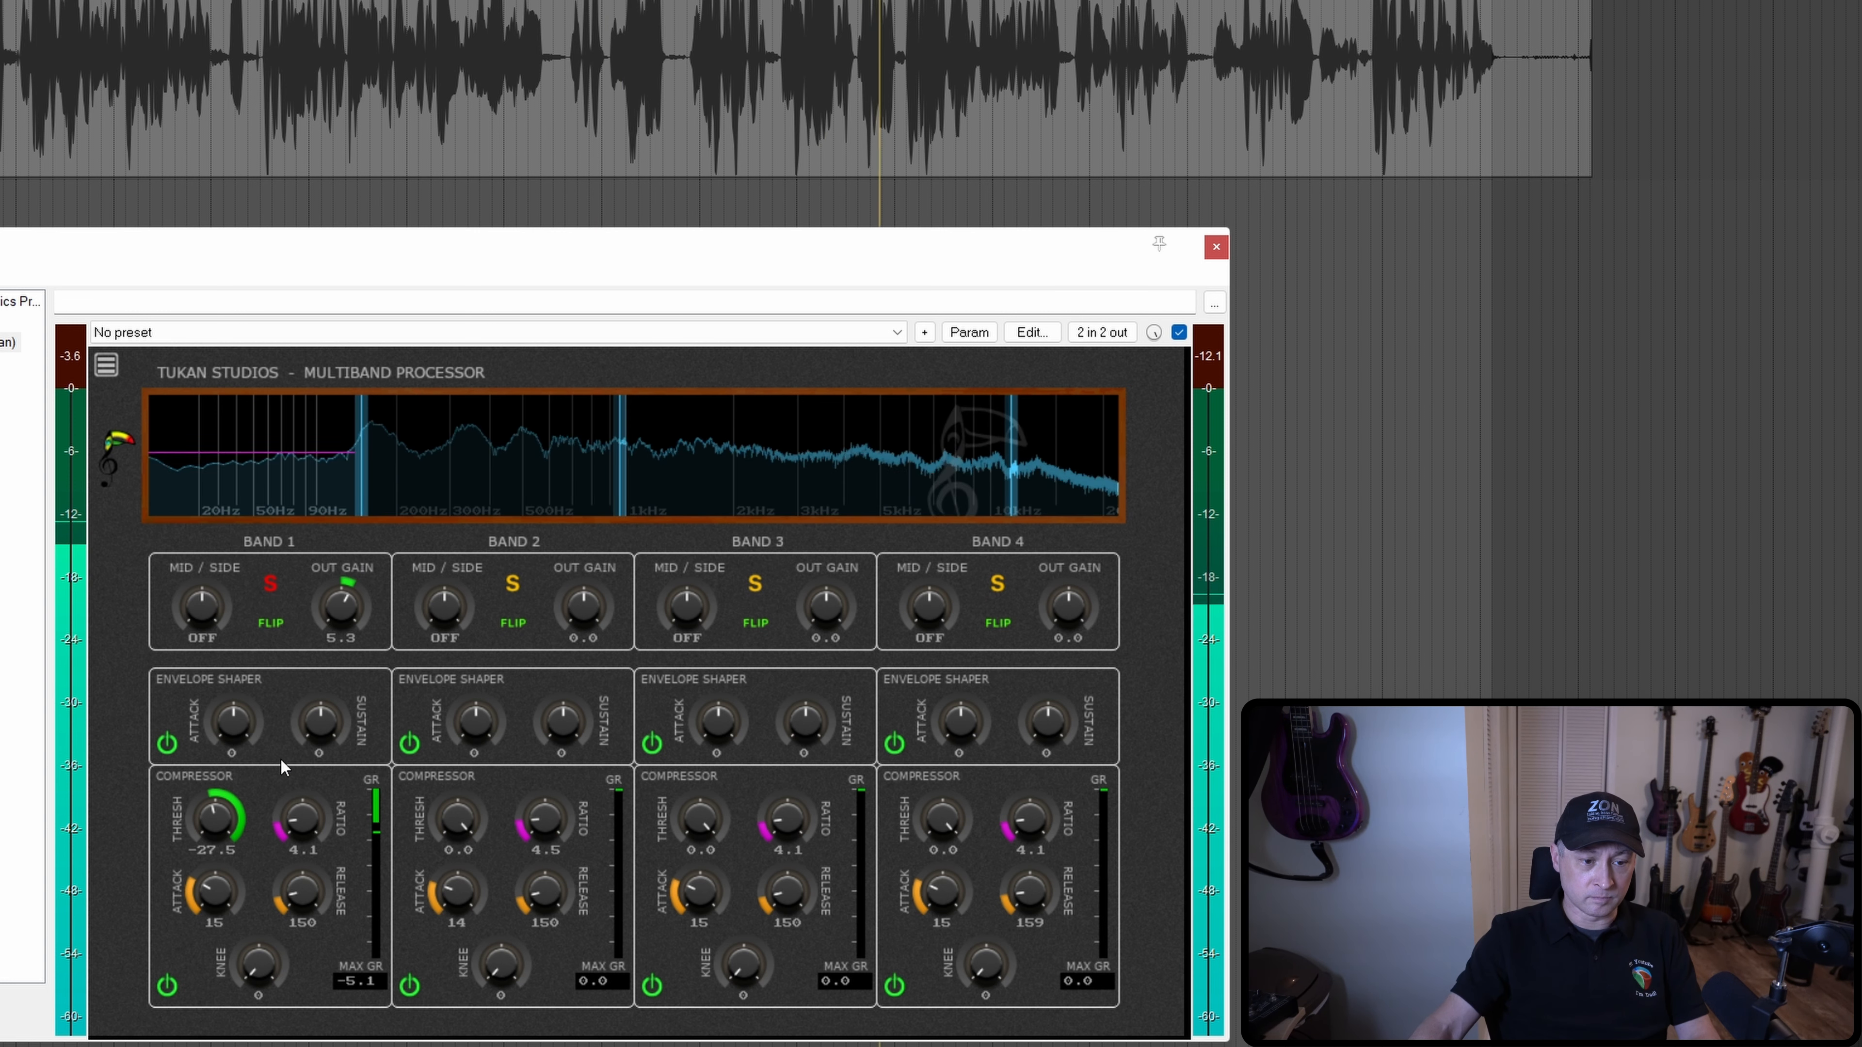
left_click(167, 985)
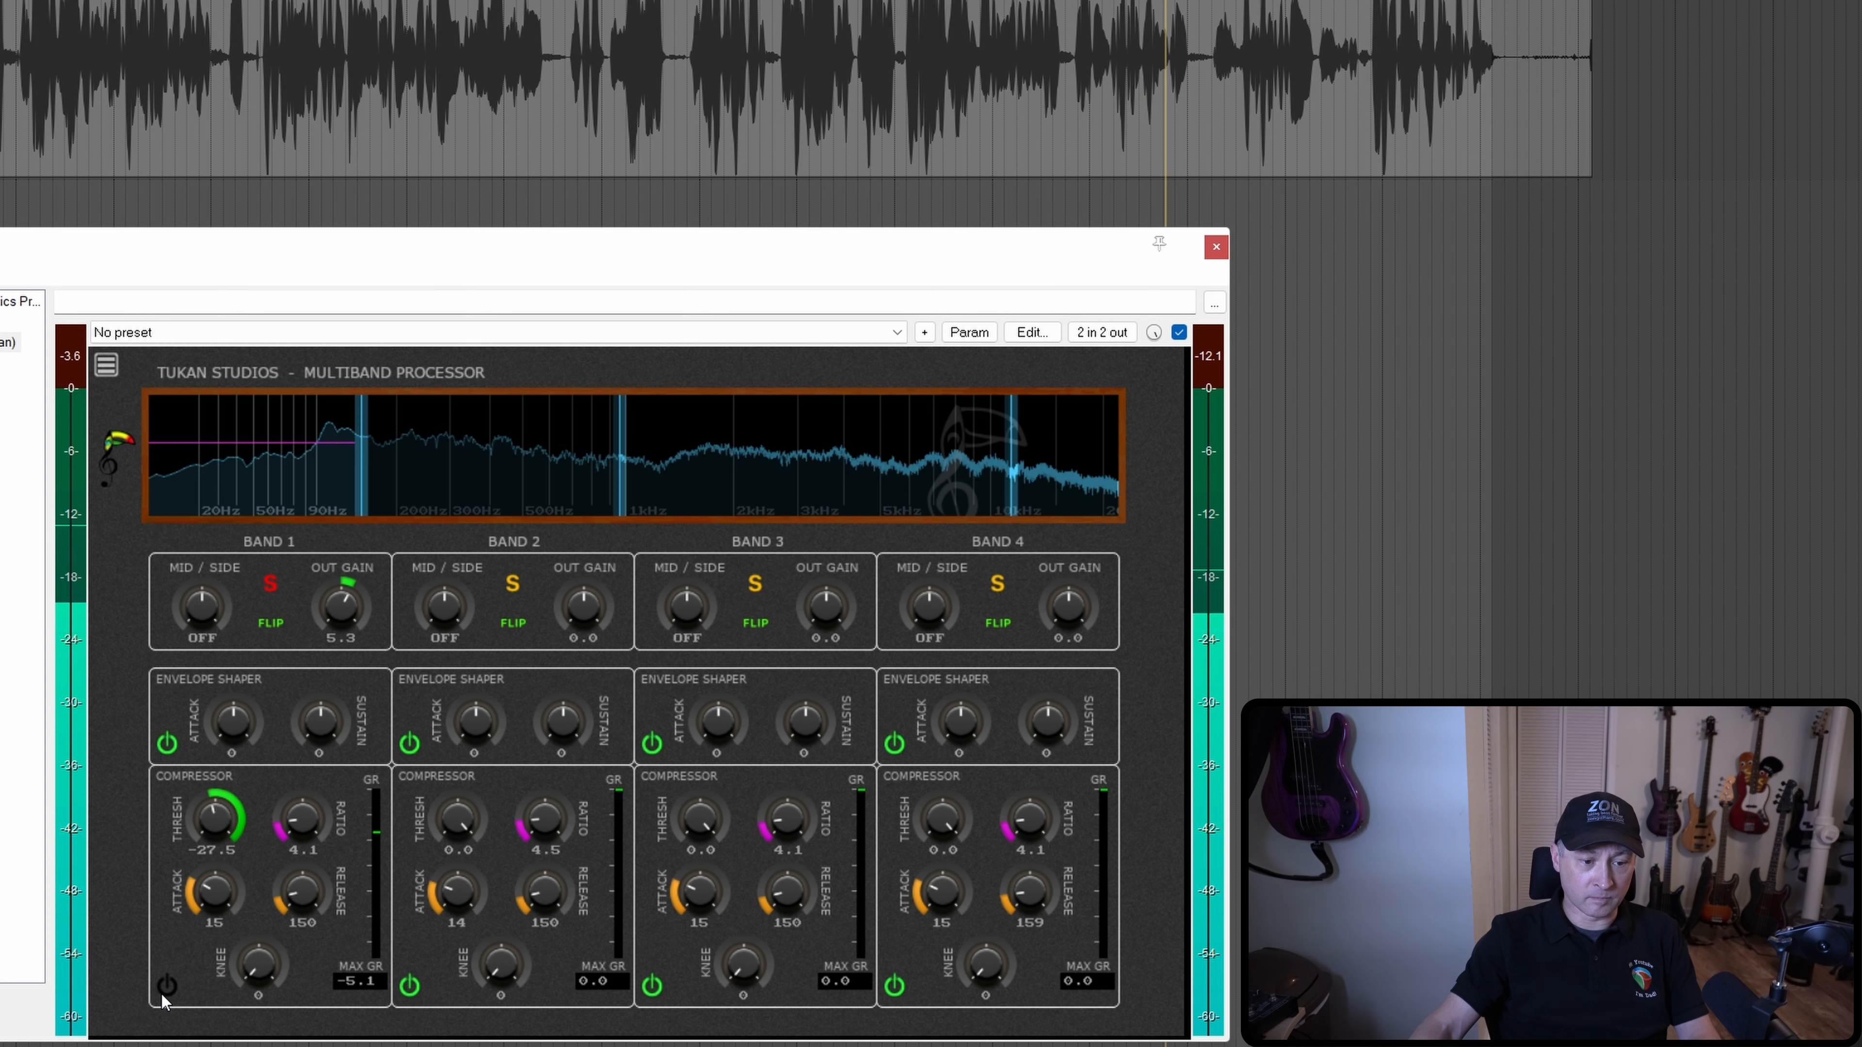
left_click(163, 990)
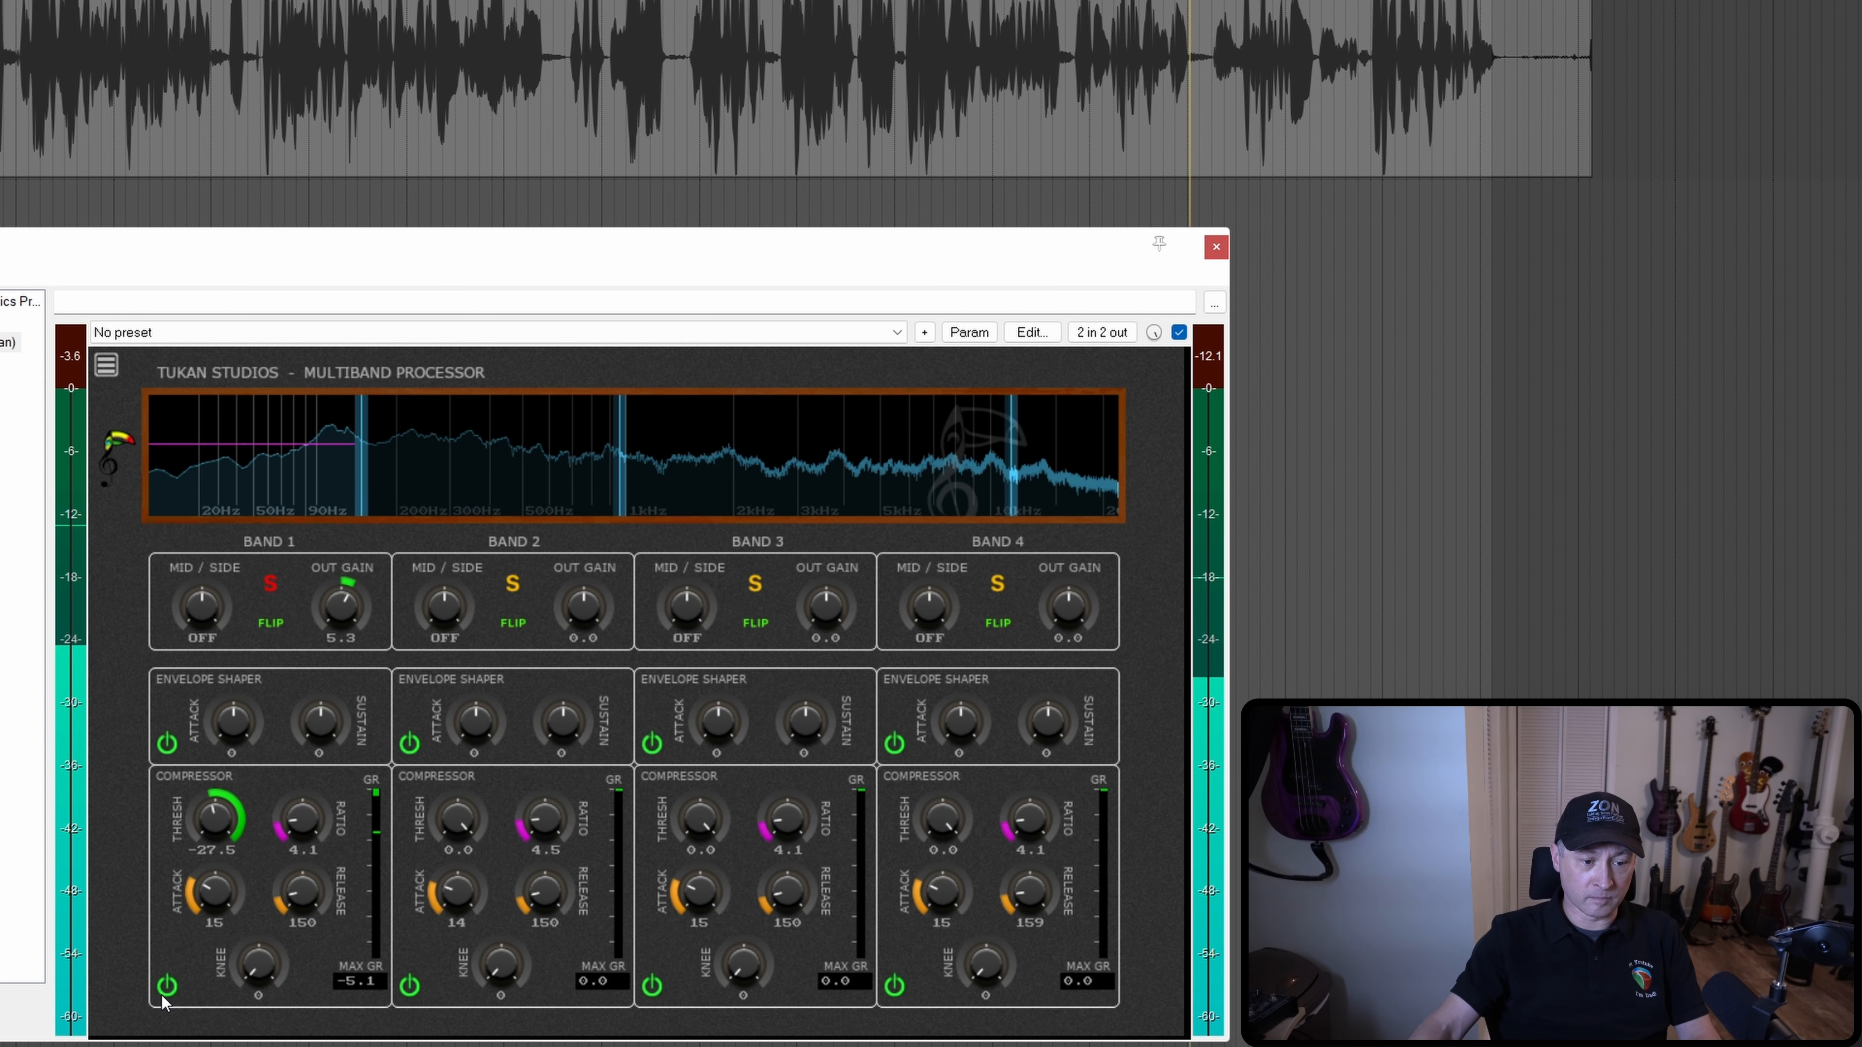
Step: Solo band 2 instead of band 1, set its threshold to -22.5 and output gain to 7.2, and compare its compressor off and on
left_click(268, 588)
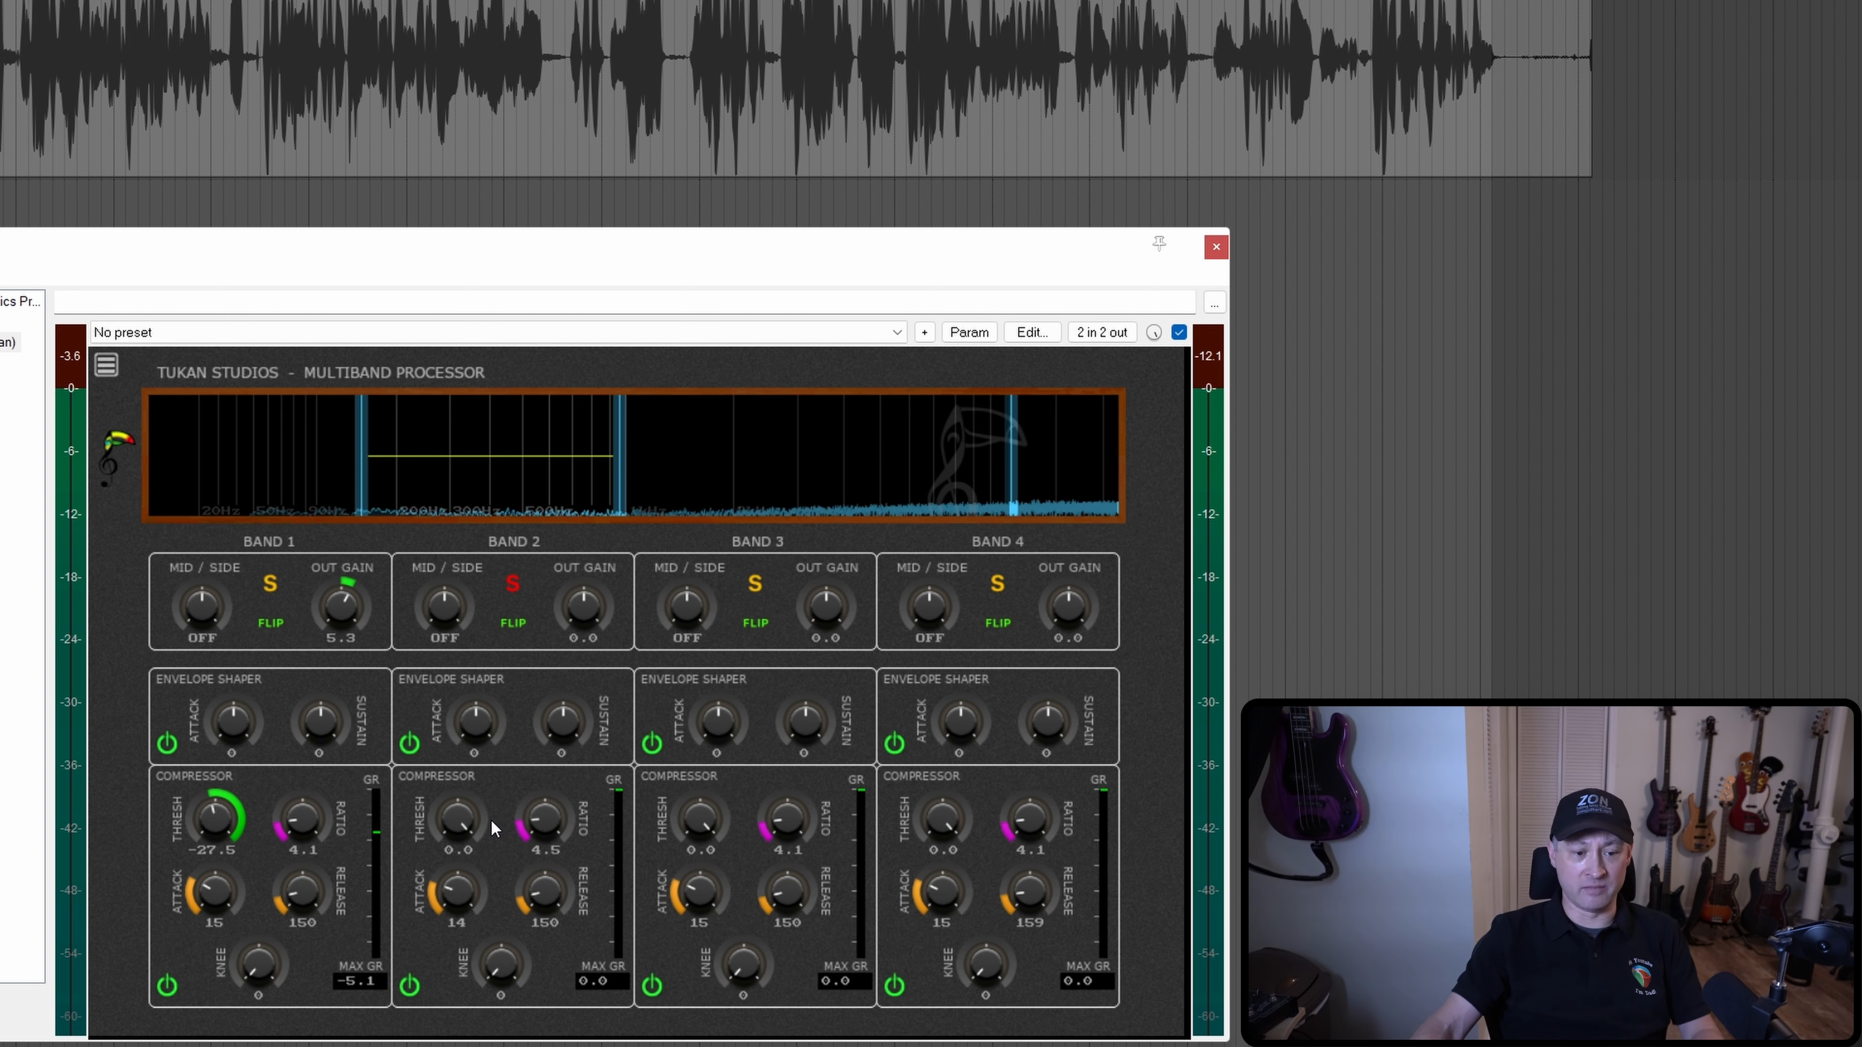
key("space")
left_click_drag(458, 817, 454, 860)
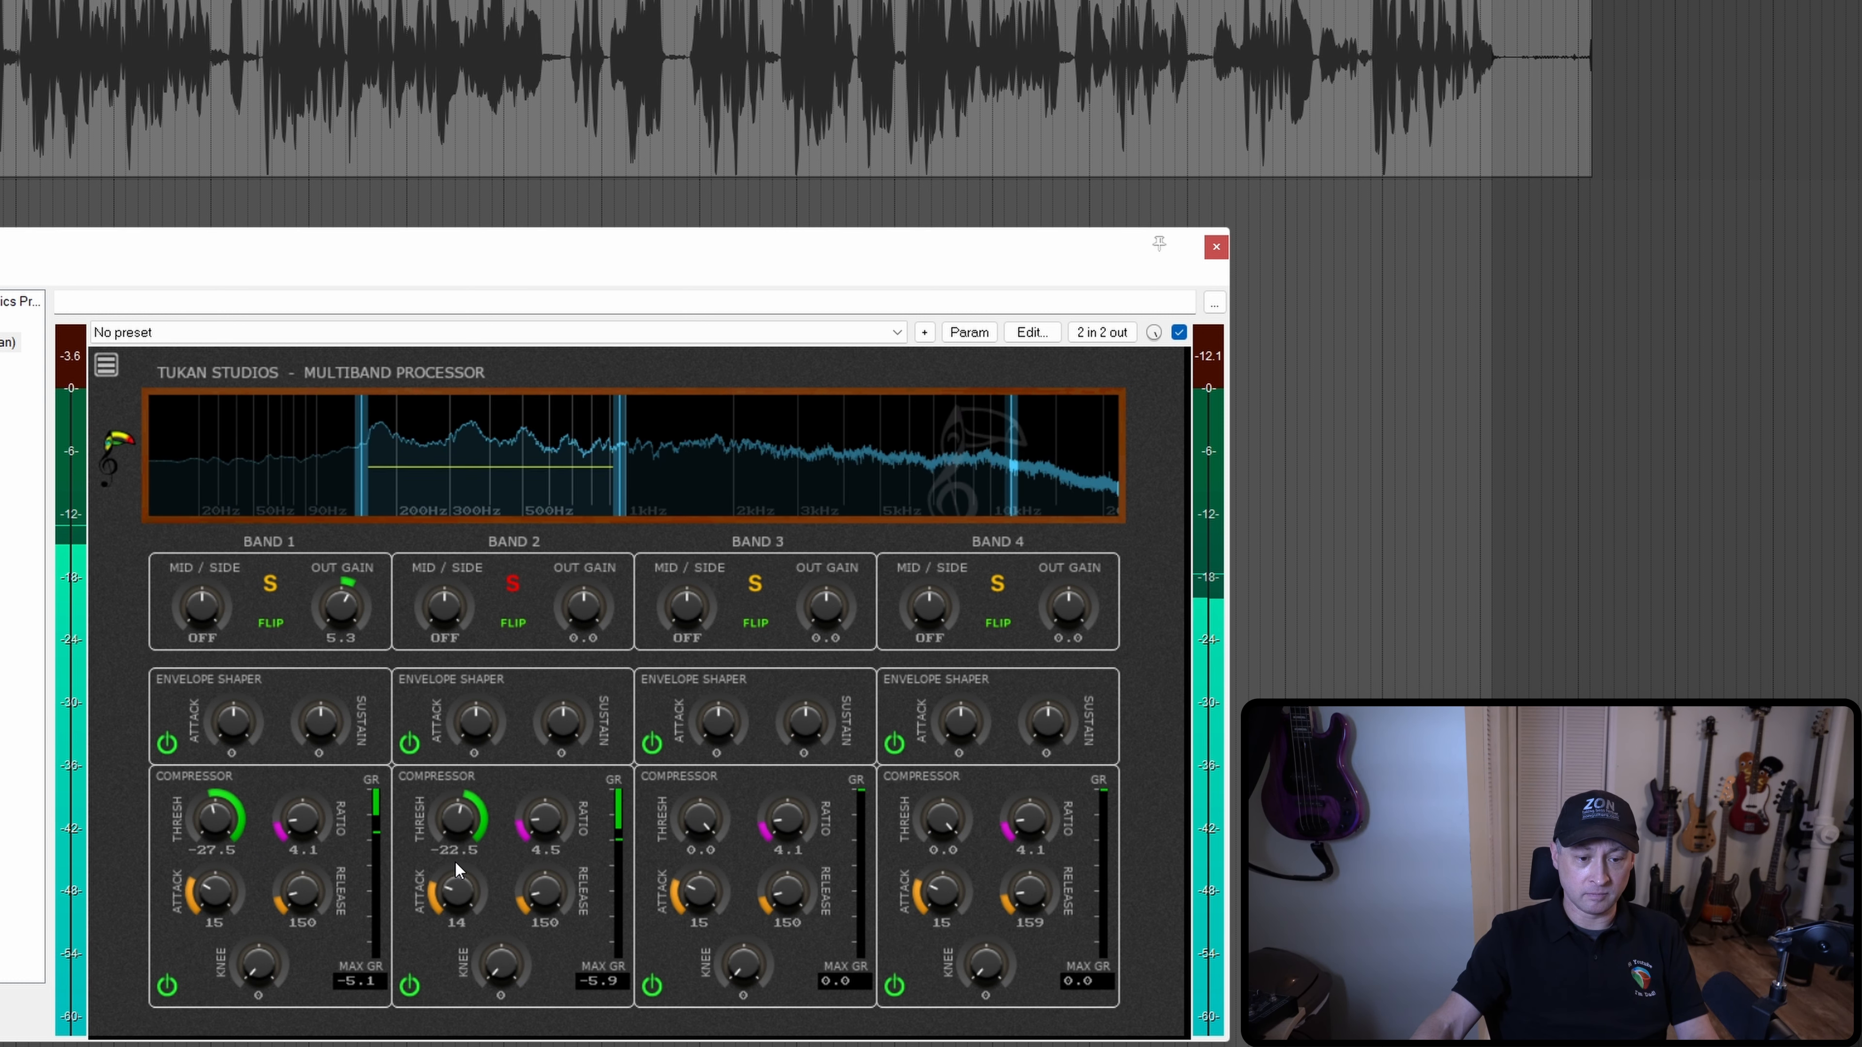
left_click_drag(601, 619, 586, 595)
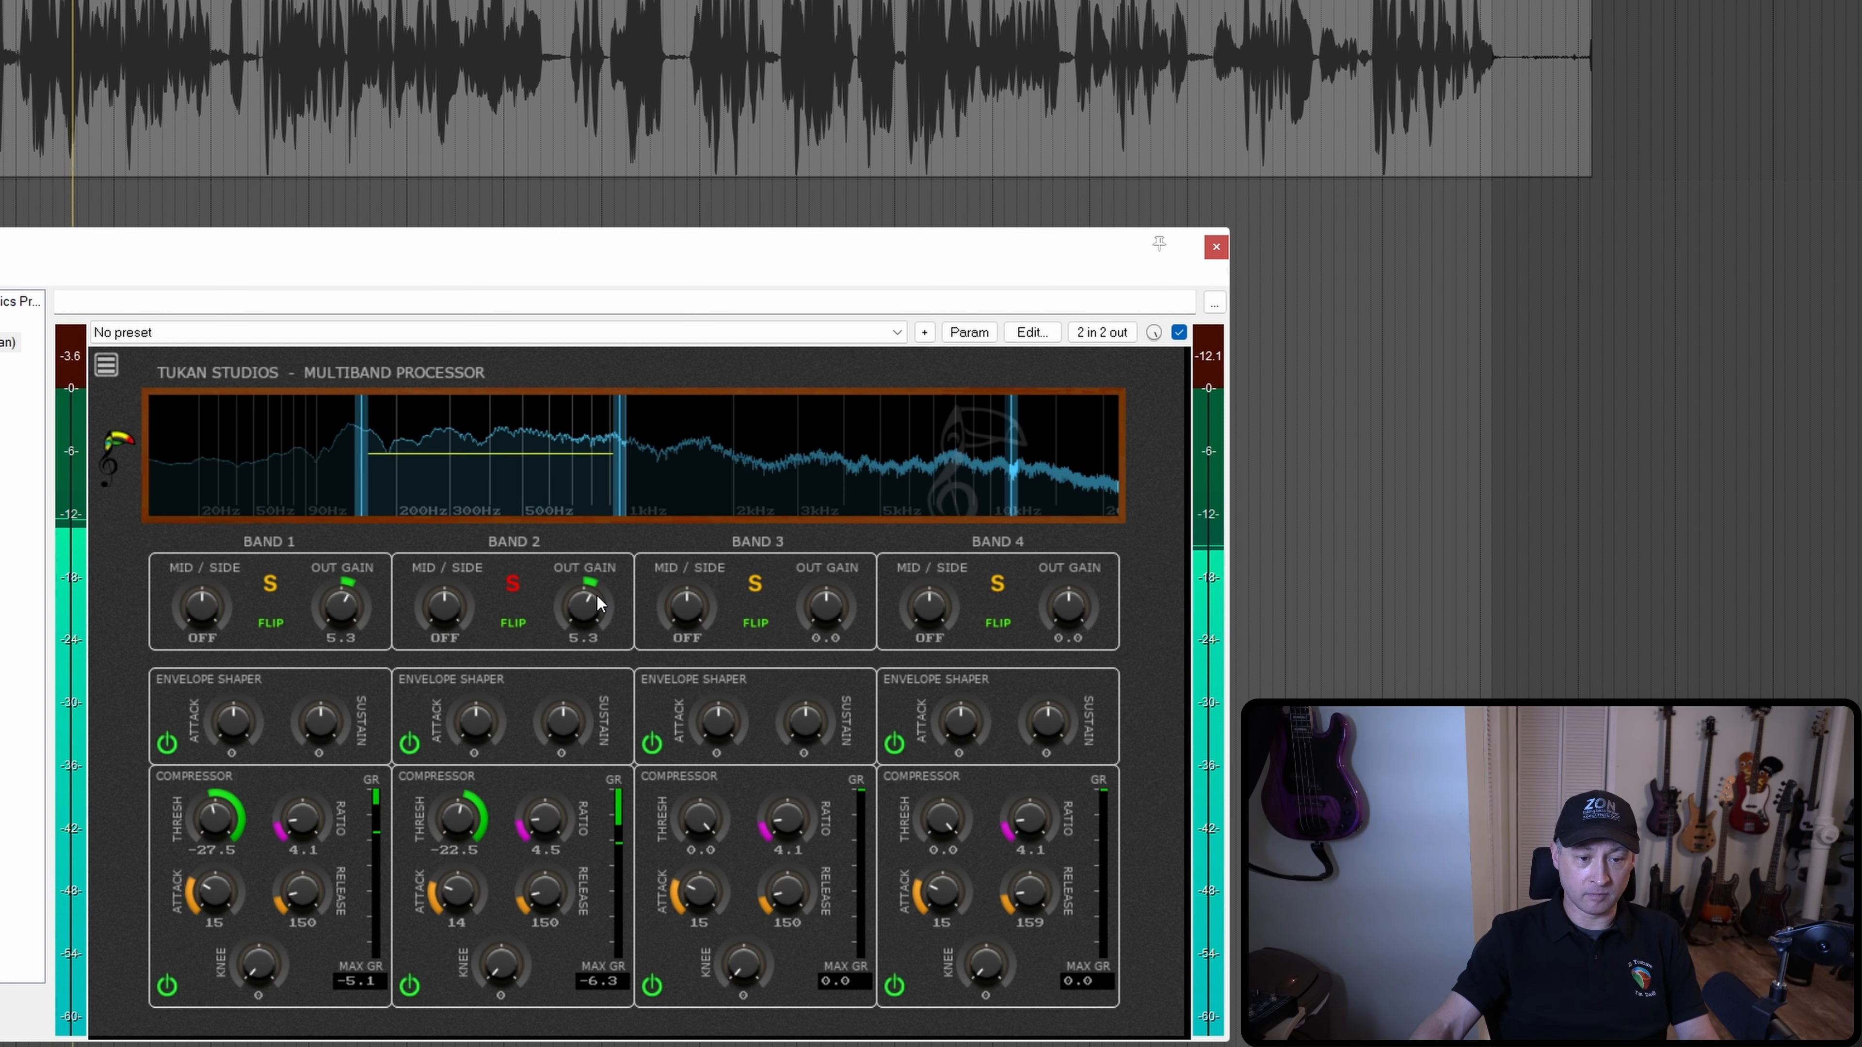
left_click(409, 985)
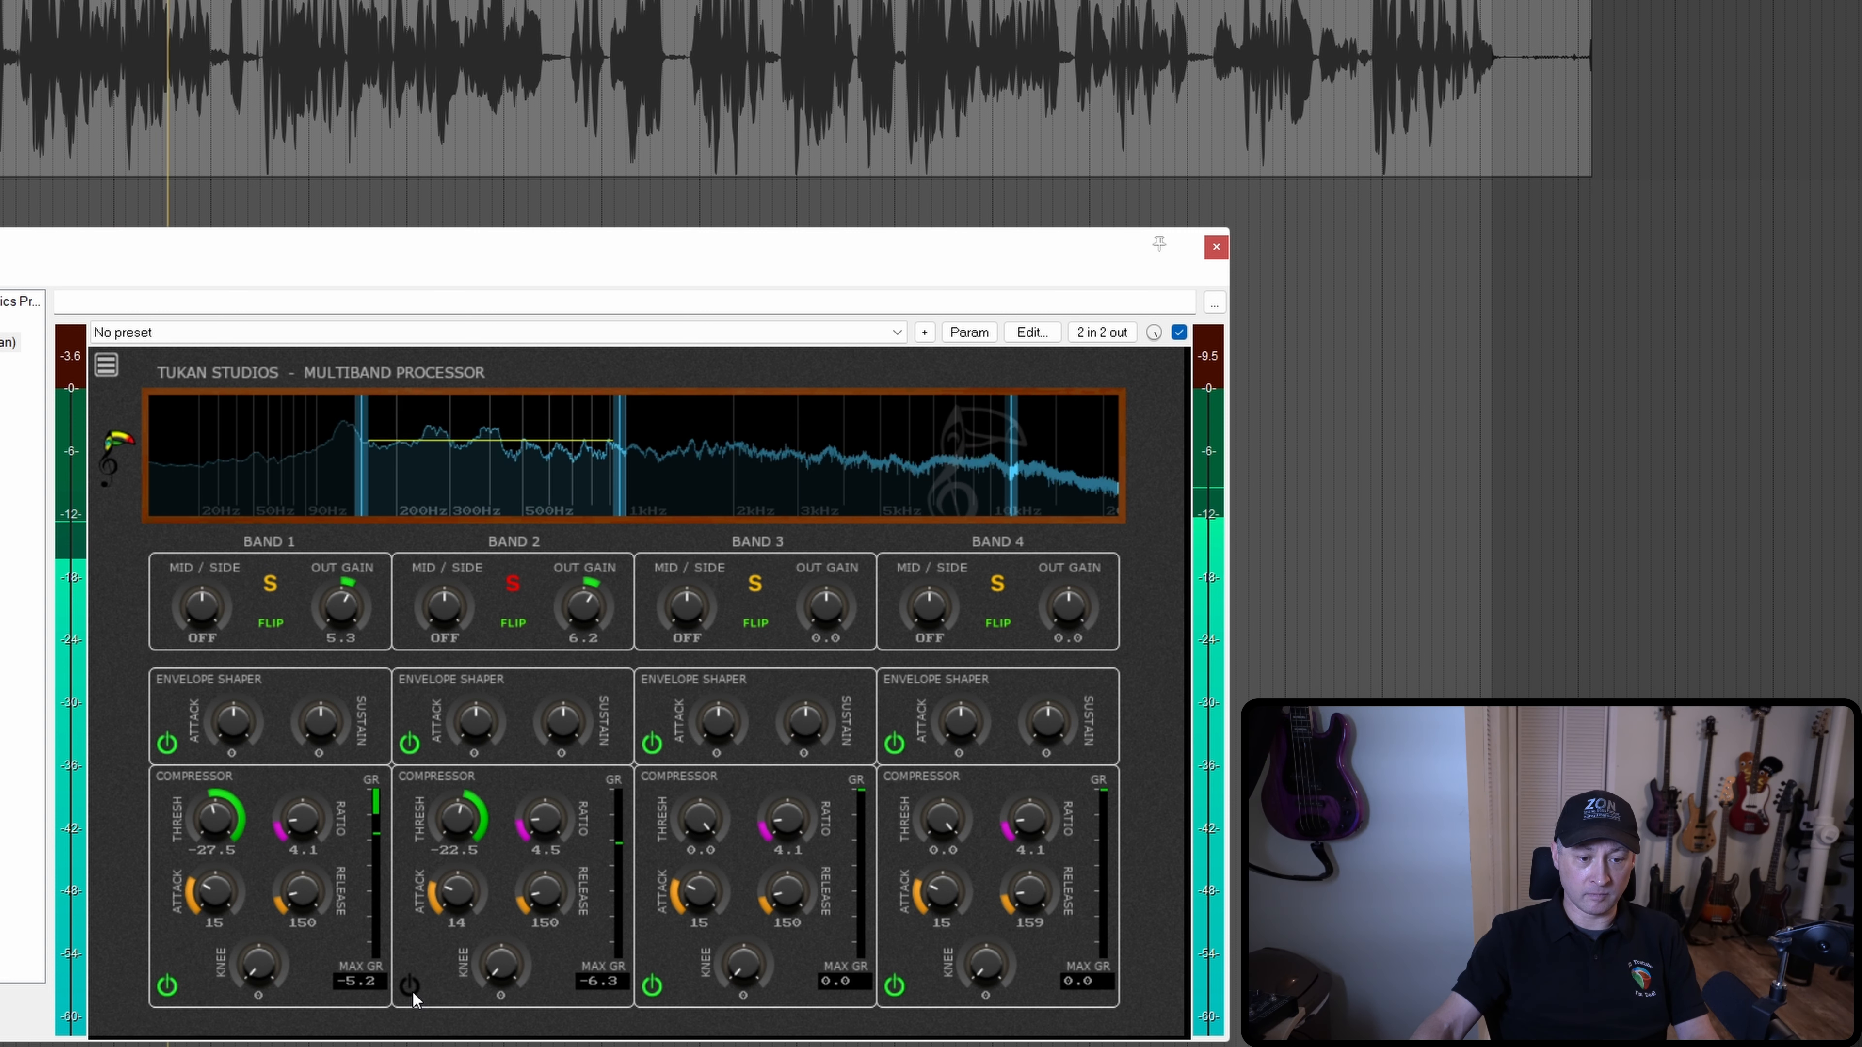
left_click_drag(591, 616, 589, 610)
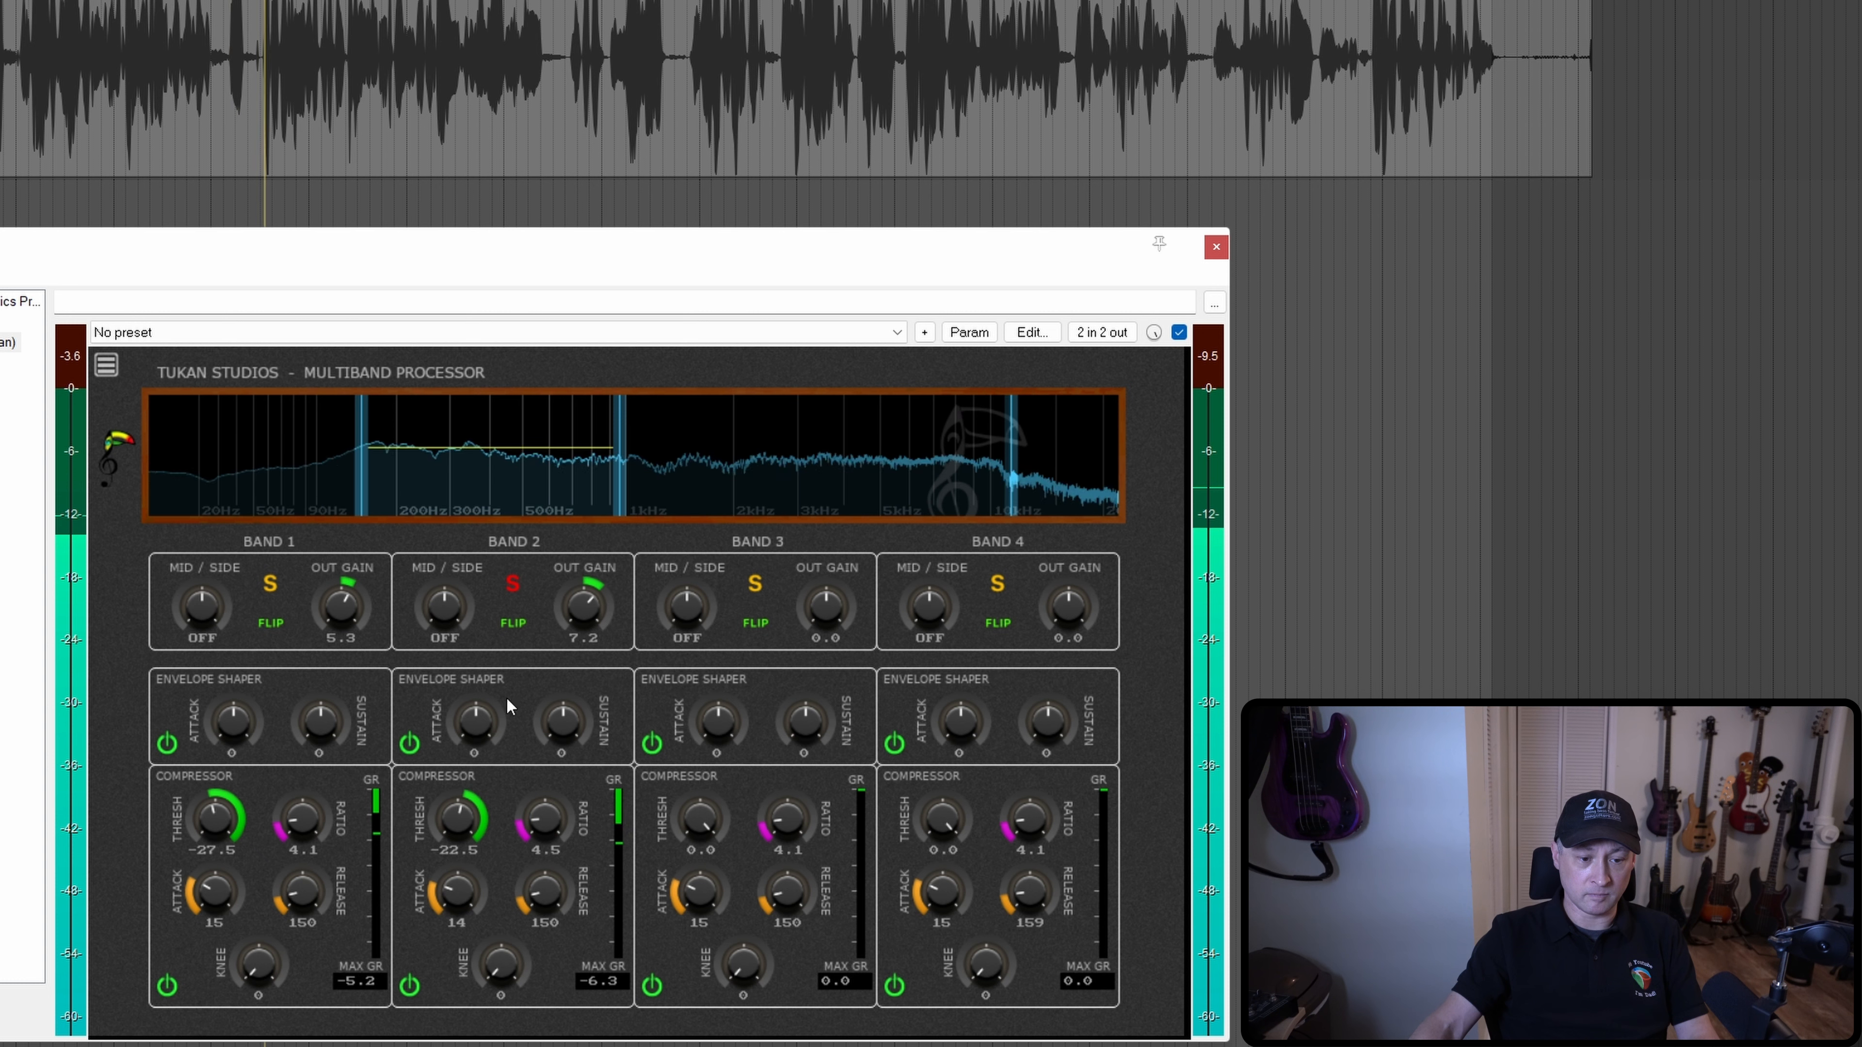
left_click(409, 986)
left_click(410, 986)
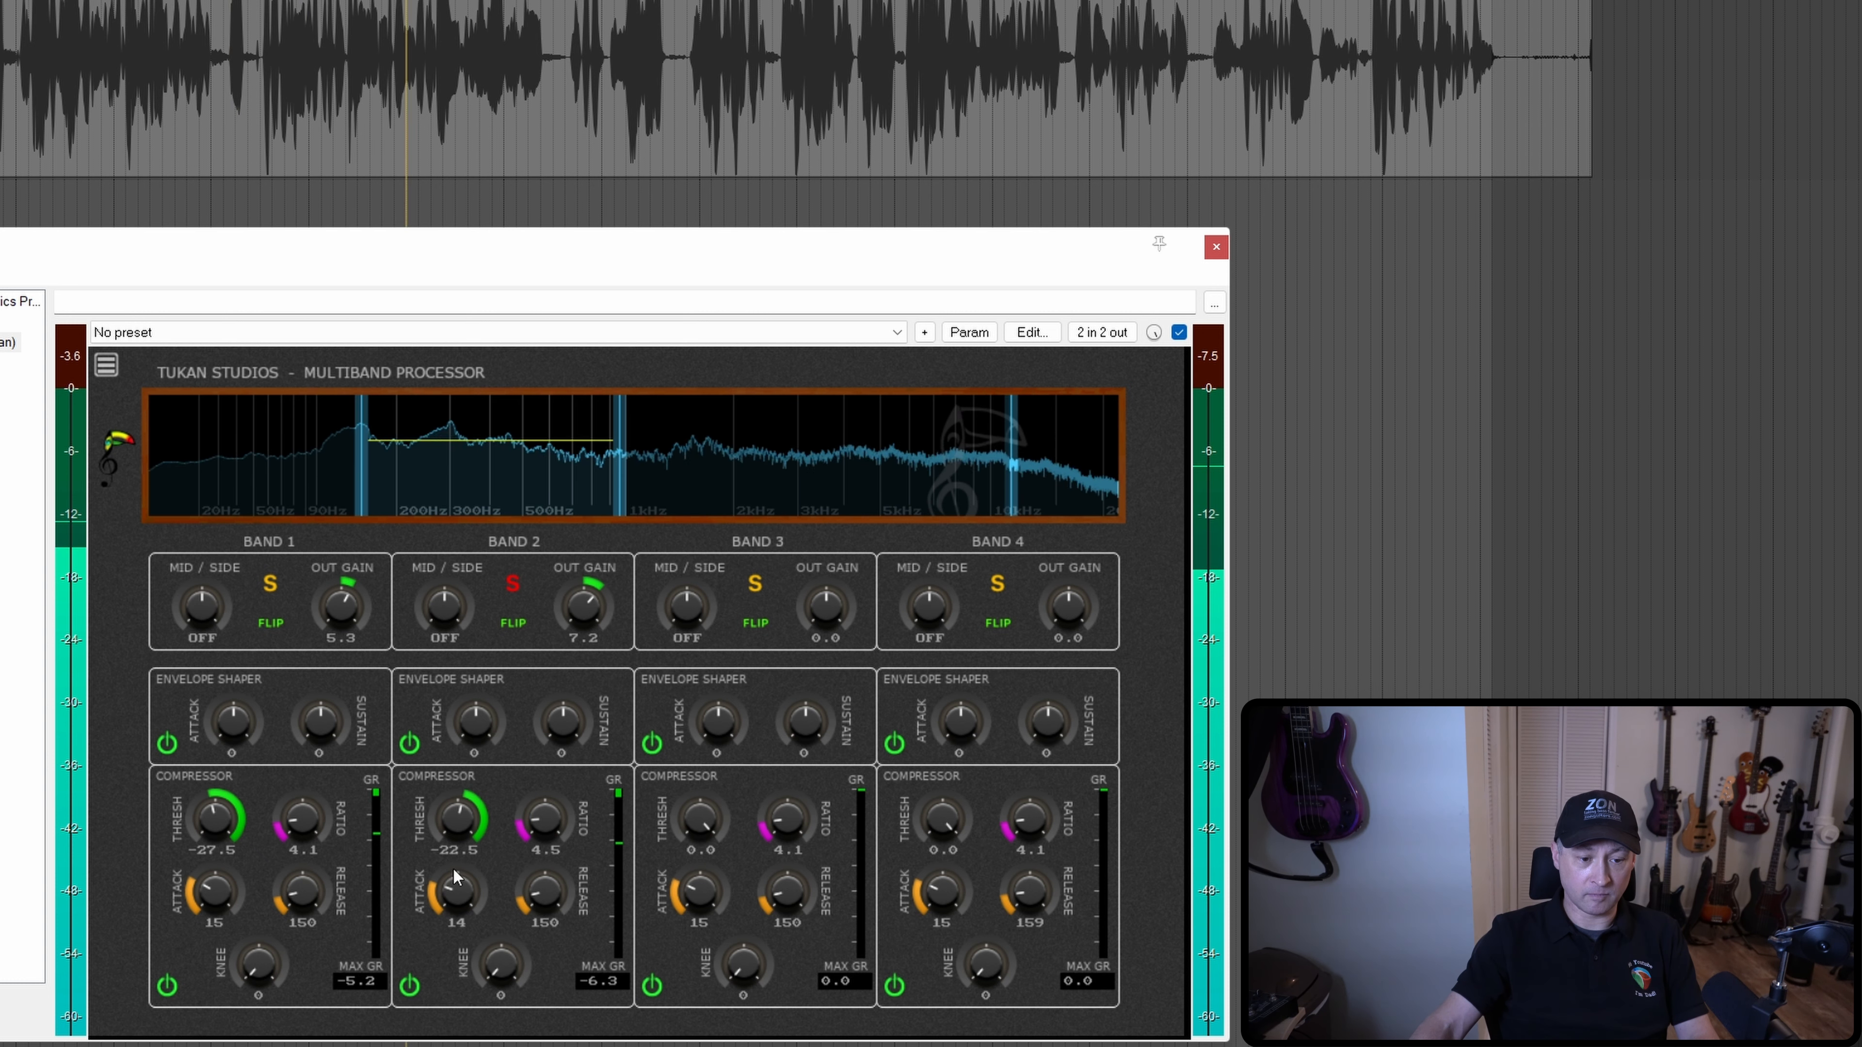
Step: Solo band 3 instead of band 2, and set its compressor threshold to -24.5 and output gain to 7.7
left_click(512, 583)
left_click(754, 584)
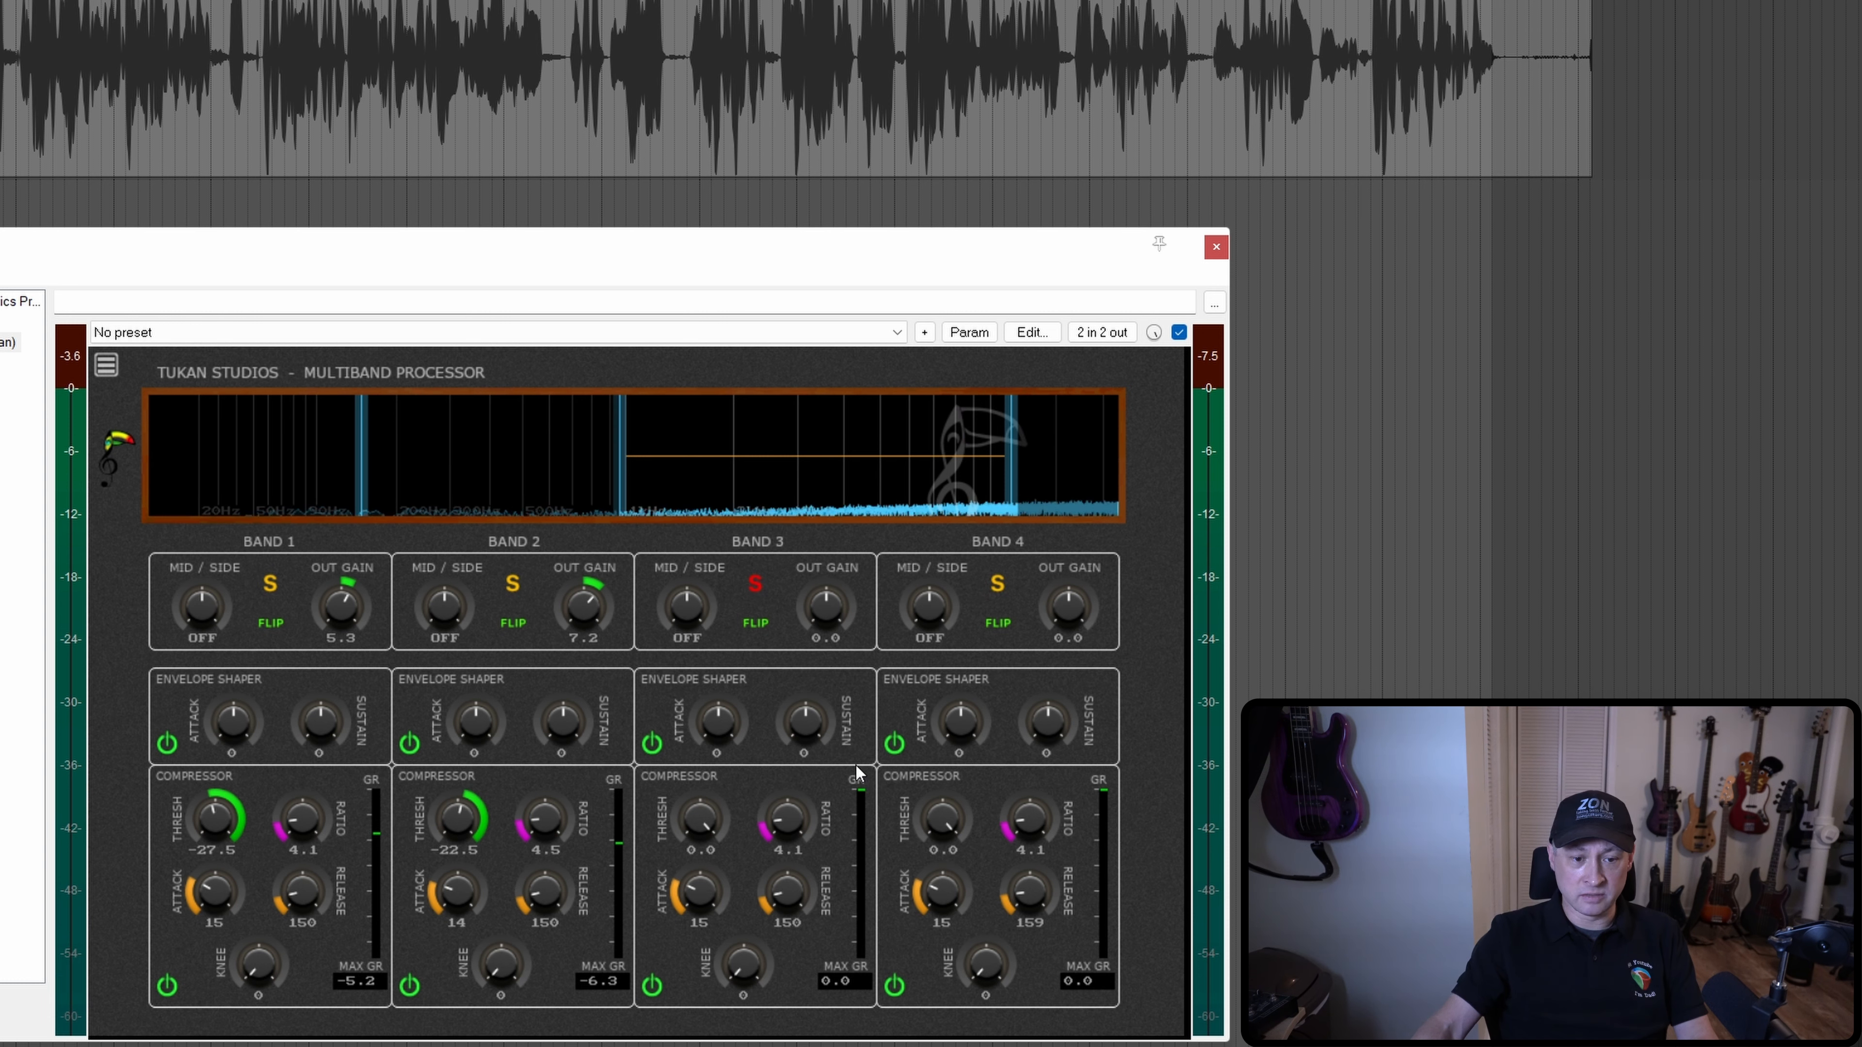
left_click_drag(698, 817, 696, 864)
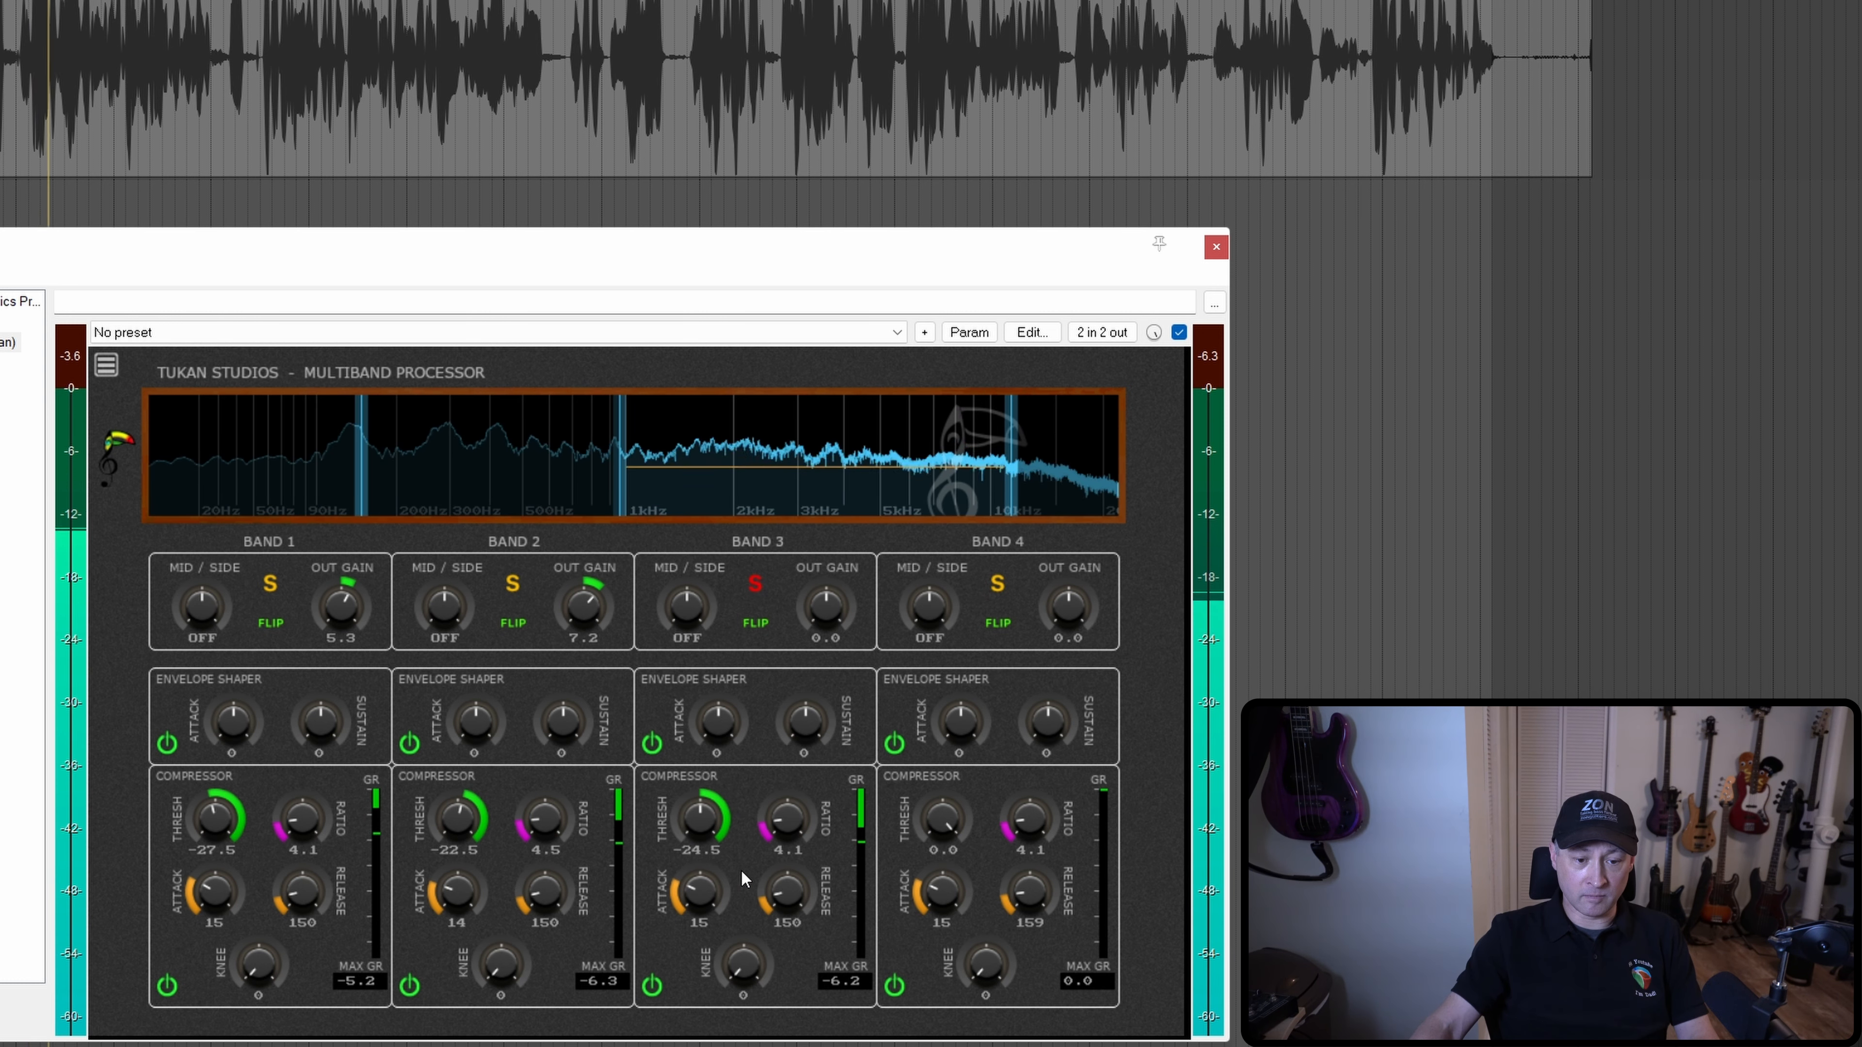
left_click_drag(826, 610, 832, 596)
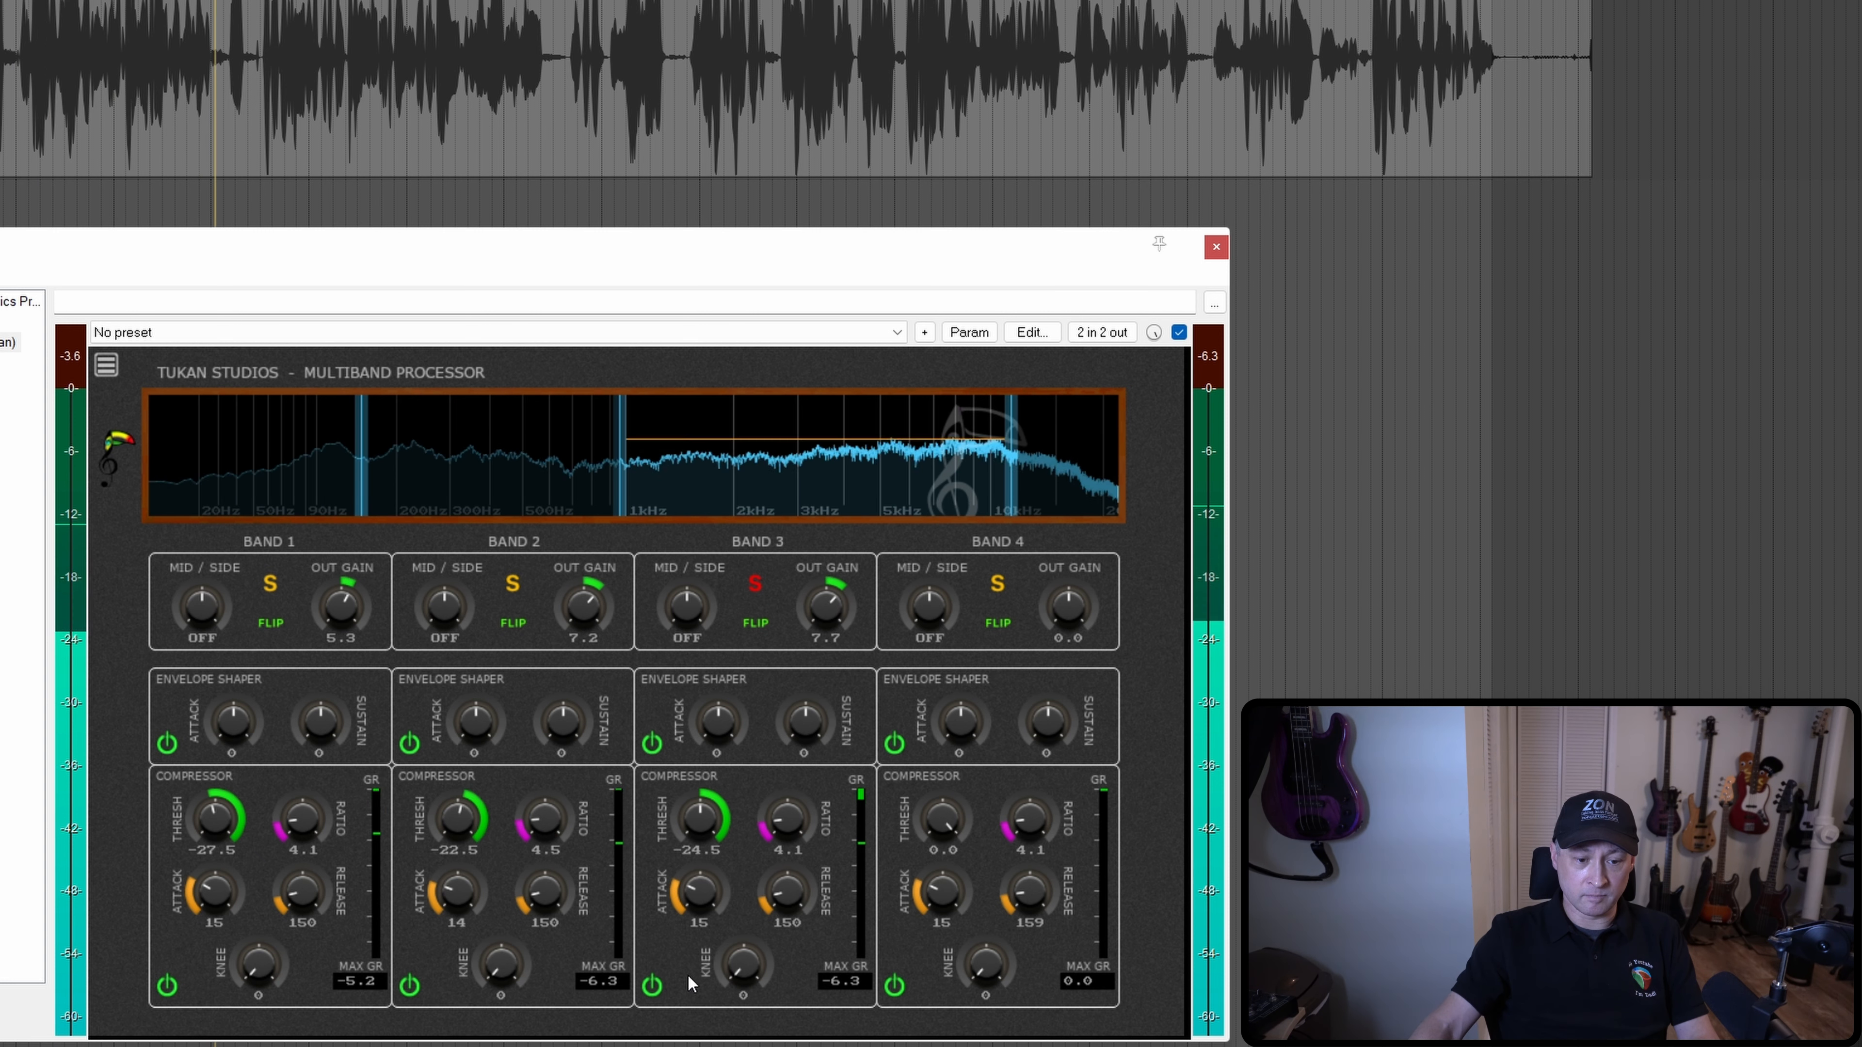
Step: Compare band 3 with its compressor off and on, and raise its output gain to 8.2
left_click(654, 984)
left_click(654, 985)
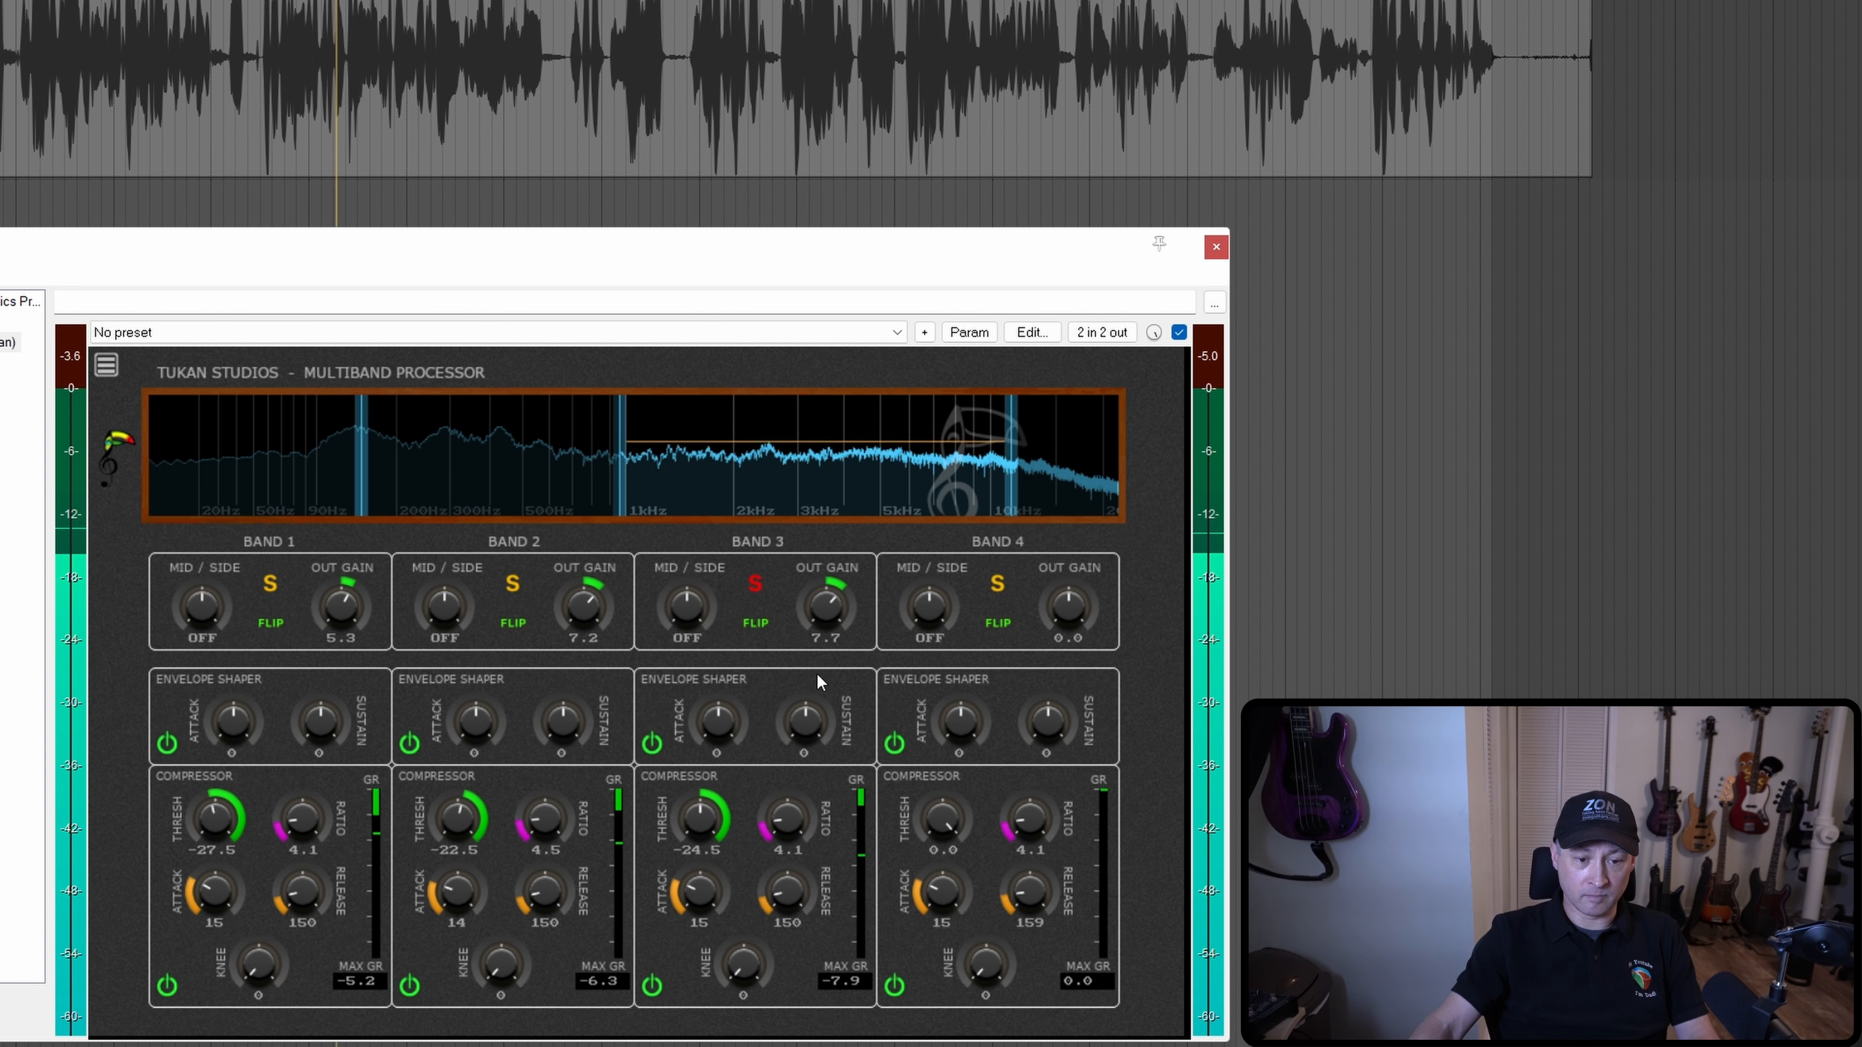
left_click_drag(834, 621, 832, 612)
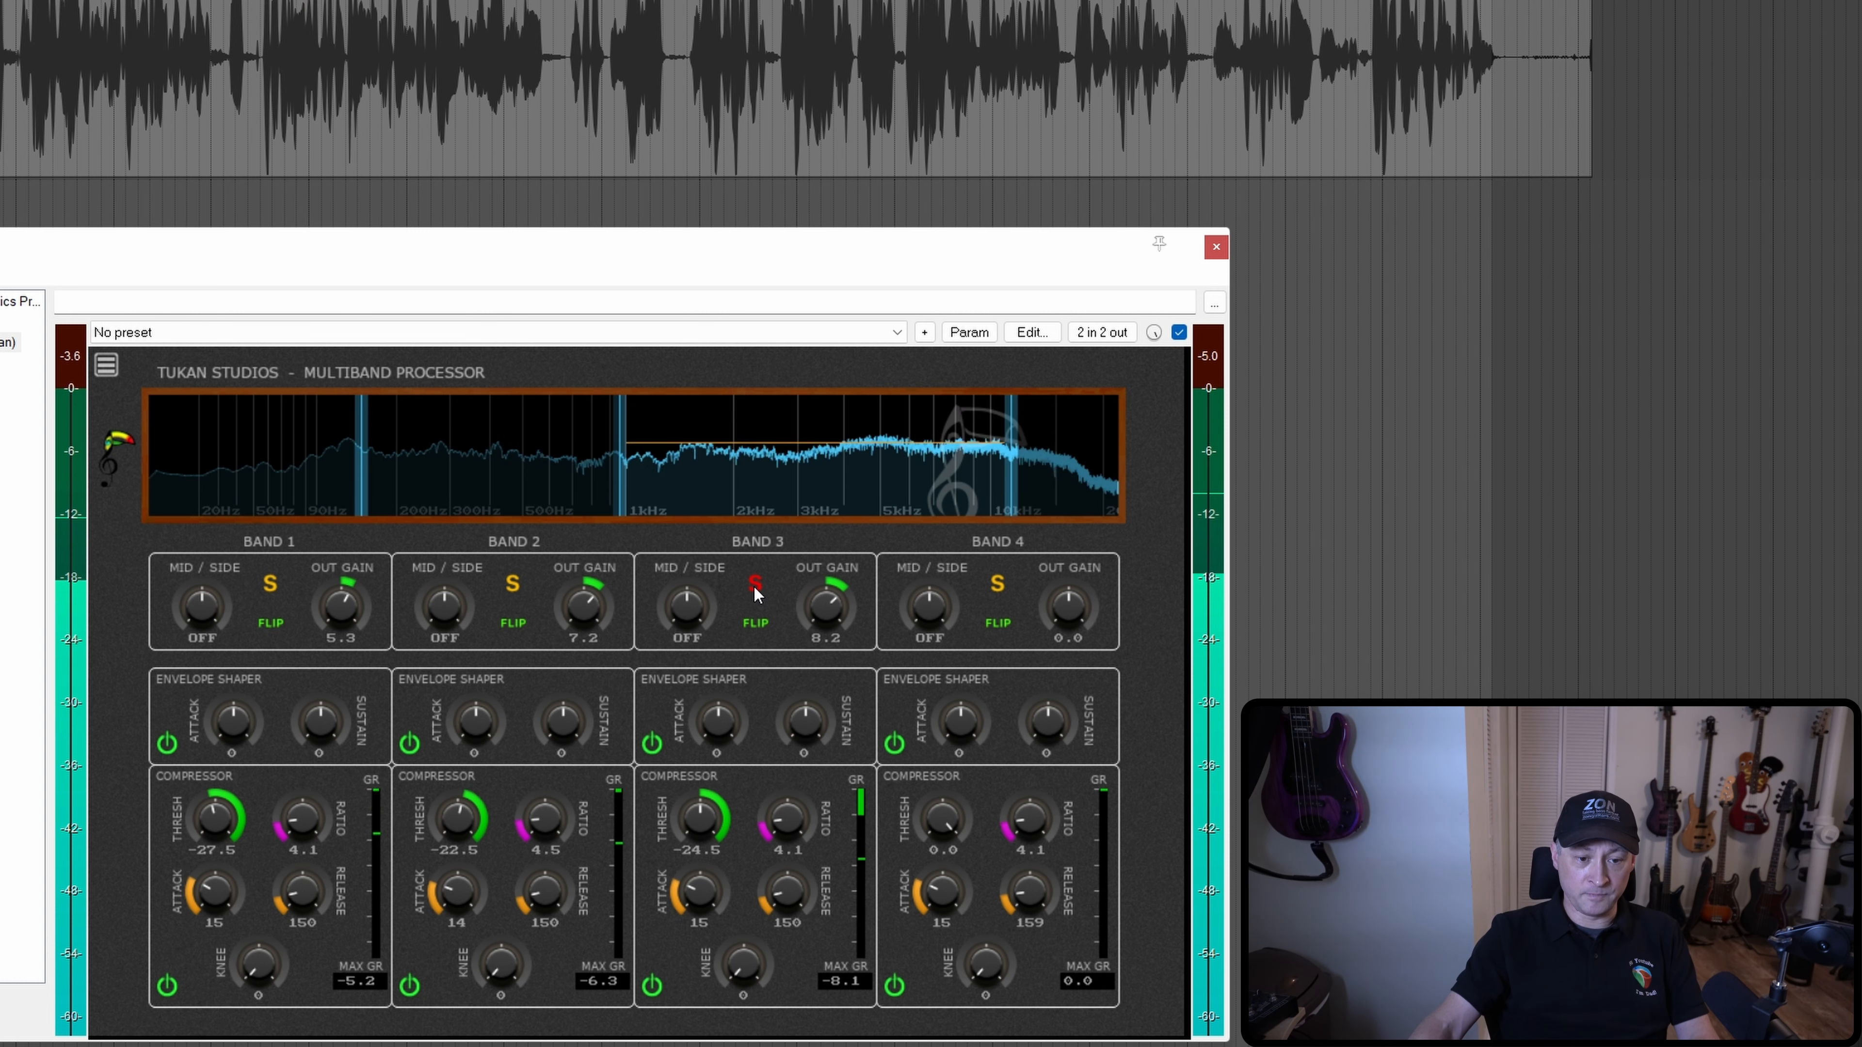
Step: Solo band 4 instead of band 3, and set its compressor threshold to -37.5 and output gain to 6.2
left_click(998, 585)
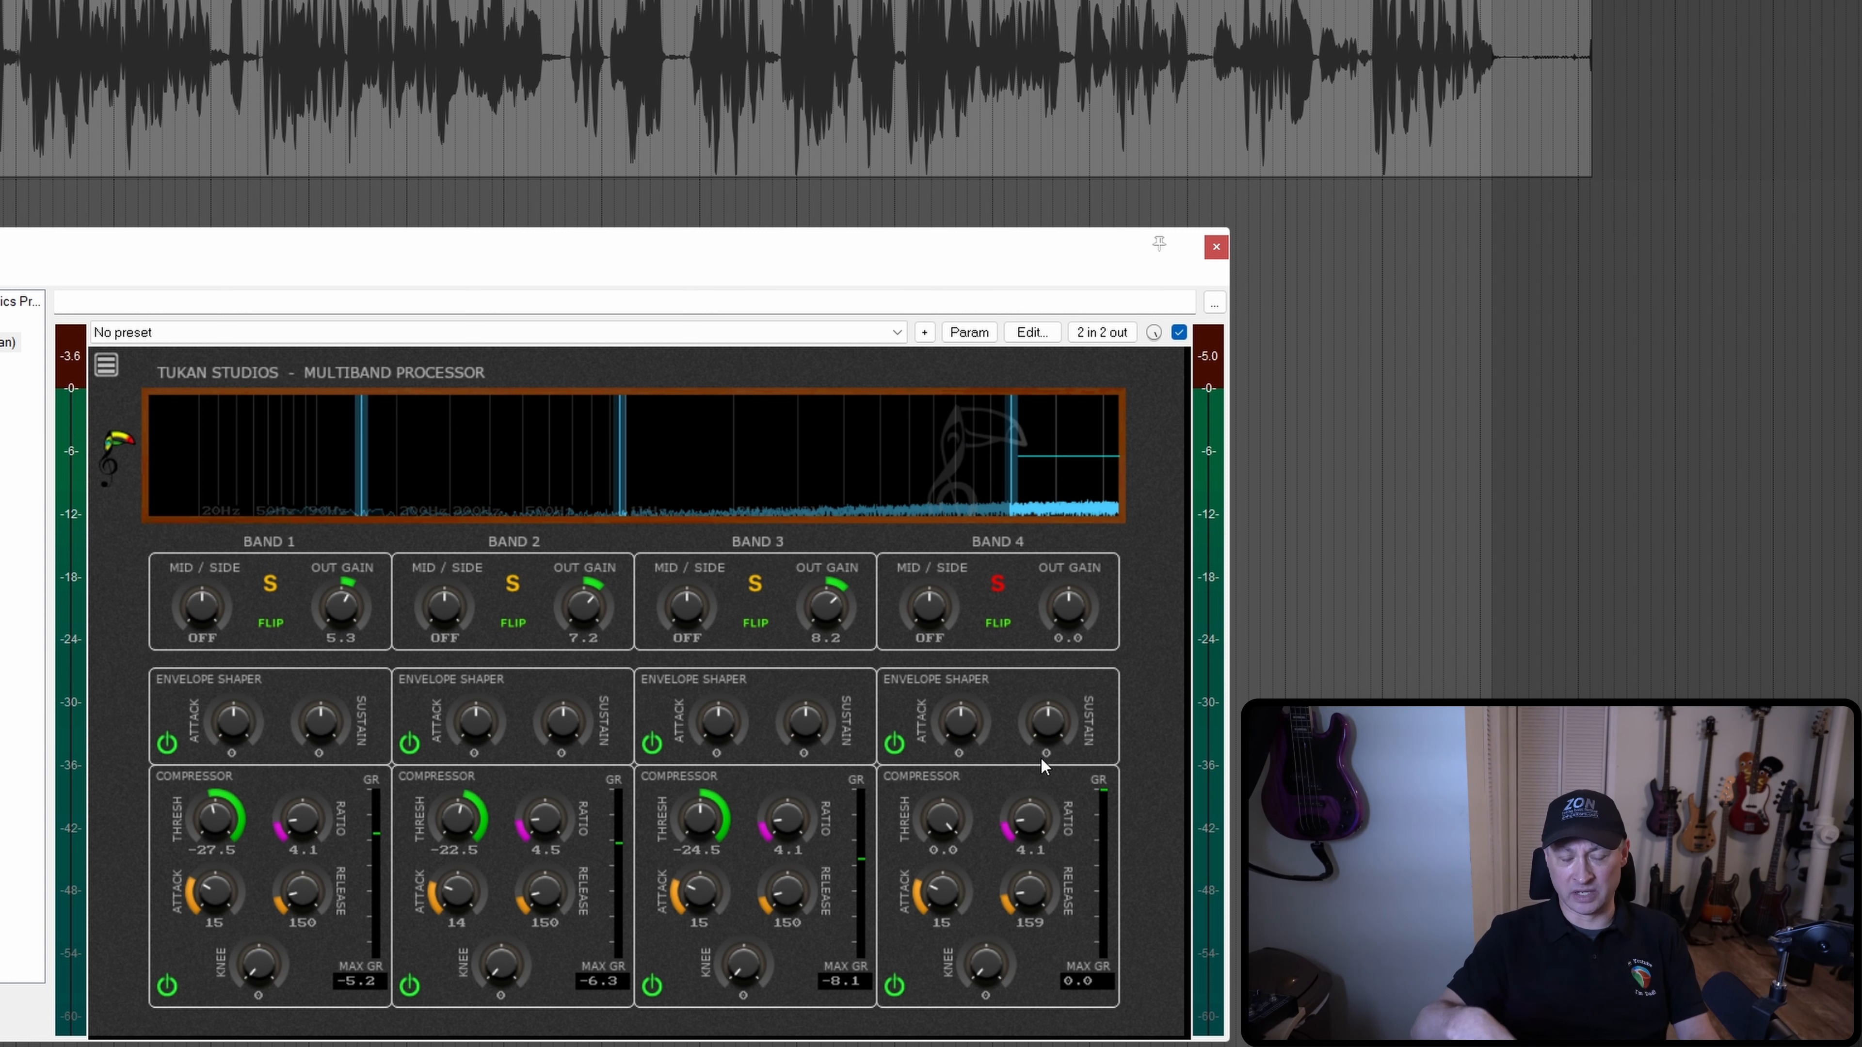
left_click_drag(950, 811, 953, 893)
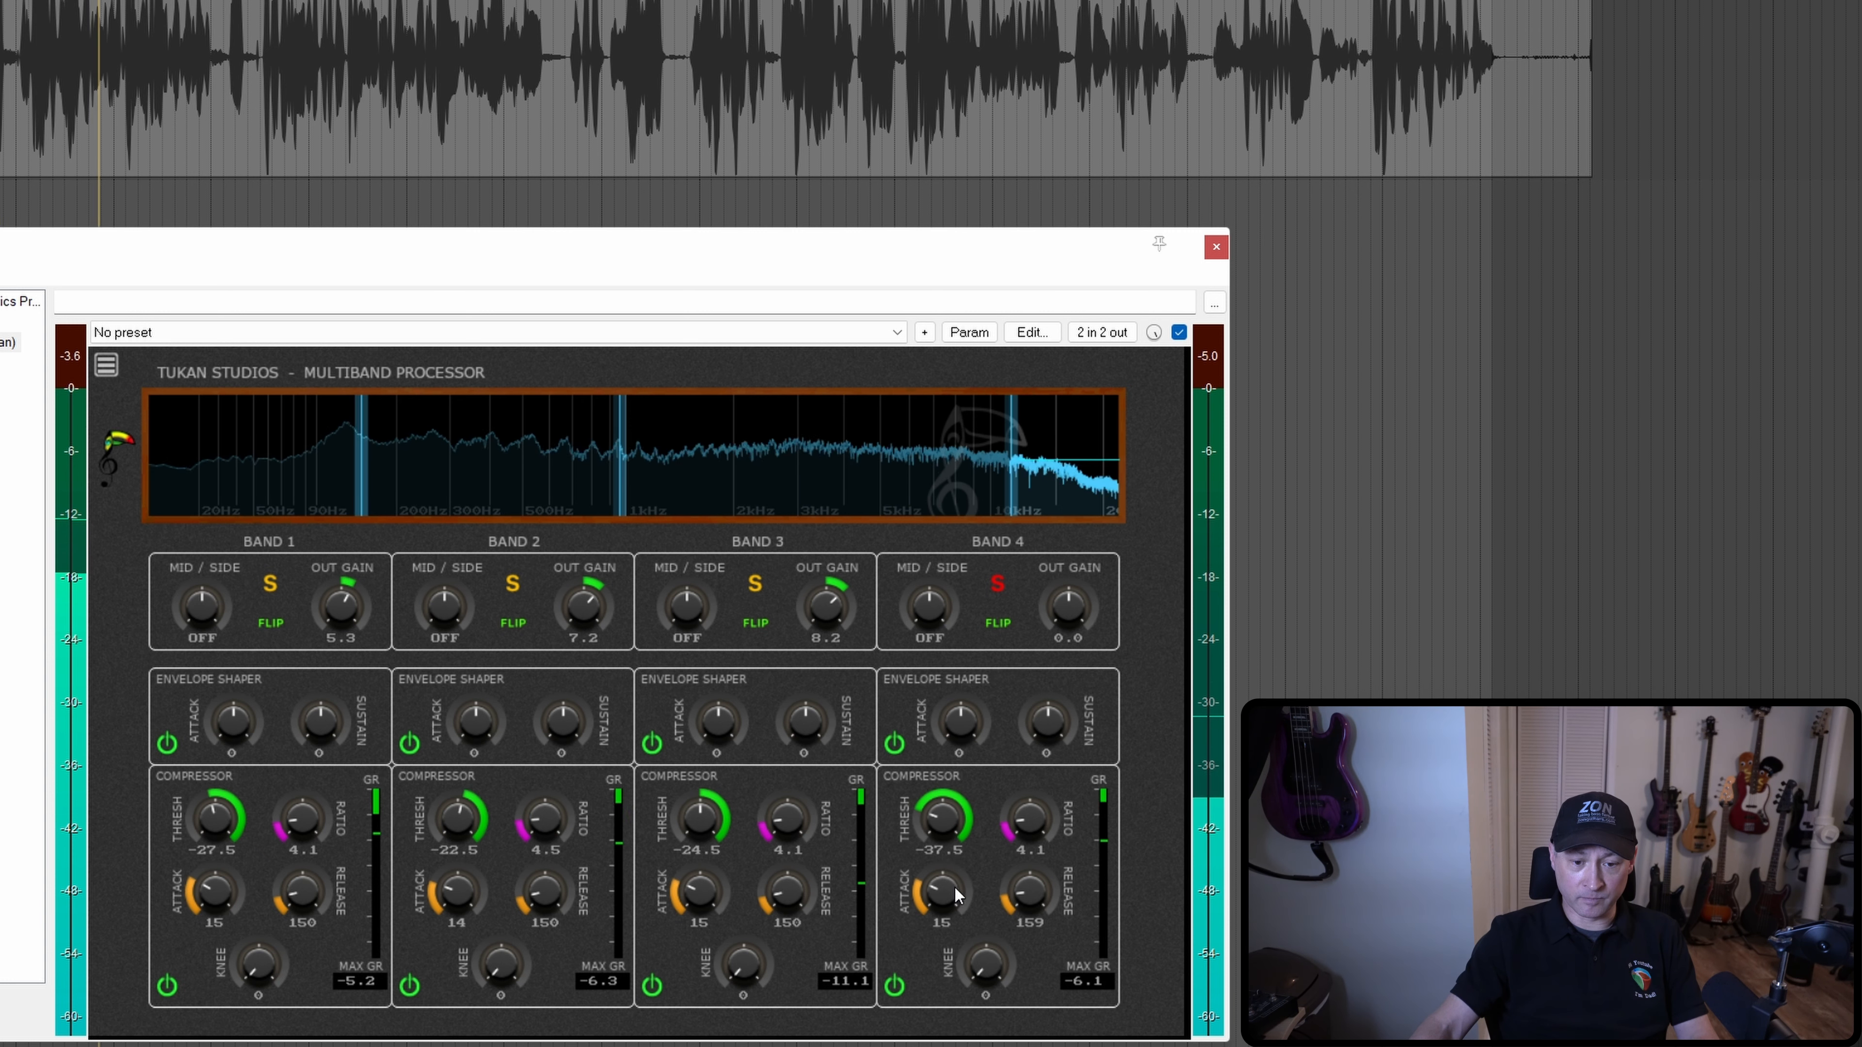
left_click_drag(1073, 623, 1070, 605)
Step: Compare the soloed band 4 with its compressor off and on, leave the compressor off, stop playback and unsolo the band
left_click(894, 985)
left_click(897, 983)
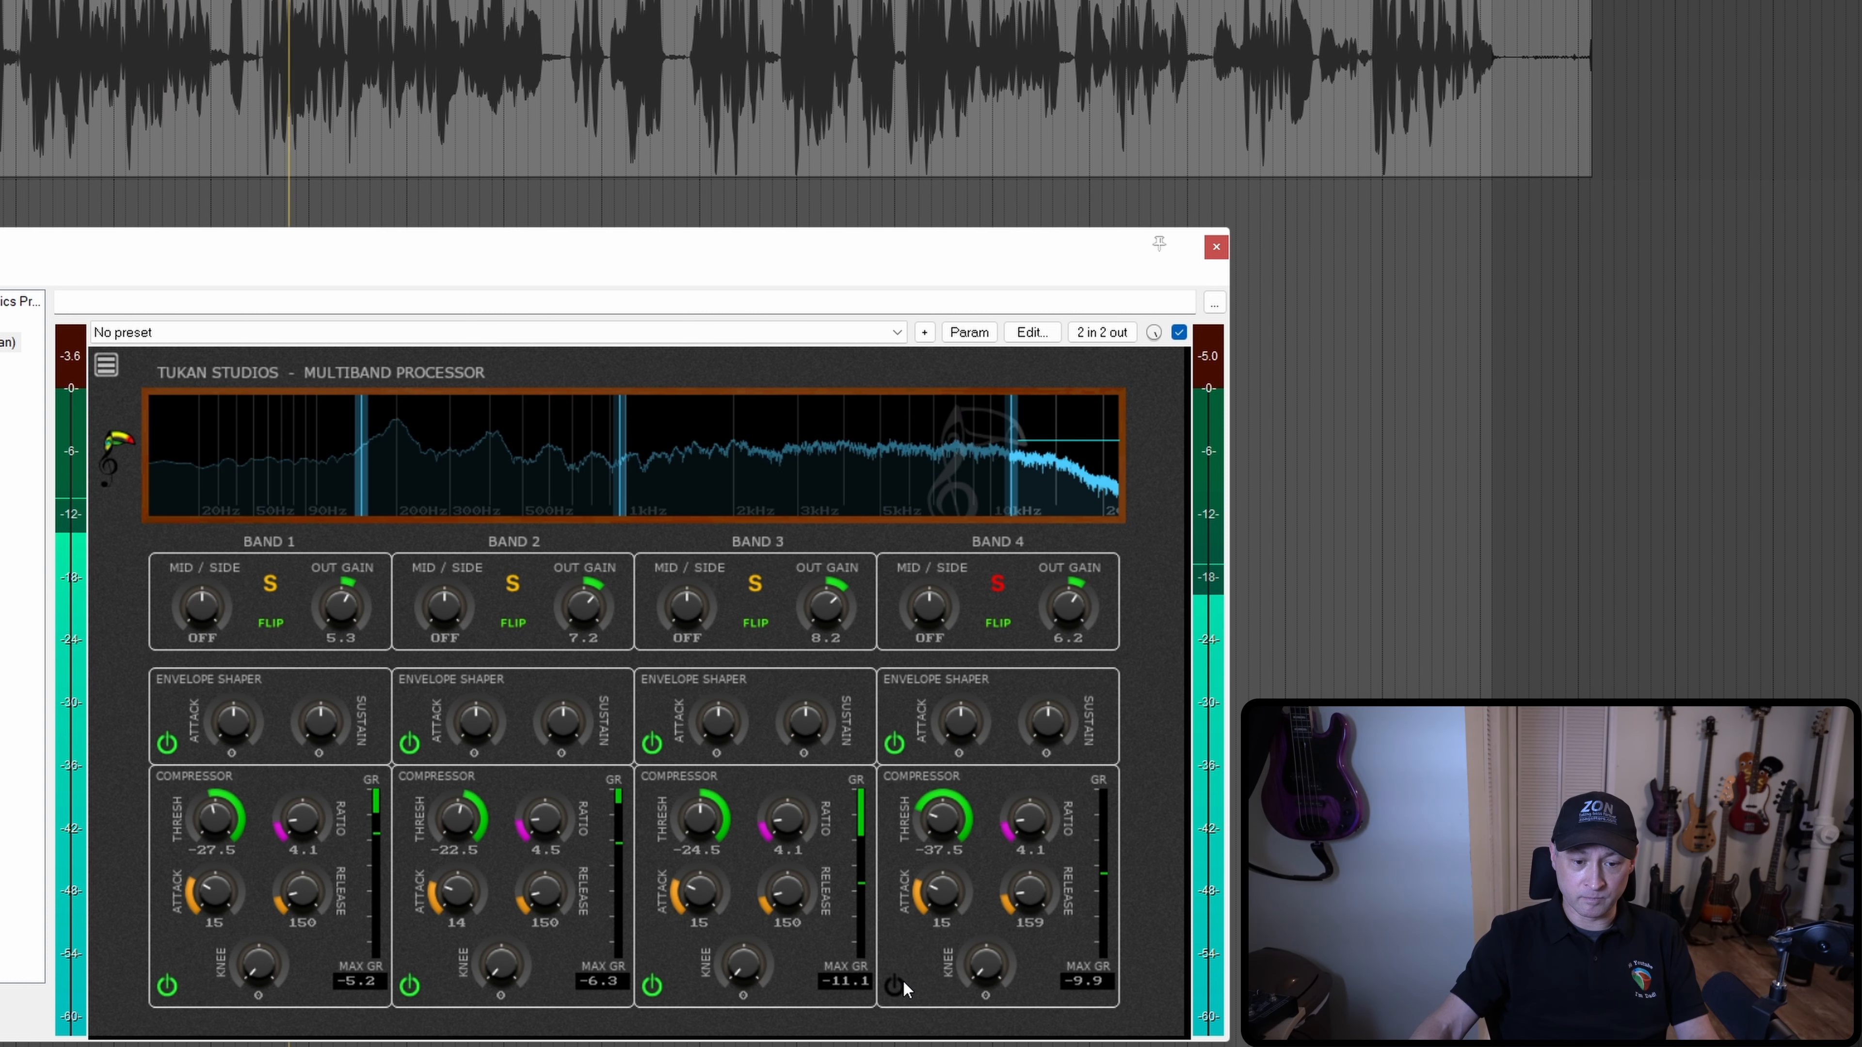
left_click(899, 985)
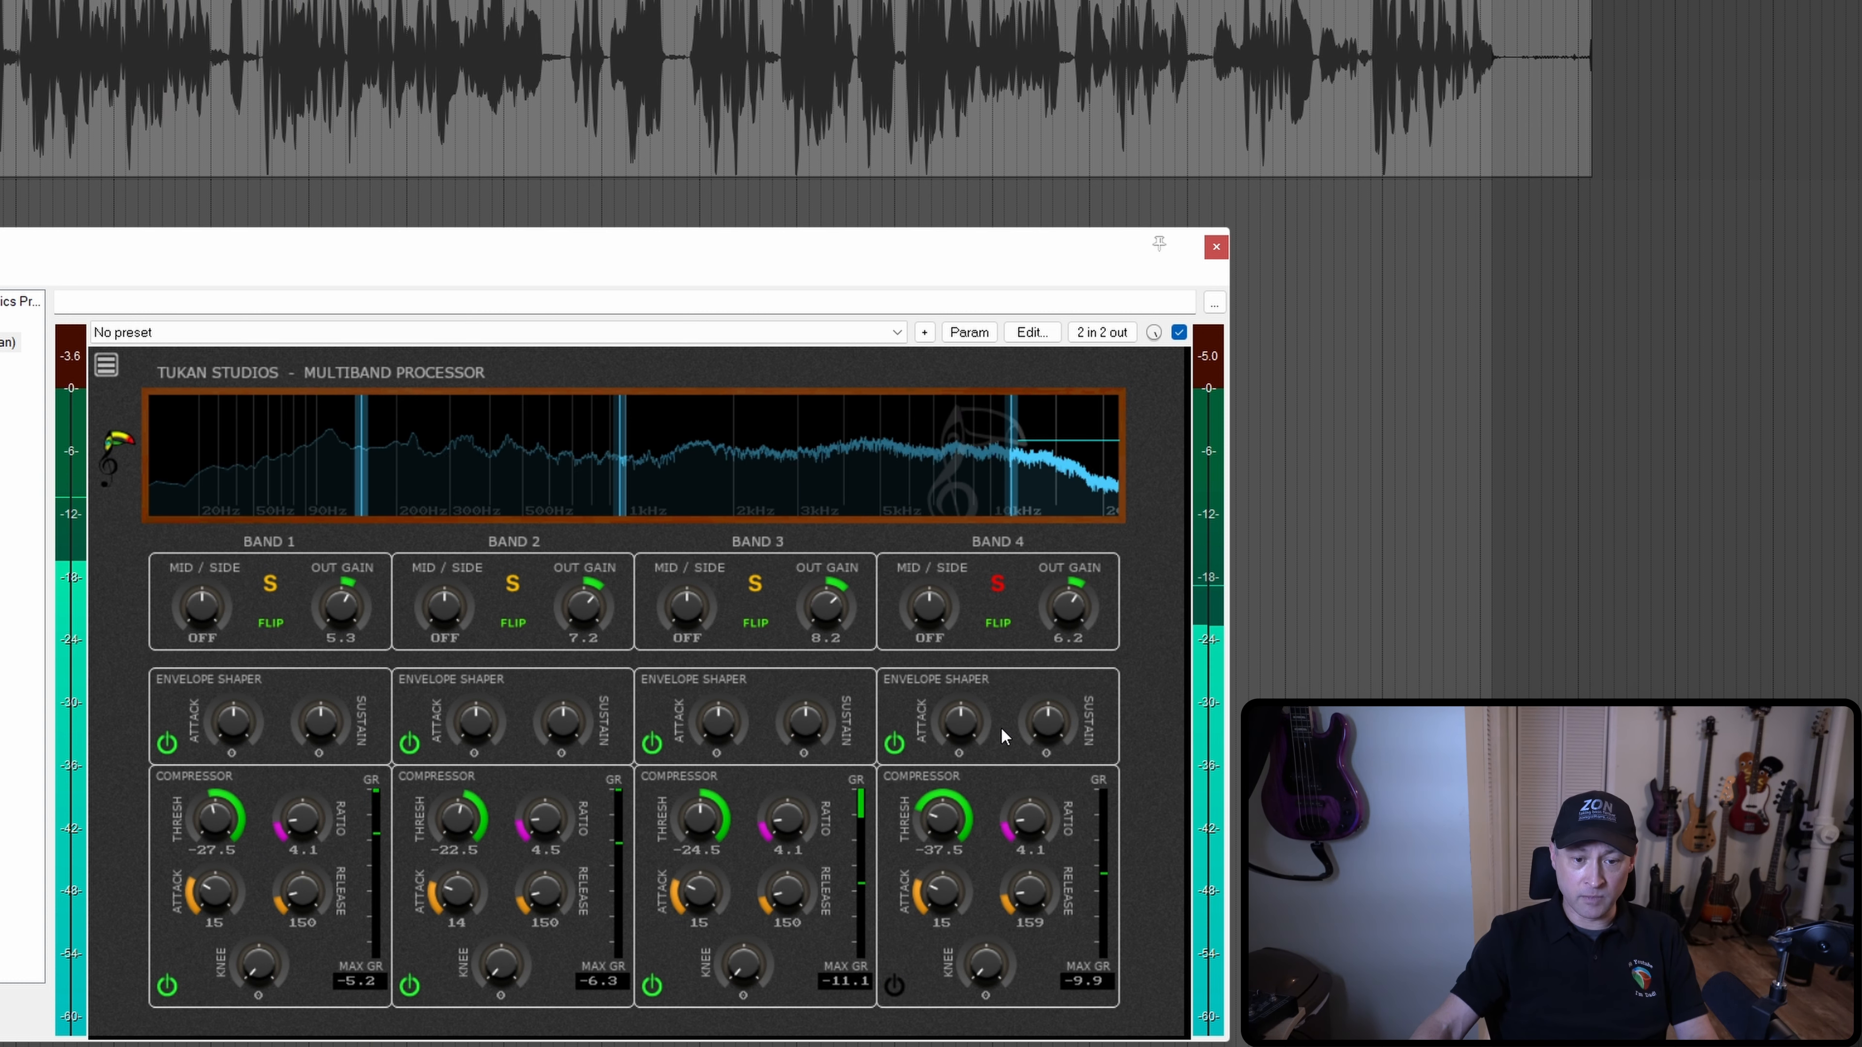
key("space")
left_click(998, 586)
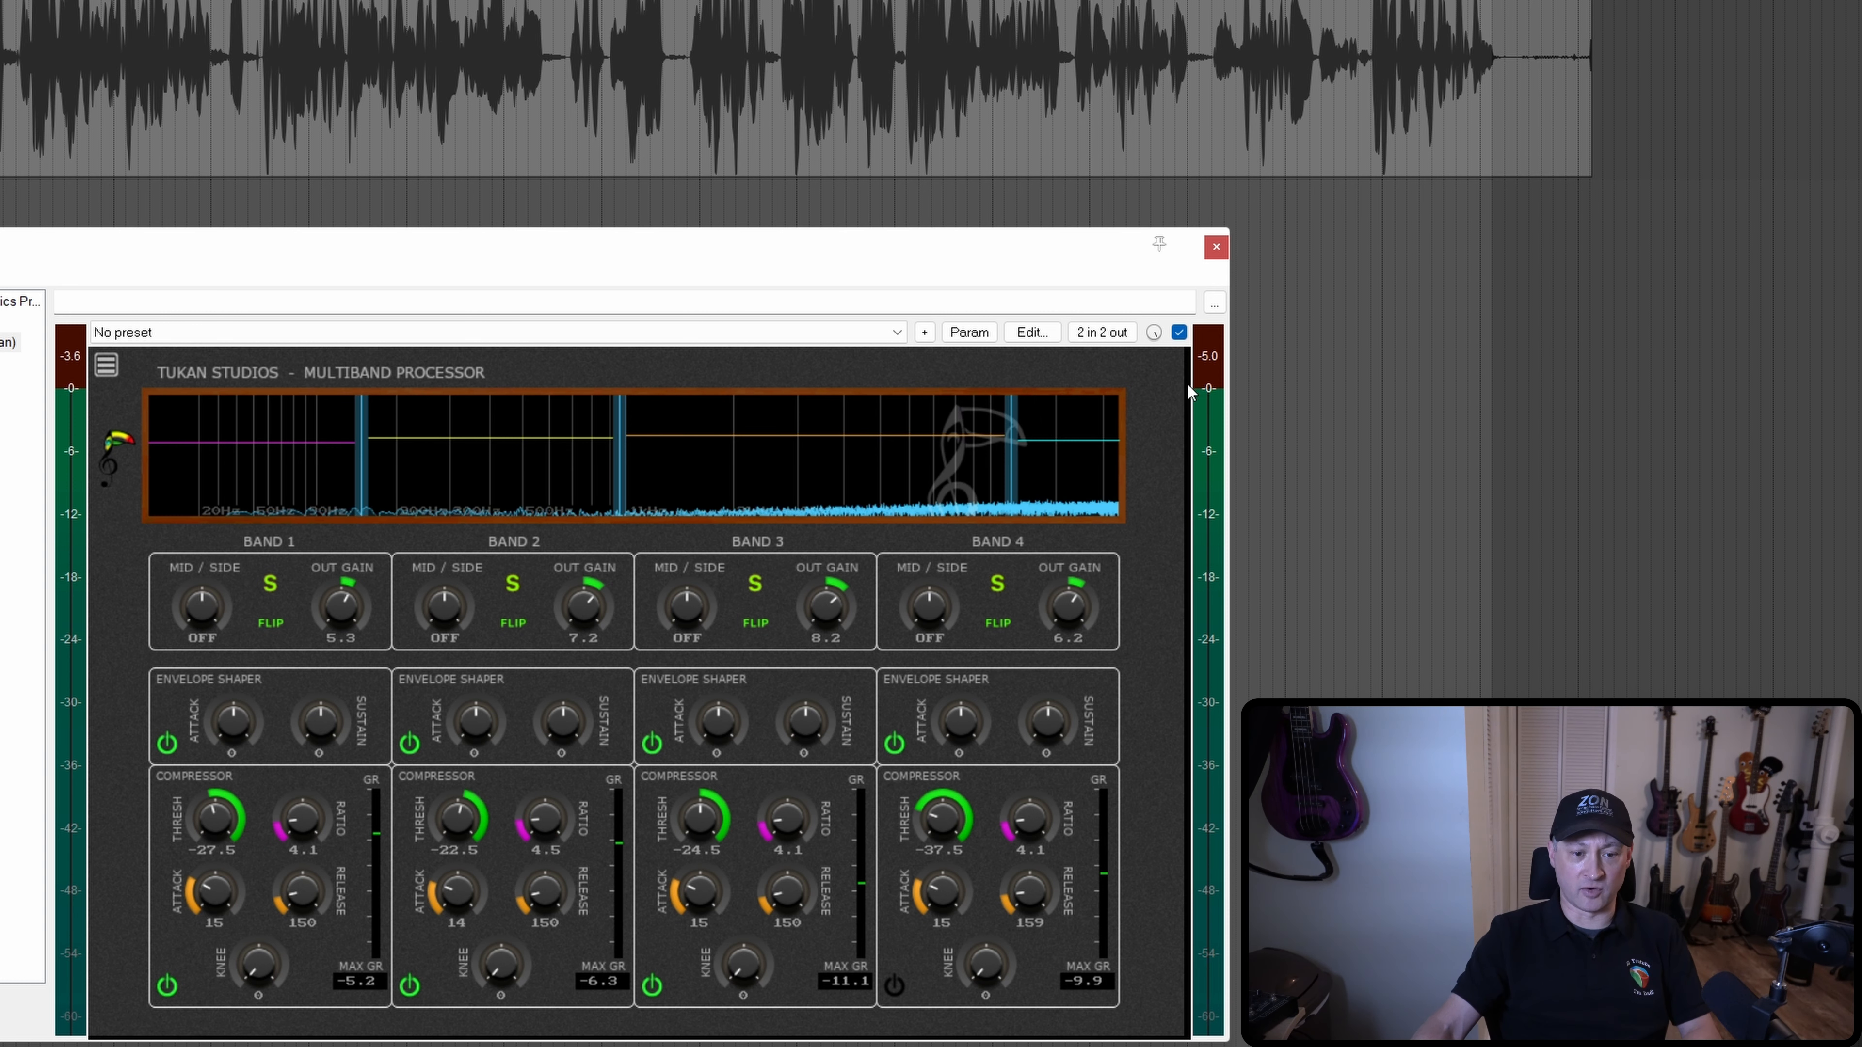
Step: Play all four bands together and compare the voice with the multiband processor bypassed and active
key("space")
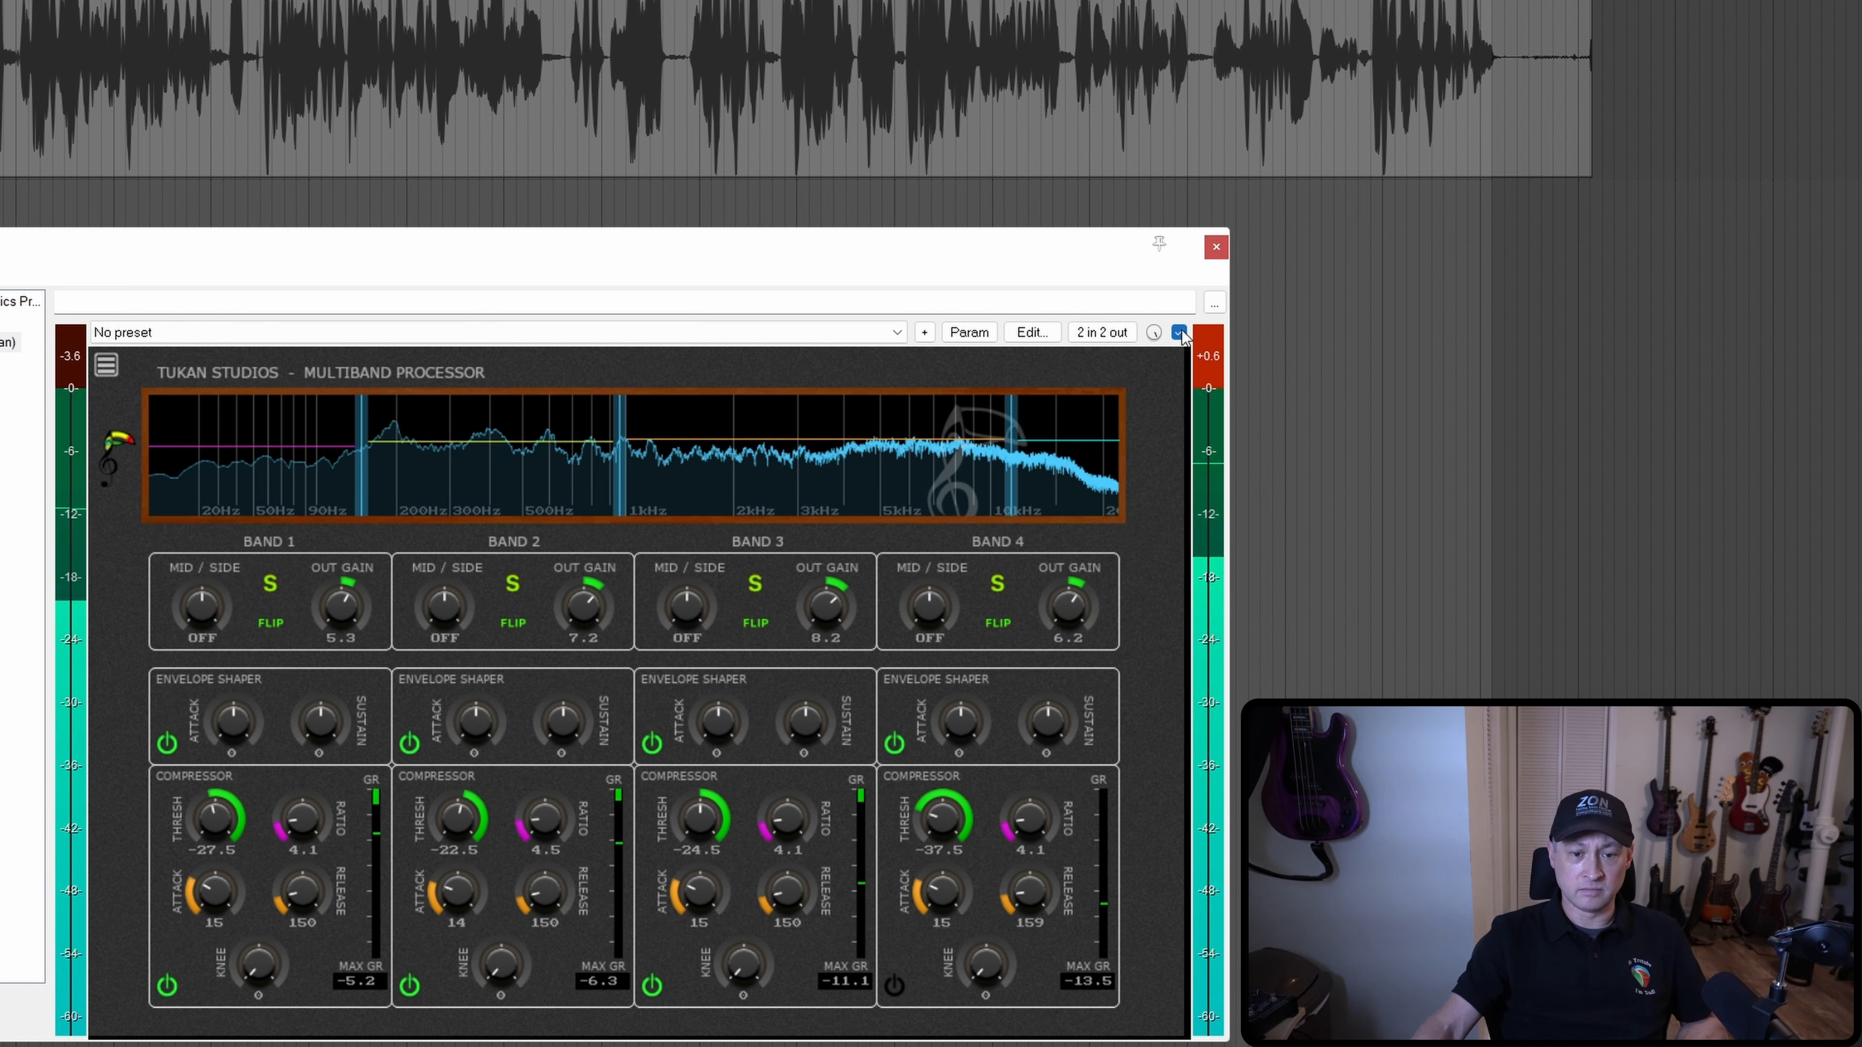
left_click(1180, 332)
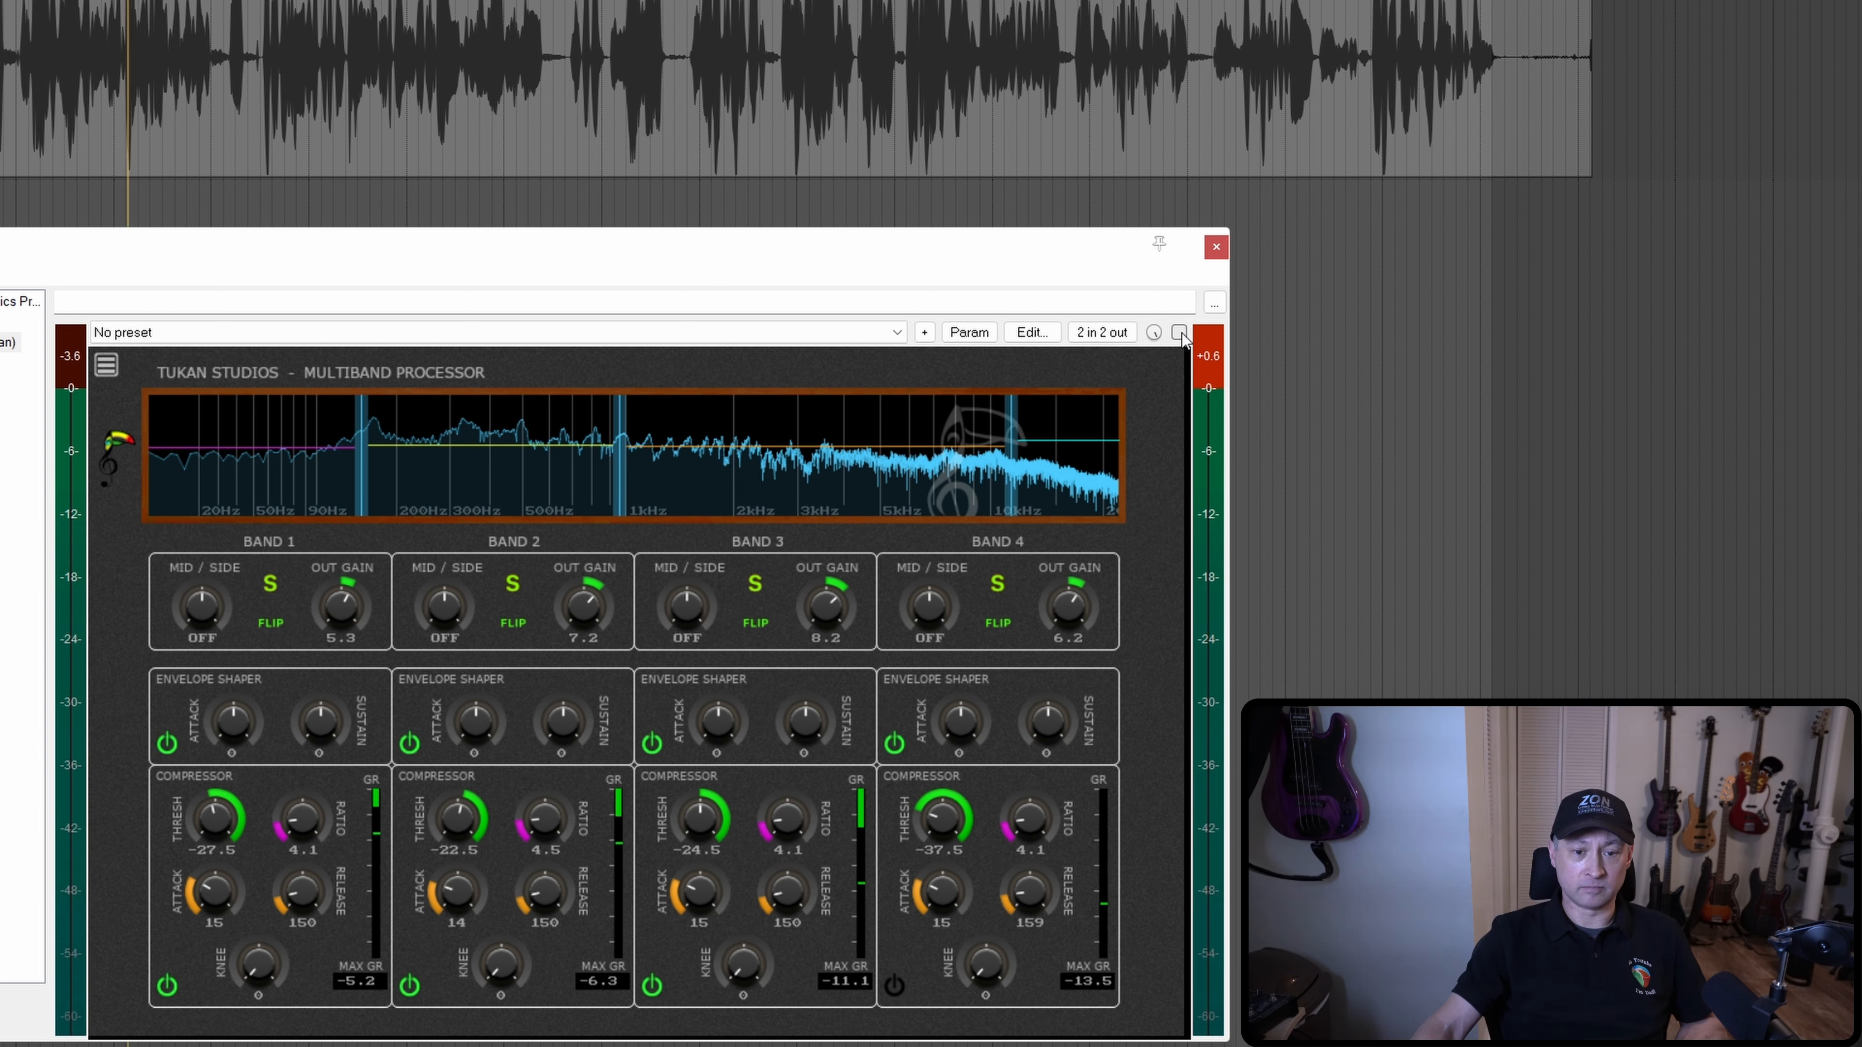
left_click(1180, 332)
left_click(1180, 332)
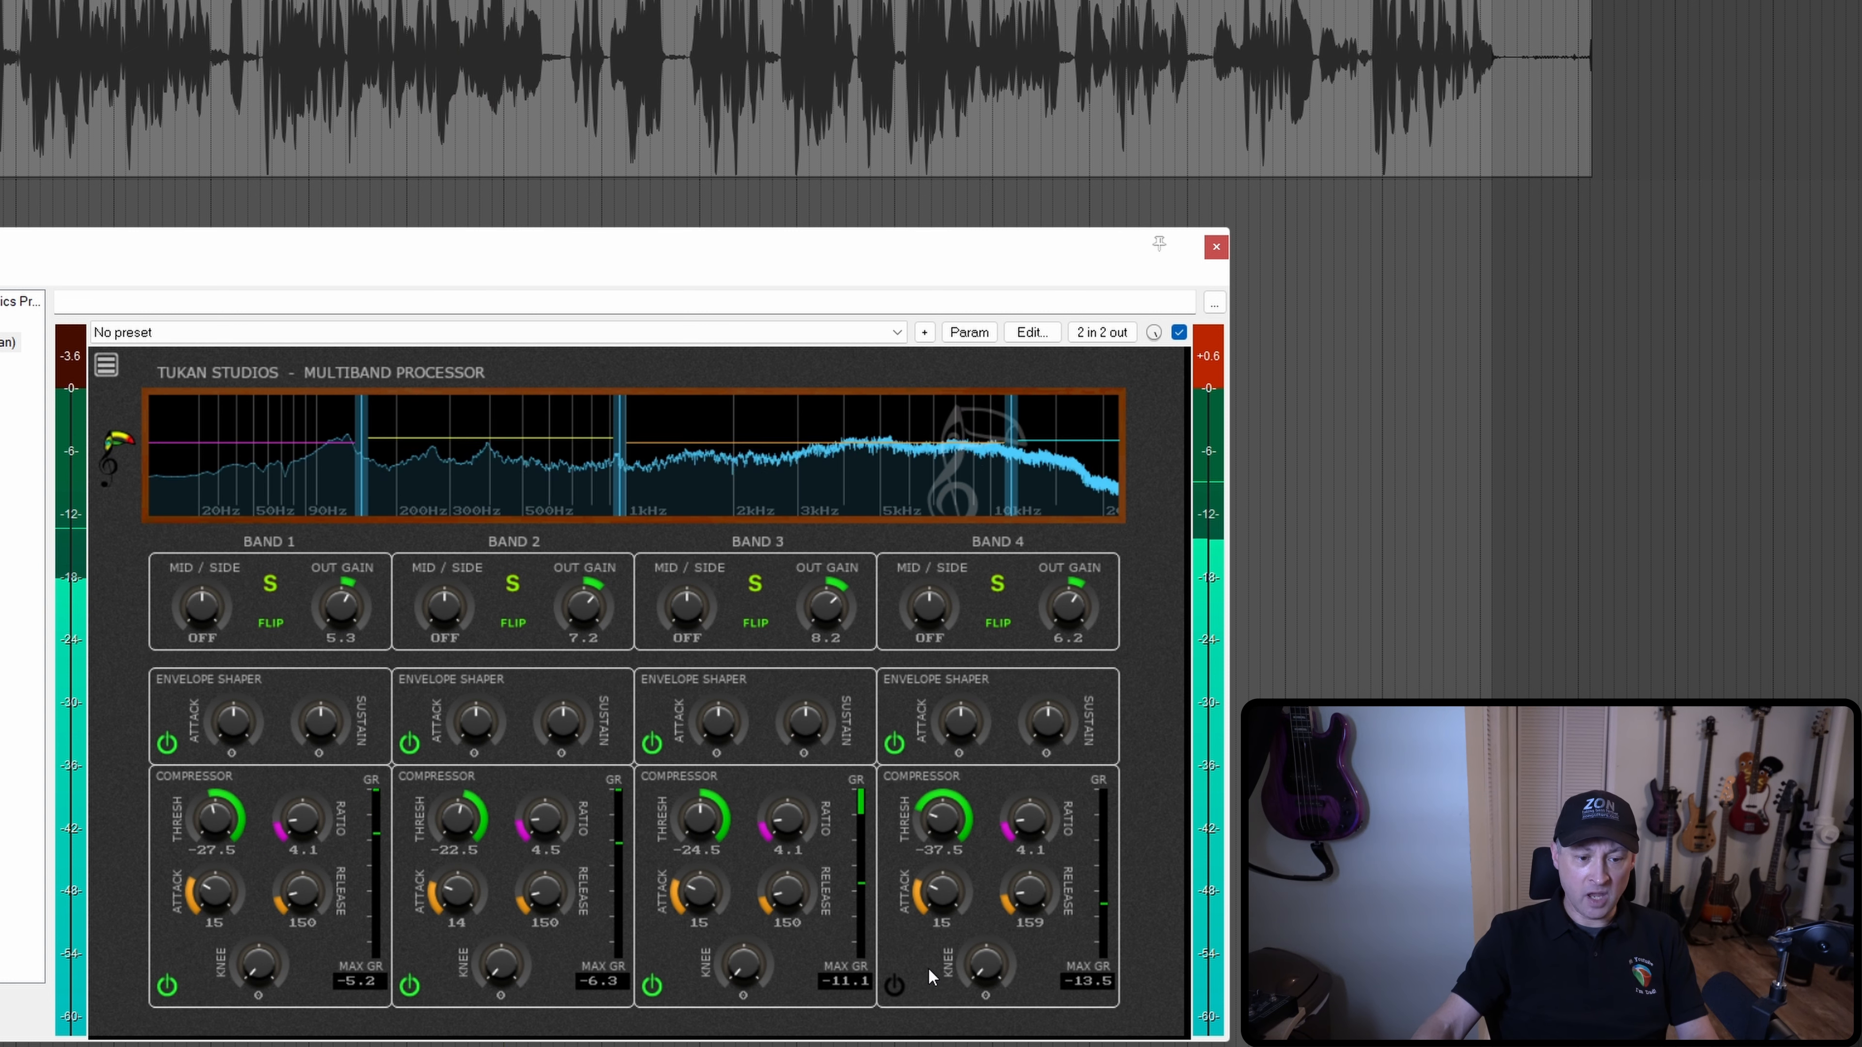
left_click(1179, 332)
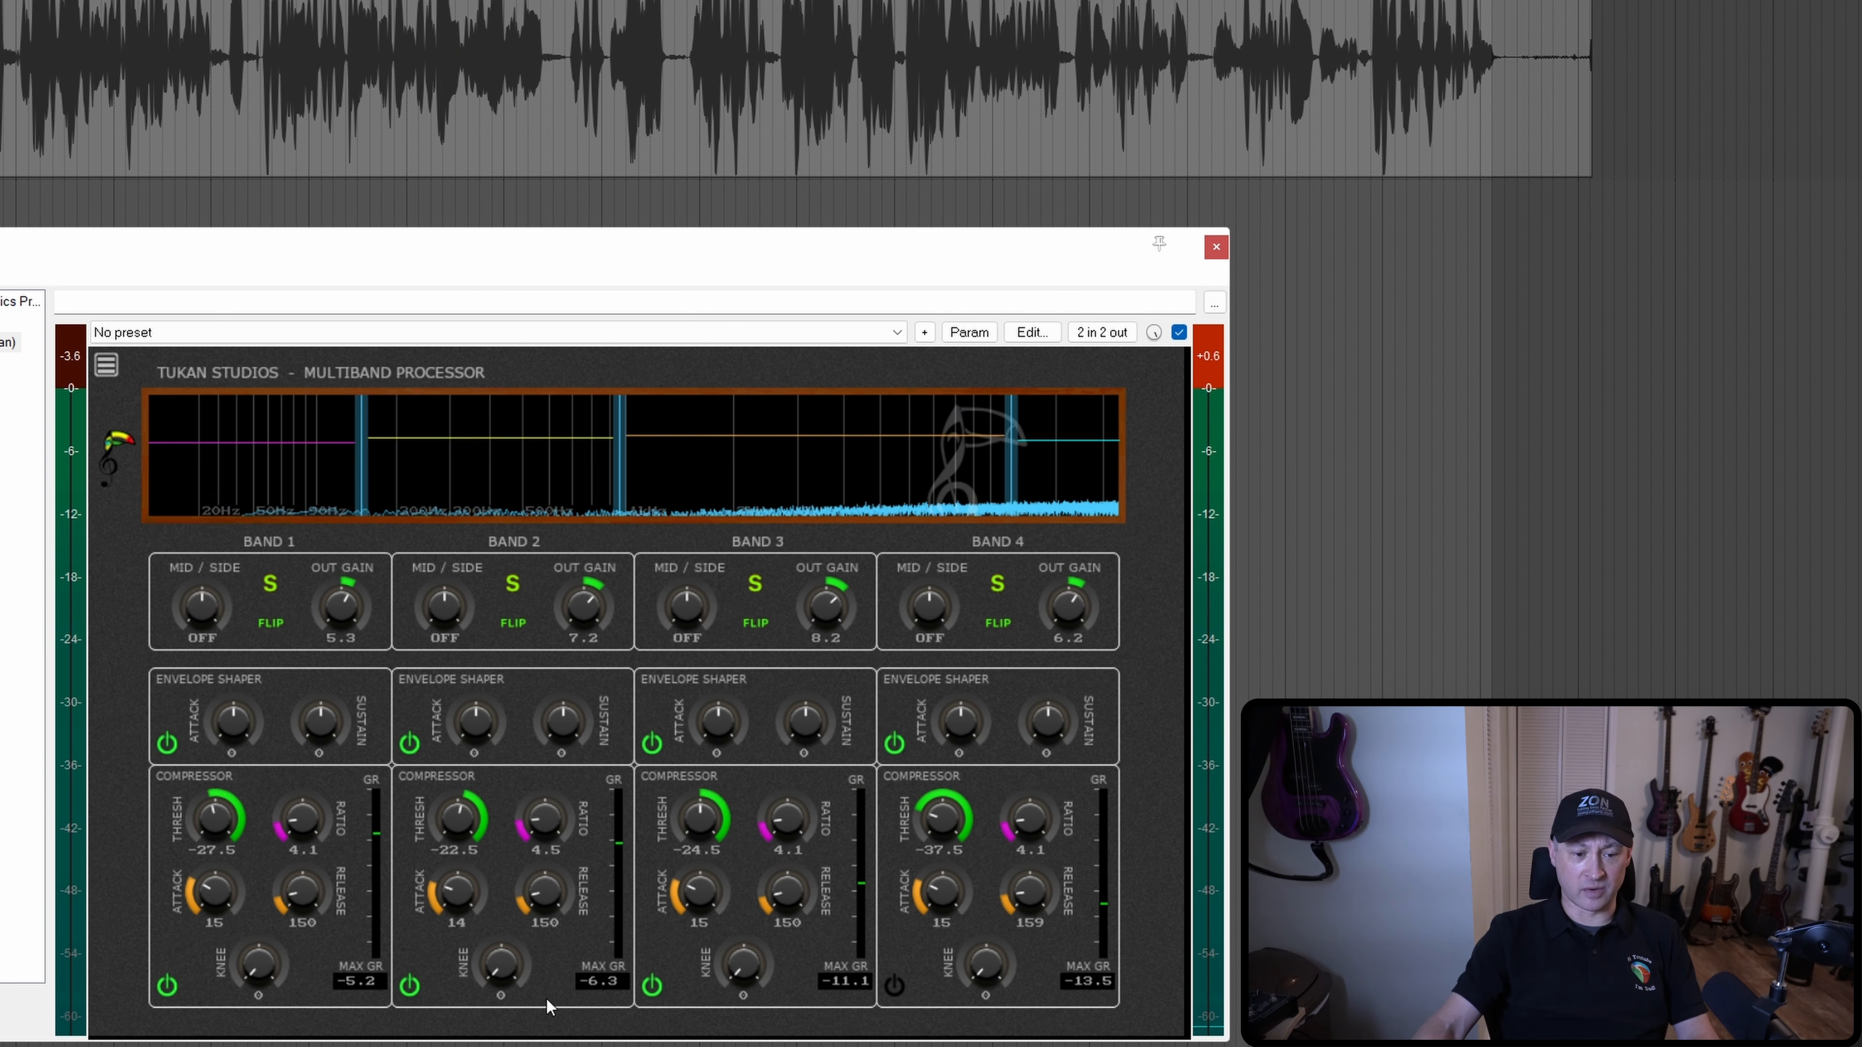
Step: Solo band 2, set its output gain to 5.3 while comparing its compressor off and on, and unsolo it
left_click(512, 587)
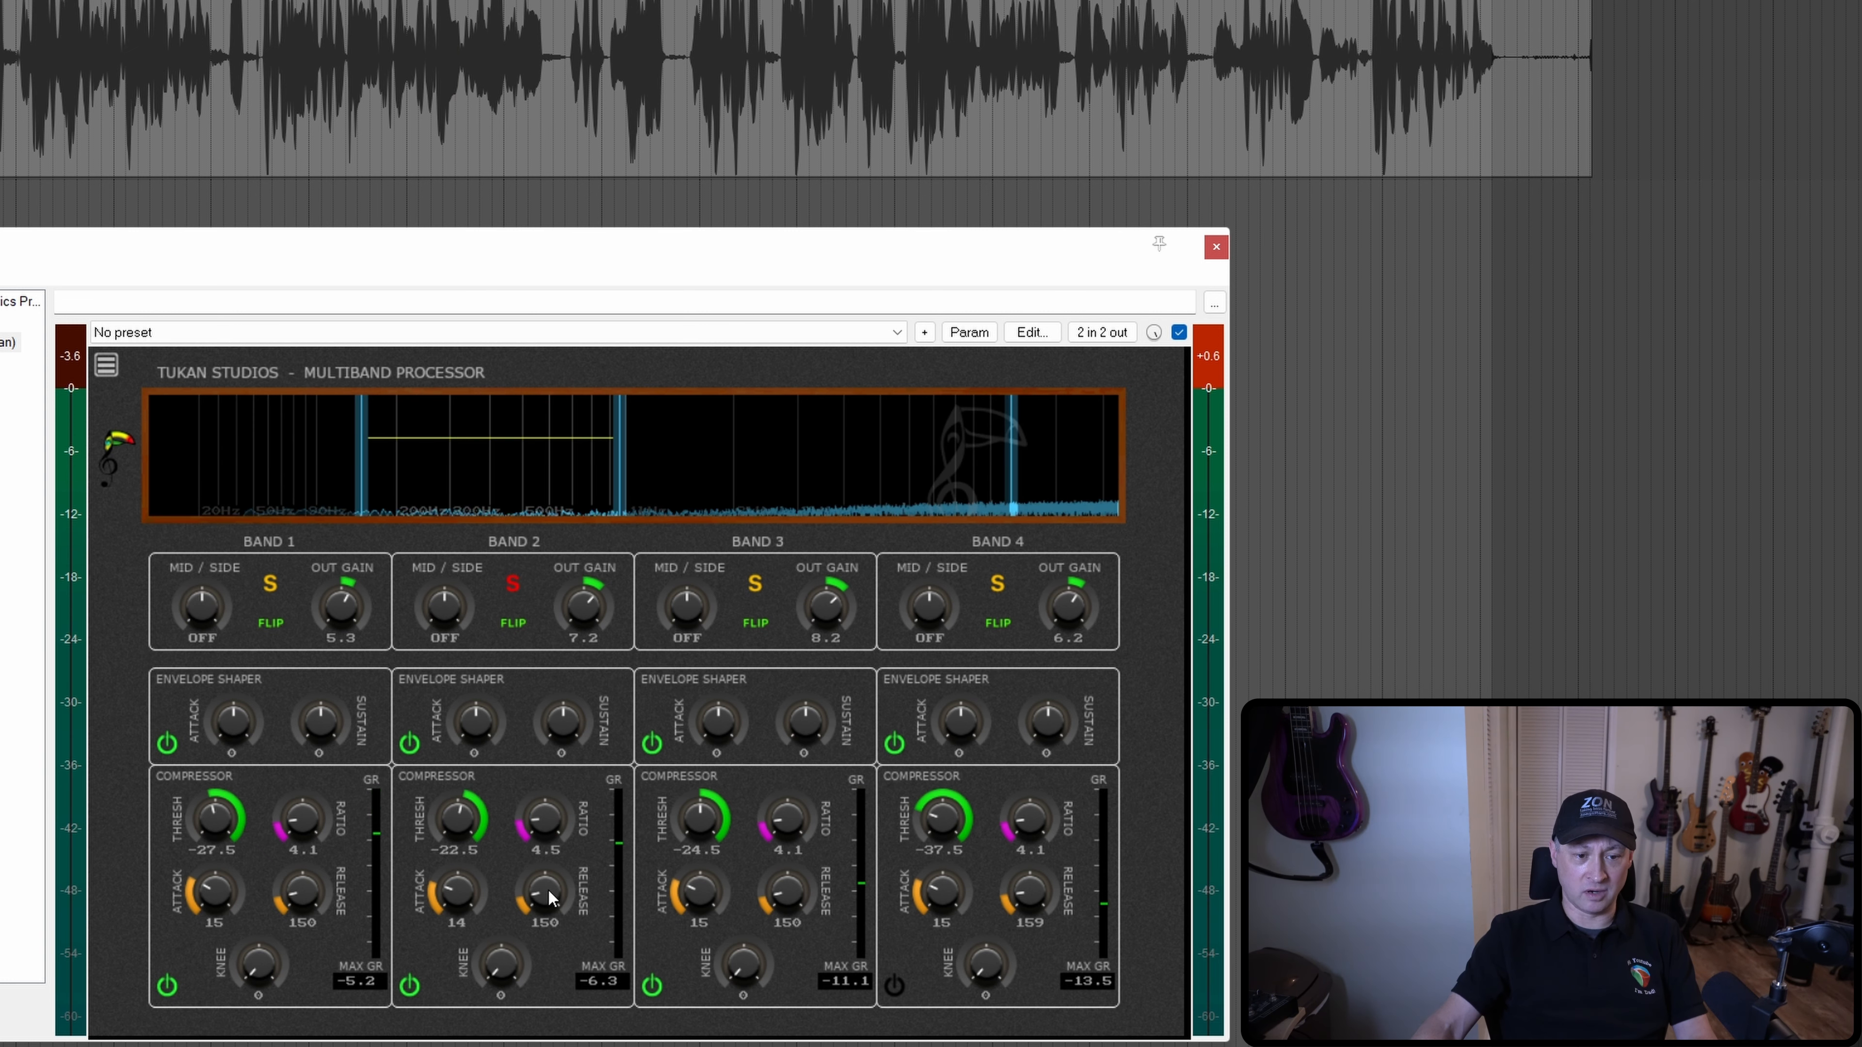
left_click(414, 985)
left_click_drag(586, 602, 585, 607)
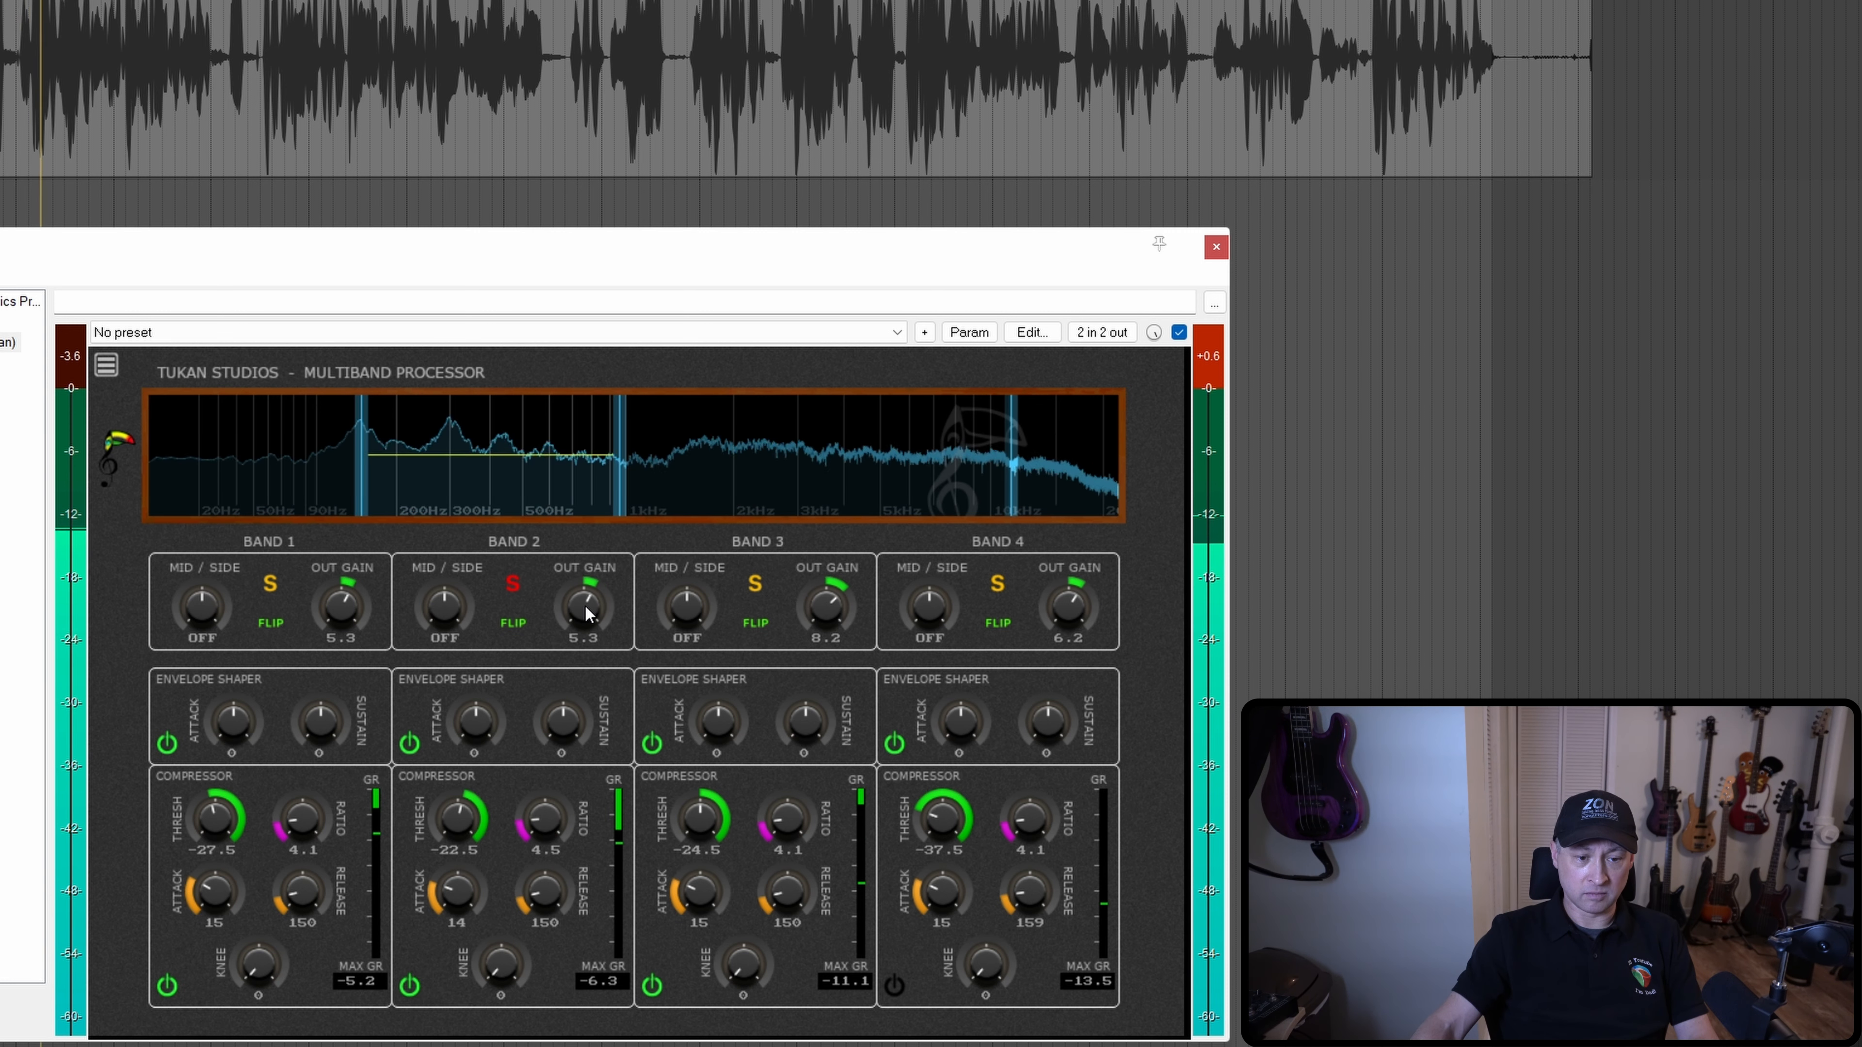
left_click(410, 986)
key("space")
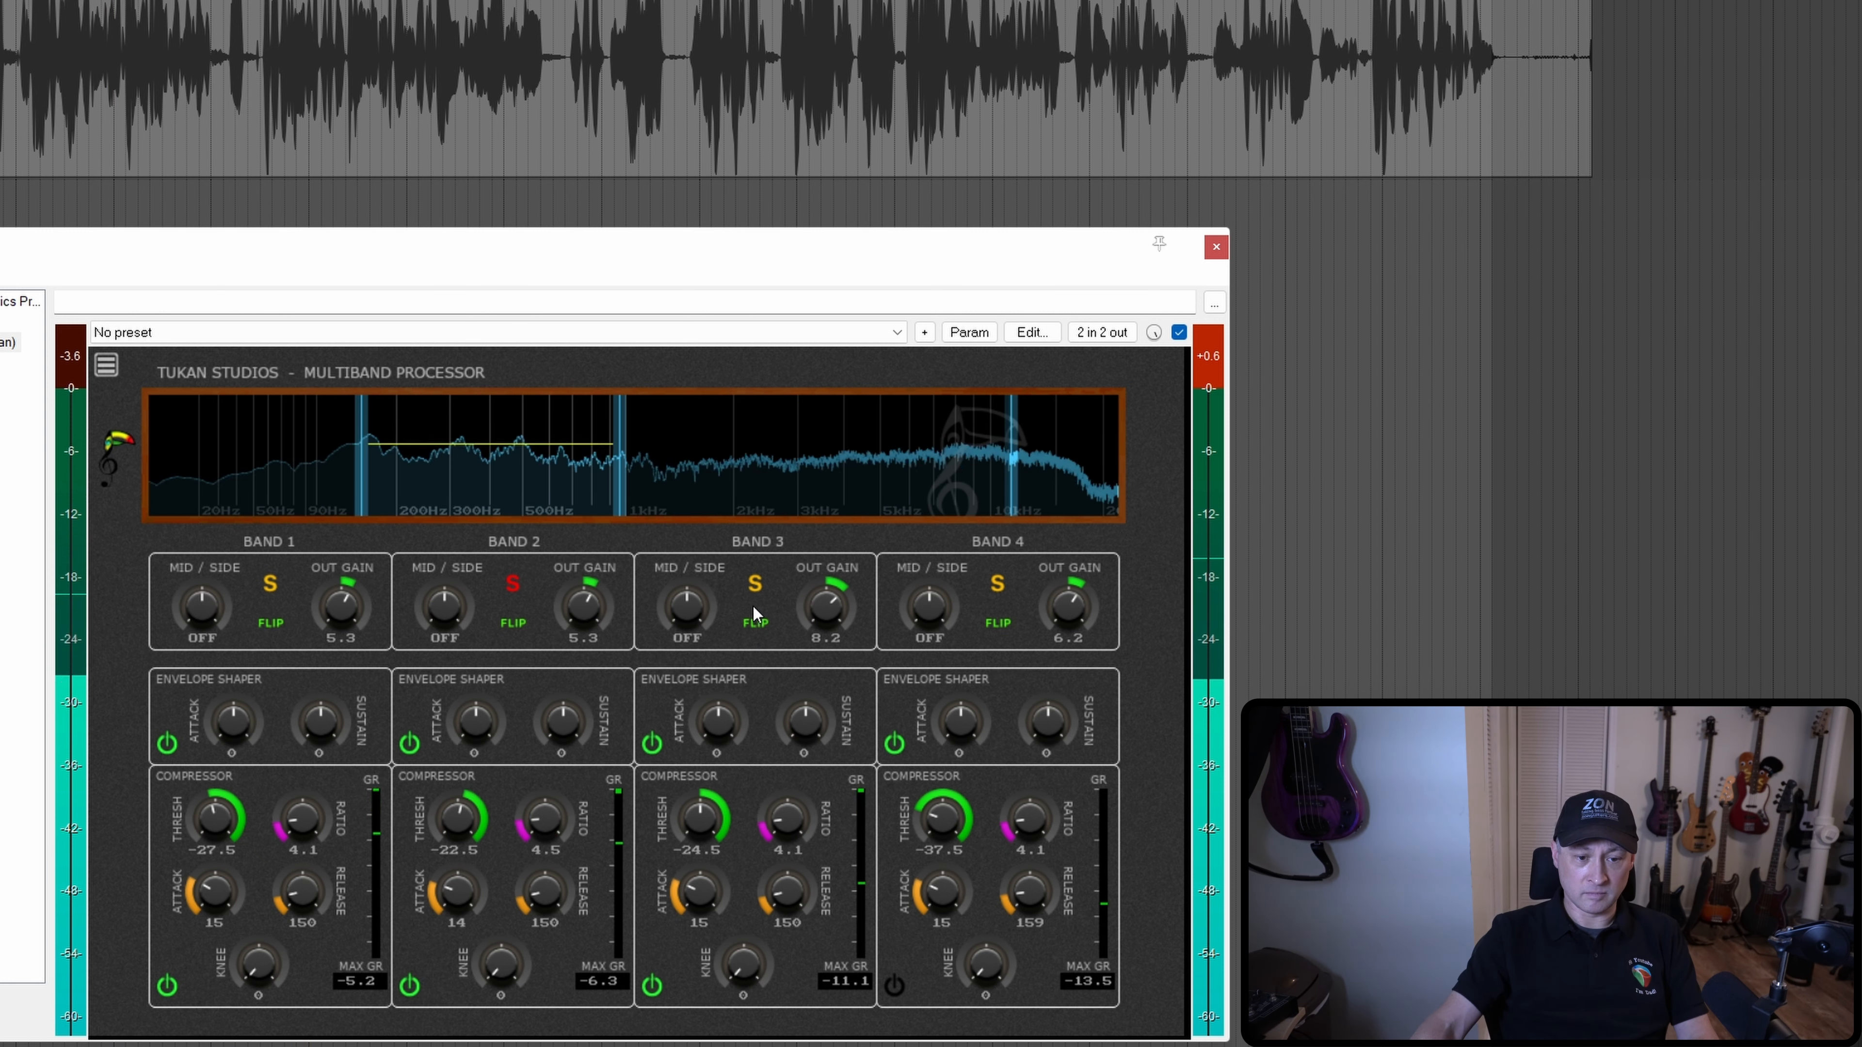
left_click(511, 584)
Step: Solo band 3, set its output gain to 6.7 while comparing its compressor off and on, and unsolo it
left_click(759, 585)
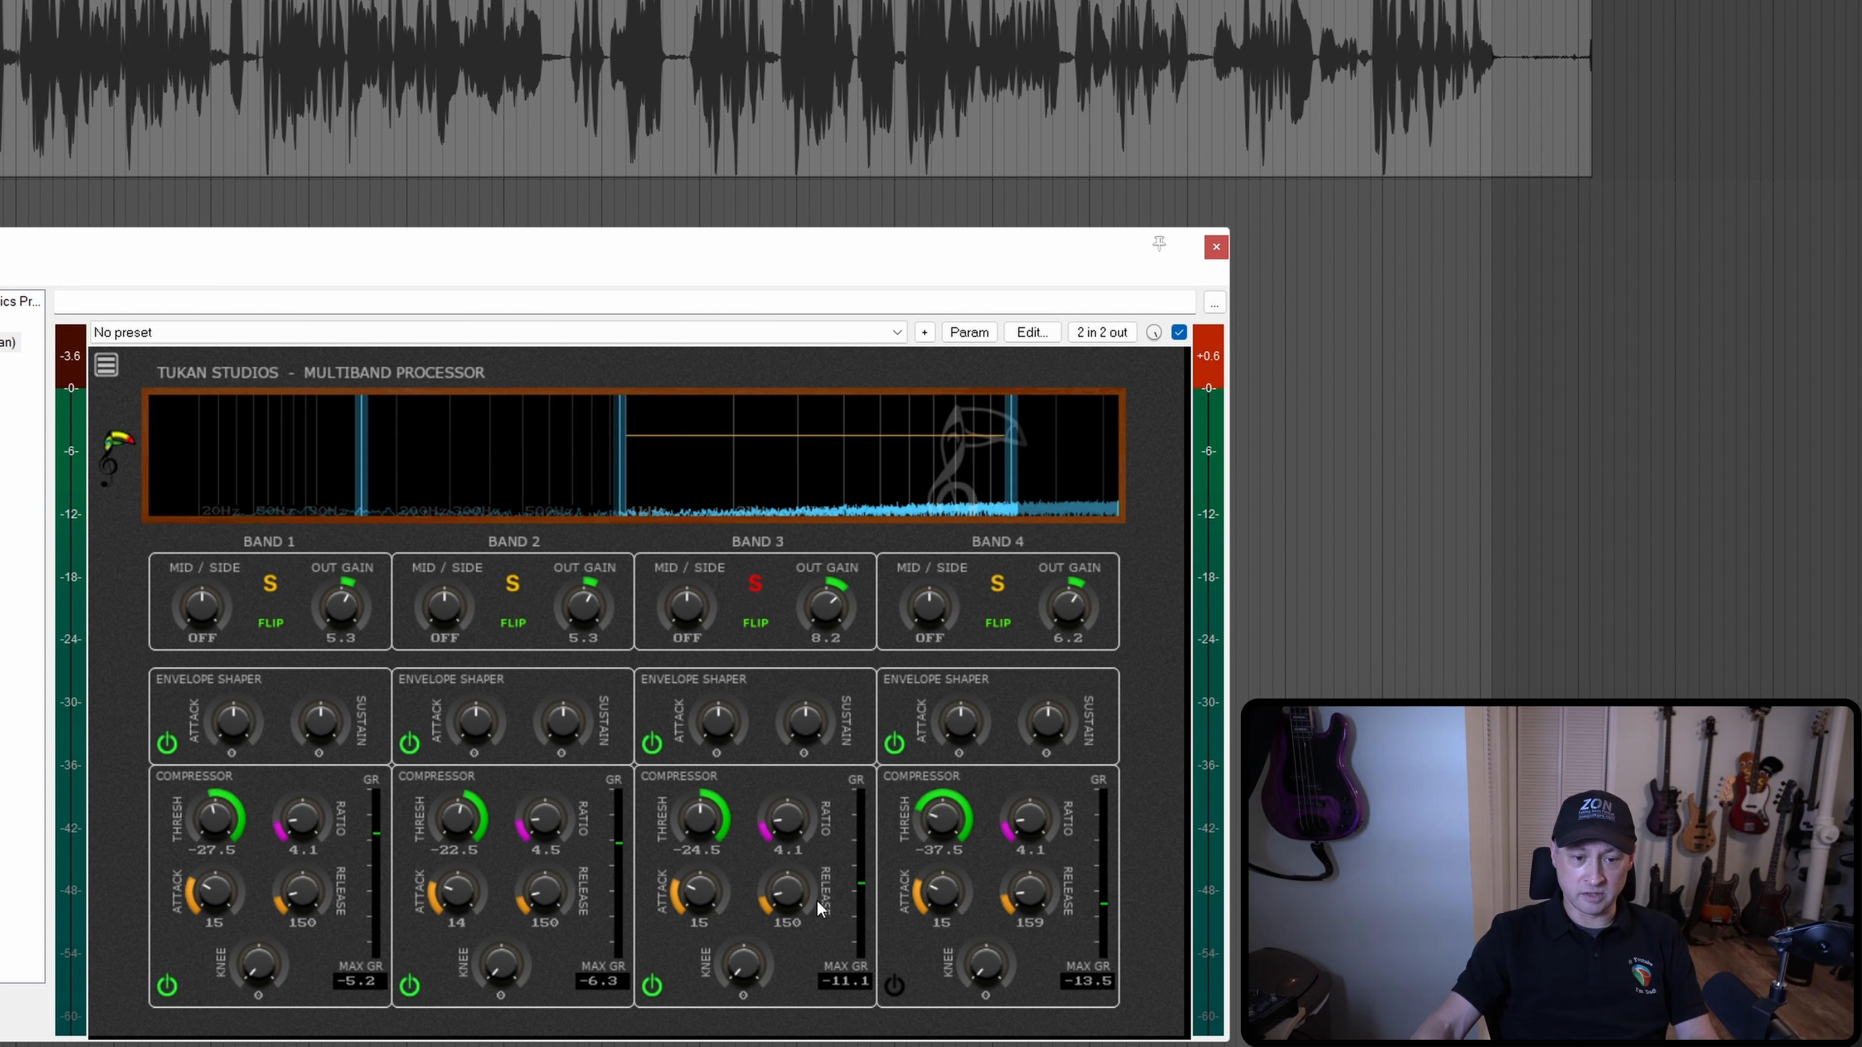
left_click_drag(830, 616, 832, 620)
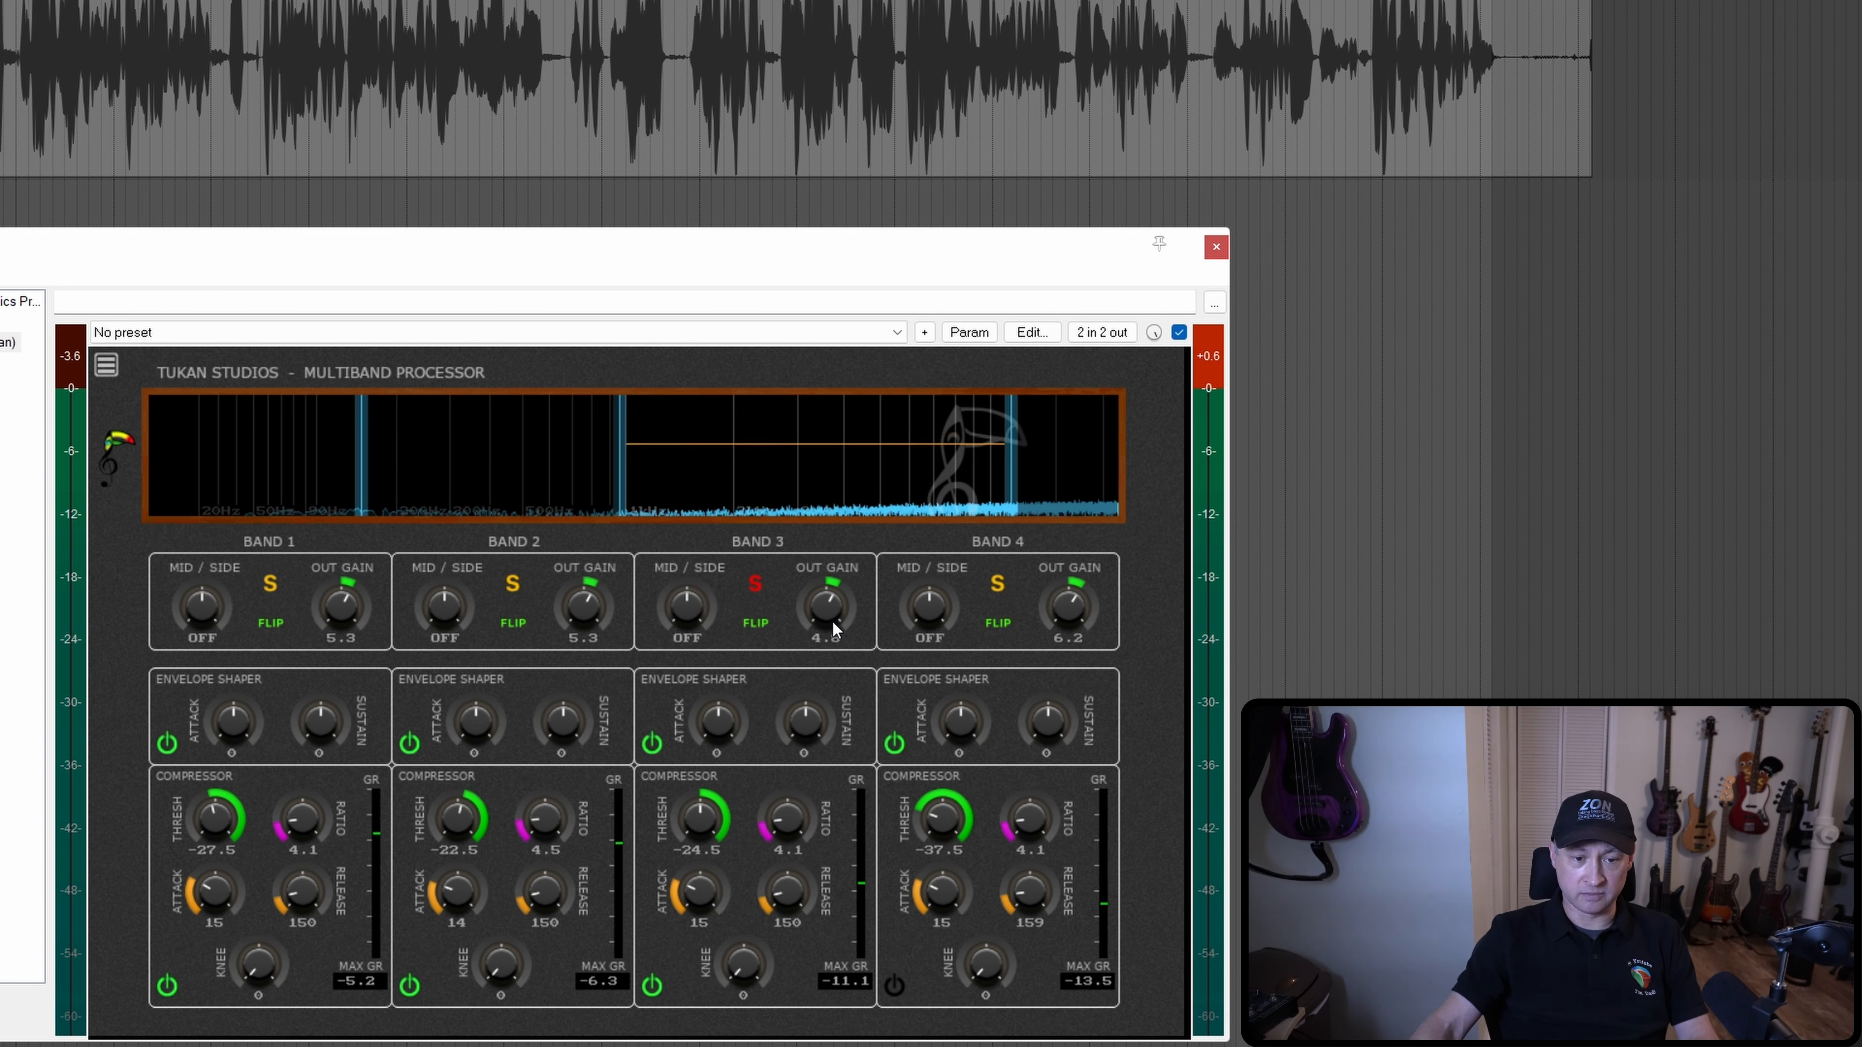
key("space")
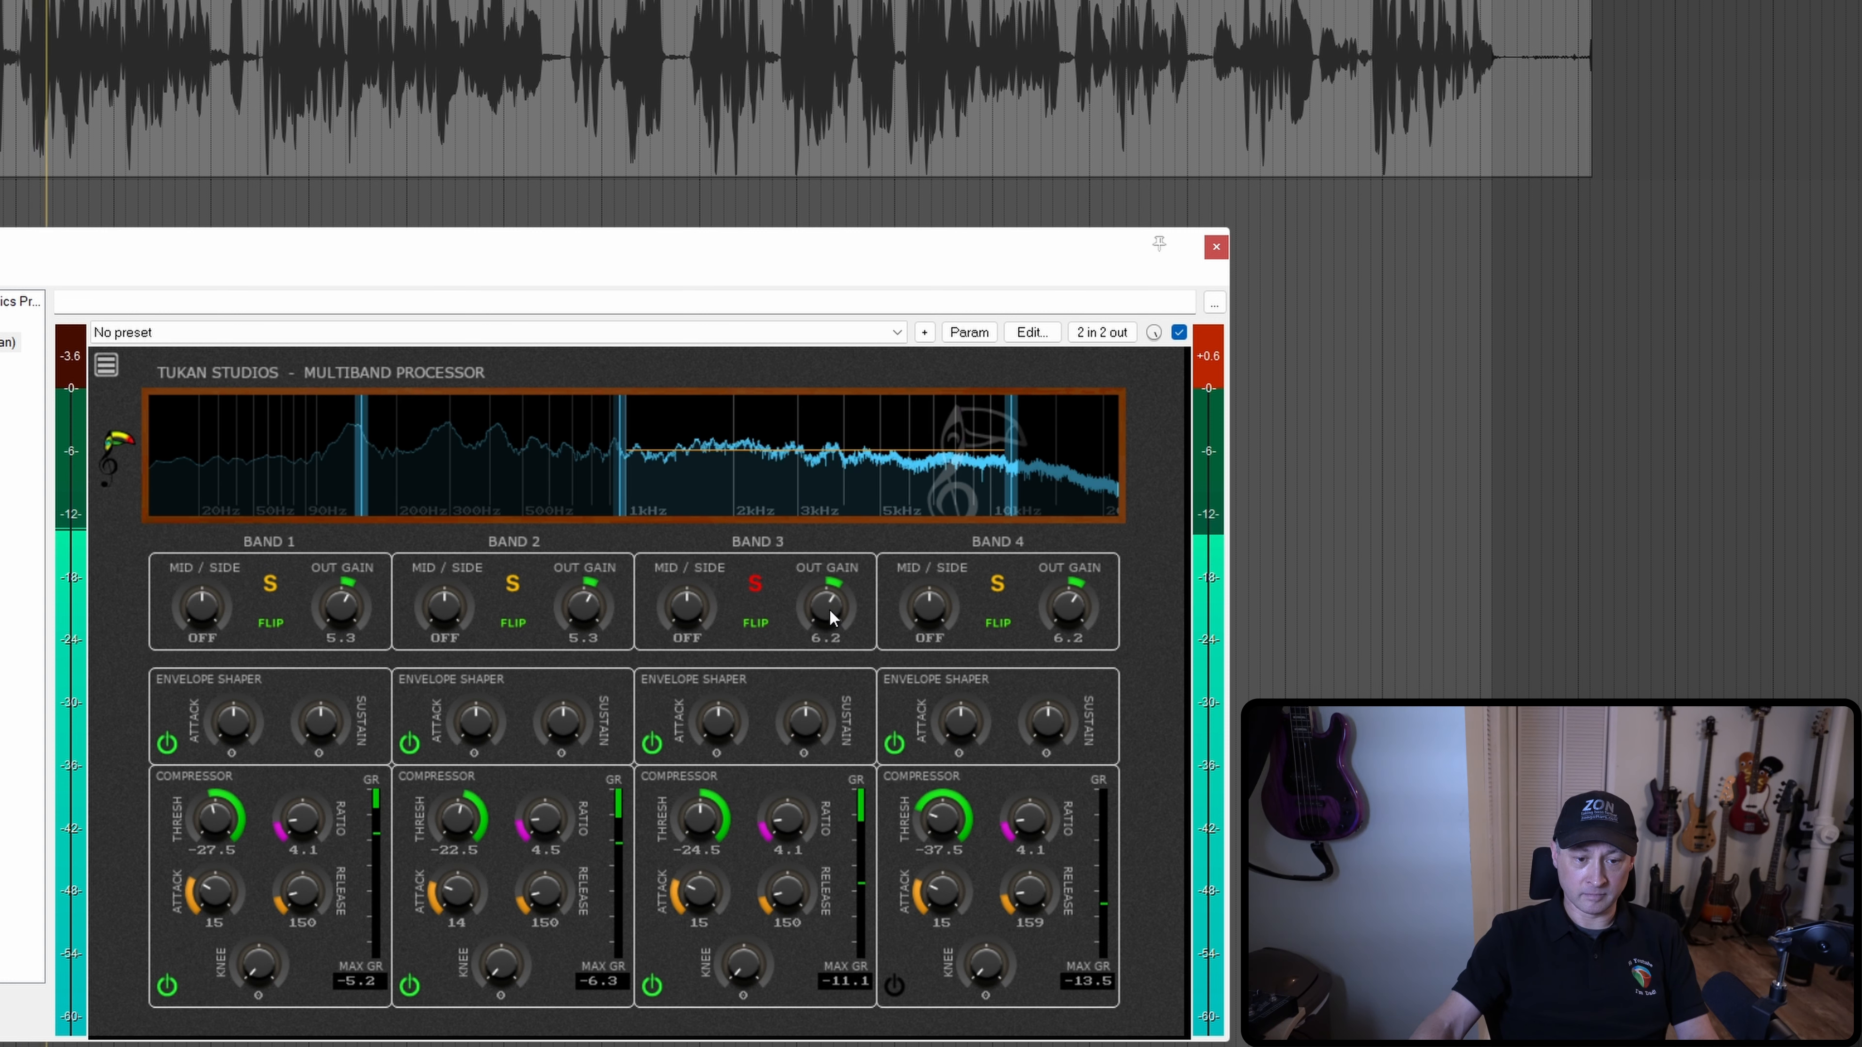
left_click(656, 986)
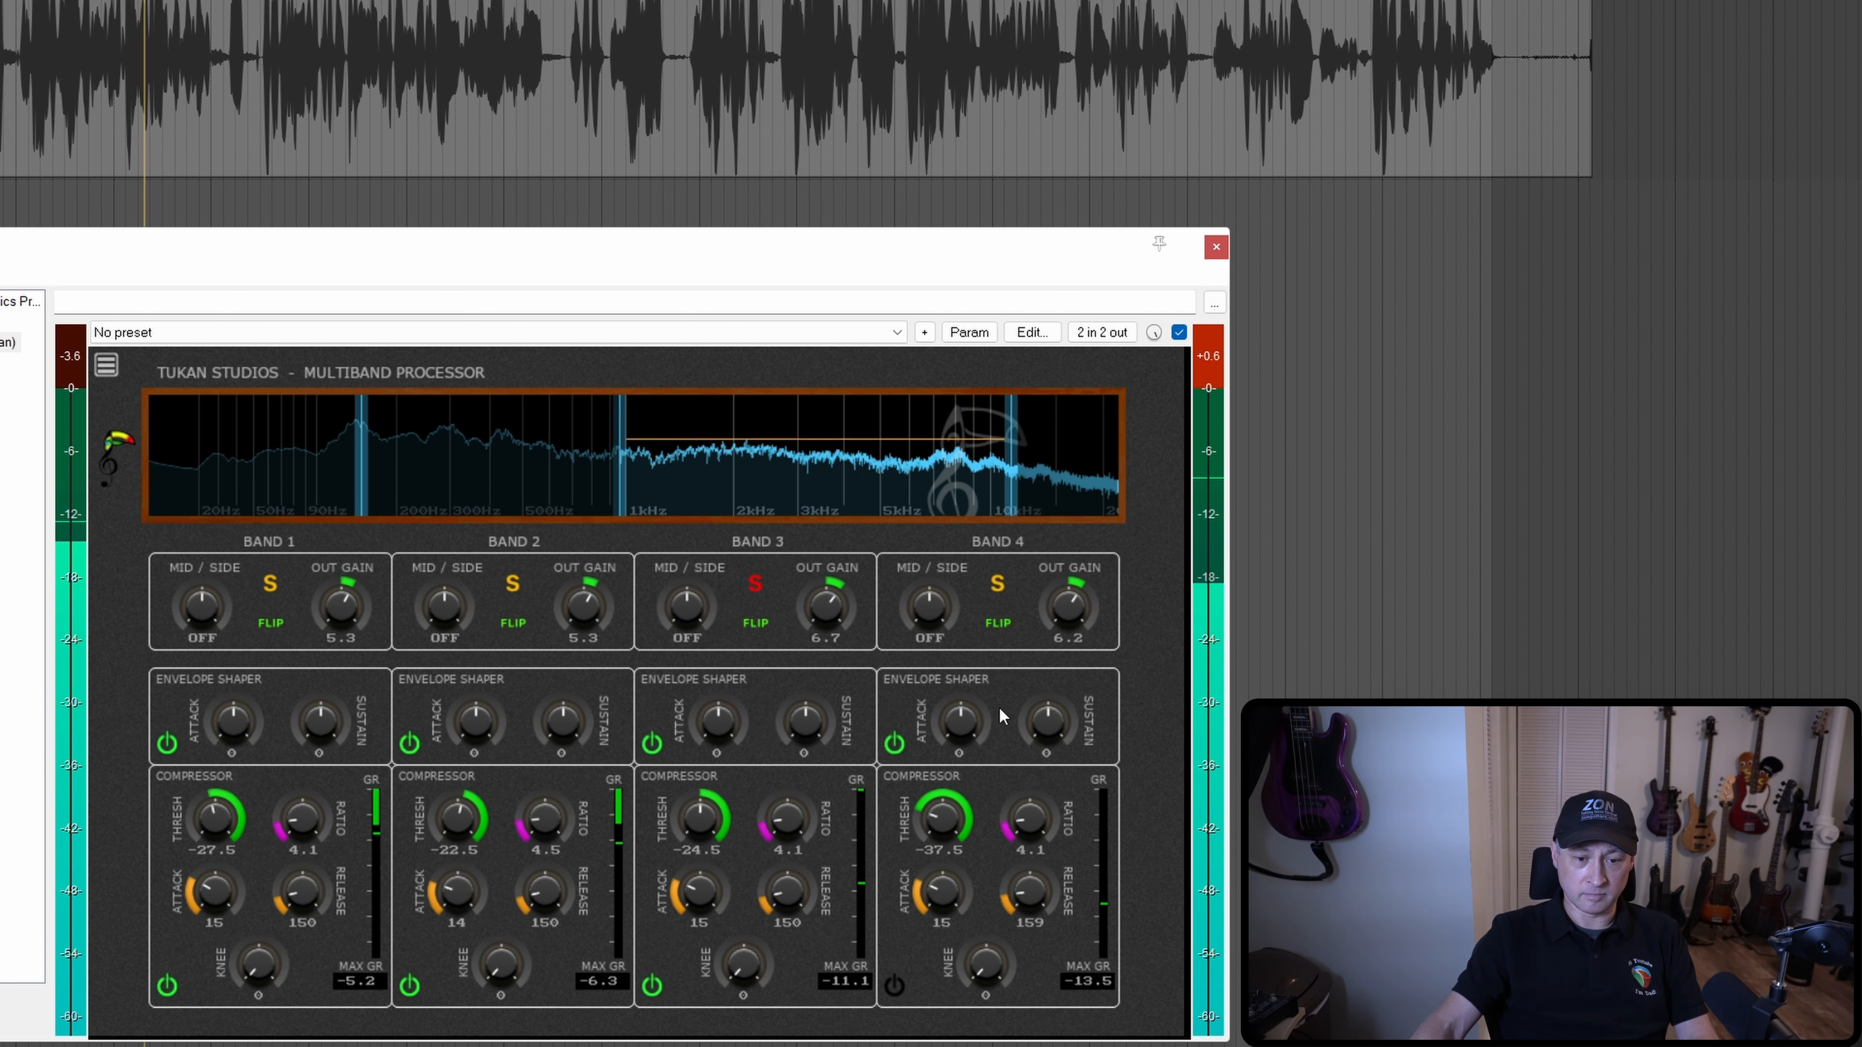
left_click(755, 585)
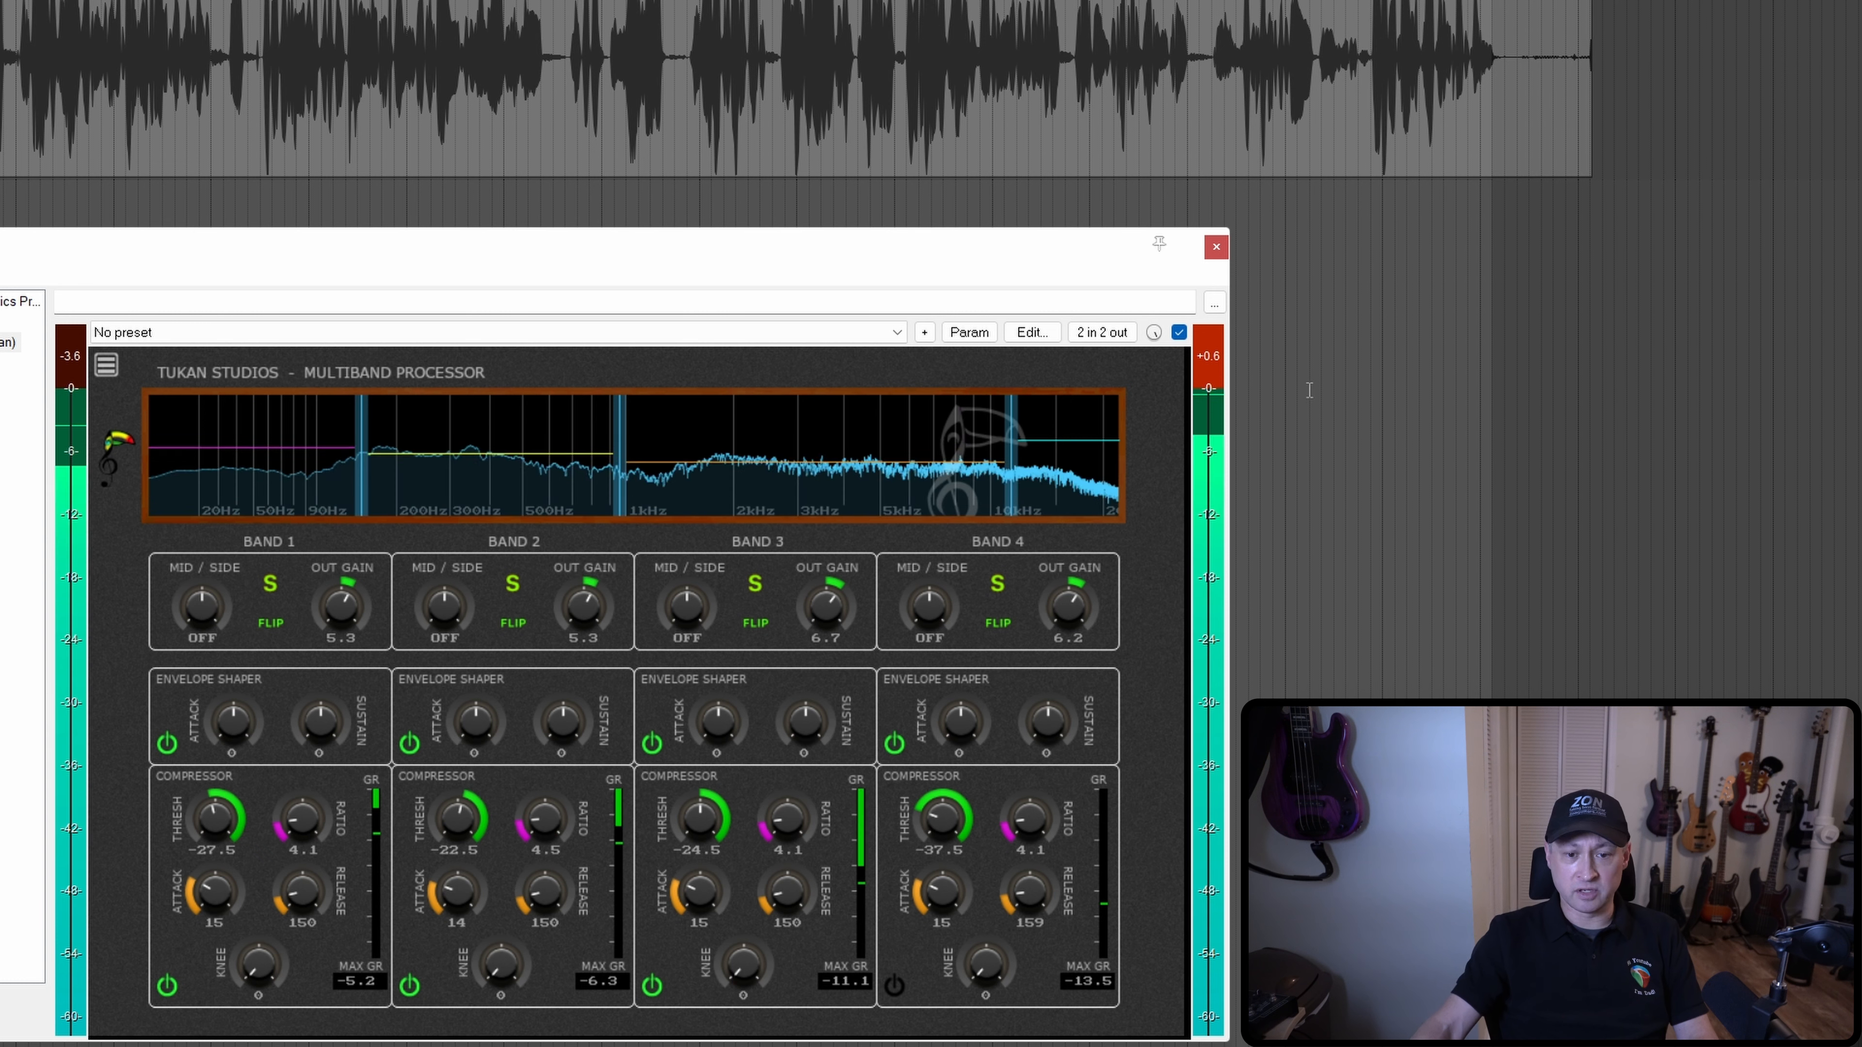
Step: Compare the full-range voice with the multiband processor bypassed and active once more, and stop playback
left_click(1179, 332)
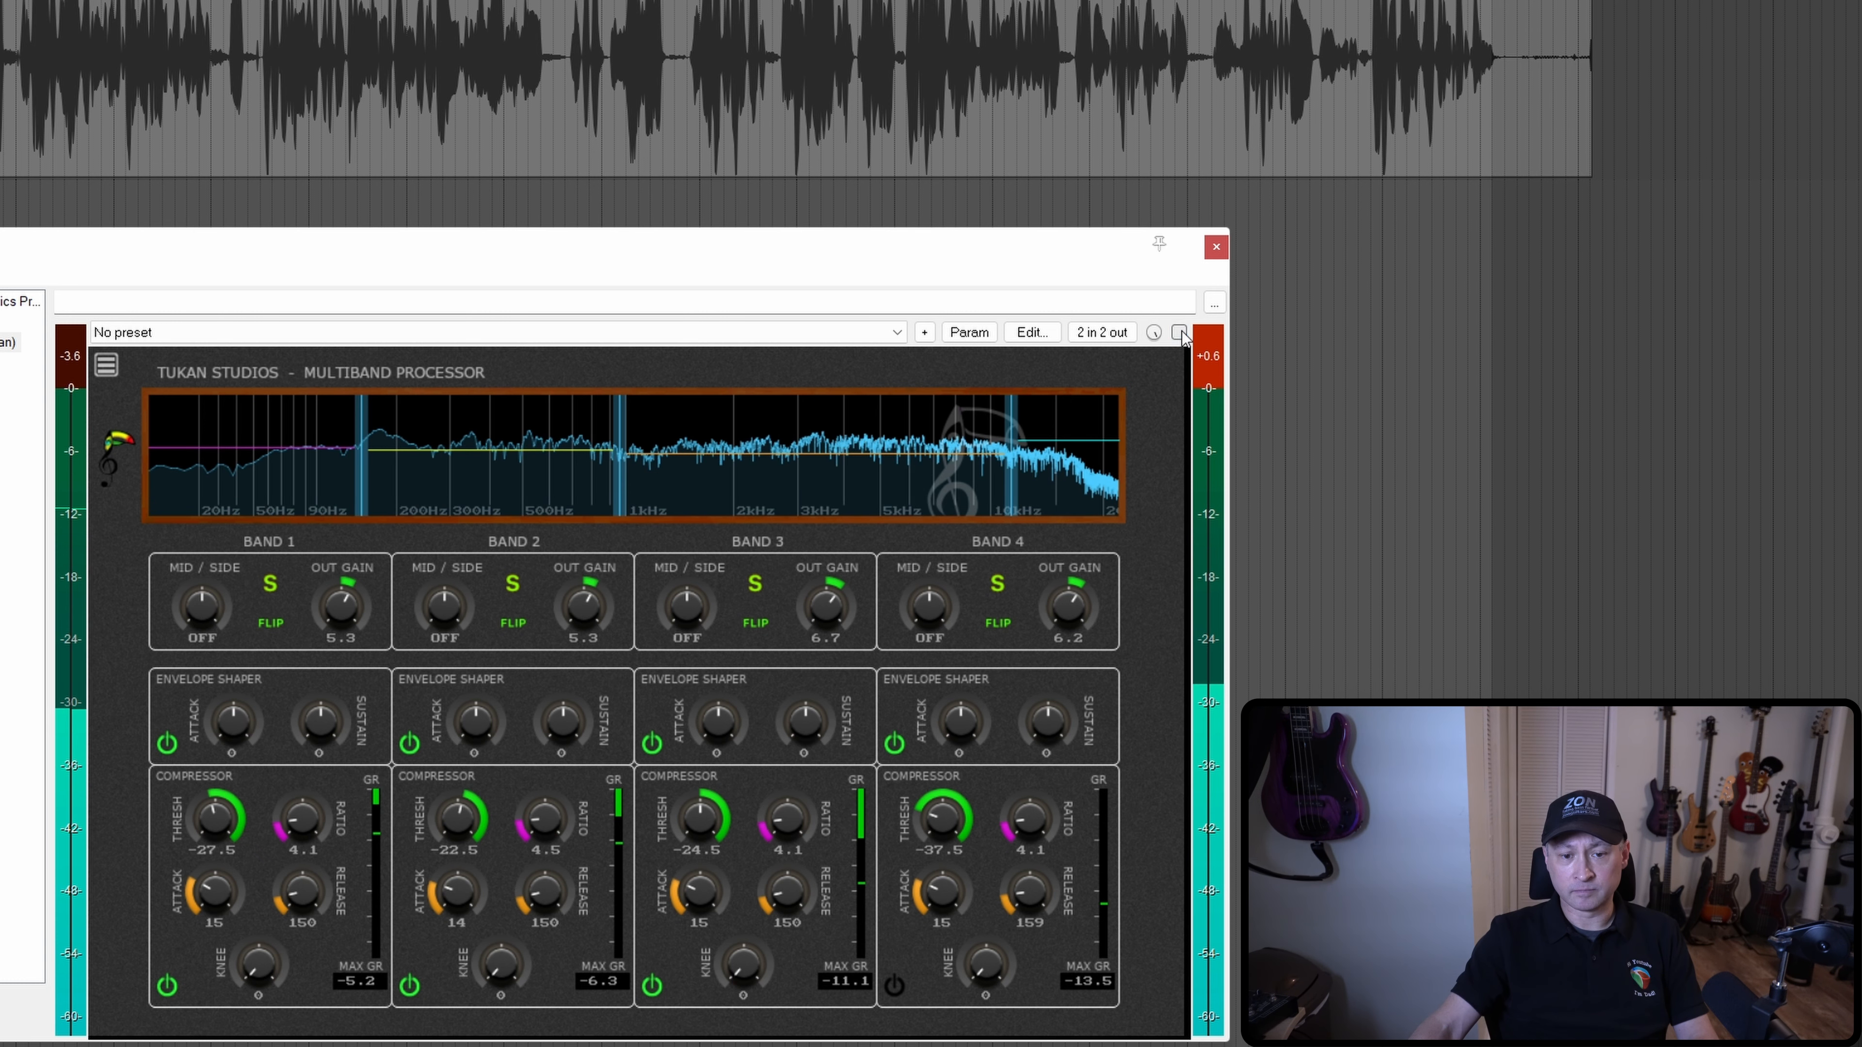
left_click(1179, 333)
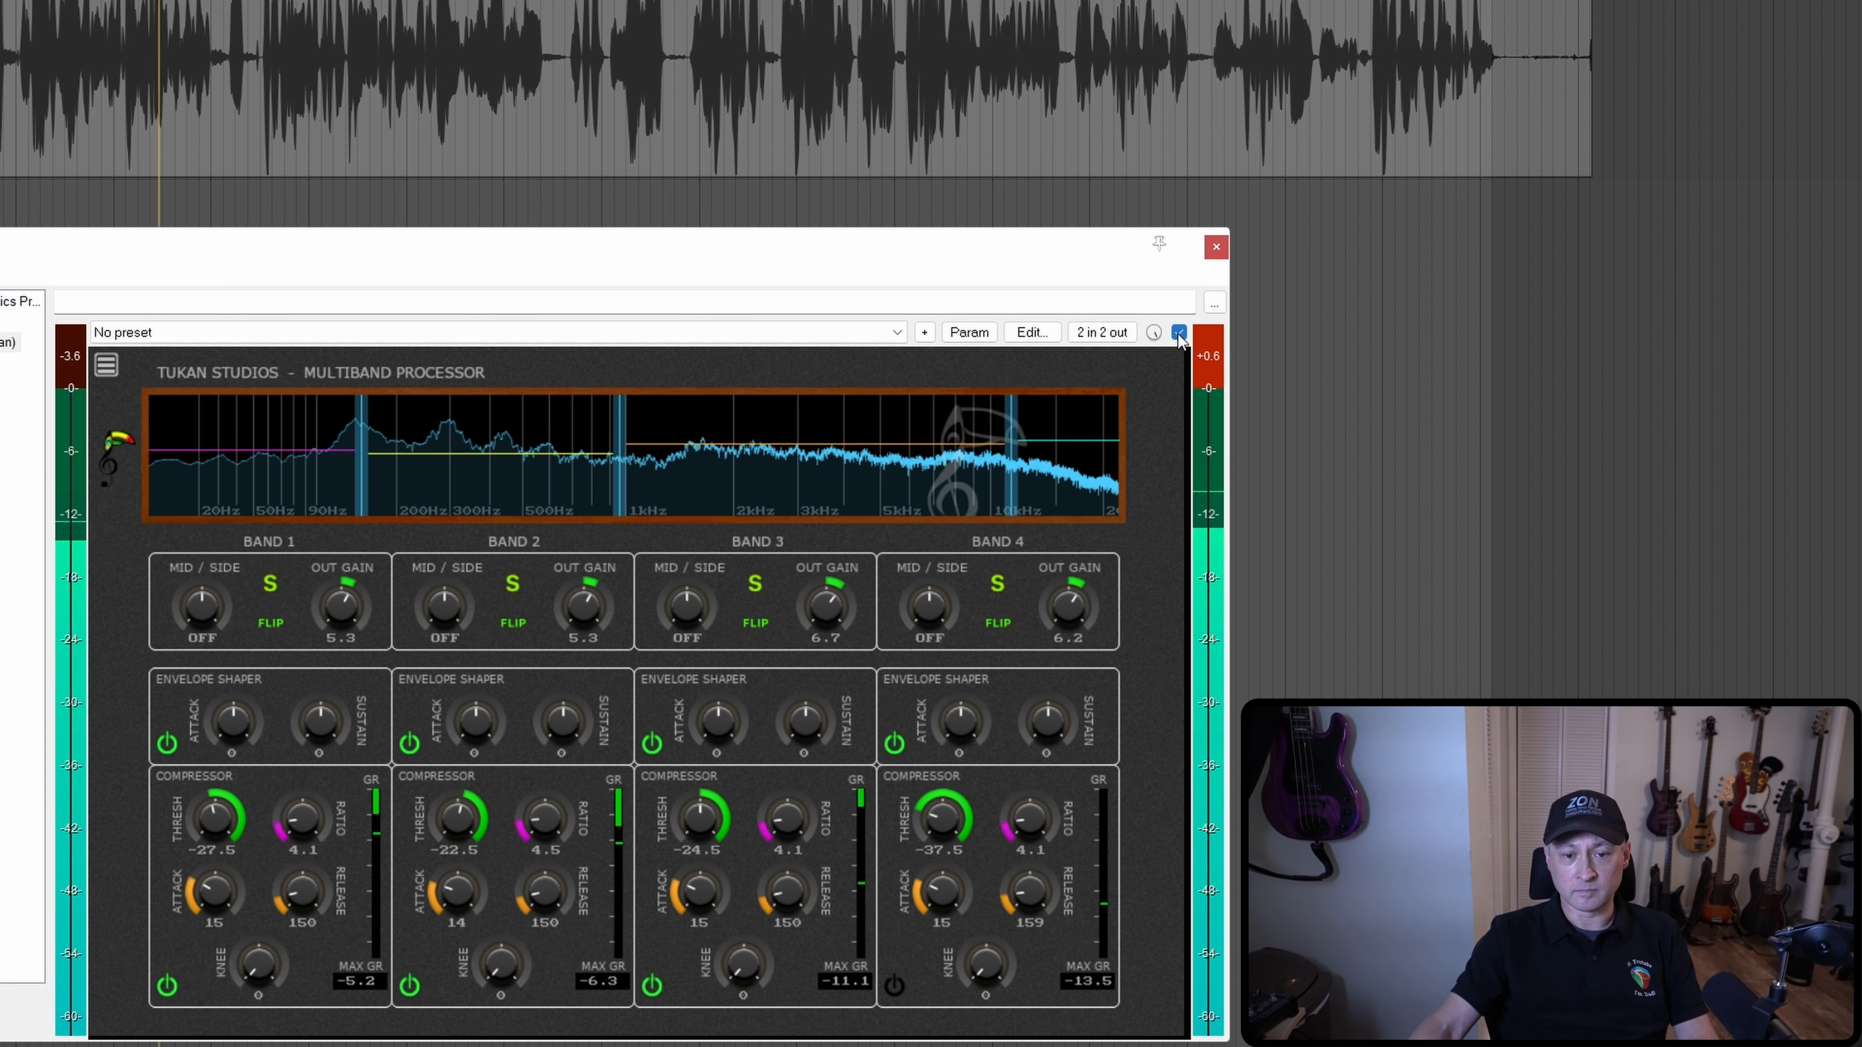
key("space")
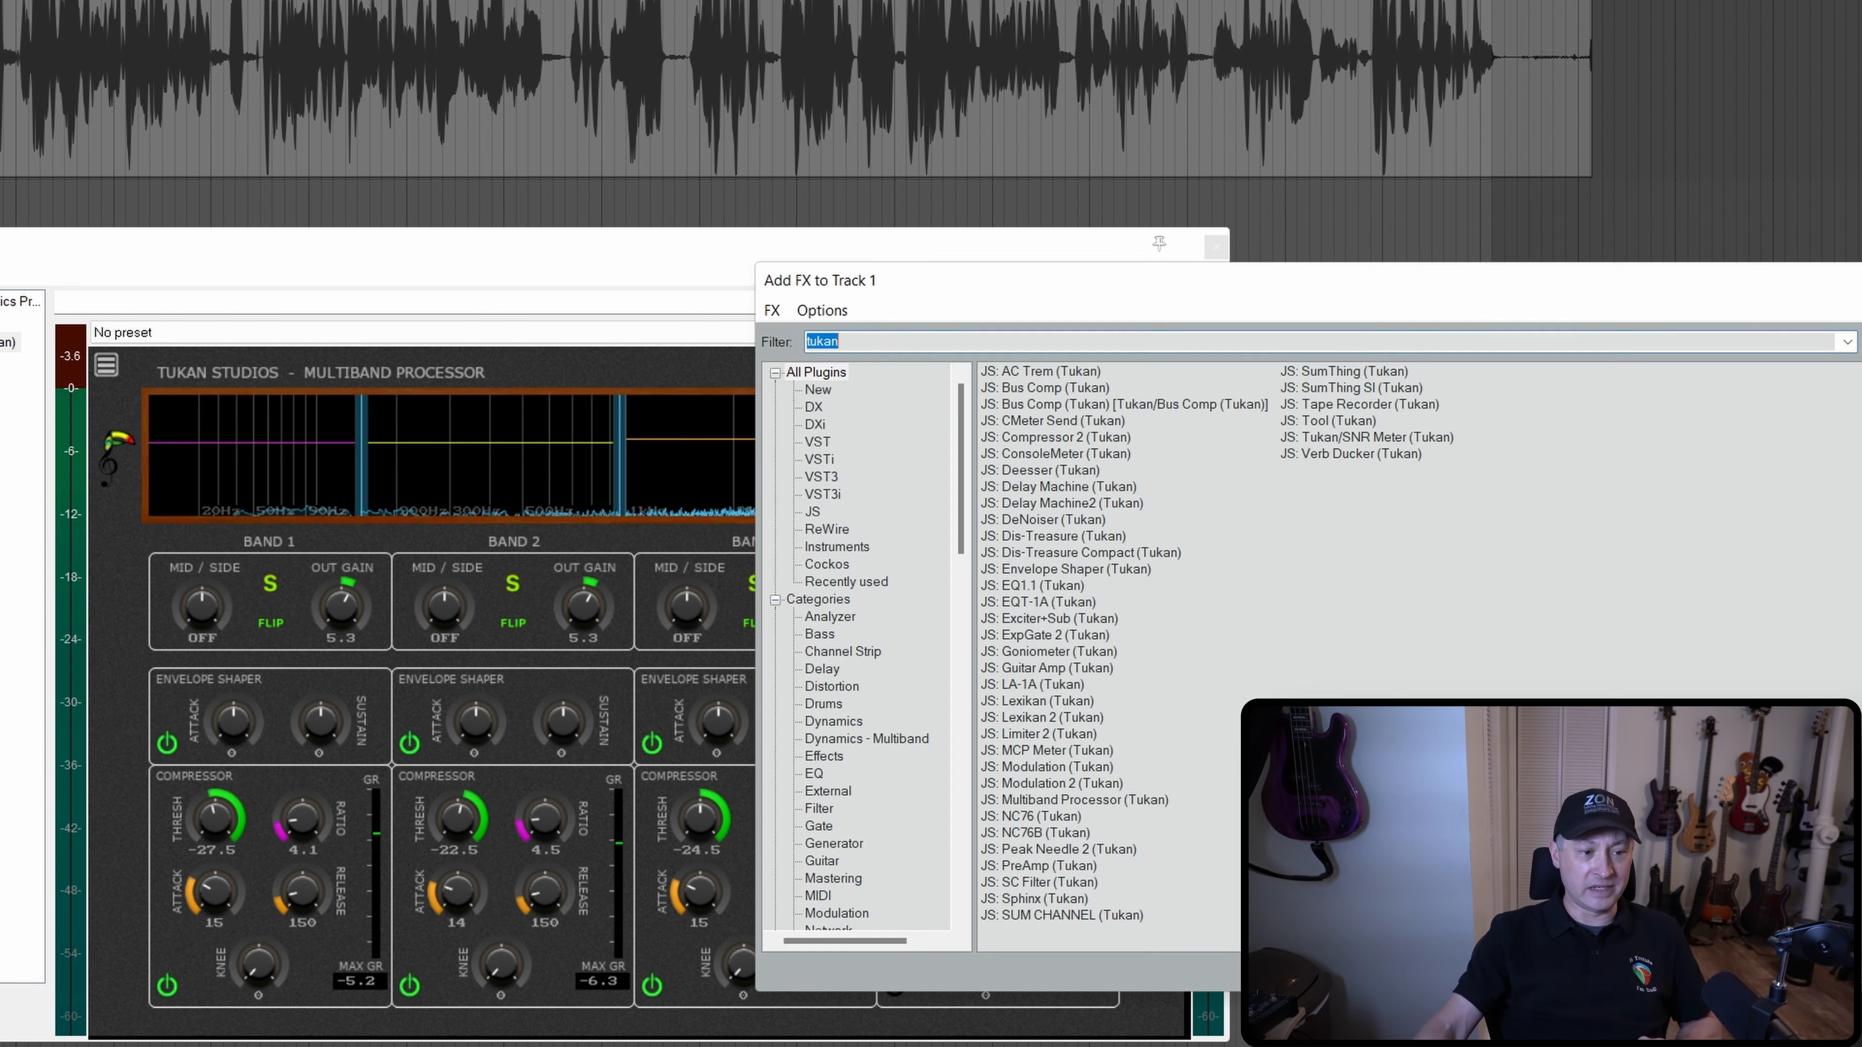
Step: Add the Tukan Deesser to track 1, and resize and move the FX window so the whole plugin shows
double_click(1058, 470)
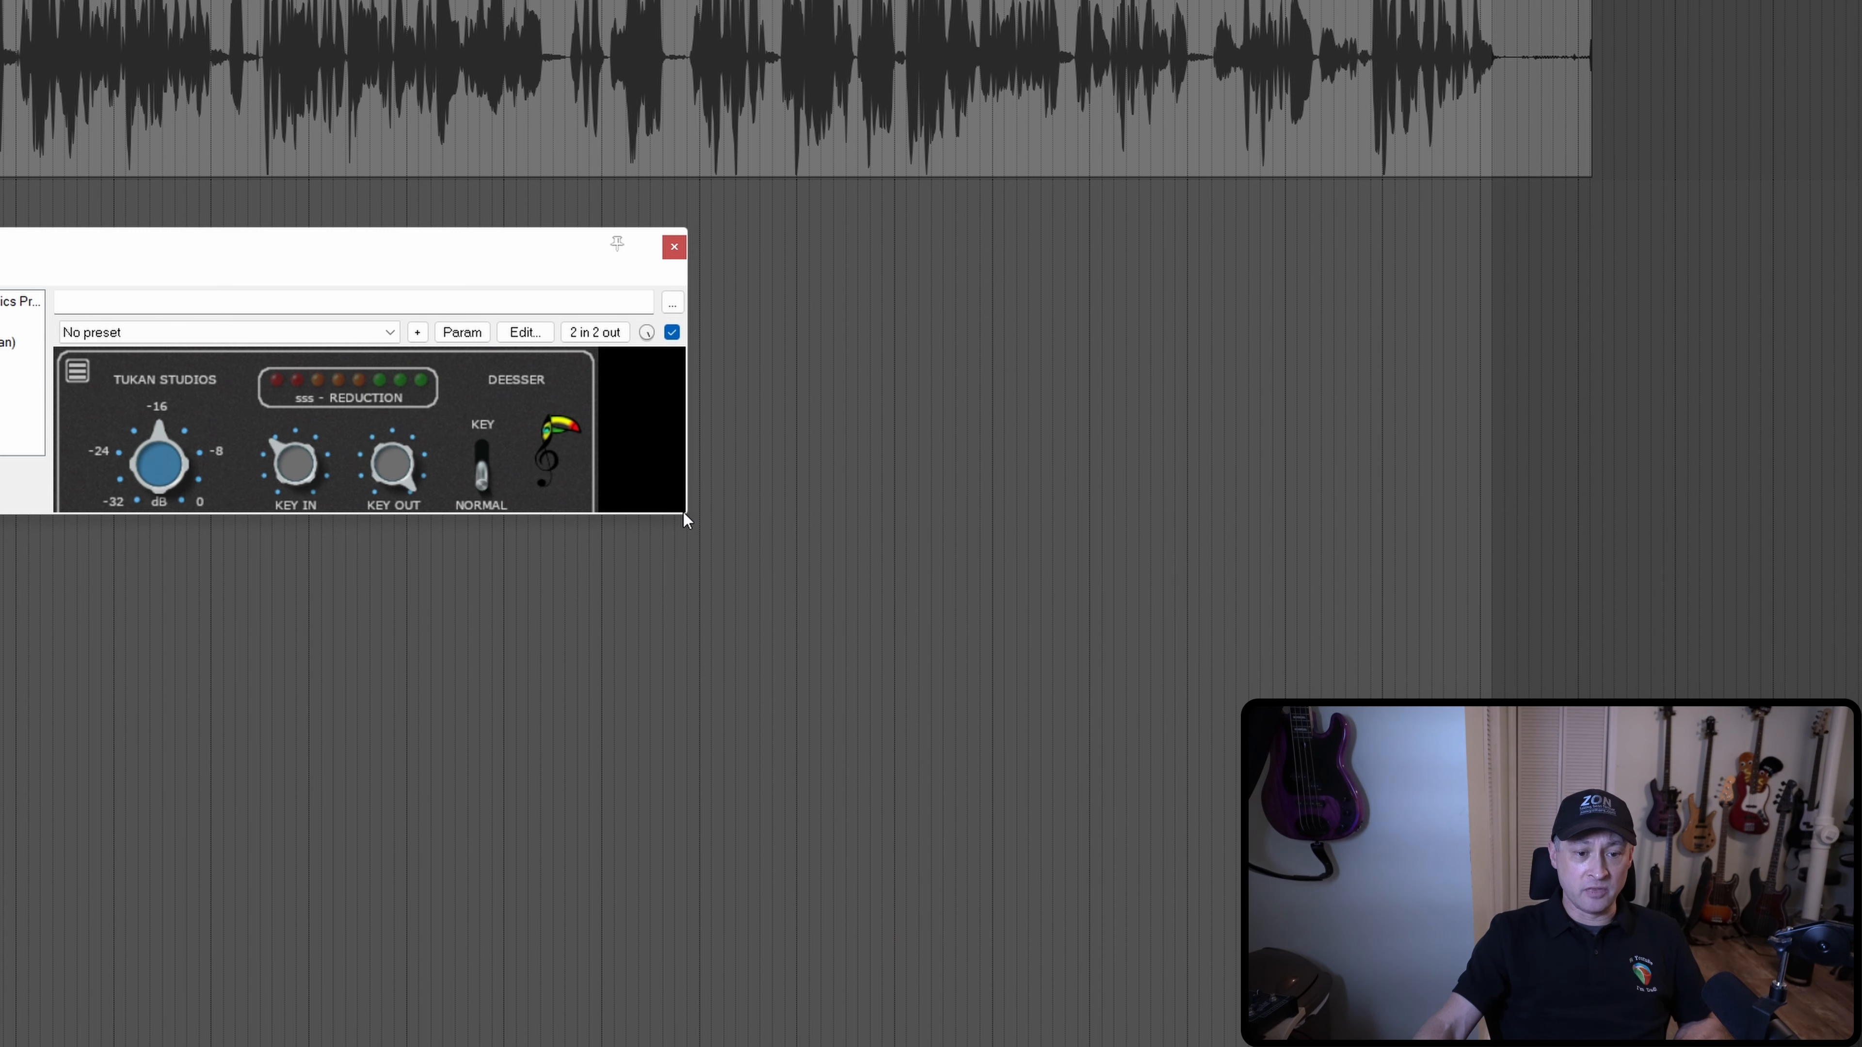
left_click_drag(686, 517, 652, 570)
left_click_drag(467, 268, 812, 450)
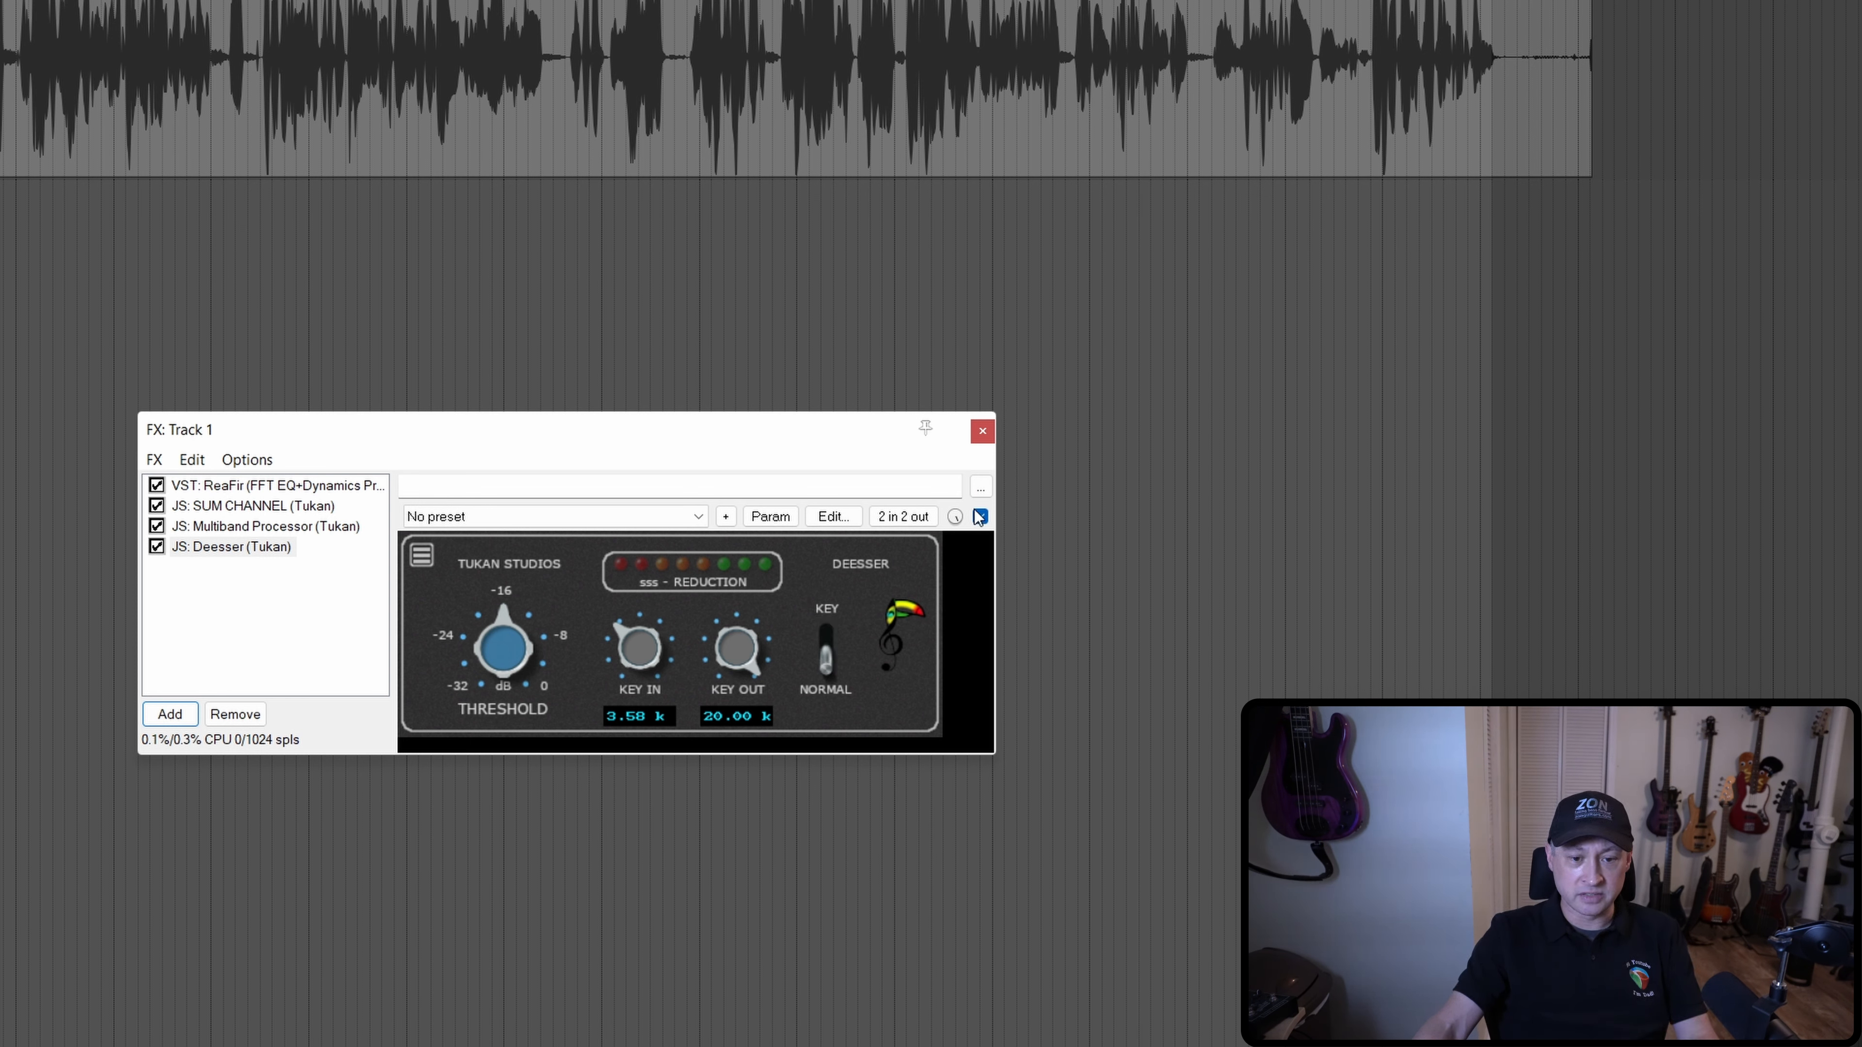
Step: Listen to the voice with the Deesser bypassed, and make a time selection over a short sibilant passage to audition
left_click(553, 220)
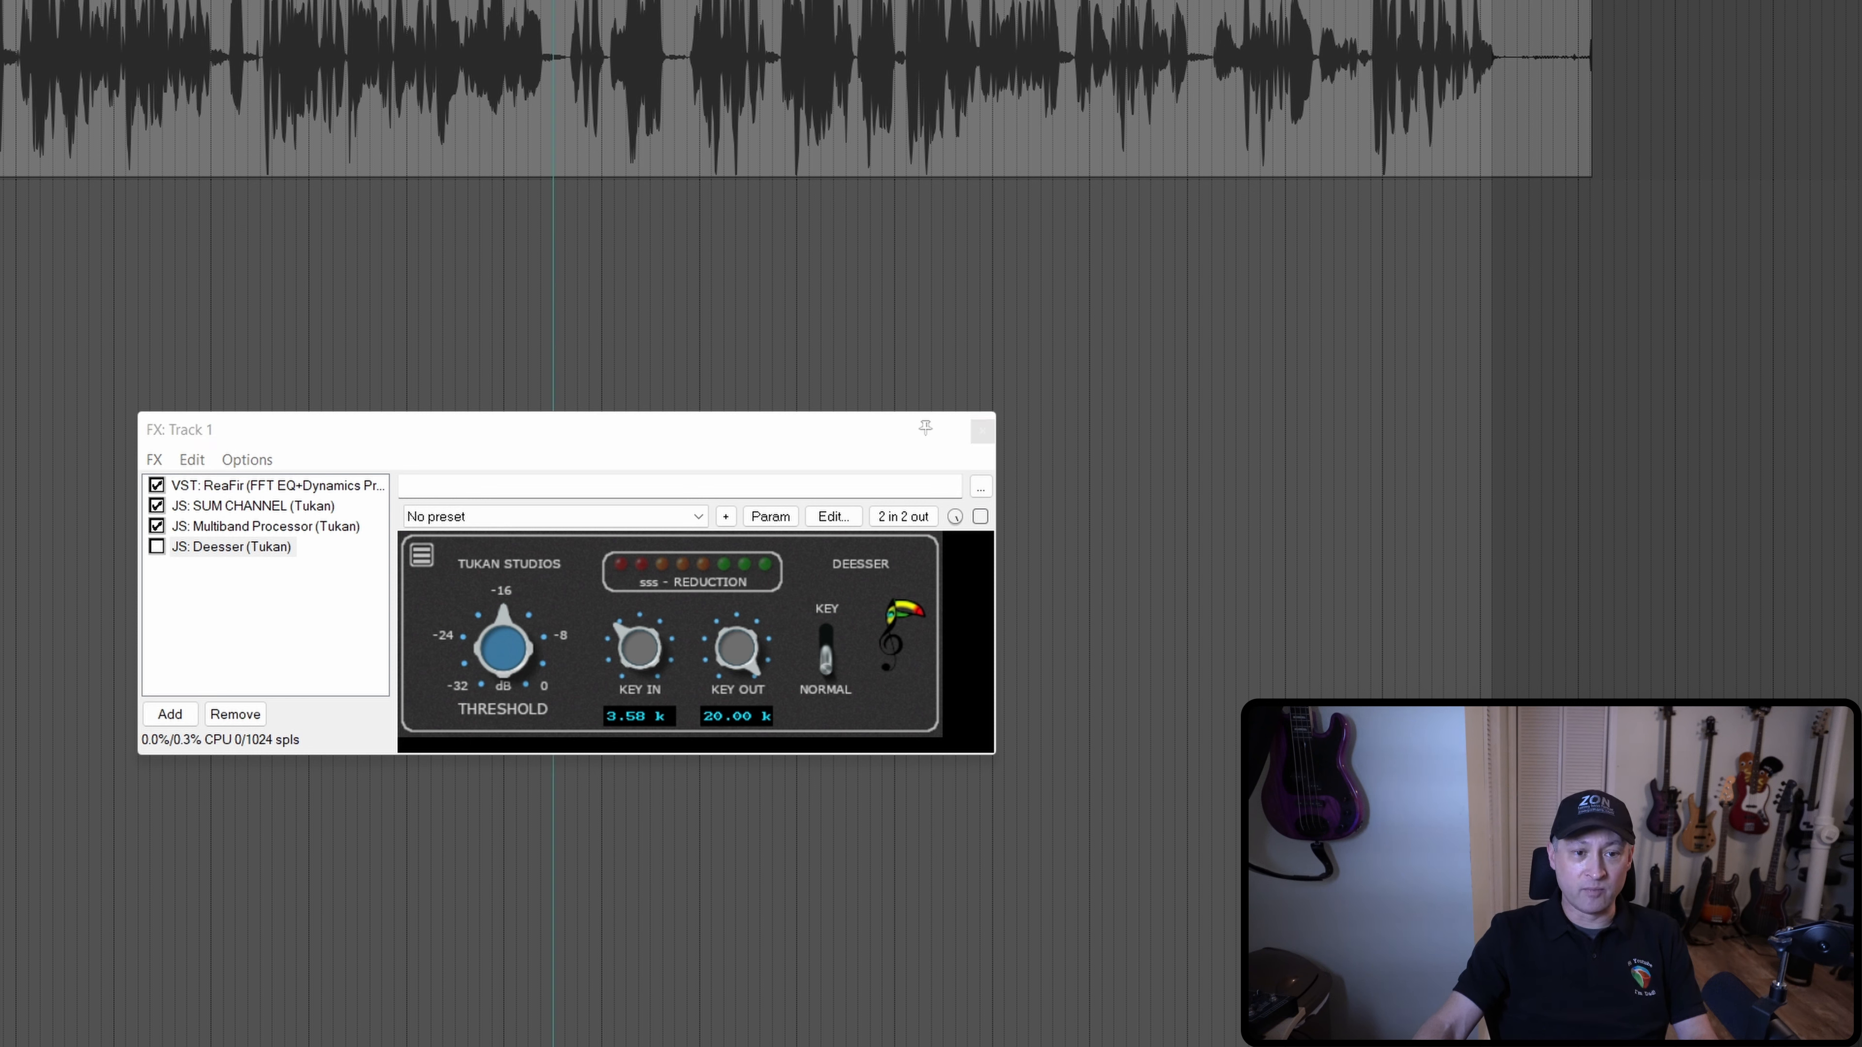
key("space")
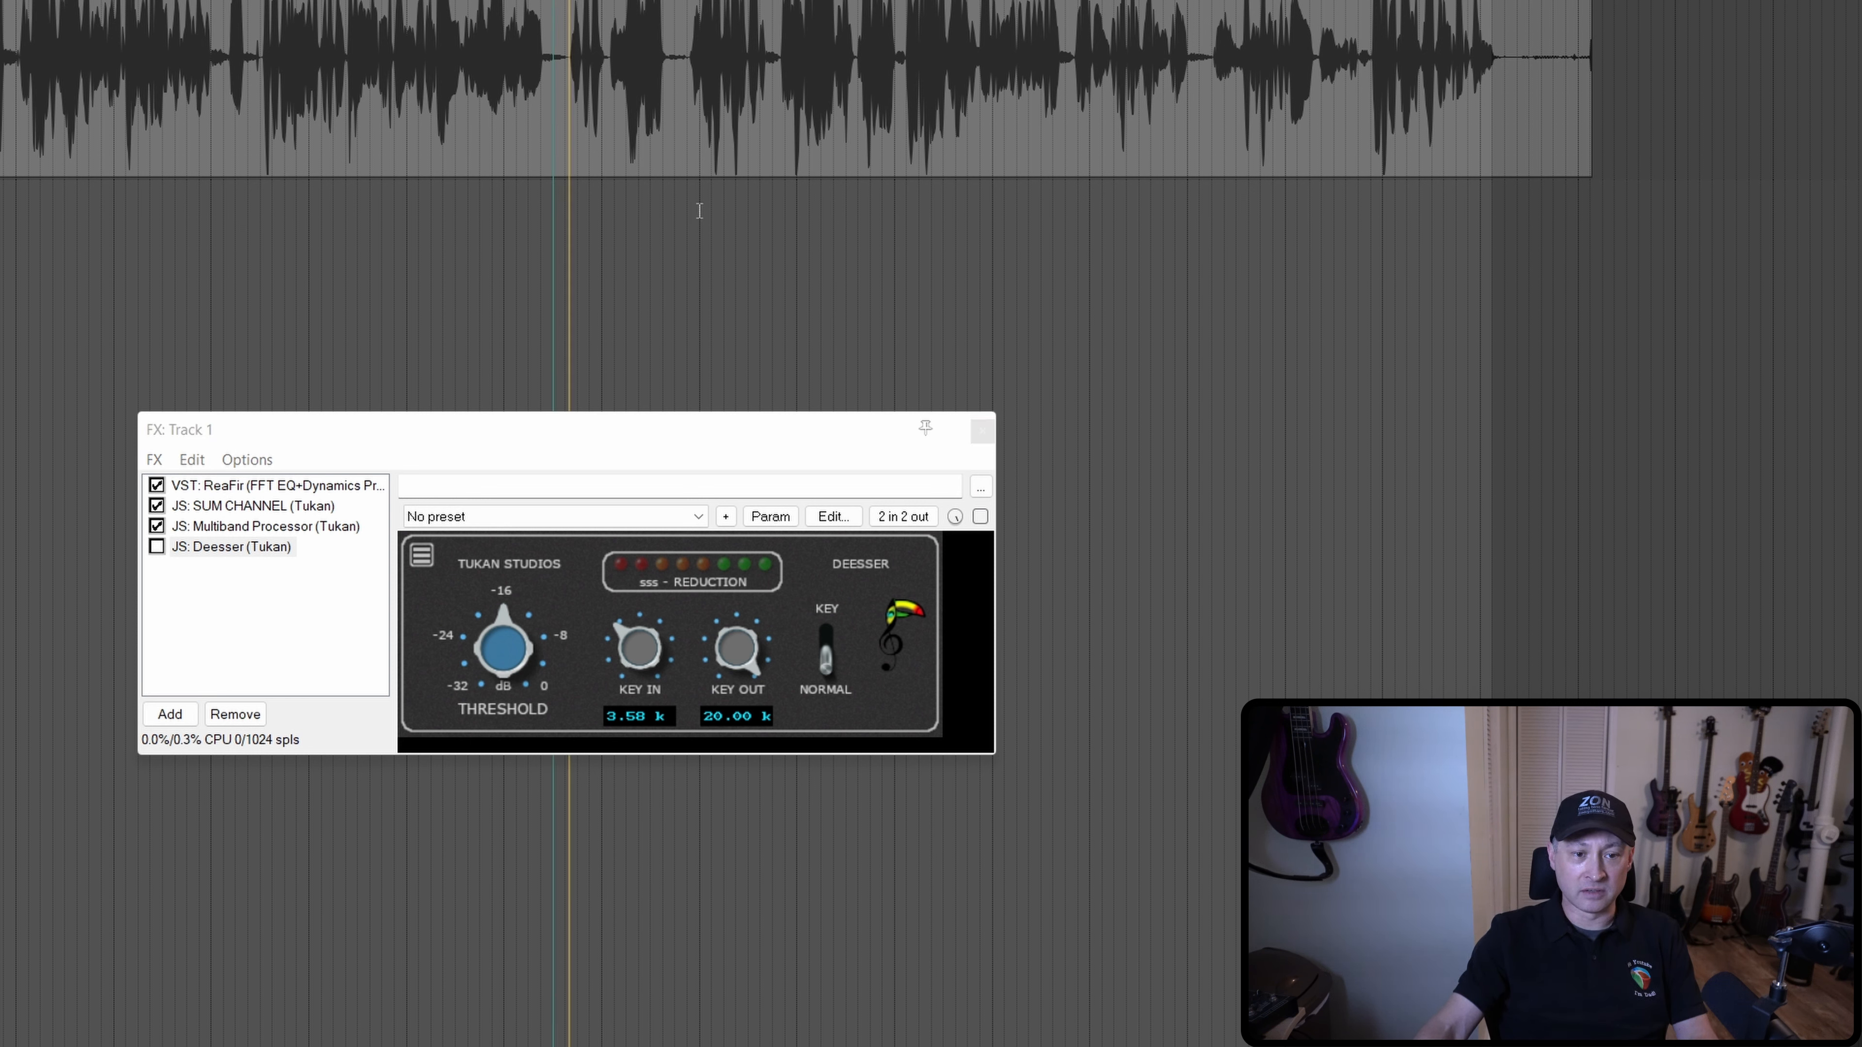
key("space")
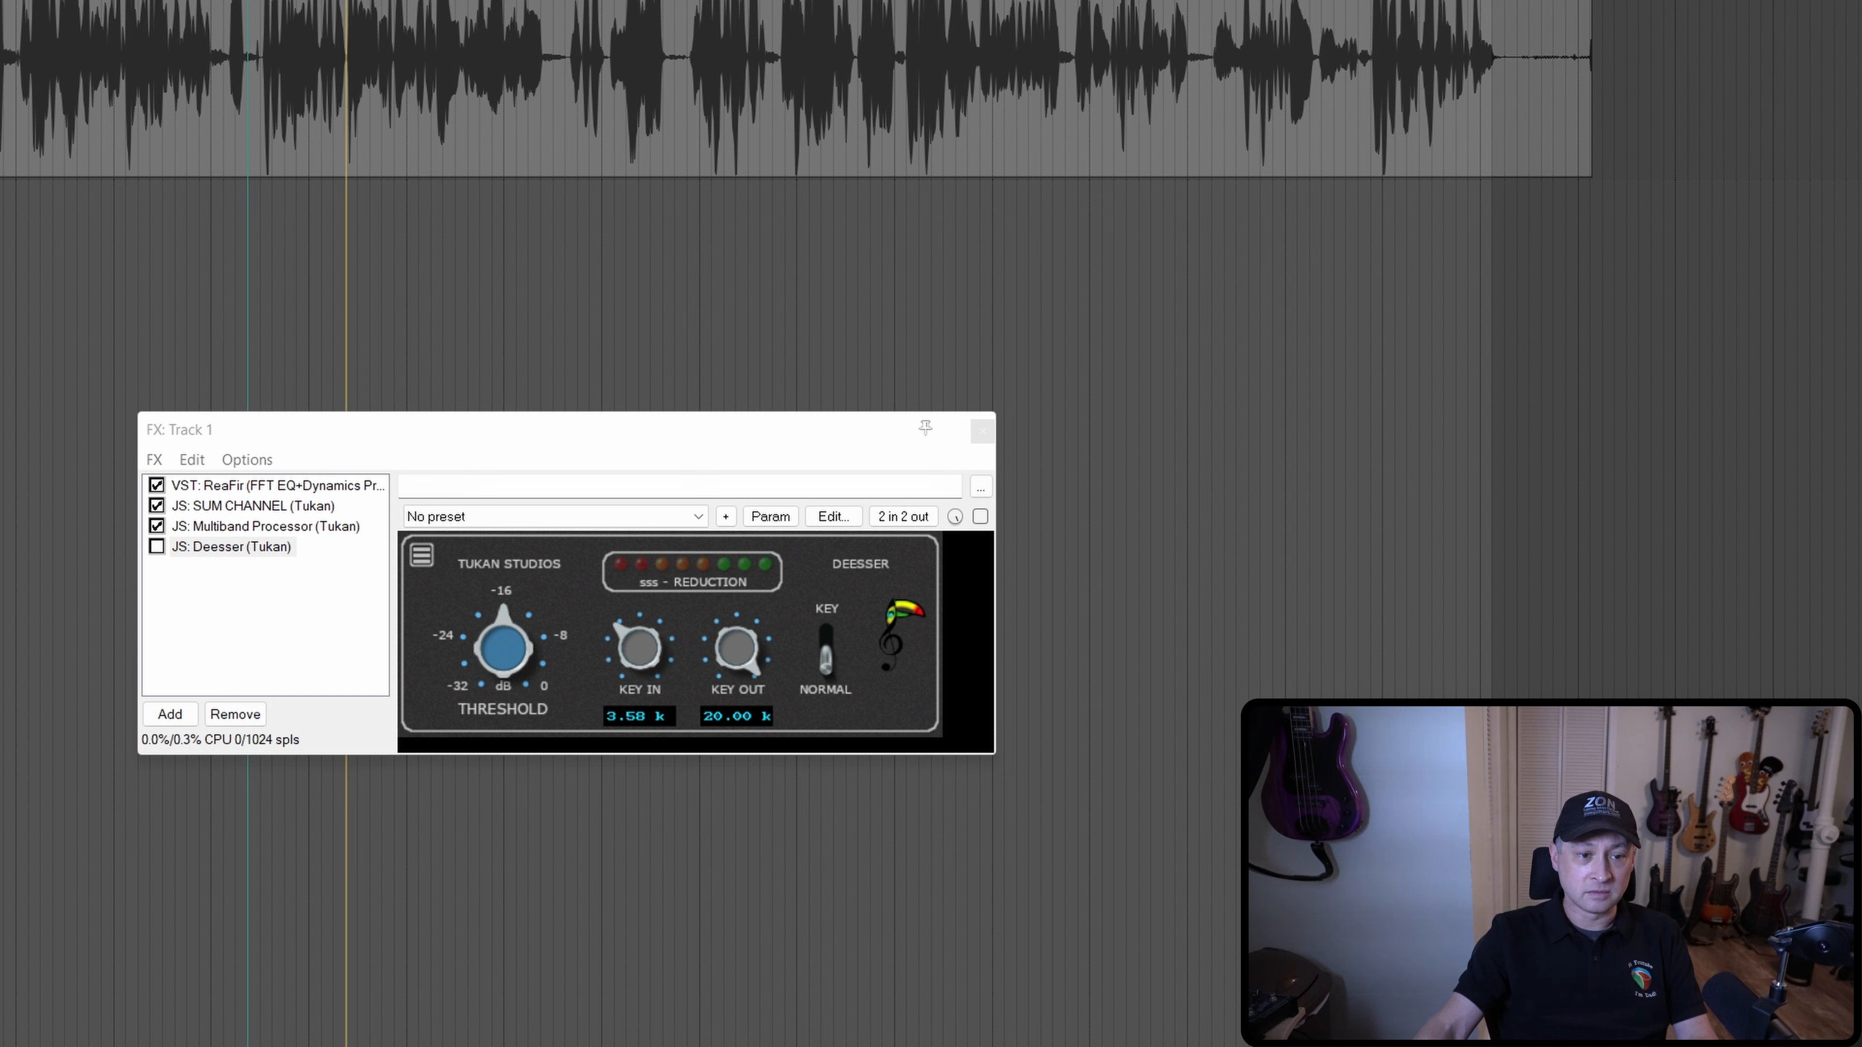
key("space")
left_click_drag(381, 0, 552, 0)
left_click(394, 88)
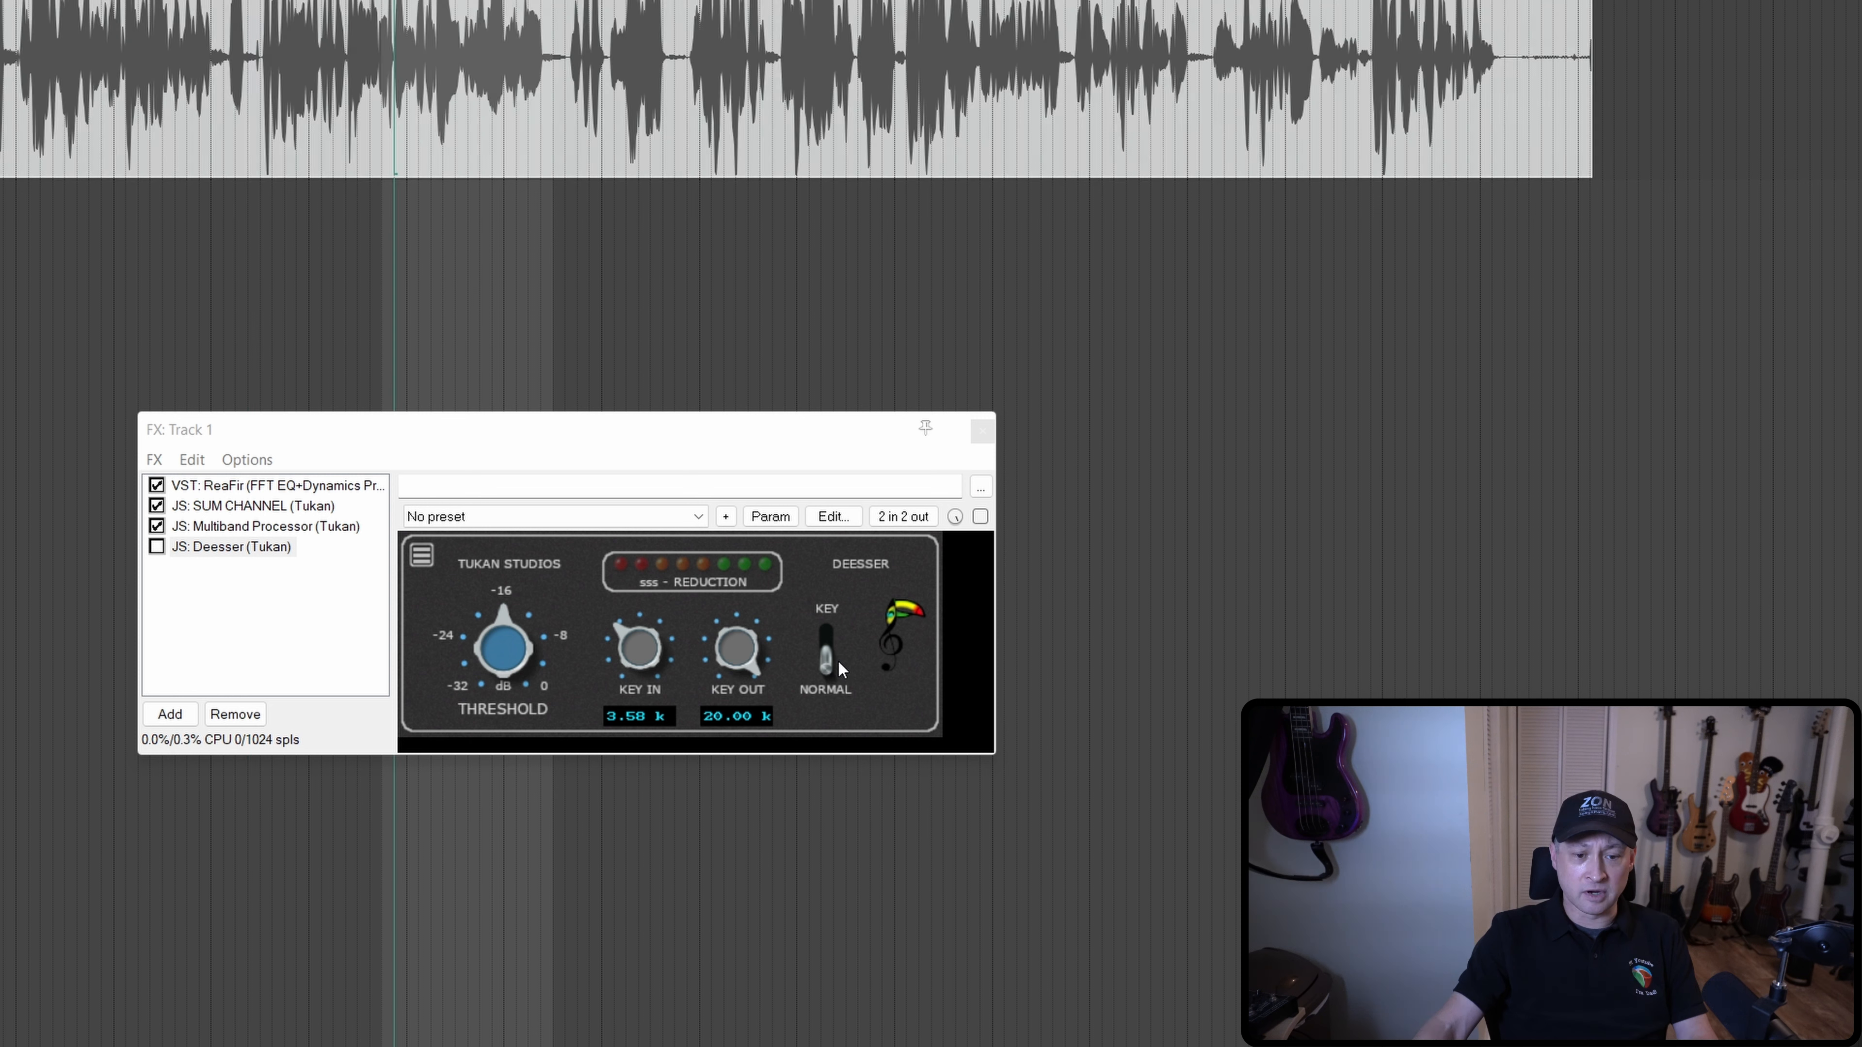
Step: With the Deesser enabled in Key mode, set its threshold to about -22 dB, Key In to 5.85 k and Key Out to 11.70 k
left_click(827, 649)
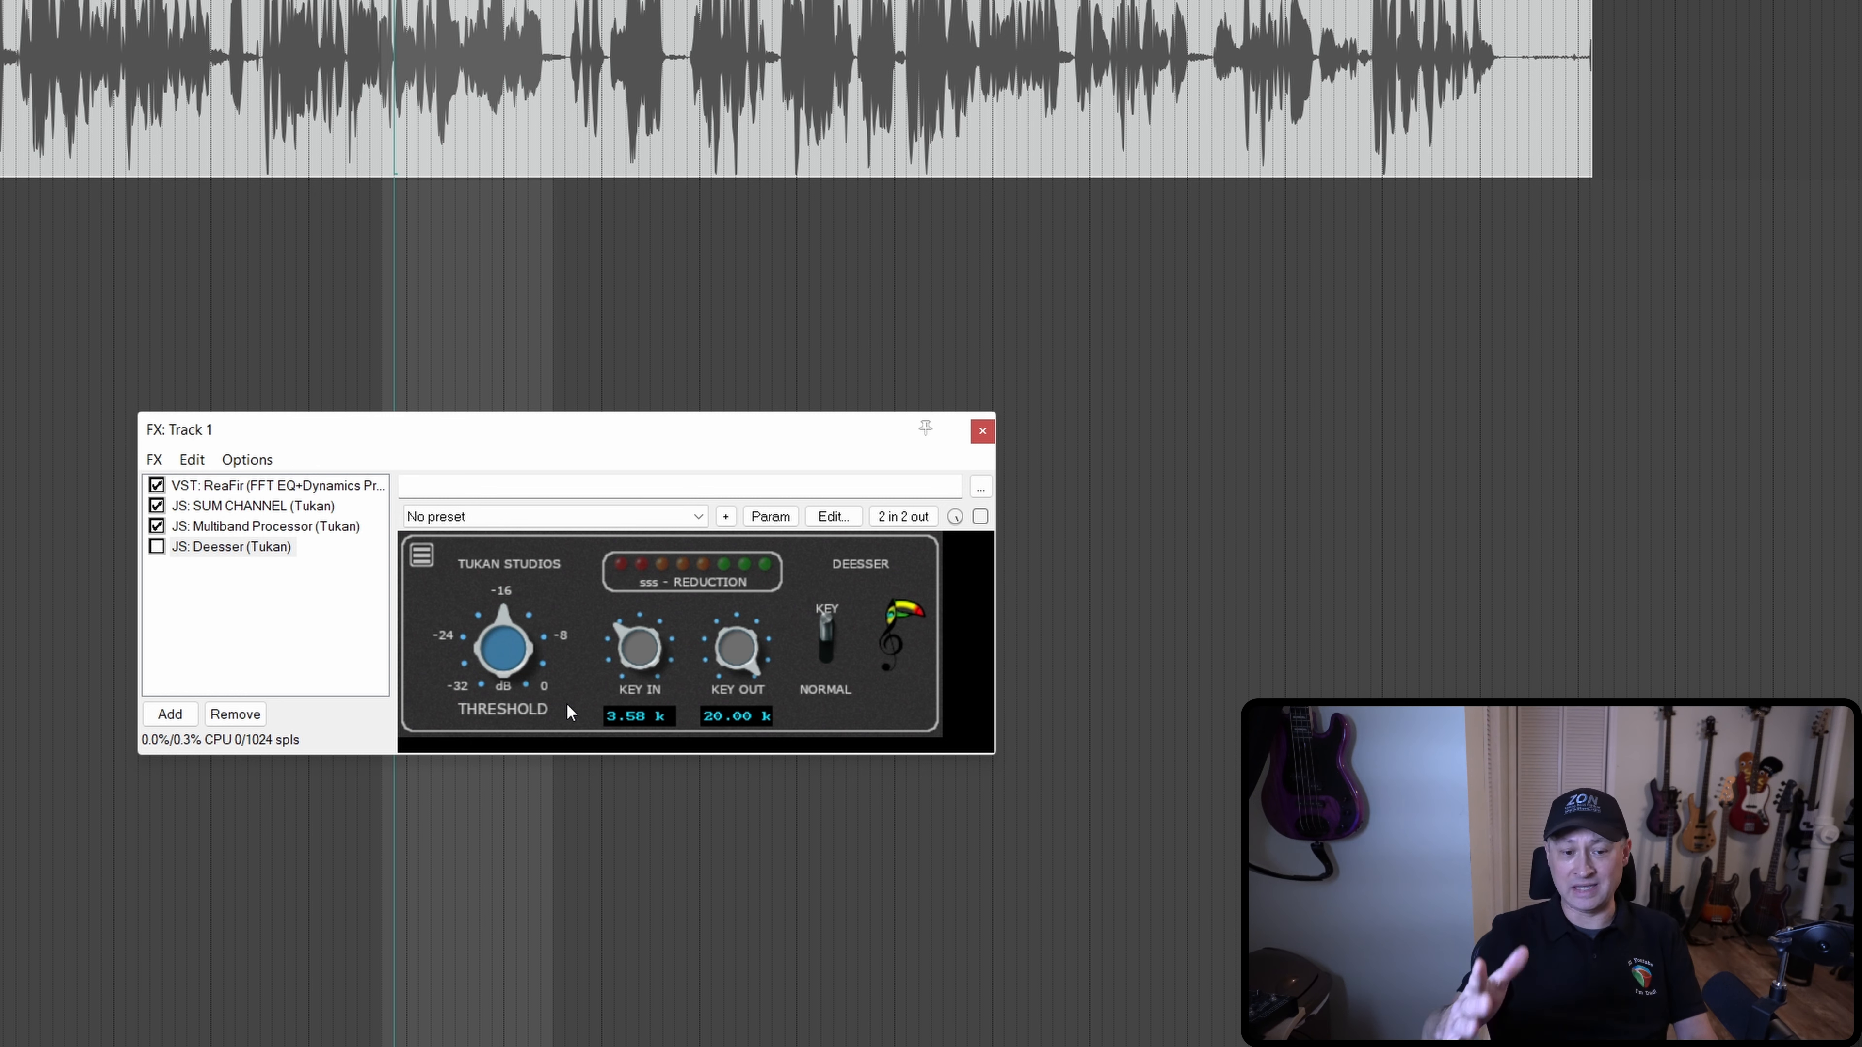
key("space")
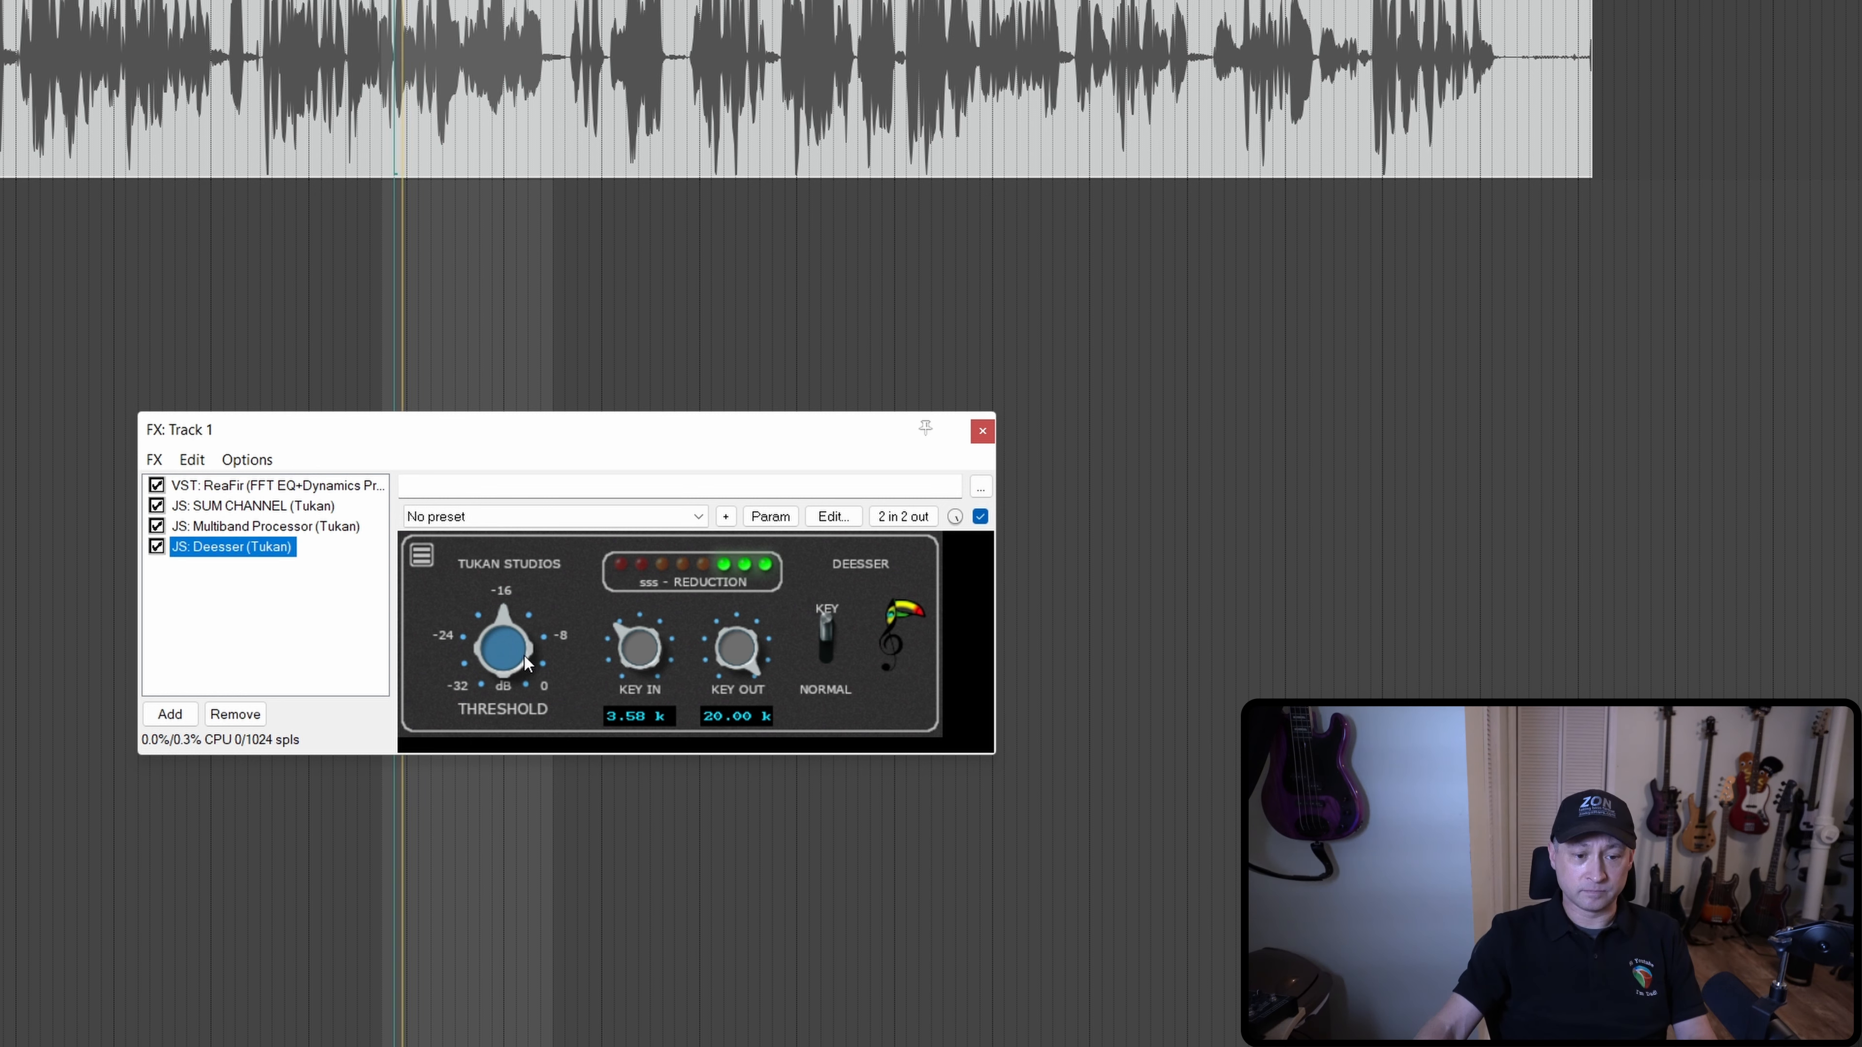
left_click_drag(522, 655, 516, 671)
left_click_drag(640, 661, 640, 642)
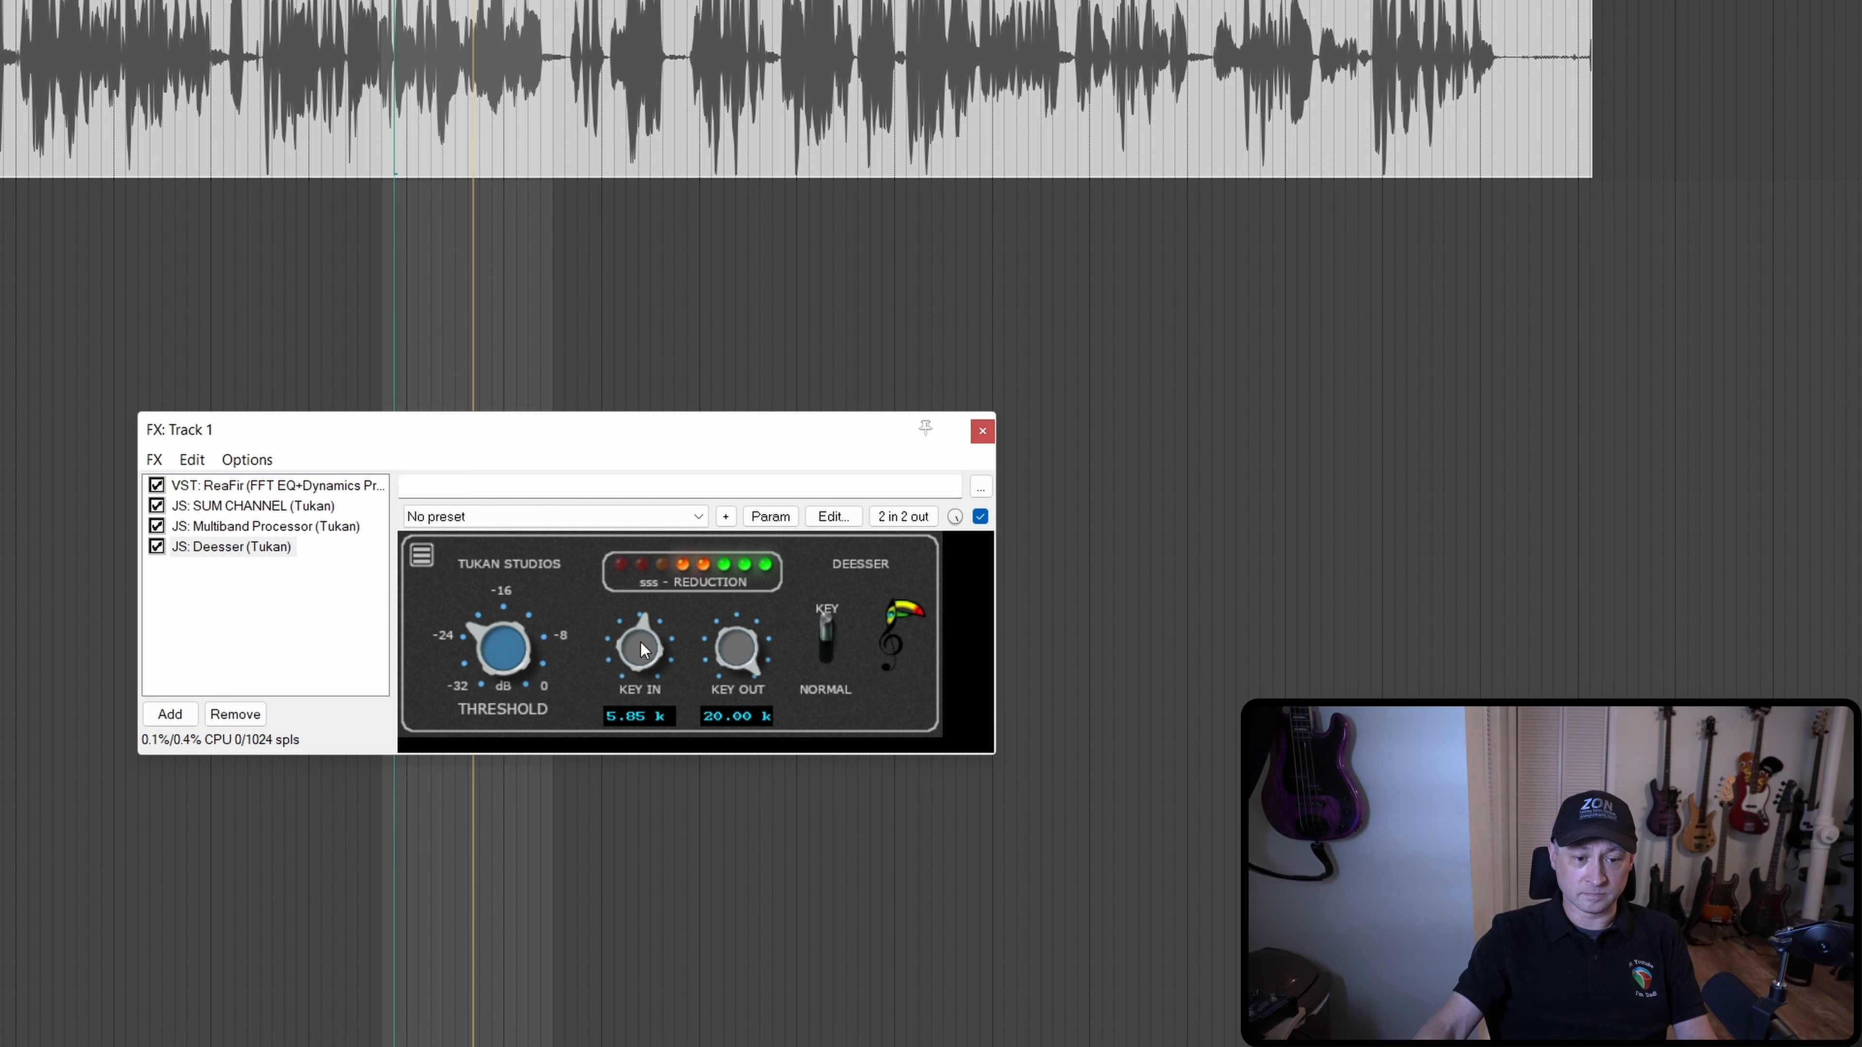
left_click_drag(738, 665, 733, 681)
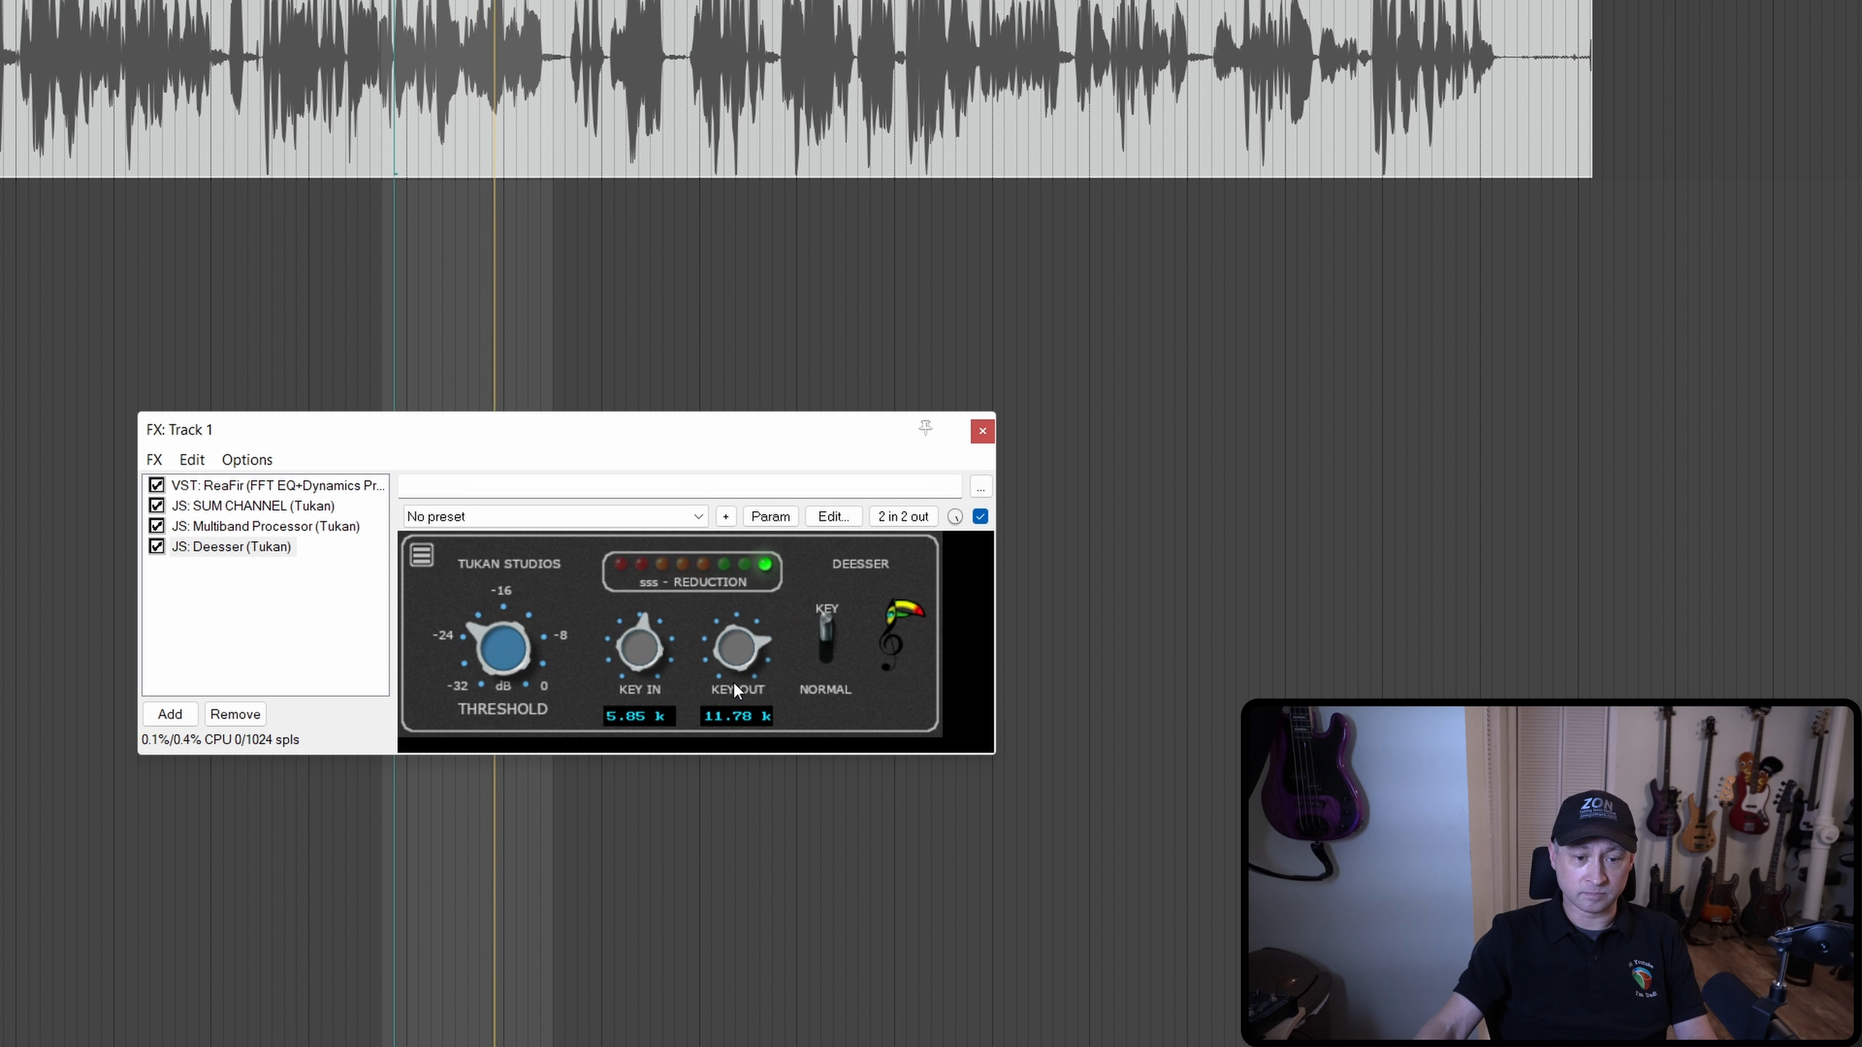
Step: Switch the Deesser back to Normal mode and play the selected passage again
left_click(824, 631)
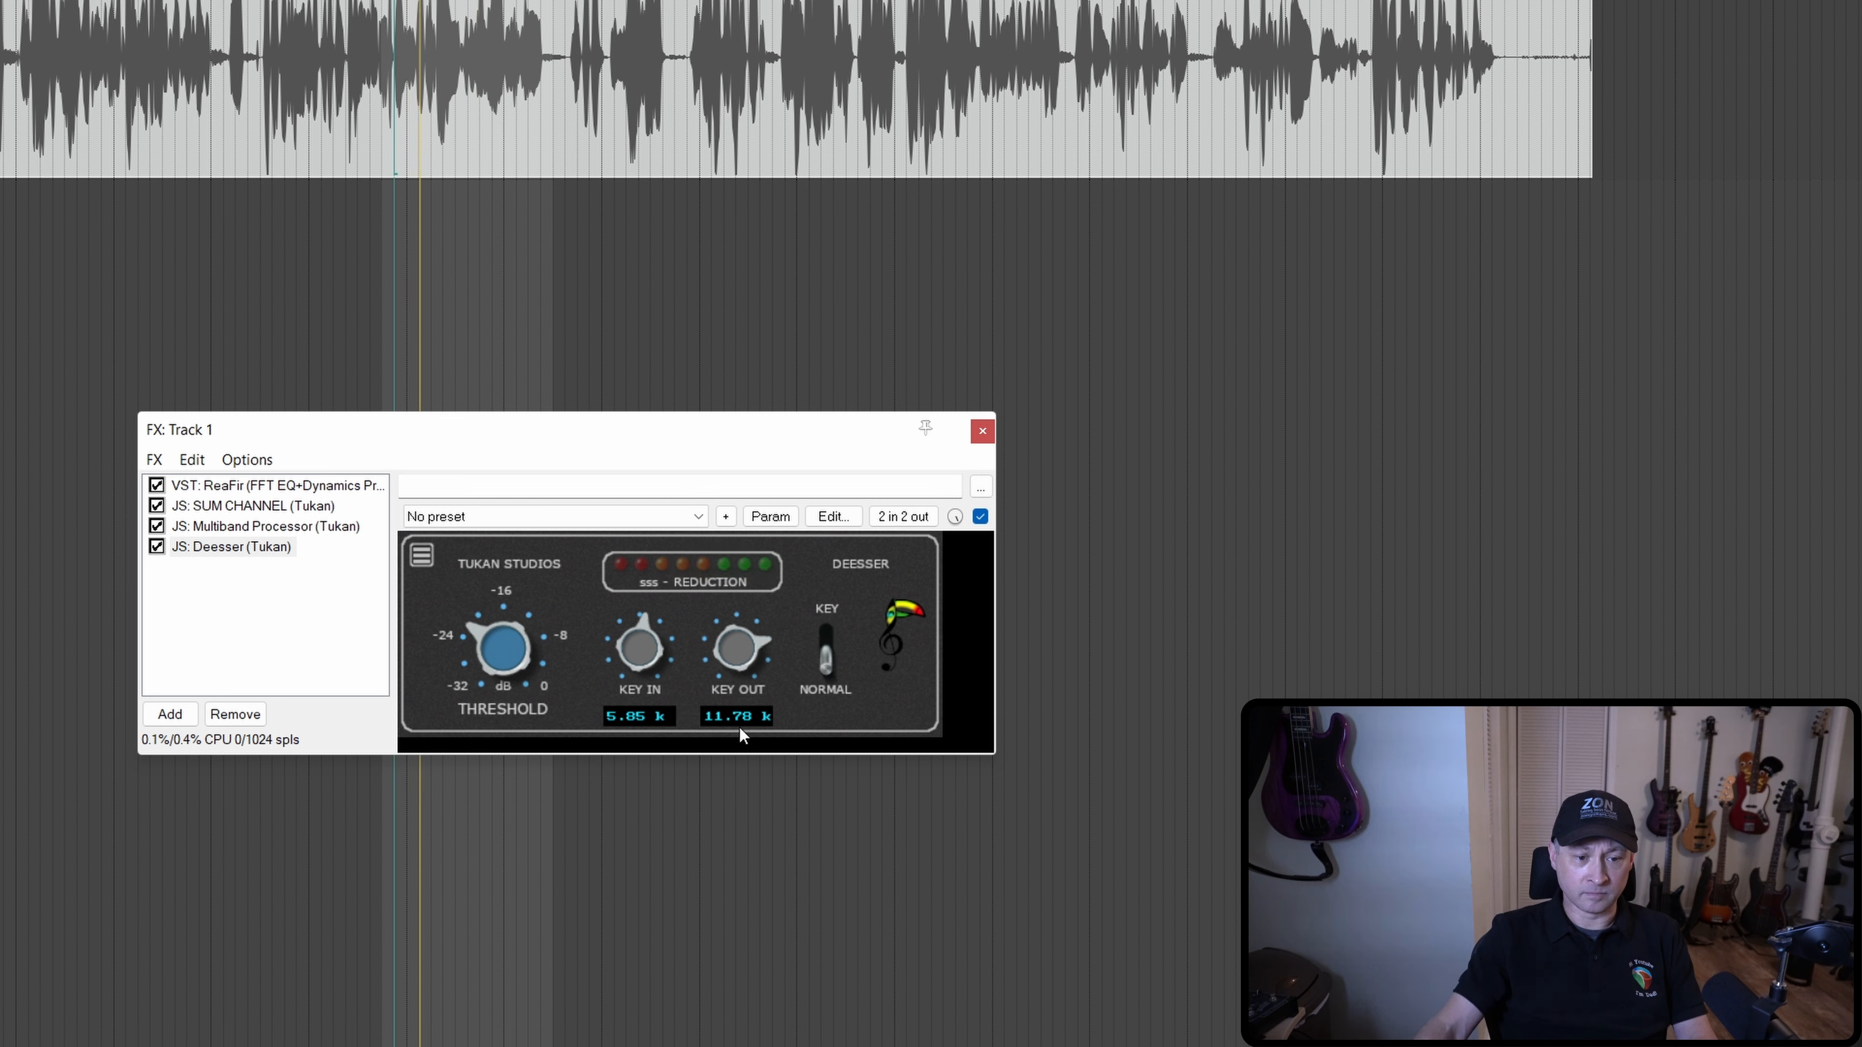
key("space")
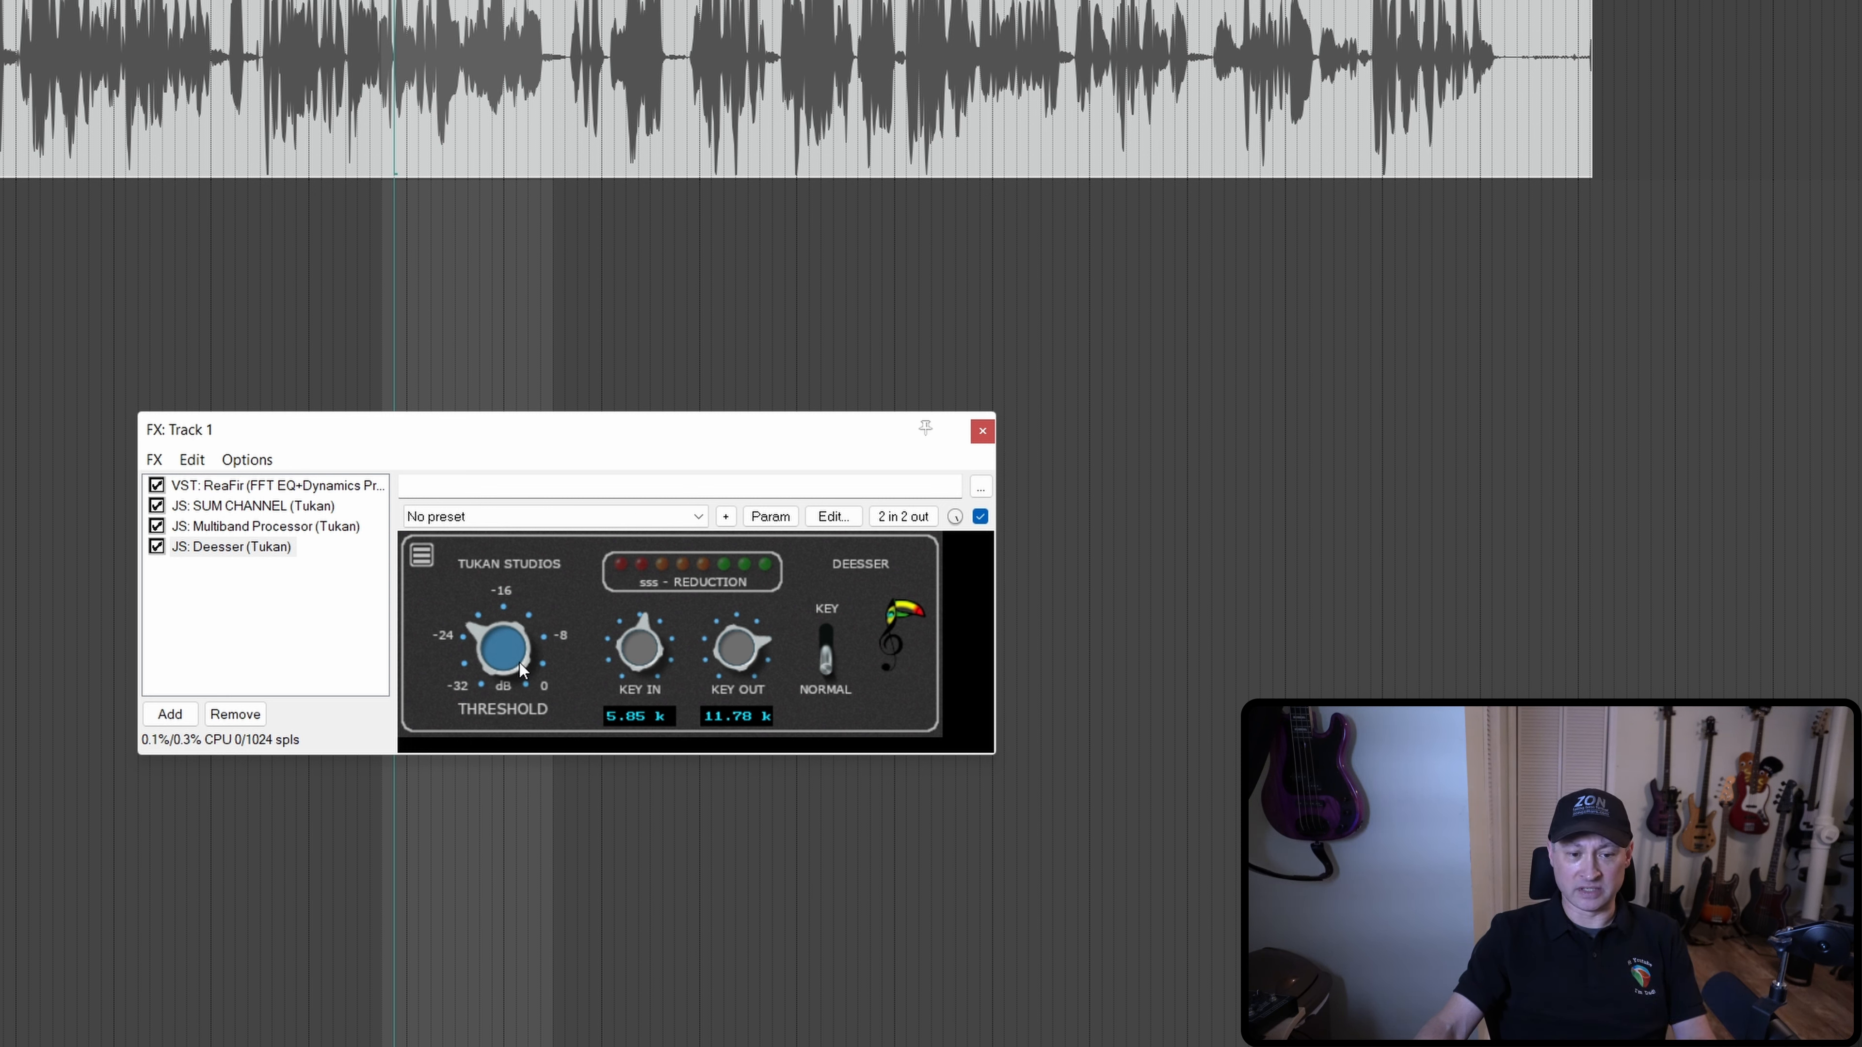
key("space")
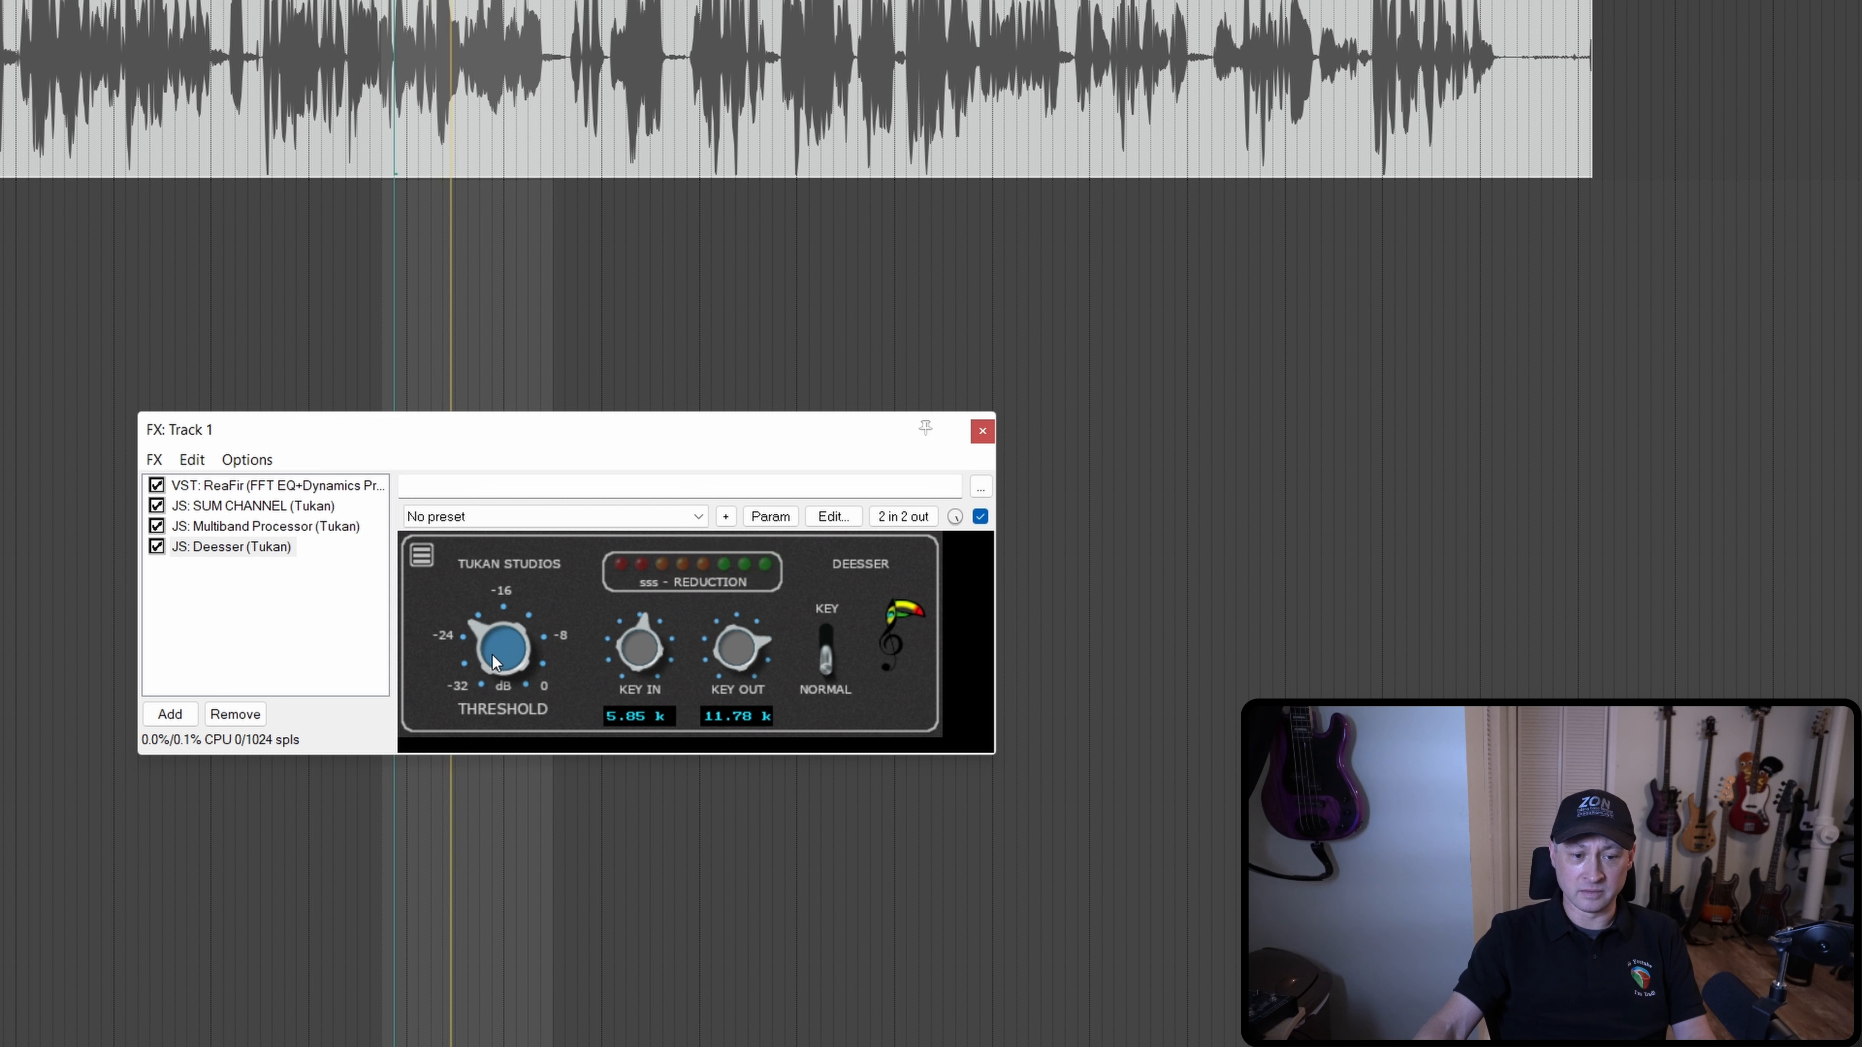
Step: Set the Deesser threshold to about -18 dB, Key In to about 8 k and Key Out to about 17.8 k during playback
left_click_drag(493, 656, 490, 645)
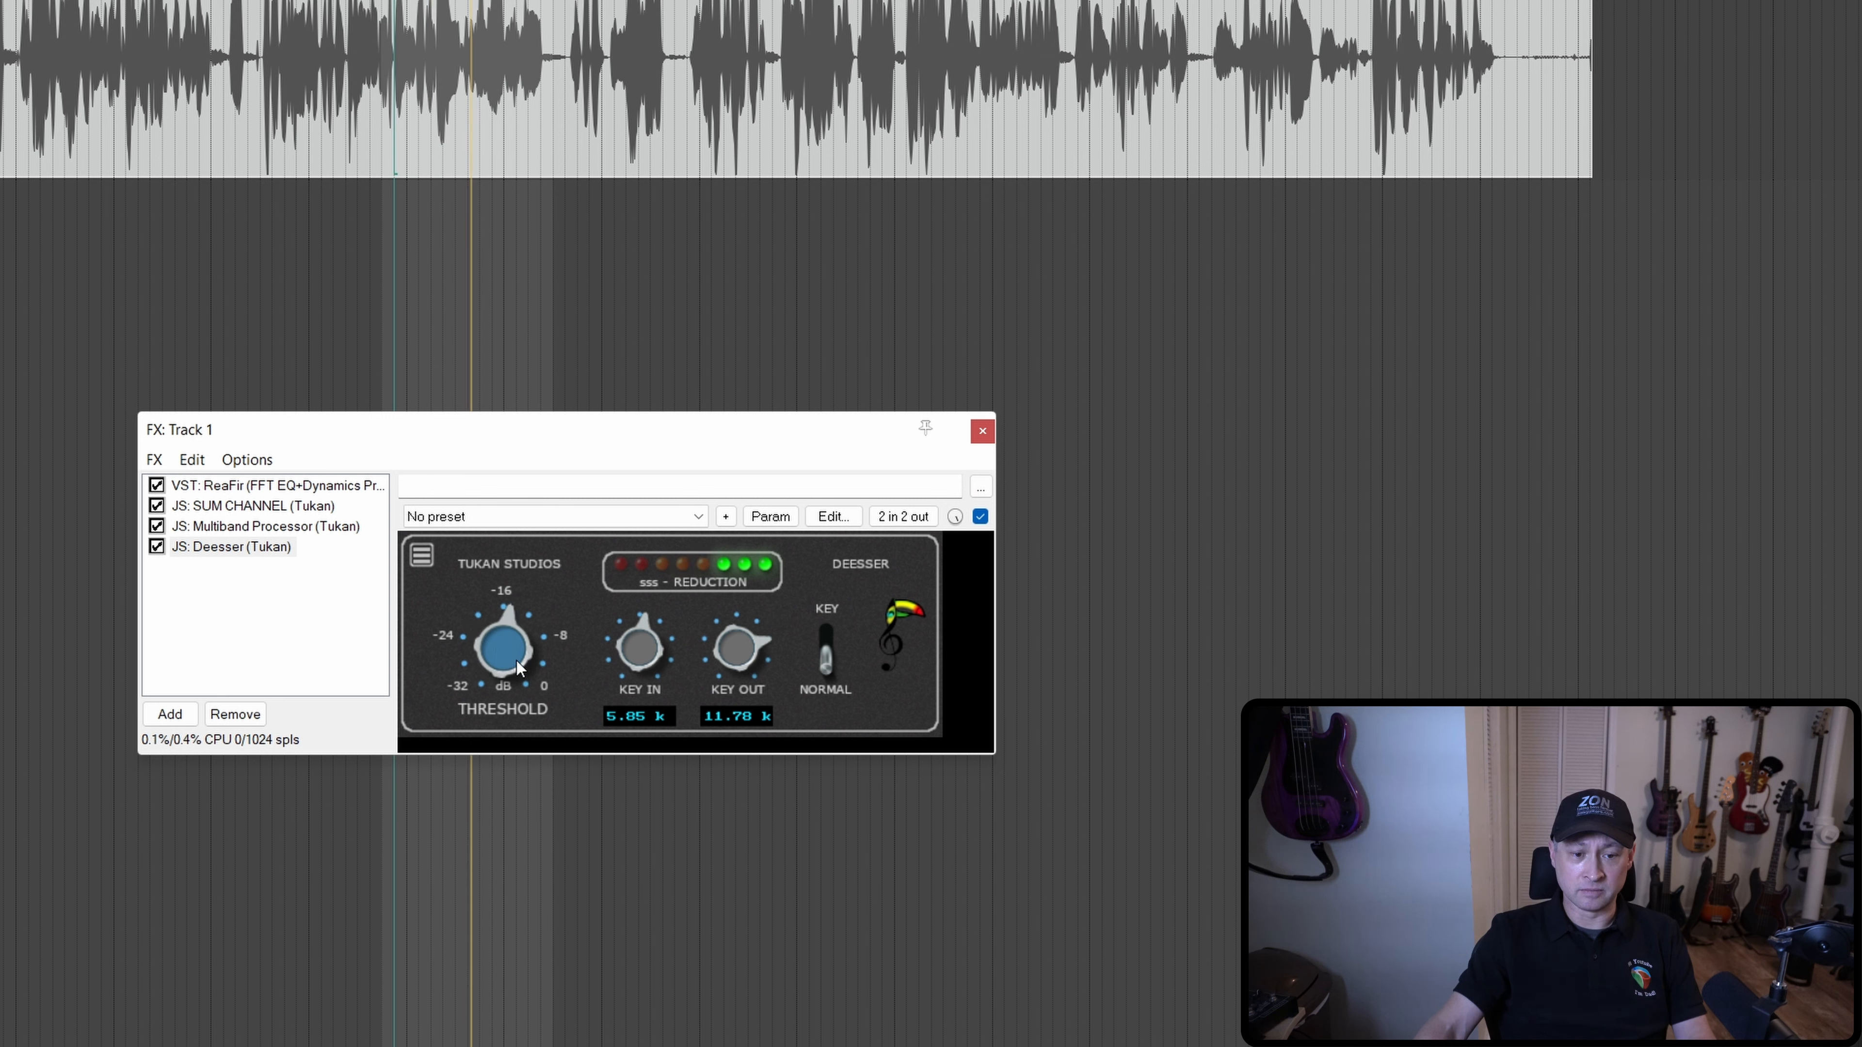
left_click_drag(721, 657, 626, 637)
left_click_drag(511, 648, 511, 656)
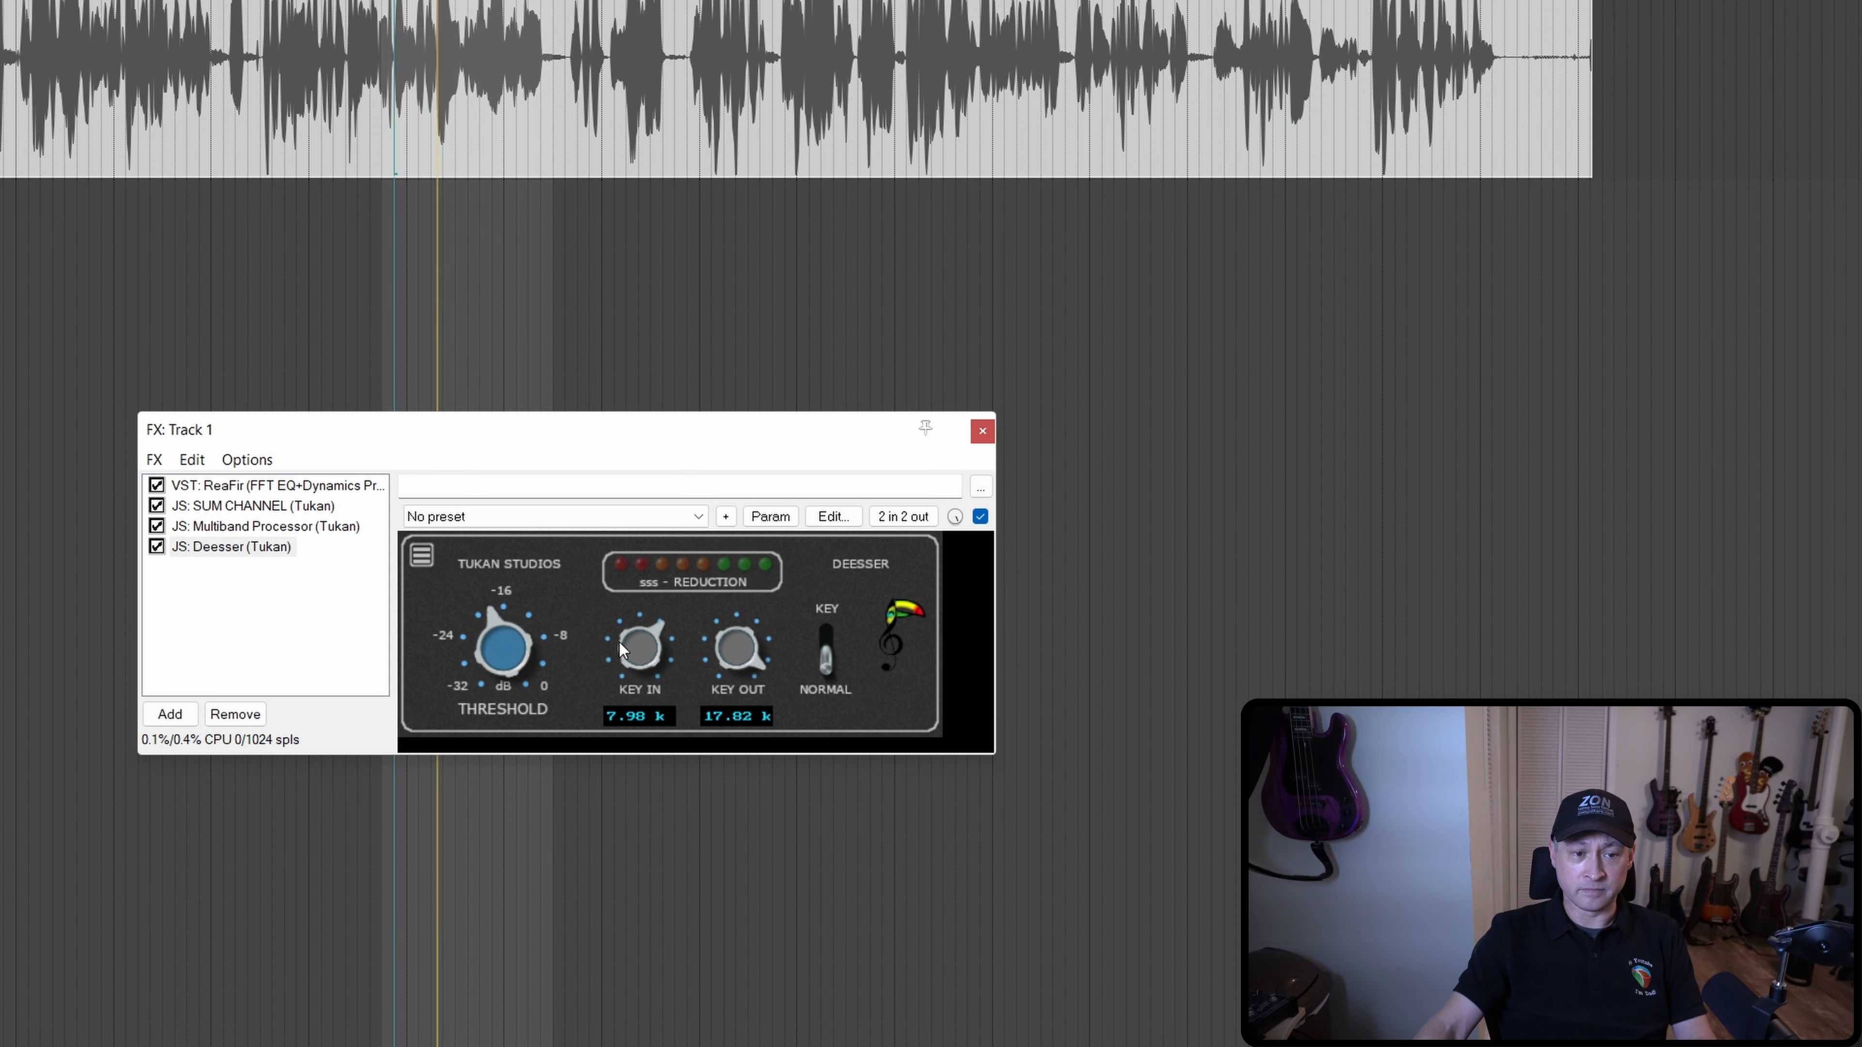
Step: Clear the time selection, then play the voice from that passage, comparing the Deesser bypassed and enabled
key("Escape")
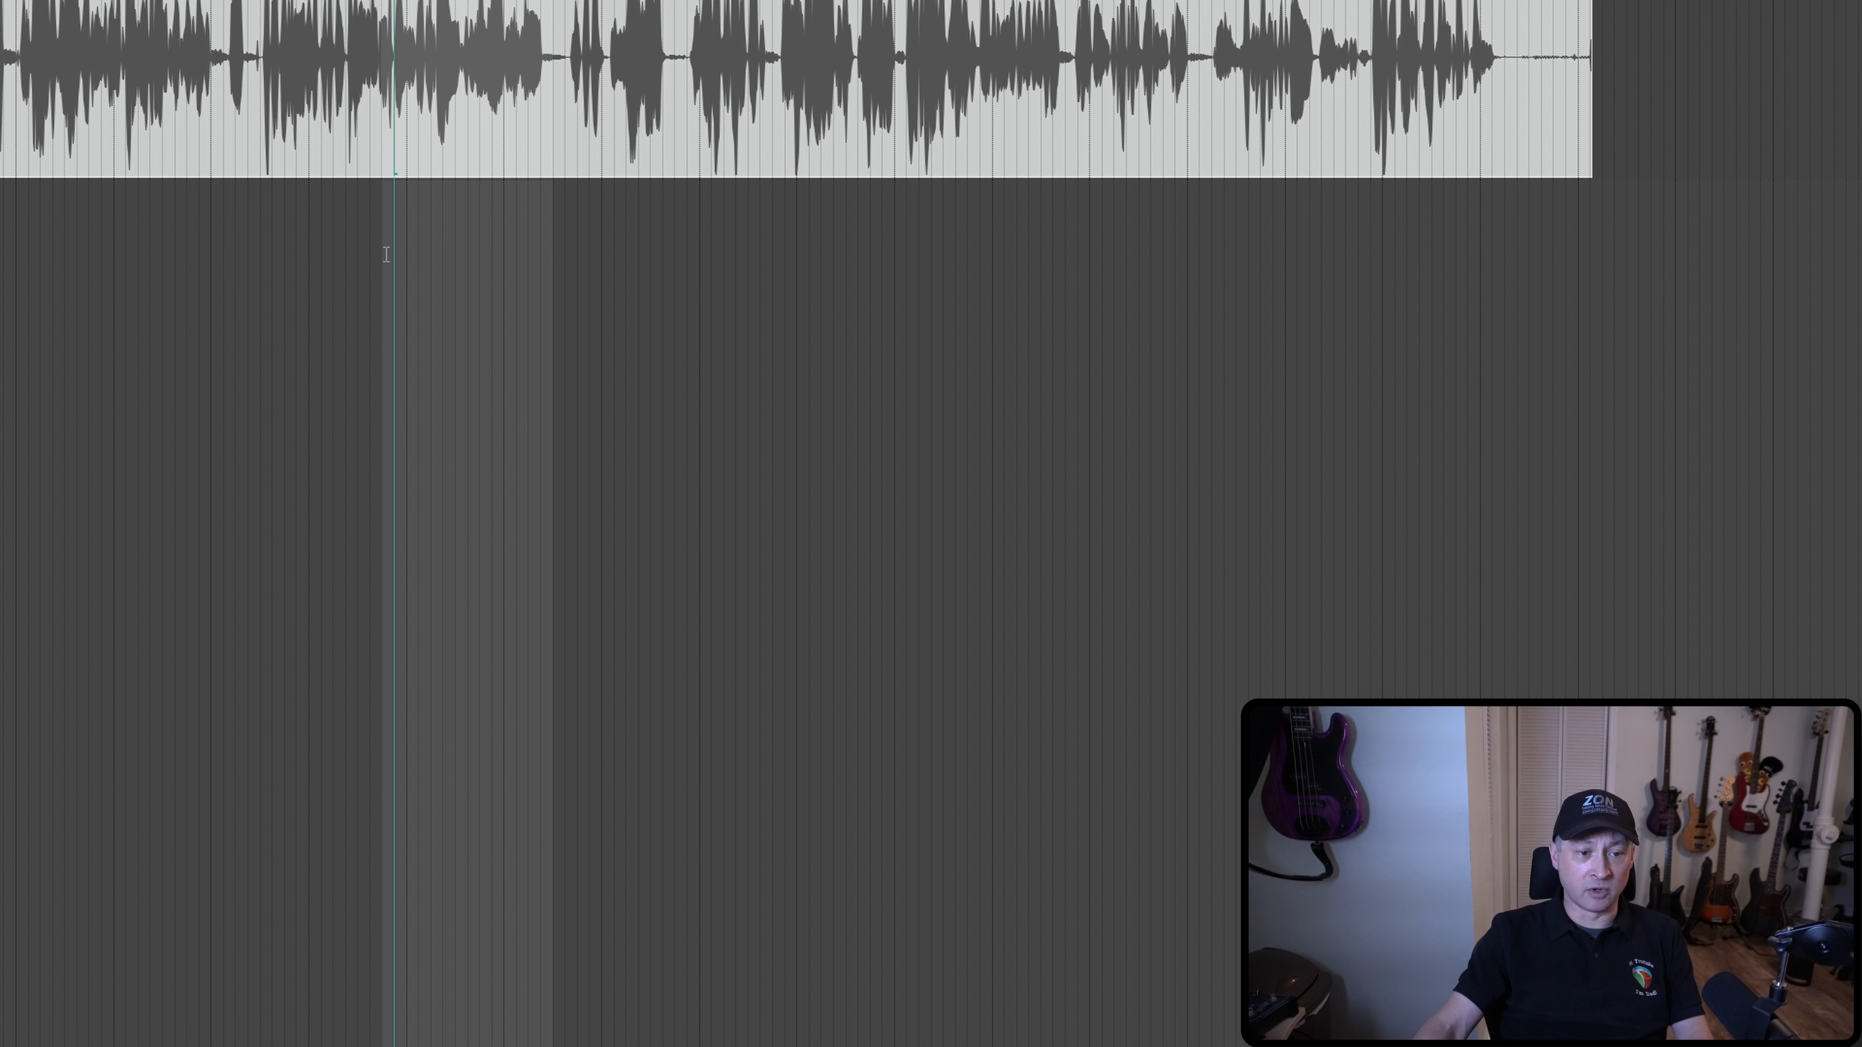
left_click(386, 254)
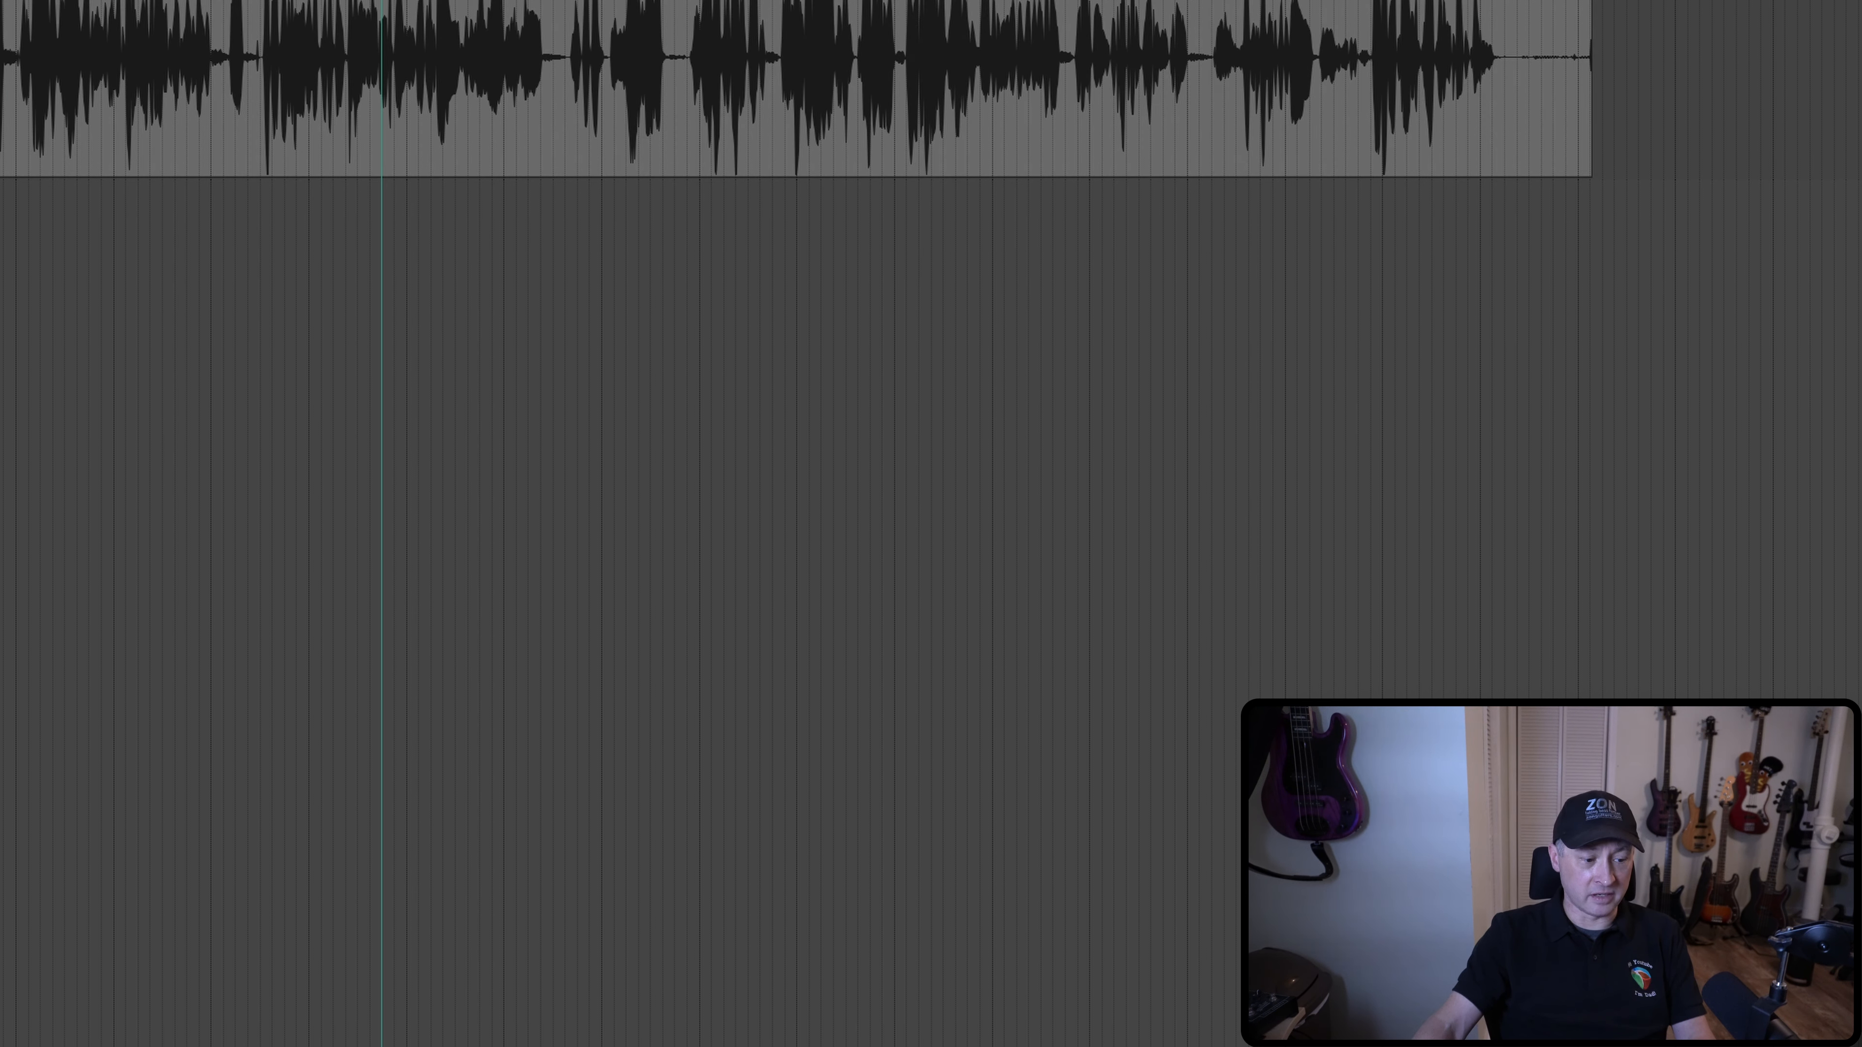
key("f")
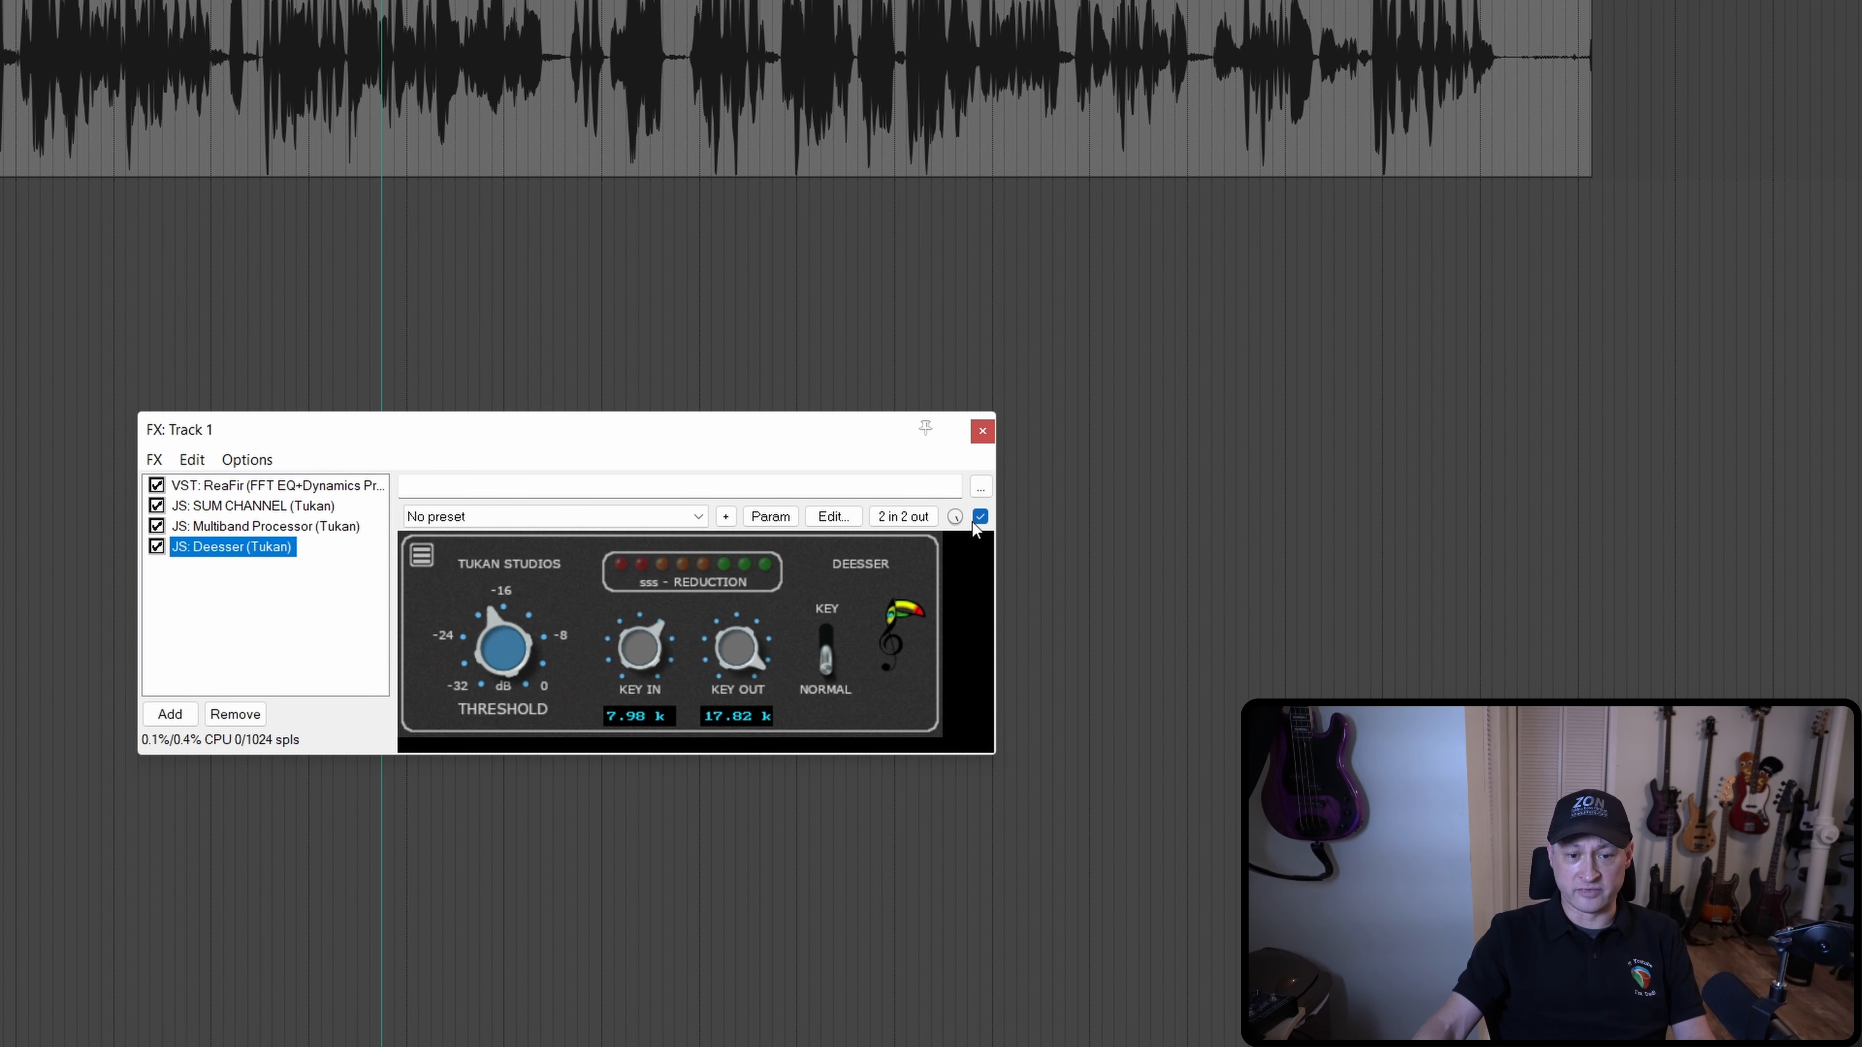
left_click(981, 517)
key("space")
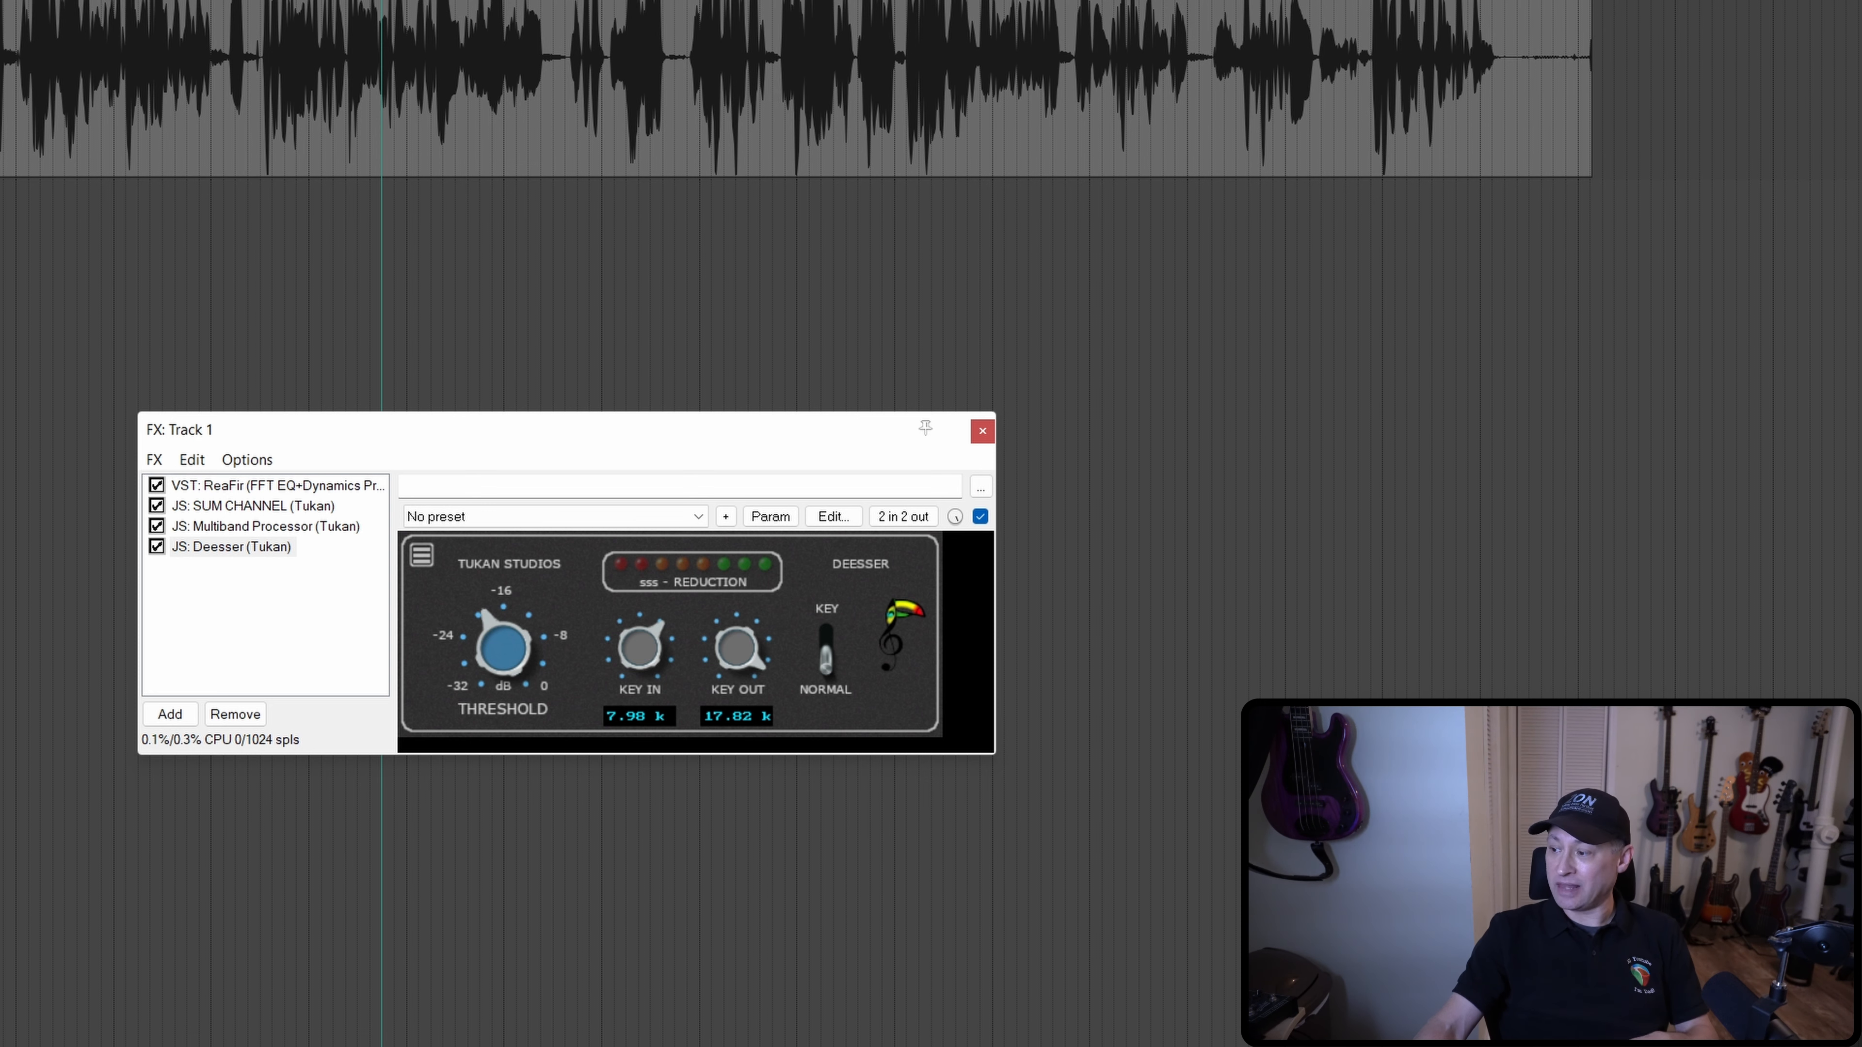
Step: Add the Tukan Limiter 2 to track 1 after the Deesser, and resize the FX window to fit the plugin
left_click(169, 713)
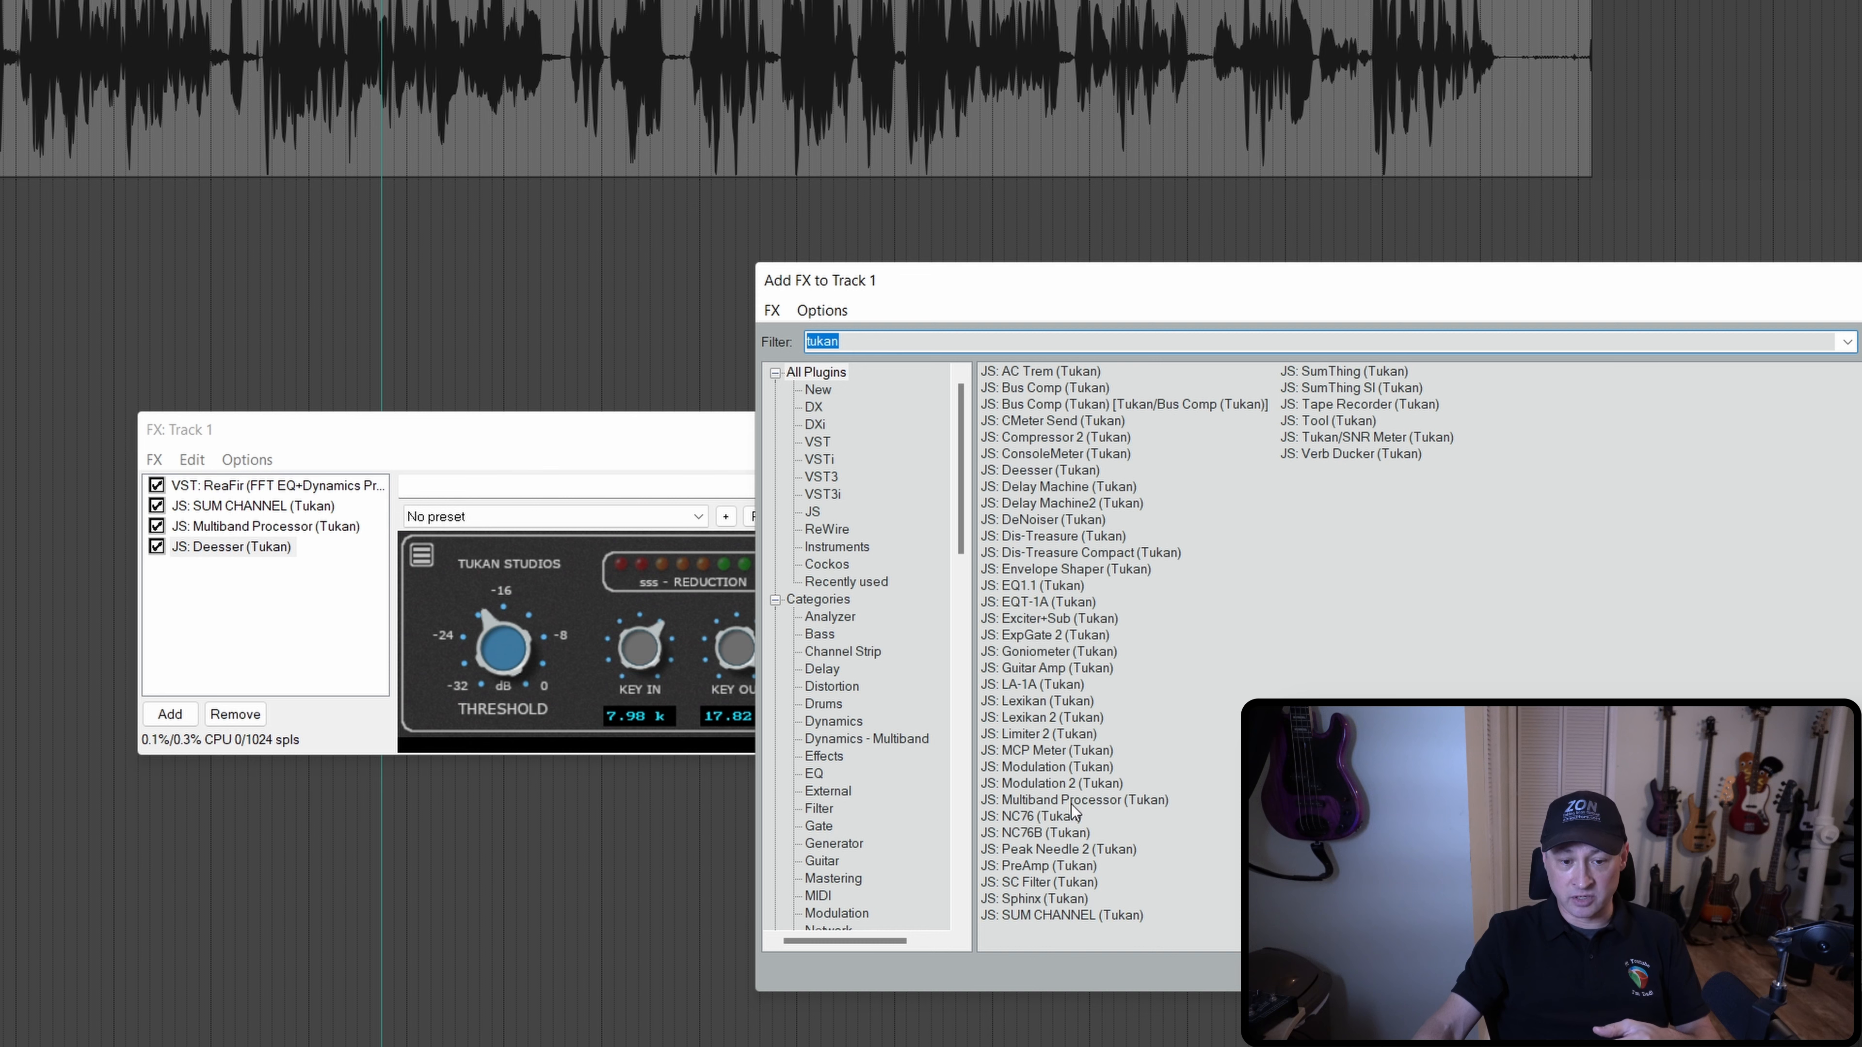
double_click(1056, 734)
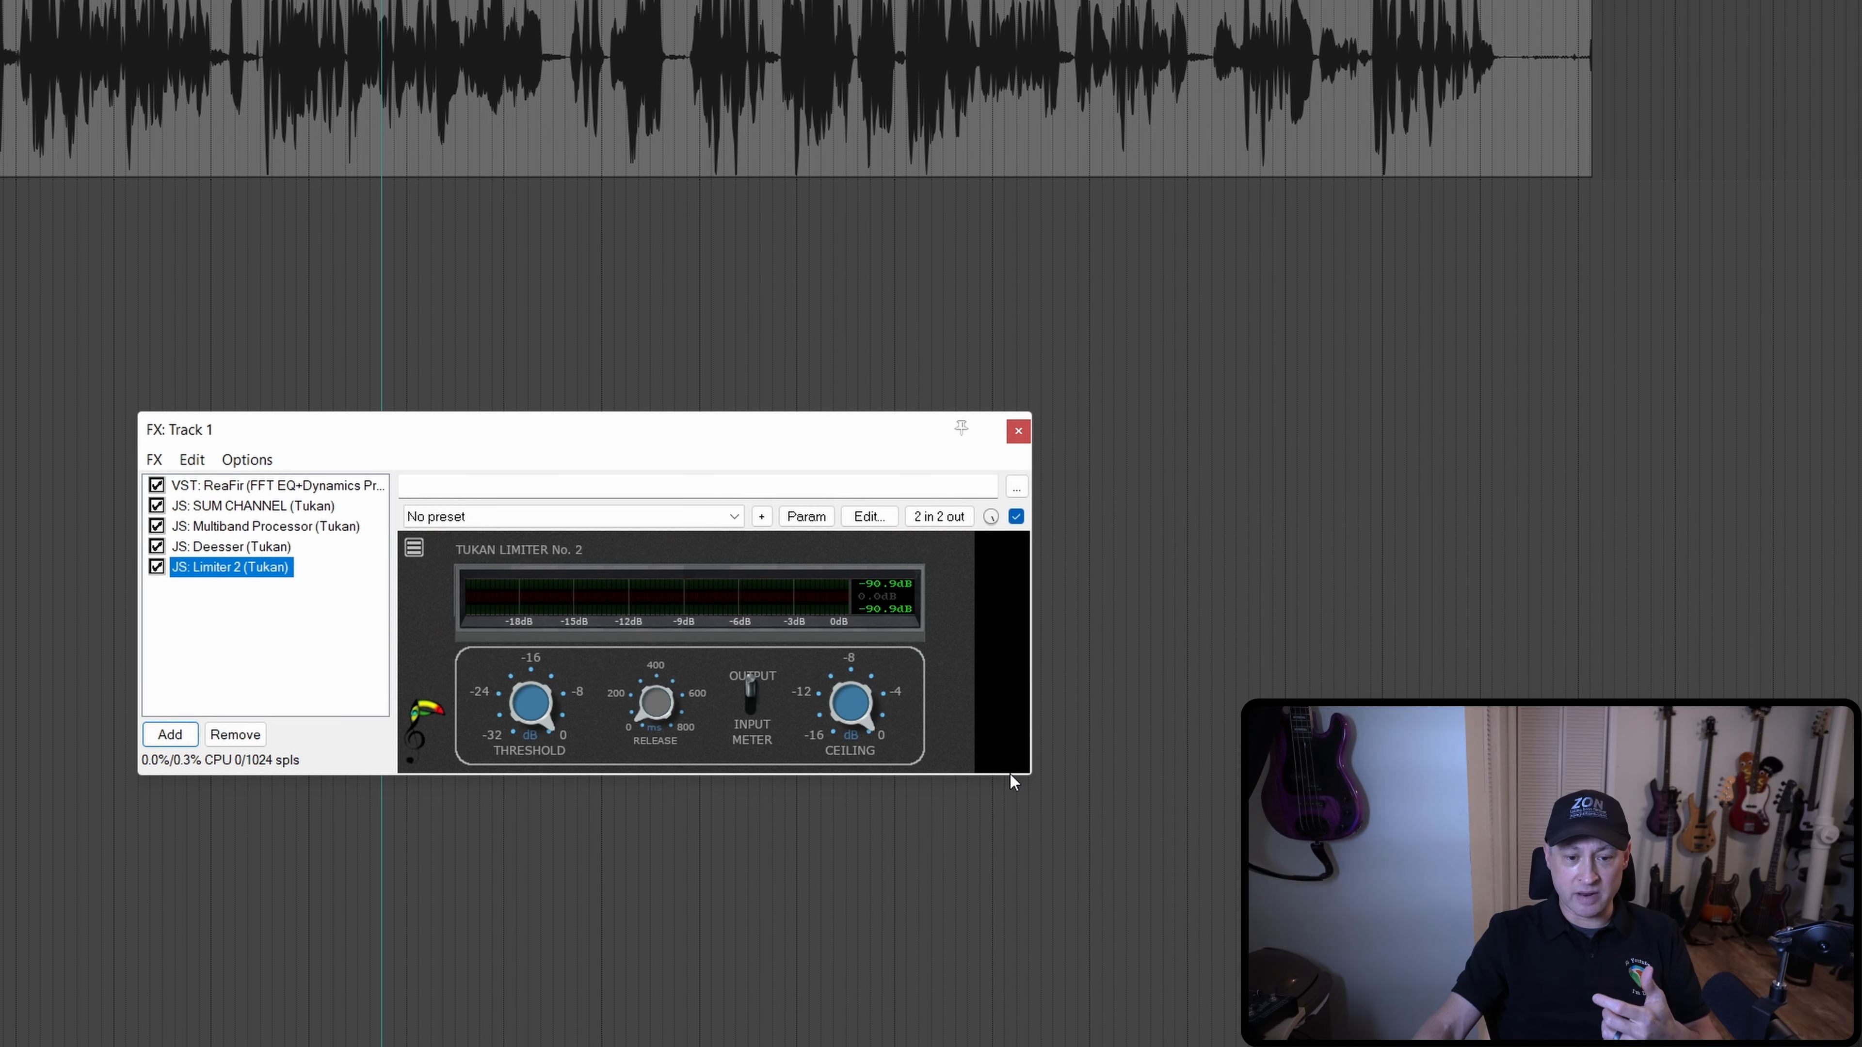
left_click_drag(1031, 774, 993, 787)
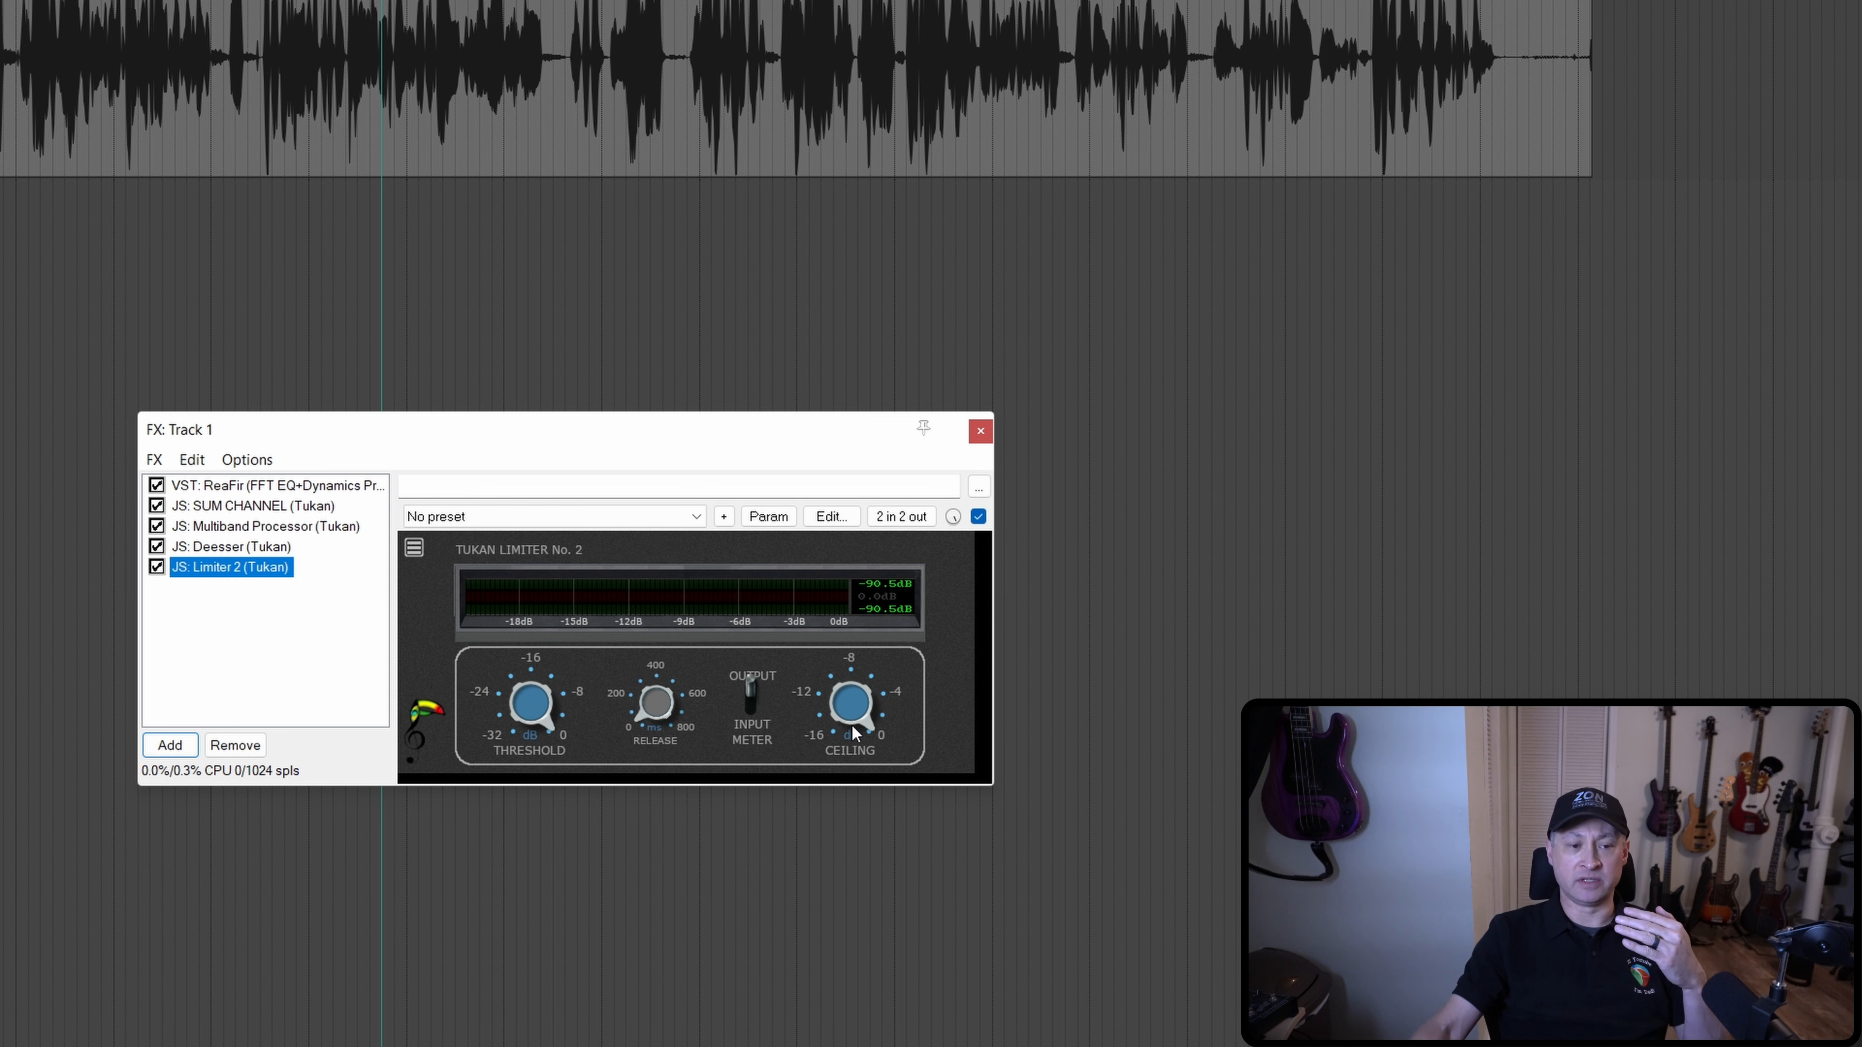
Step: Fine-tune the Limiter 2 ceiling near 0 dB and play the voice, comparing the limiter bypassed and enabled
left_click(848, 700)
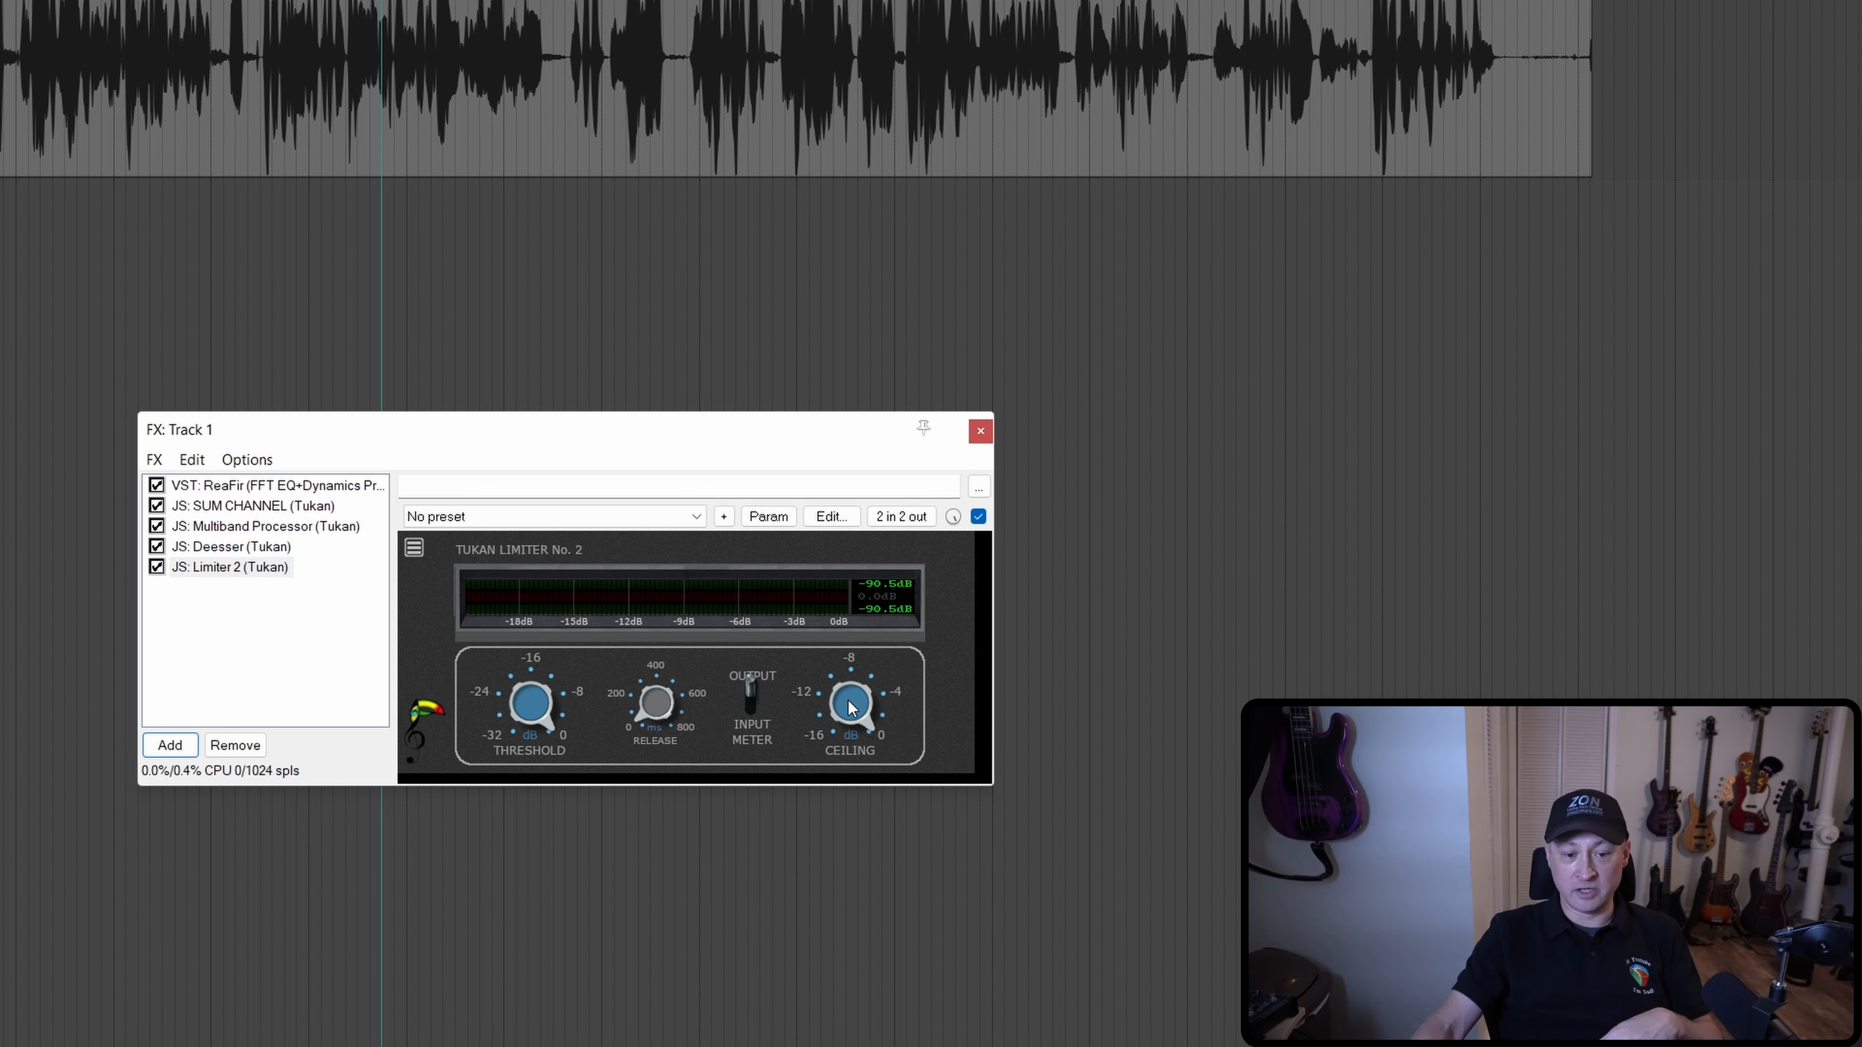
left_click_drag(848, 702, 848, 704)
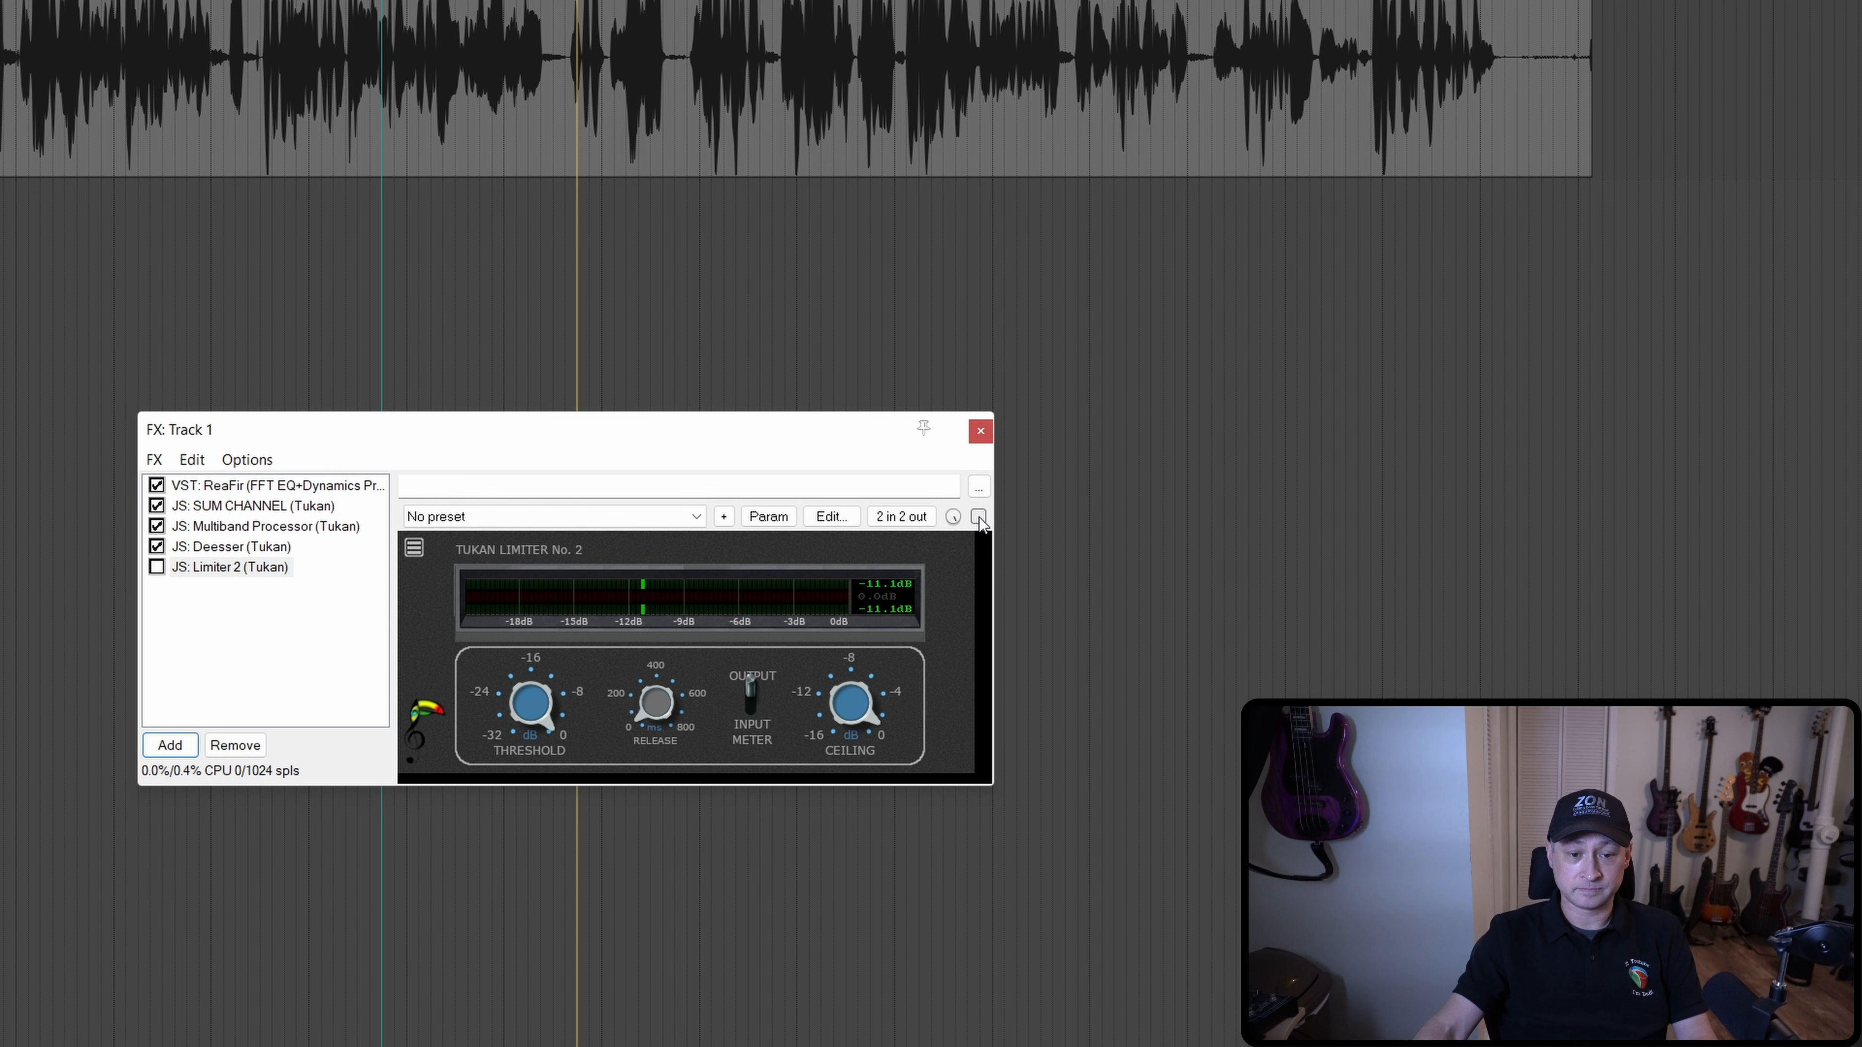
key("space")
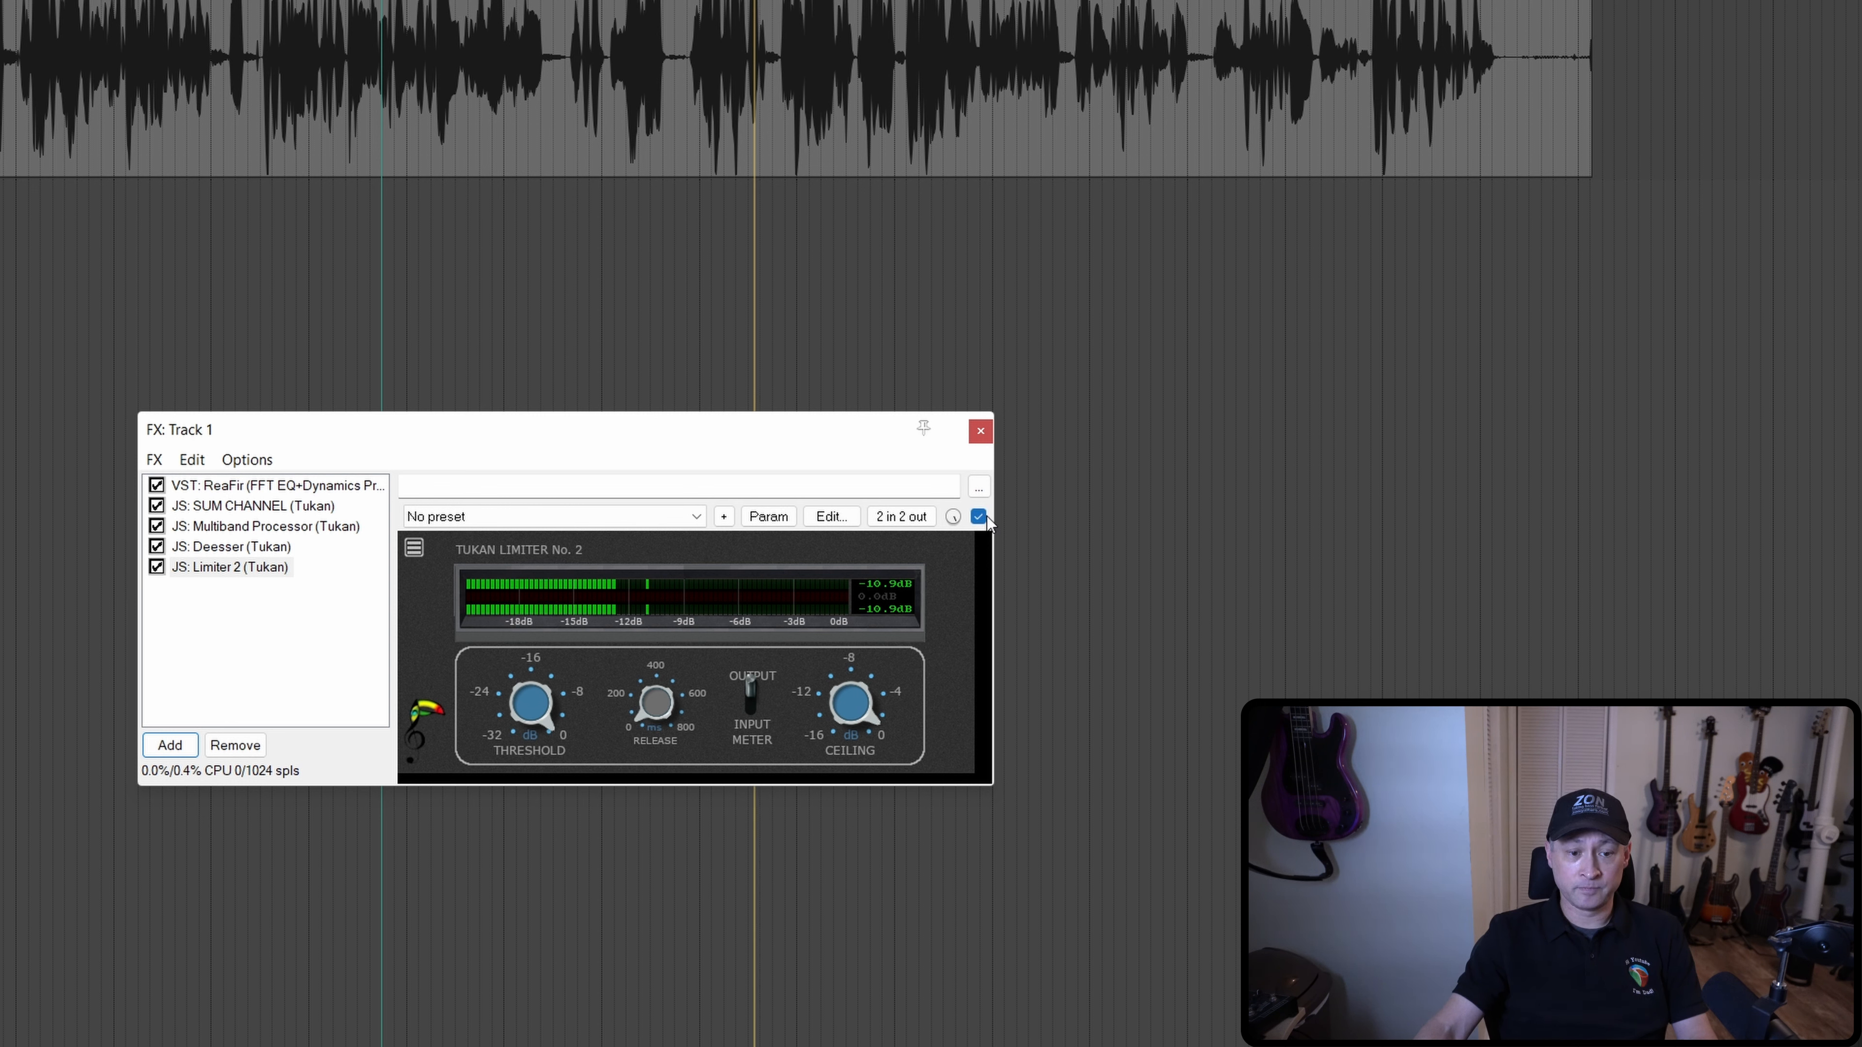
key("space")
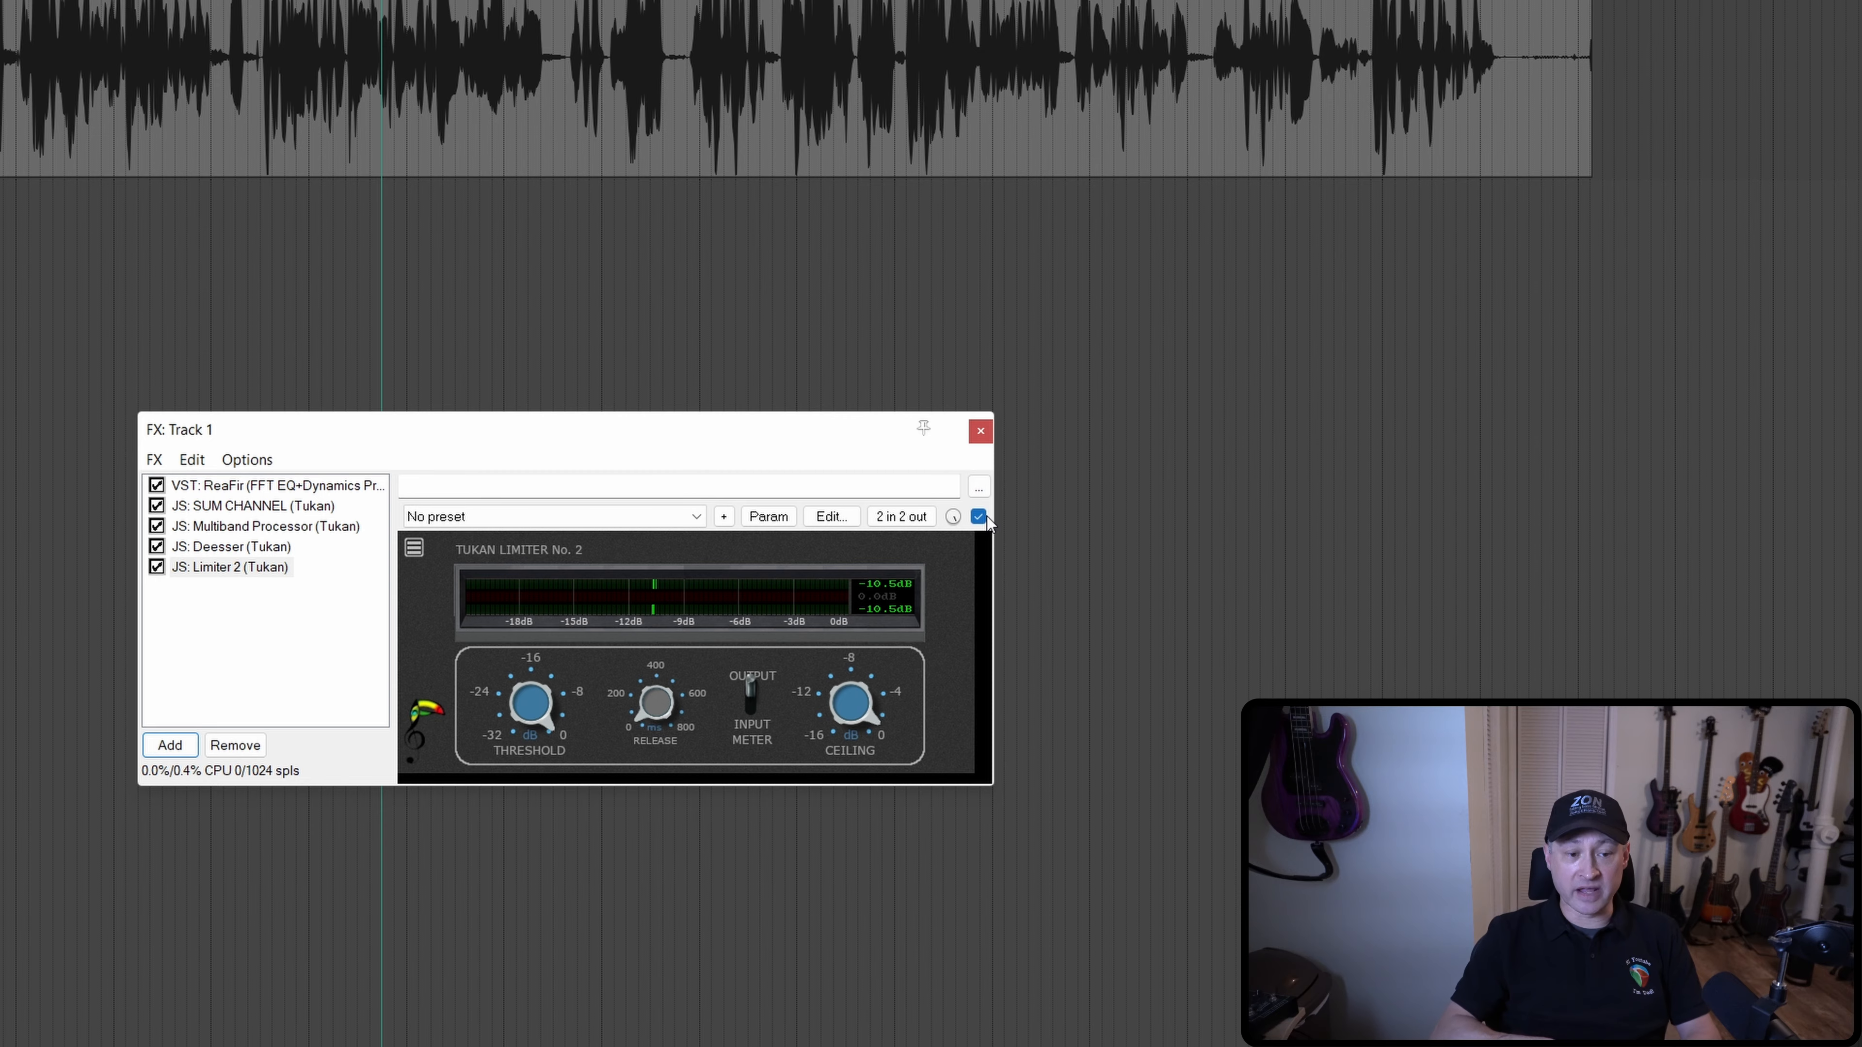